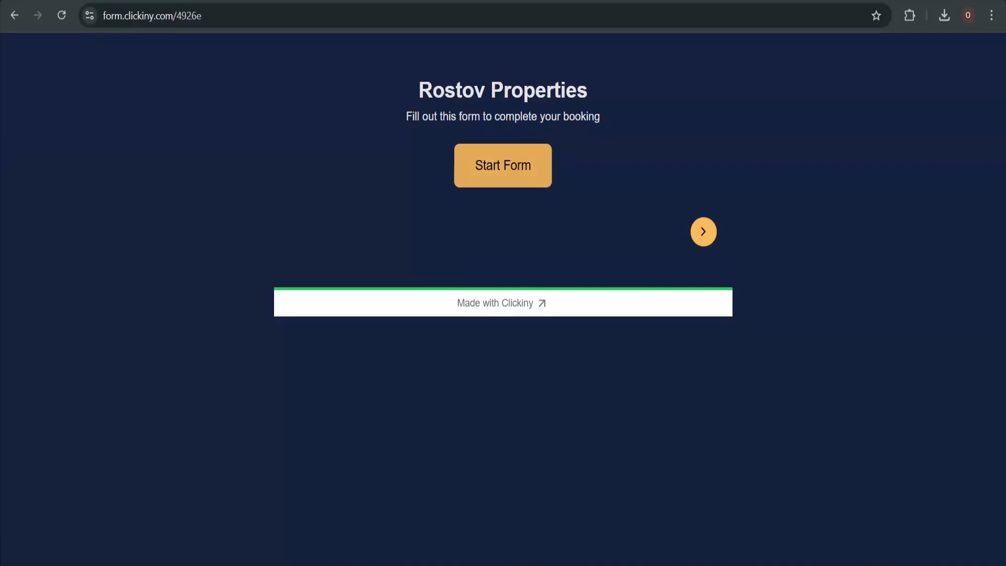
# Start the booking form and enter the guest's full name, e-mail address and phone number
pyautogui.click(543, 184)
pyautogui.click(543, 186)
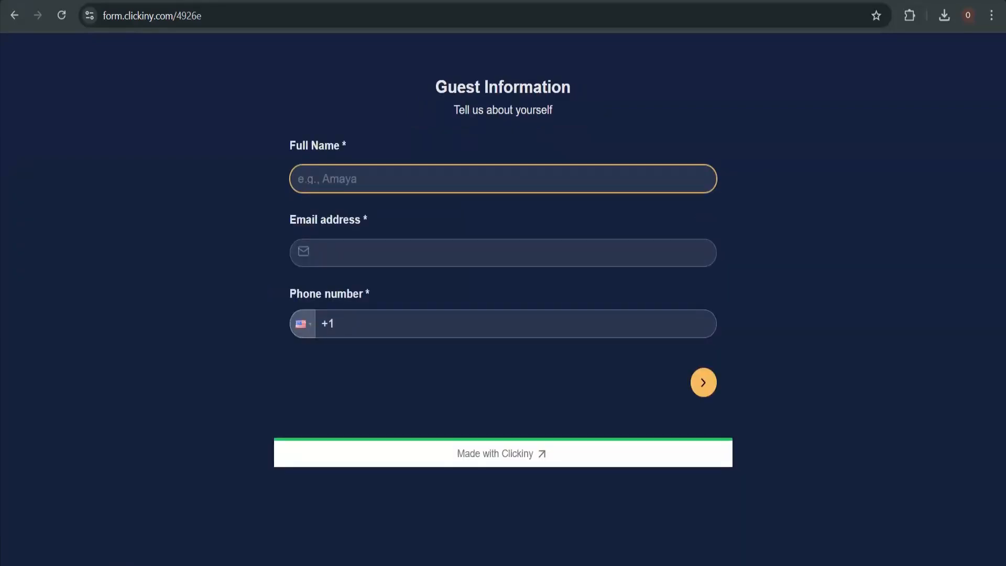
pyautogui.press('Tab')
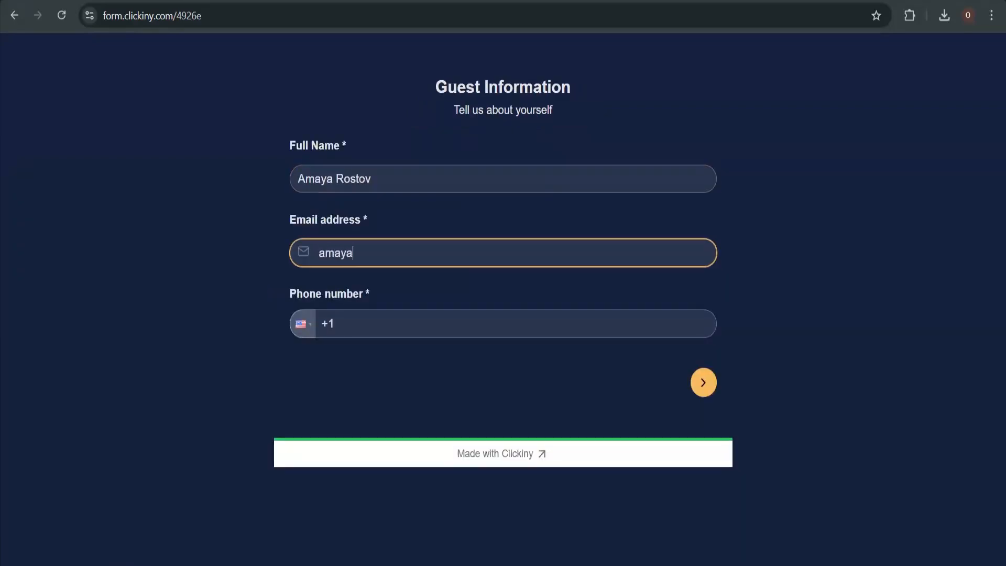
pyautogui.press('Tab')
pyautogui.write('555')
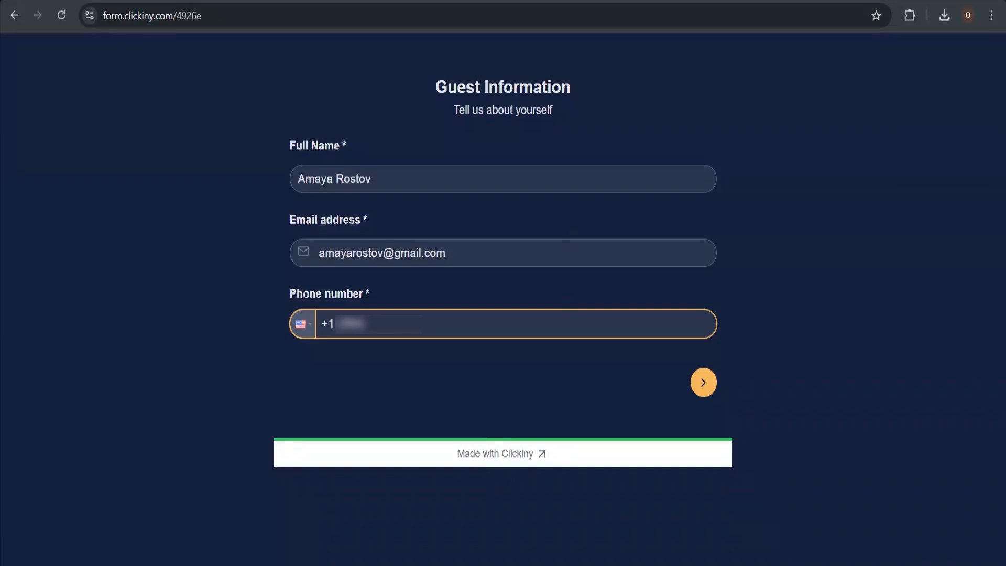
pyautogui.write('???????')
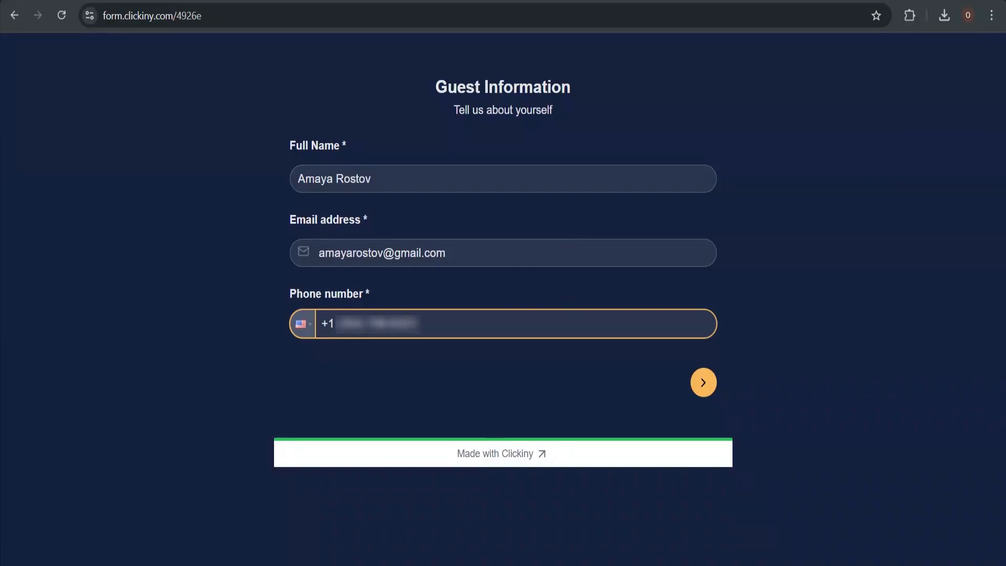
# Choose 1-2 guests with check-in 2025-03-02 and check-out 2025-03-06
pyautogui.click(703, 382)
pyautogui.click(478, 178)
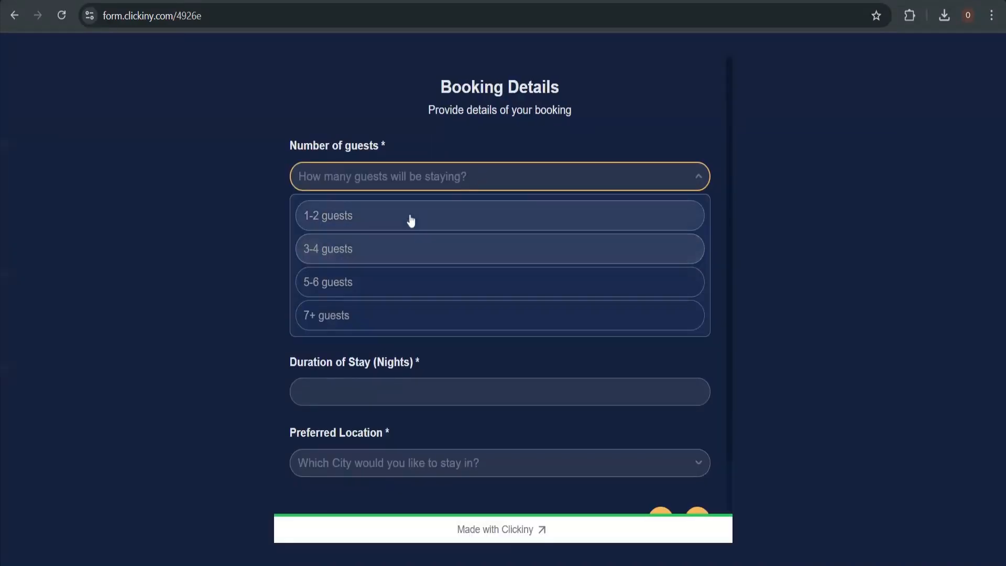
pyautogui.click(410, 218)
pyautogui.click(313, 366)
pyautogui.click(346, 318)
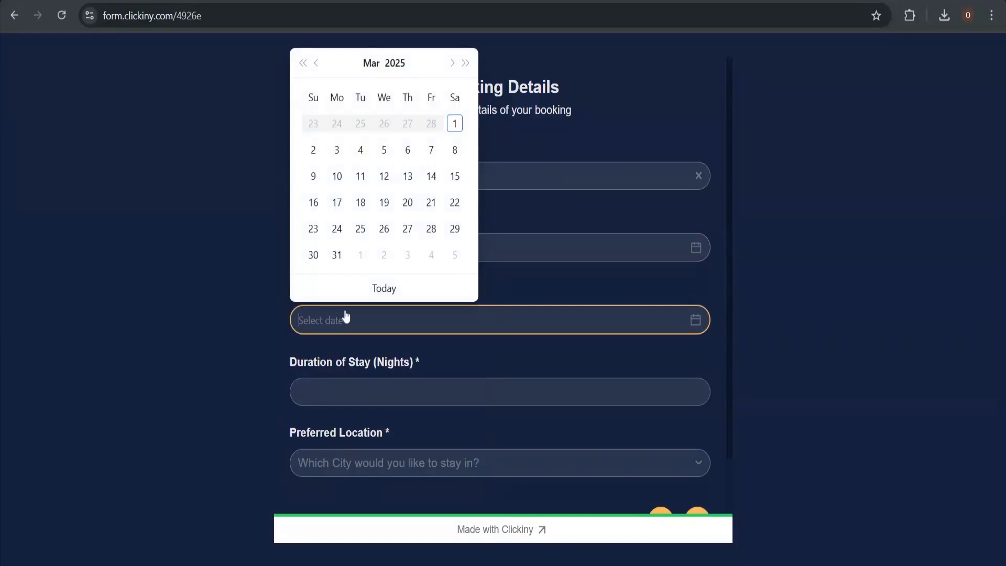
pyautogui.click(406, 151)
# Enter a 4-night stay and pick London as the preferred location
pyautogui.click(362, 391)
pyautogui.write('4')
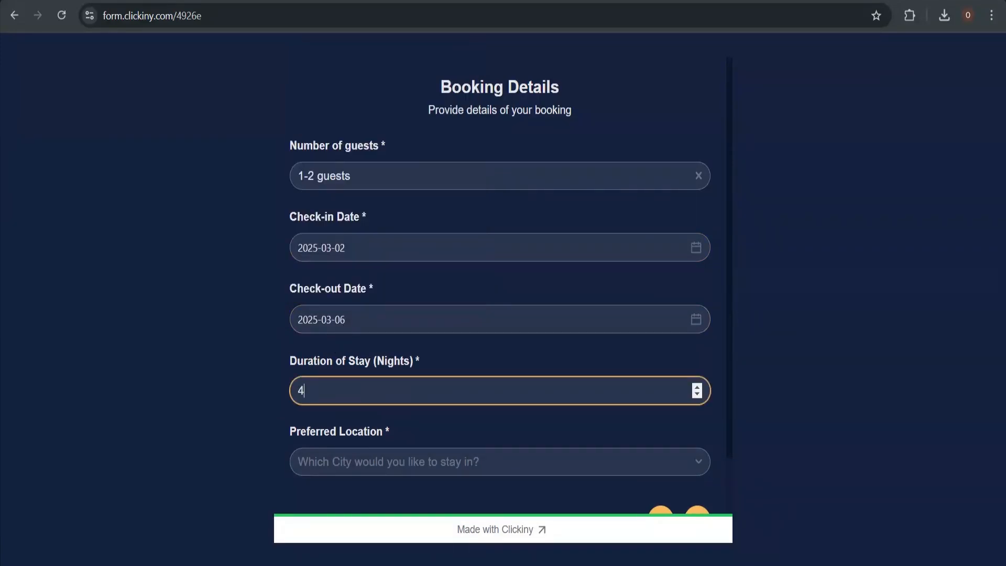
pyautogui.doubleClick(370, 445)
pyautogui.click(372, 460)
pyautogui.click(370, 426)
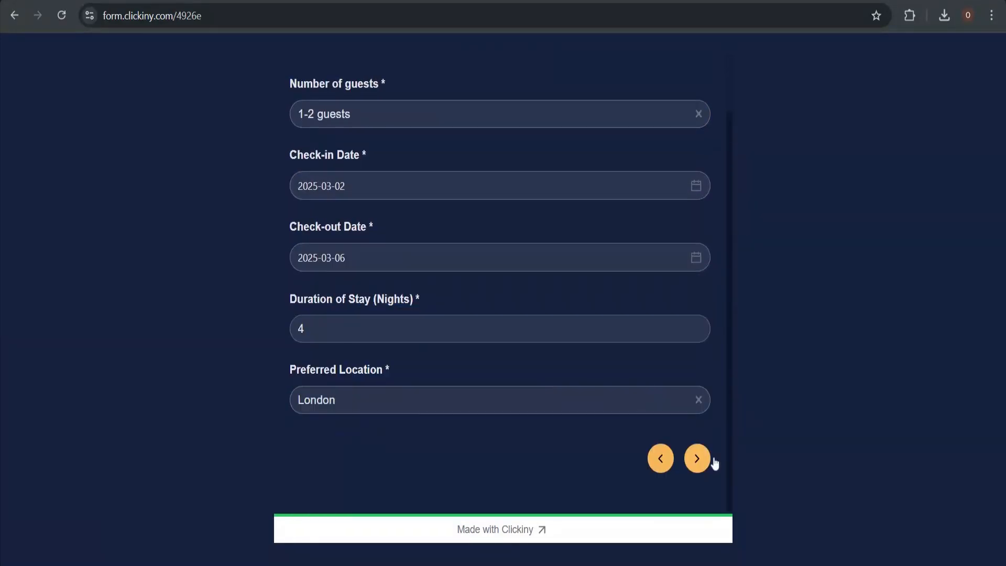
# Go on to Accommodation Preferences and choose Private Room as the room type
pyautogui.click(703, 461)
pyautogui.click(471, 180)
pyautogui.click(438, 343)
# Set the budget range to $200+ per night instead of $50-$100
pyautogui.click(433, 392)
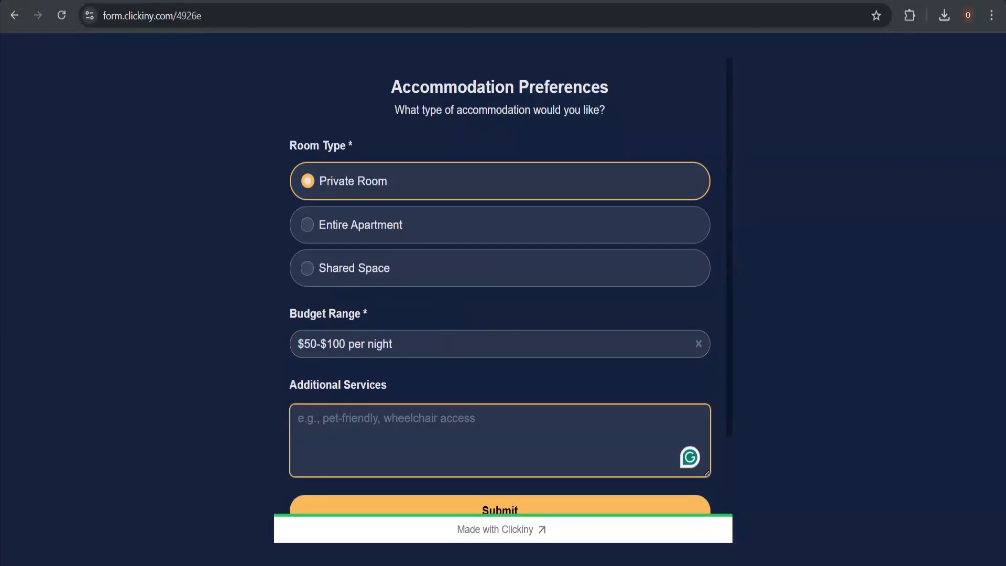
pyautogui.click(393, 351)
pyautogui.scroll(-2, 388, 390)
pyautogui.click(386, 388)
pyautogui.scroll(-2, 386, 391)
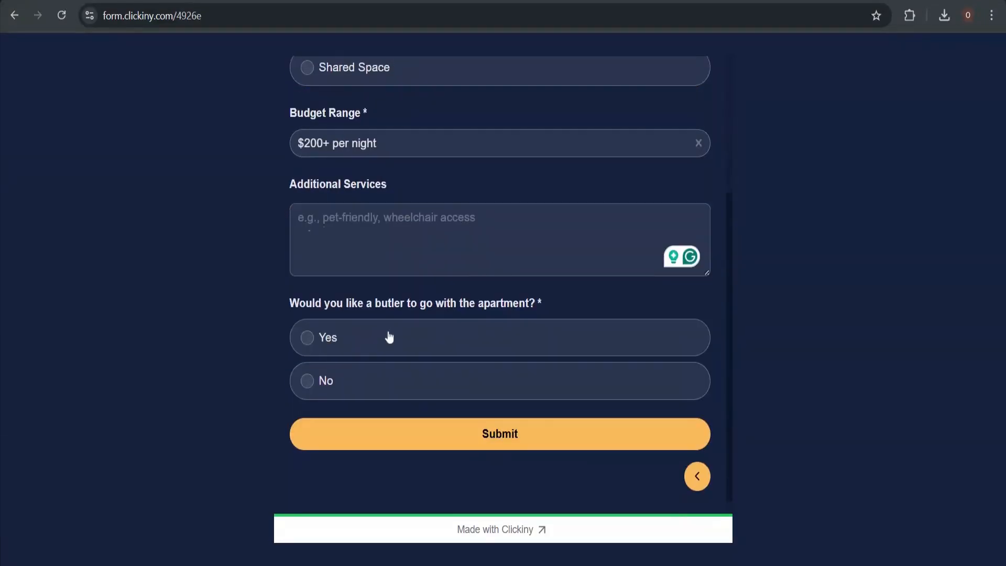
# Request a butler and add the note 'We would appreciate a tour of the city. Thank you.'
pyautogui.click(388, 336)
pyautogui.click(309, 230)
pyautogui.write('We would')
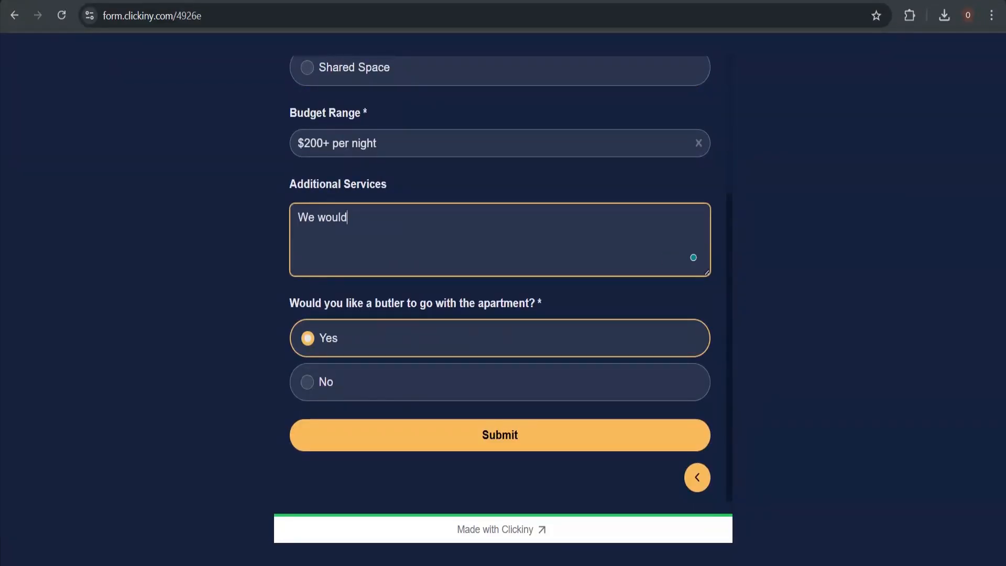
pyautogui.write(' appreciate a tour of the cit')
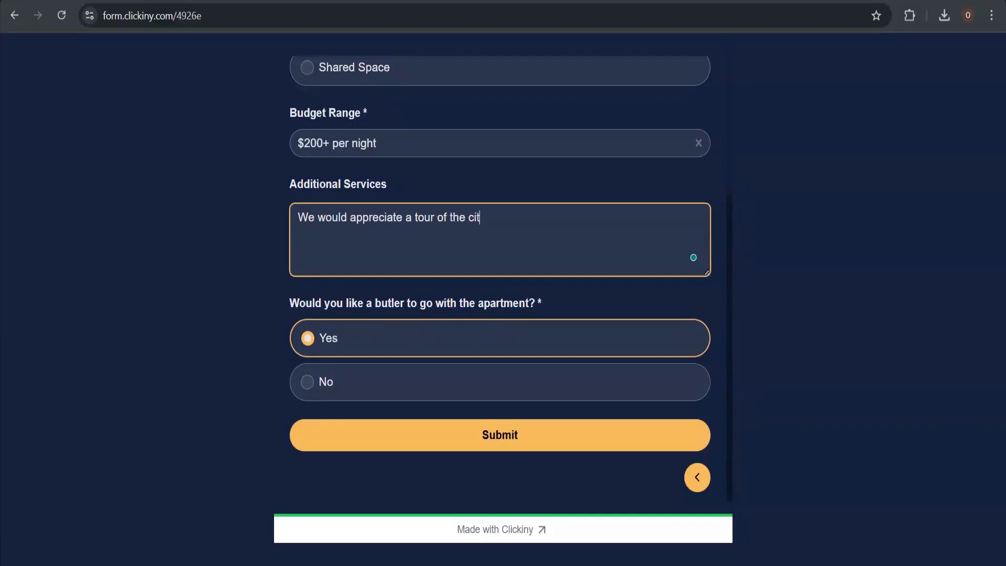
pyautogui.write('y. Thank you.')
# Review the completed booking form and submit it
pyautogui.scroll(4, 548, 217)
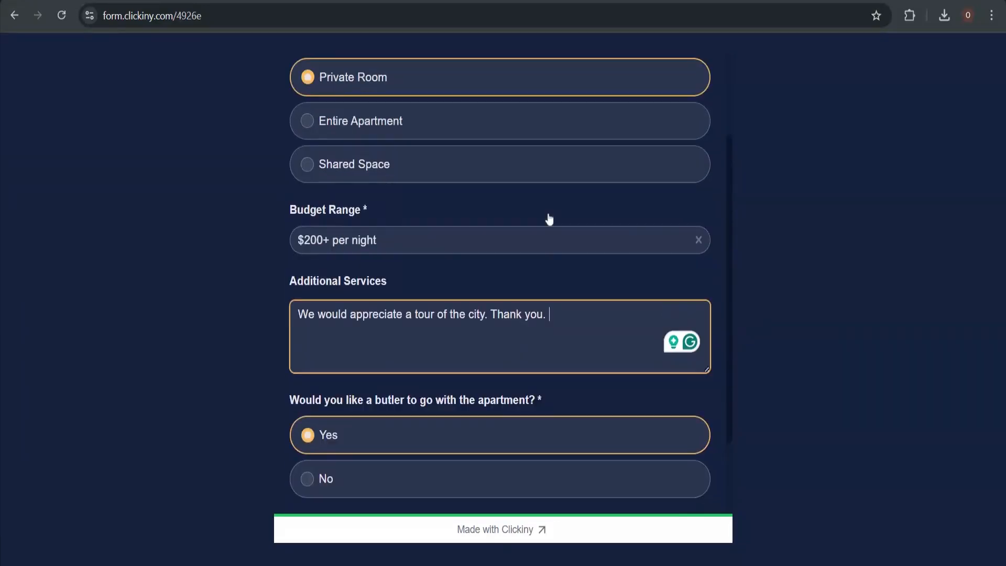
pyautogui.scroll(-1, 549, 219)
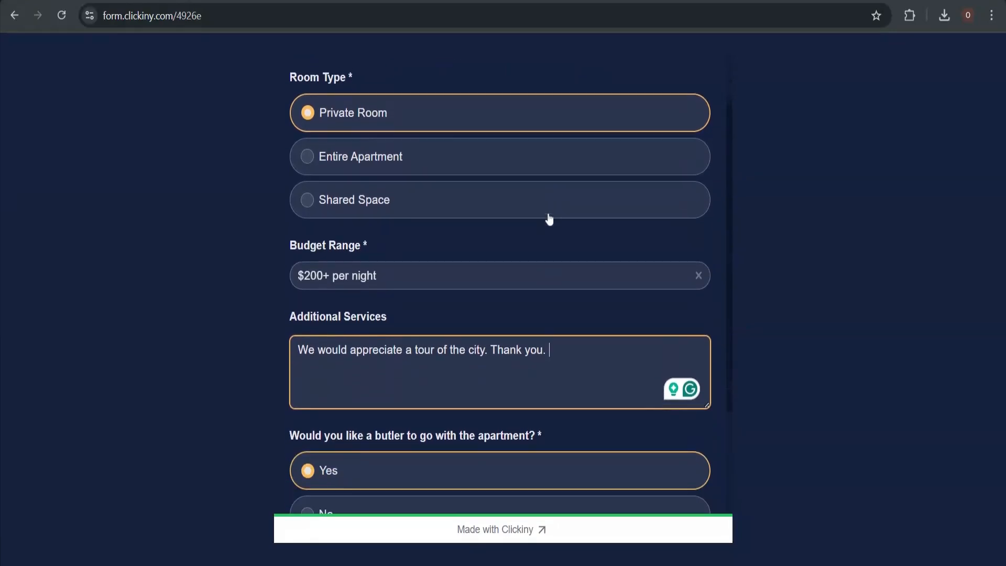
pyautogui.scroll(1, 549, 219)
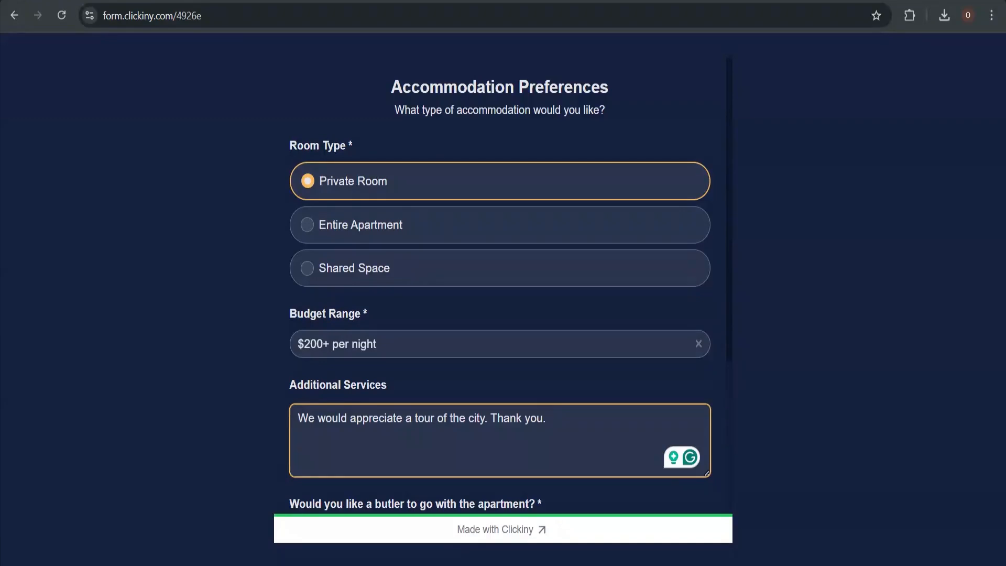
pyautogui.scroll(-4, 671, 312)
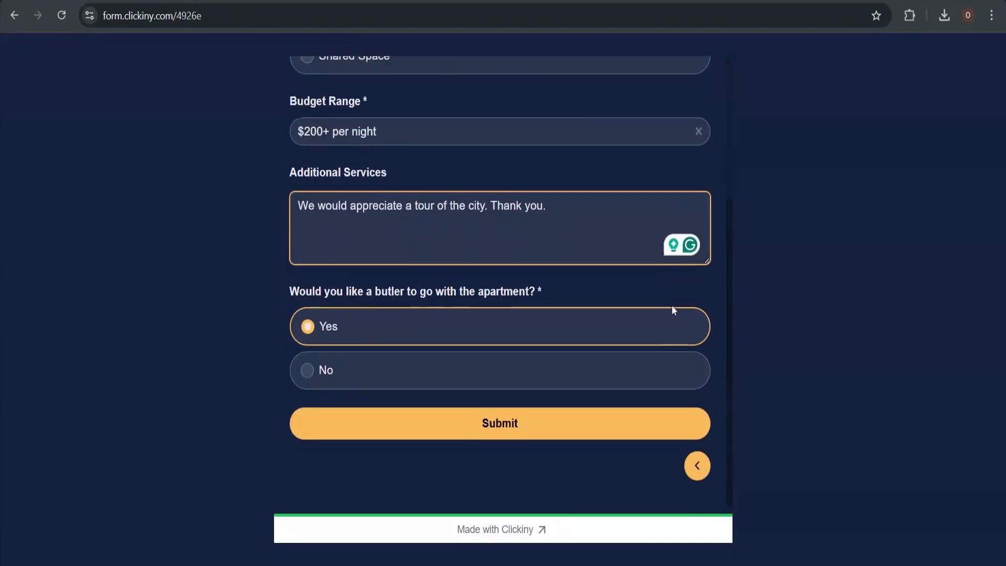
pyautogui.scroll(2, 672, 309)
pyautogui.scroll(-2, 671, 306)
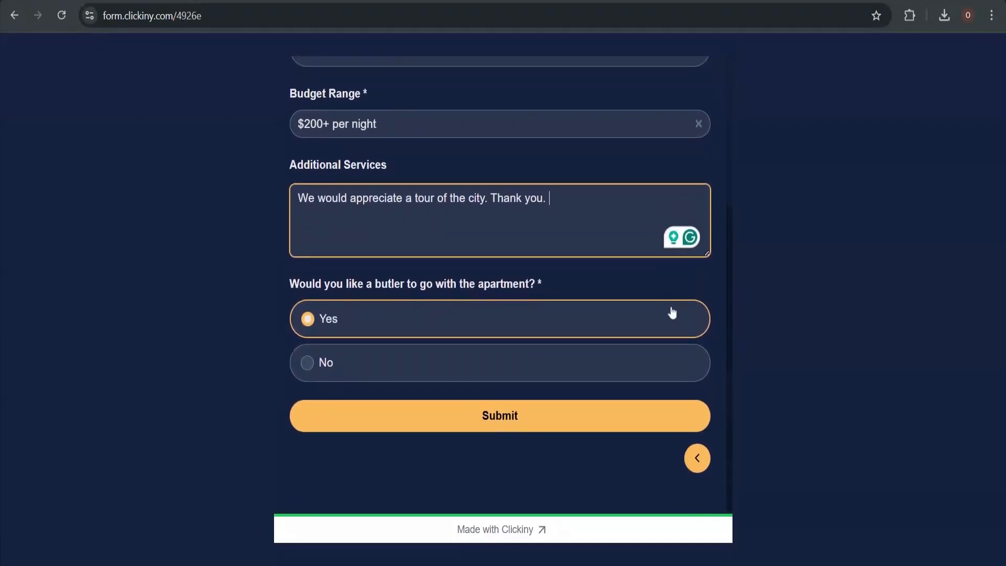
pyautogui.click(624, 416)
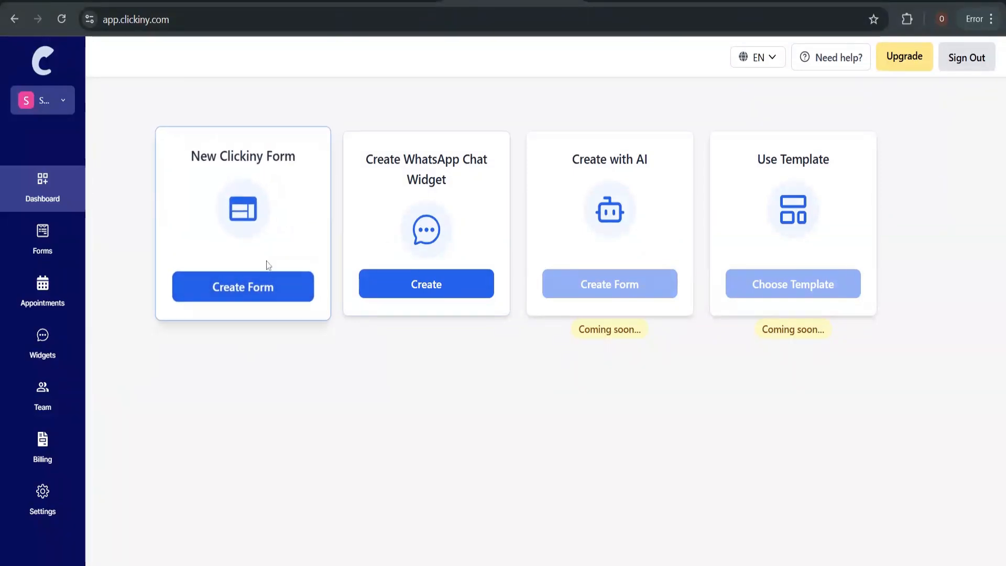
# Create a new Clickiny form and select its Form Name field
pyautogui.click(263, 298)
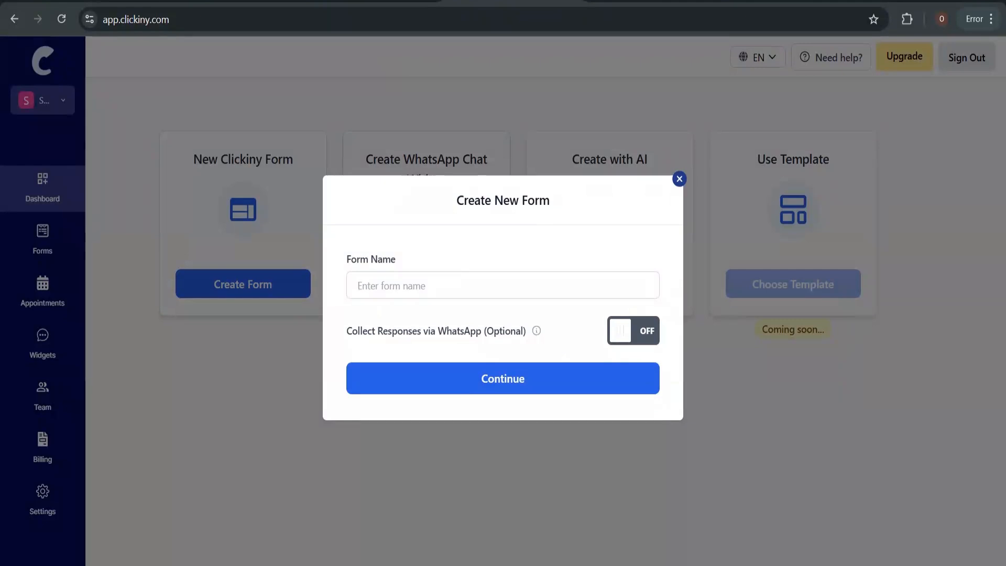
pyautogui.click(448, 283)
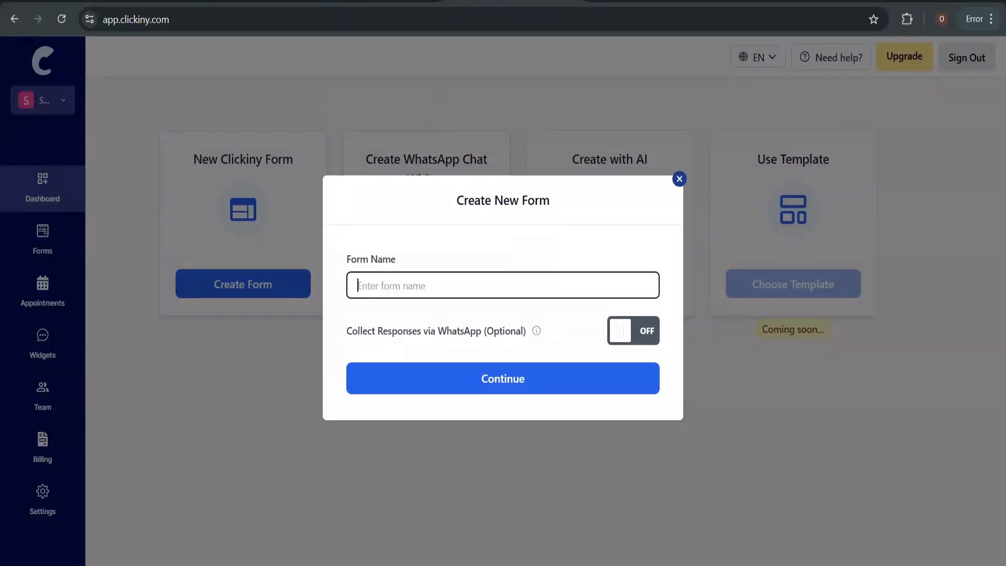
# Name the form 'AiBill Form' and continue to the theme choices
pyautogui.write('AiBill Form')
pyautogui.click(555, 377)
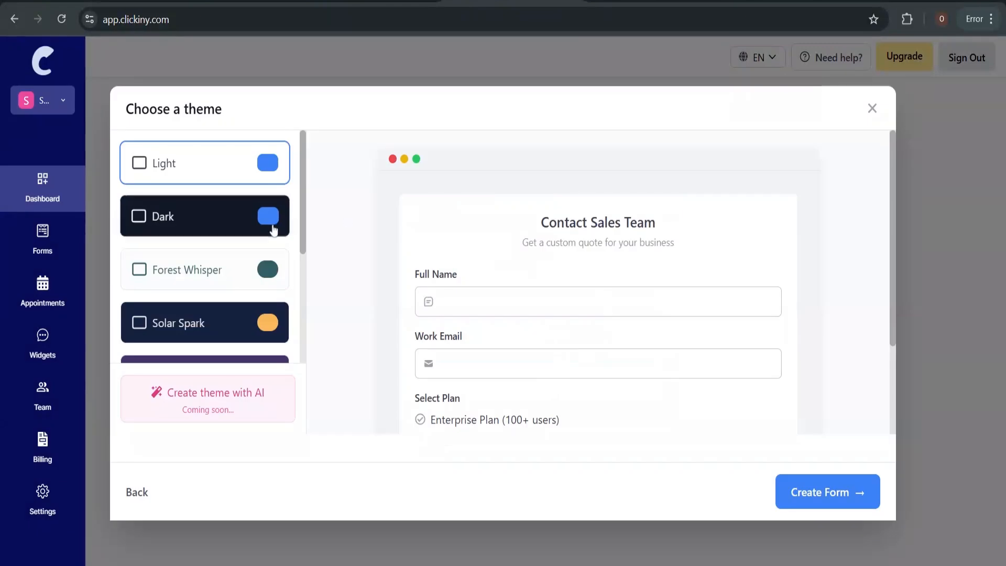
pyautogui.scroll(-3, 450, 293)
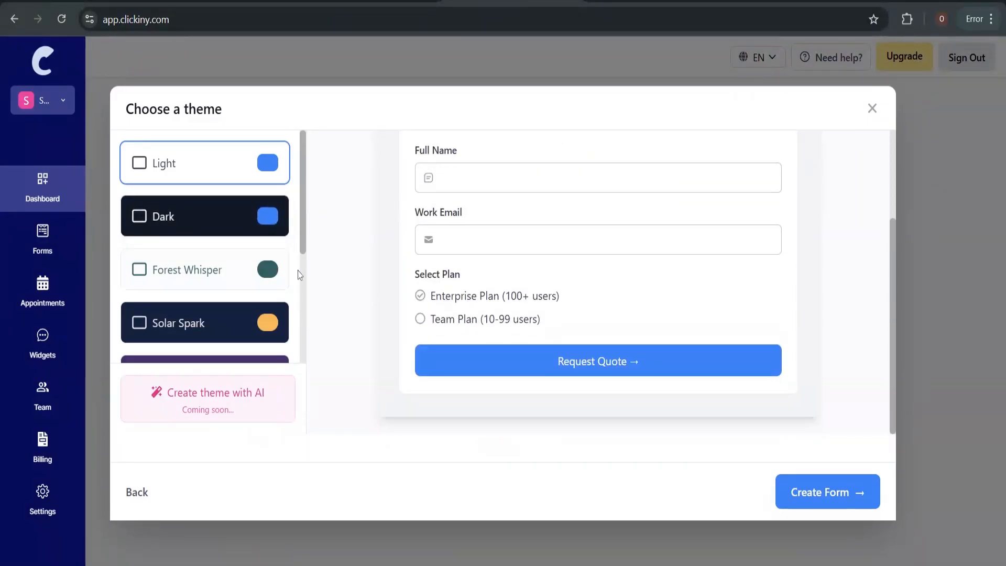
pyautogui.scroll(-4, 224, 216)
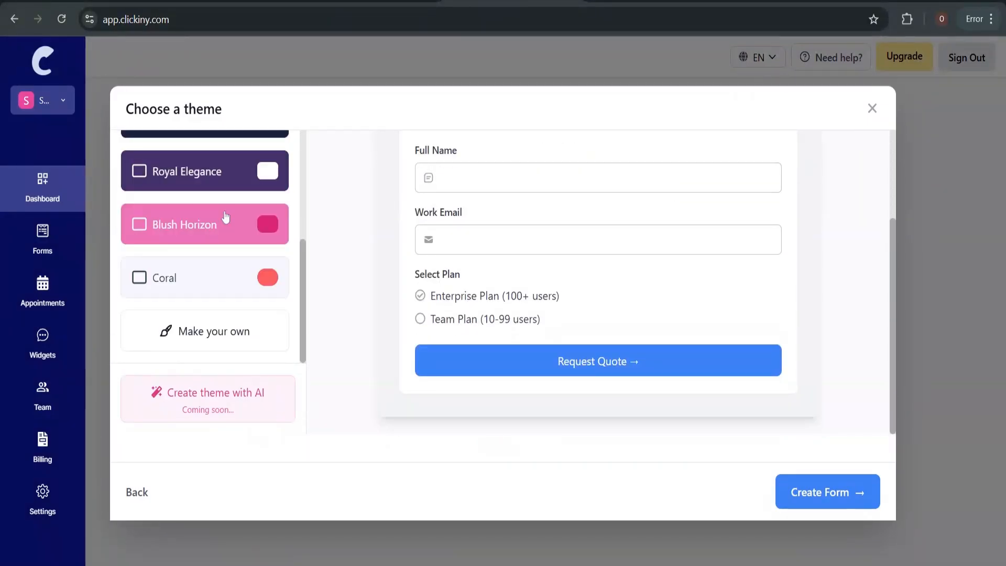
pyautogui.scroll(4, 225, 216)
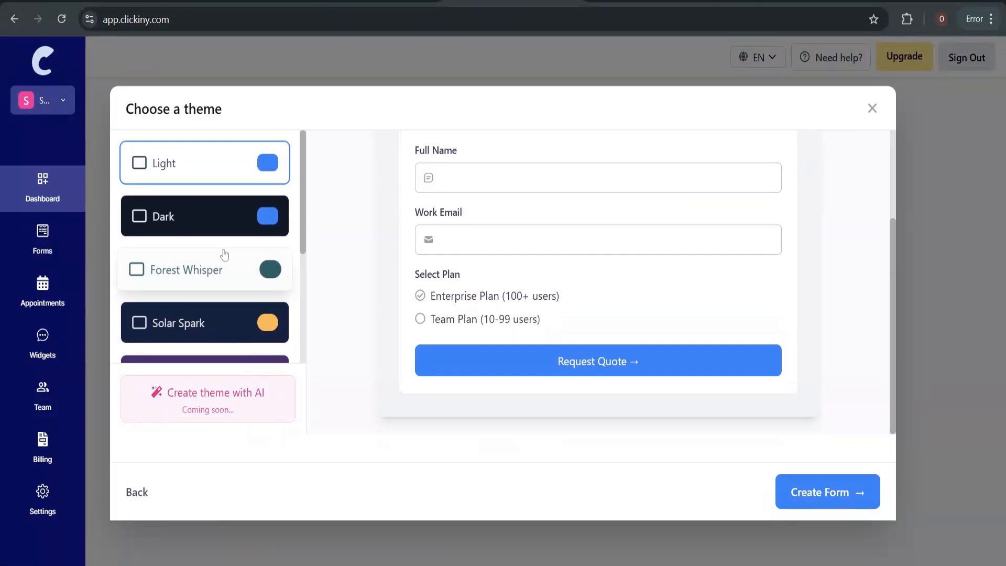
# Apply the Solar Spark theme after previewing Forest Whisper, and create the form
pyautogui.click(218, 269)
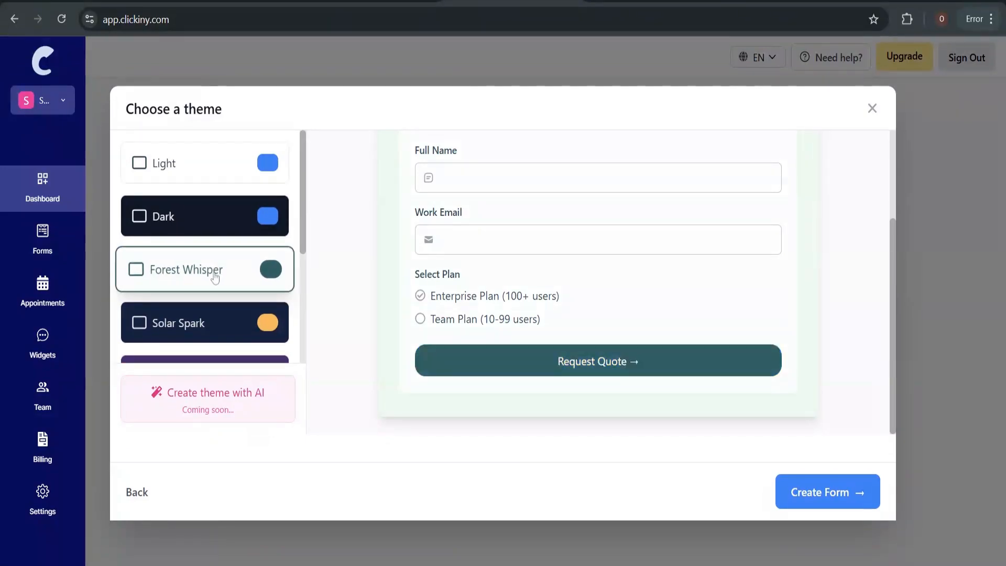
pyautogui.click(206, 325)
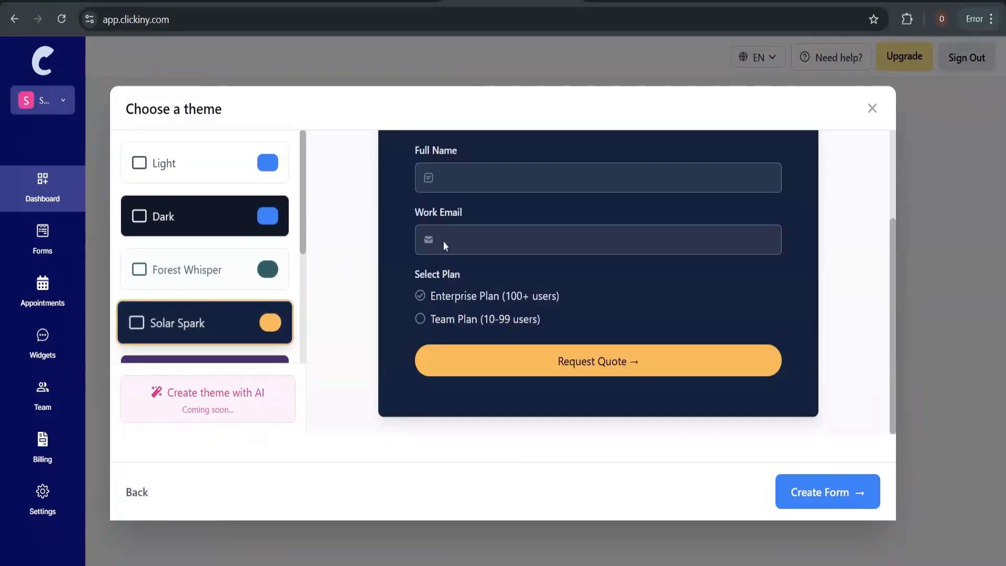
pyautogui.scroll(3, 485, 227)
pyautogui.scroll(-3, 485, 226)
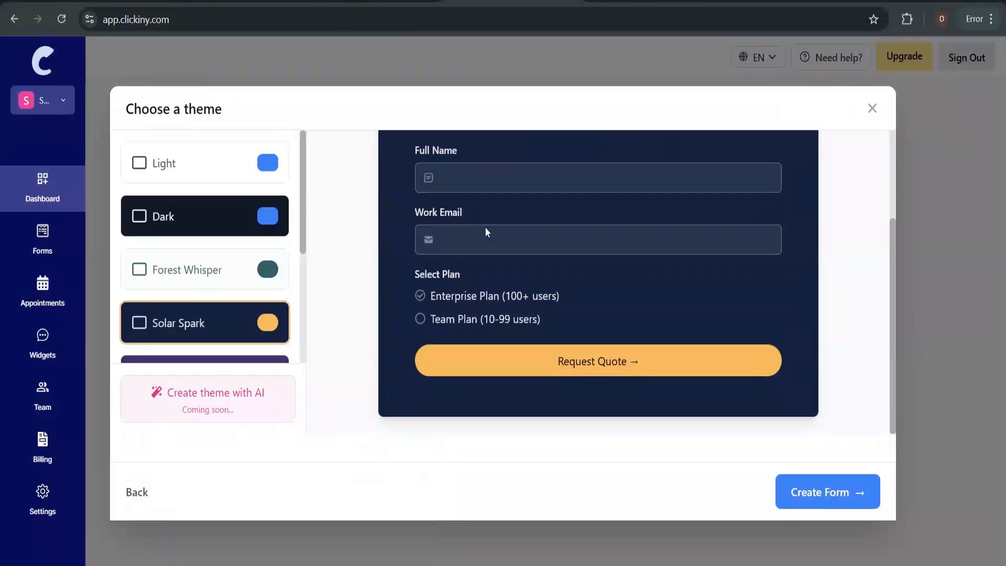
pyautogui.scroll(3, 485, 227)
pyautogui.scroll(-3, 485, 226)
pyautogui.click(837, 497)
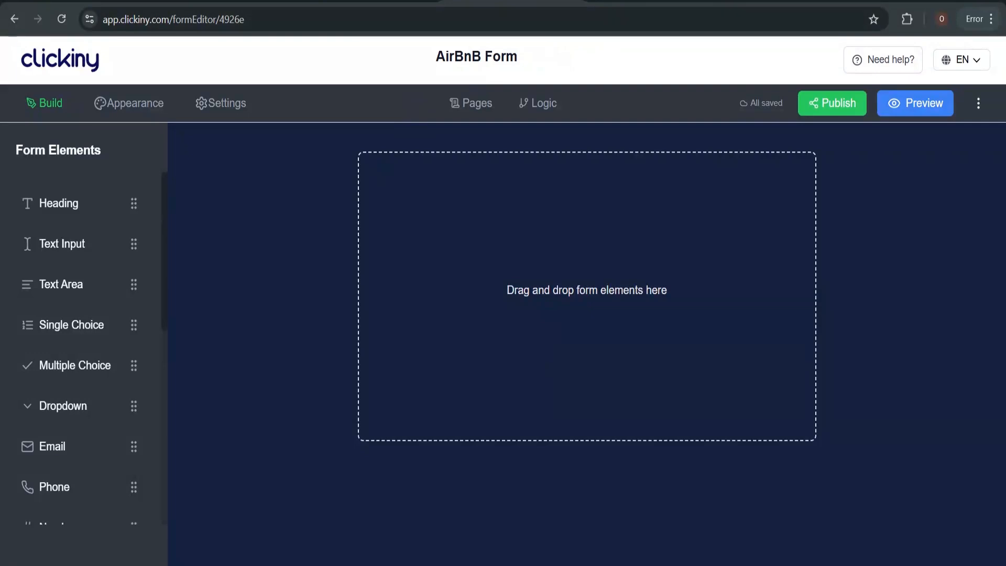
# Switch to the ChatGPT tab with the AirBnB booking form outline
pyautogui.hotkey('ctrl', 'Tab')
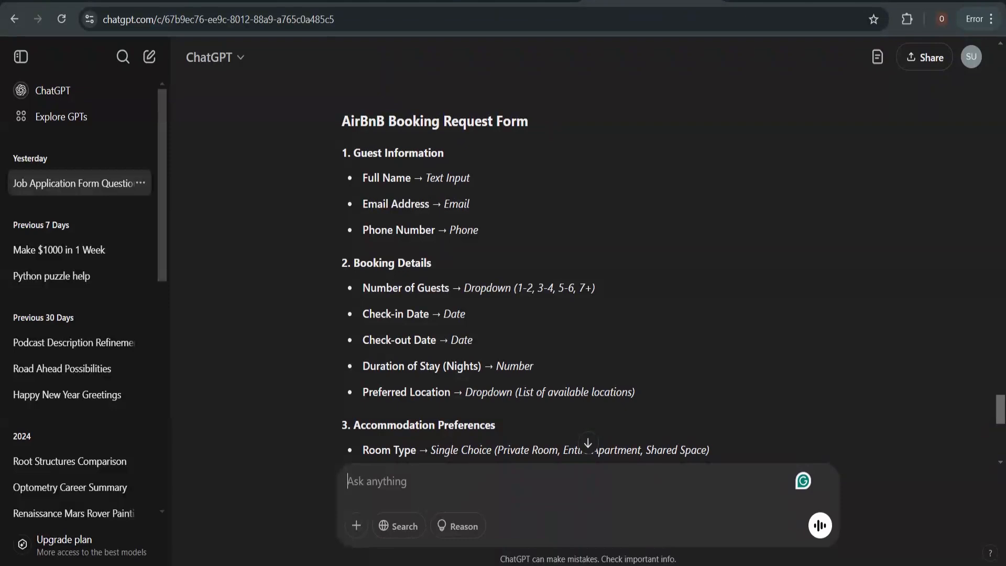
pyautogui.scroll(-1, 439, 249)
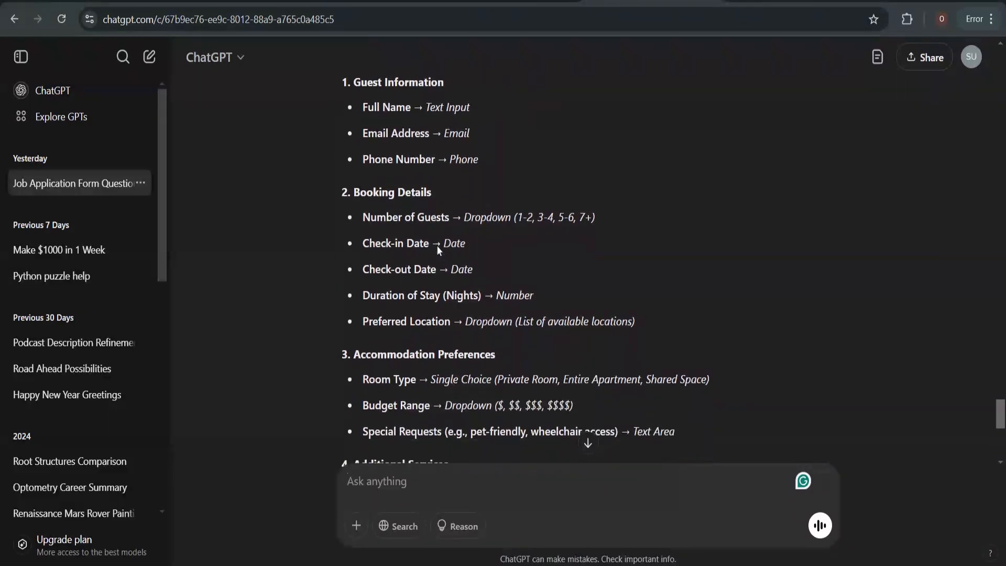
pyautogui.scroll(2, 524, 262)
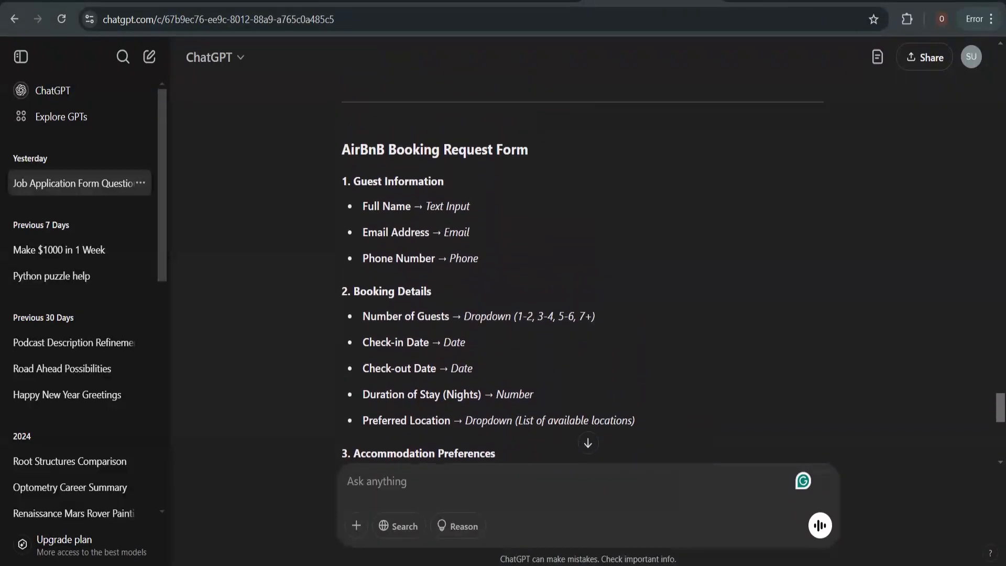
pyautogui.scroll(-1, 438, 250)
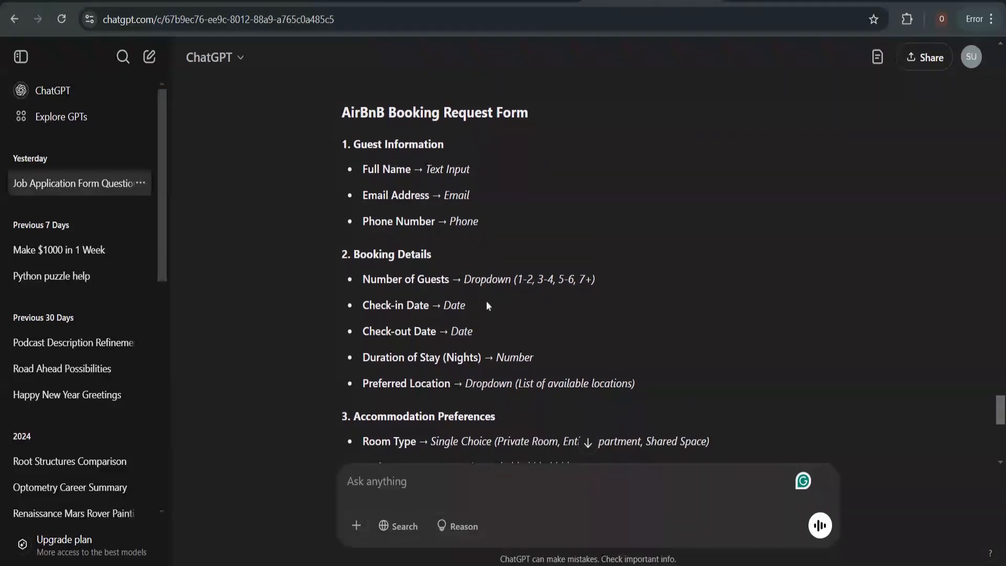
pyautogui.scroll(-2, 524, 262)
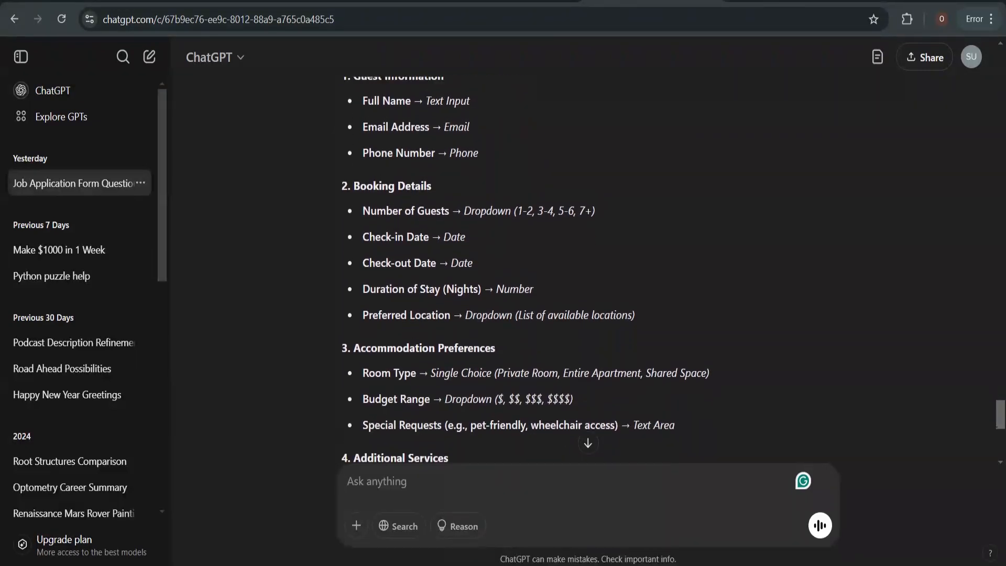
pyautogui.scroll(2, 524, 262)
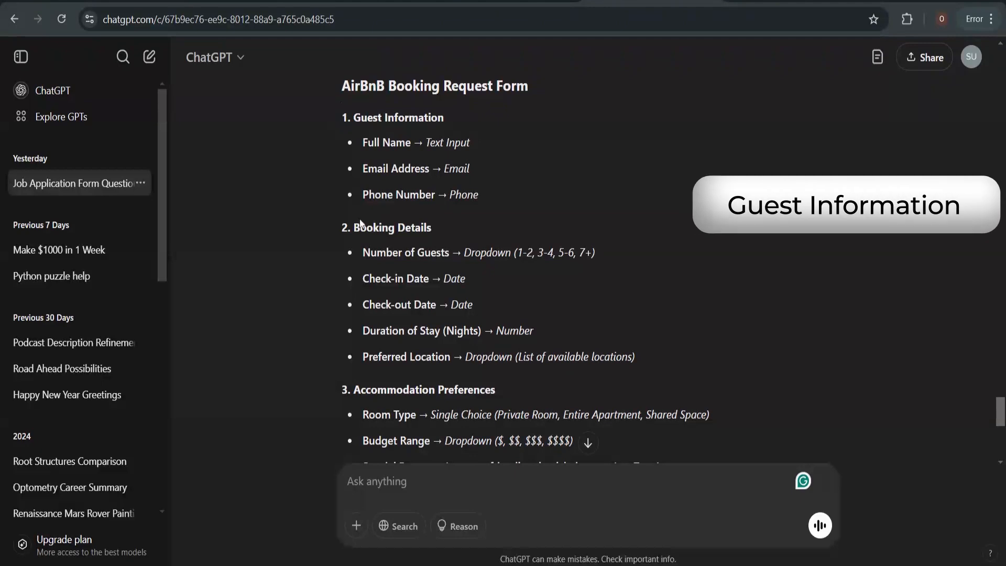
pyautogui.scroll(-1, 350, 234)
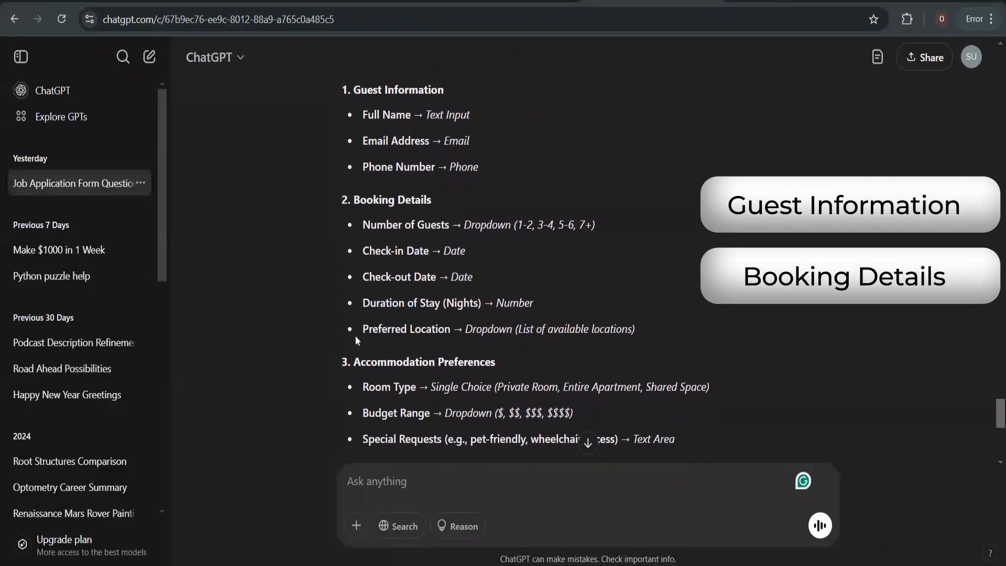
pyautogui.scroll(1, 356, 339)
pyautogui.scroll(-4, 356, 340)
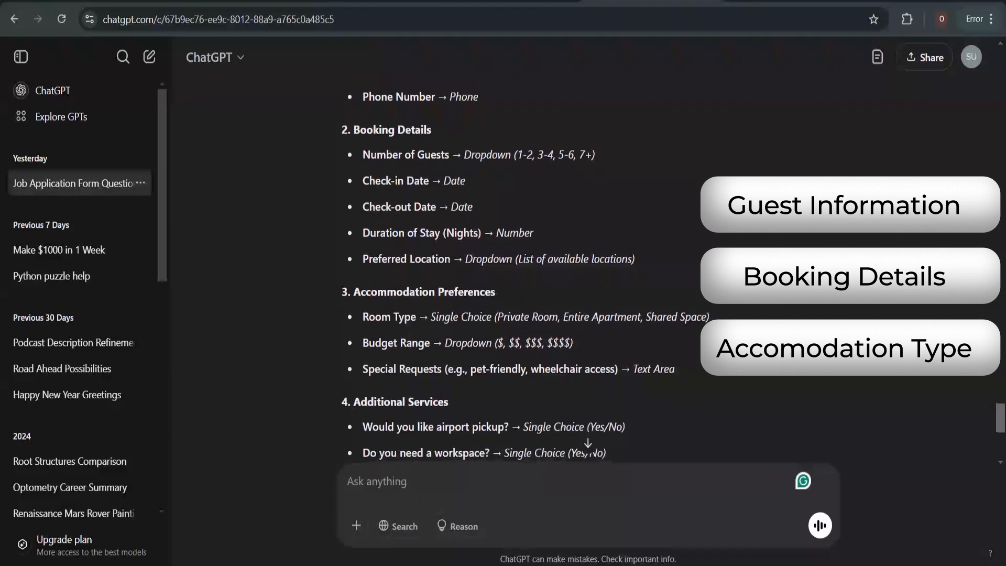
pyautogui.scroll(-5, 355, 340)
pyautogui.scroll(-3, 360, 322)
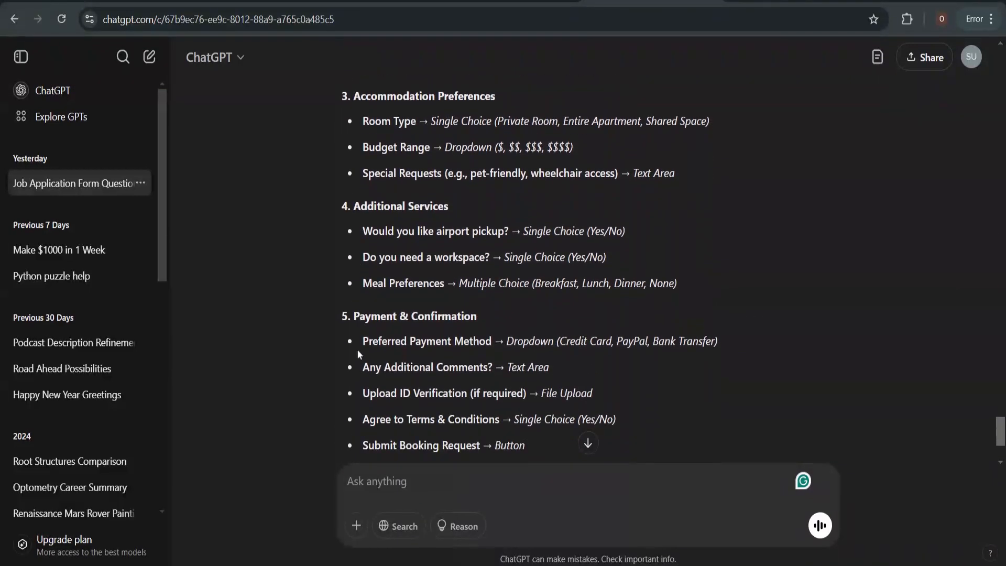
pyautogui.scroll(10, 357, 236)
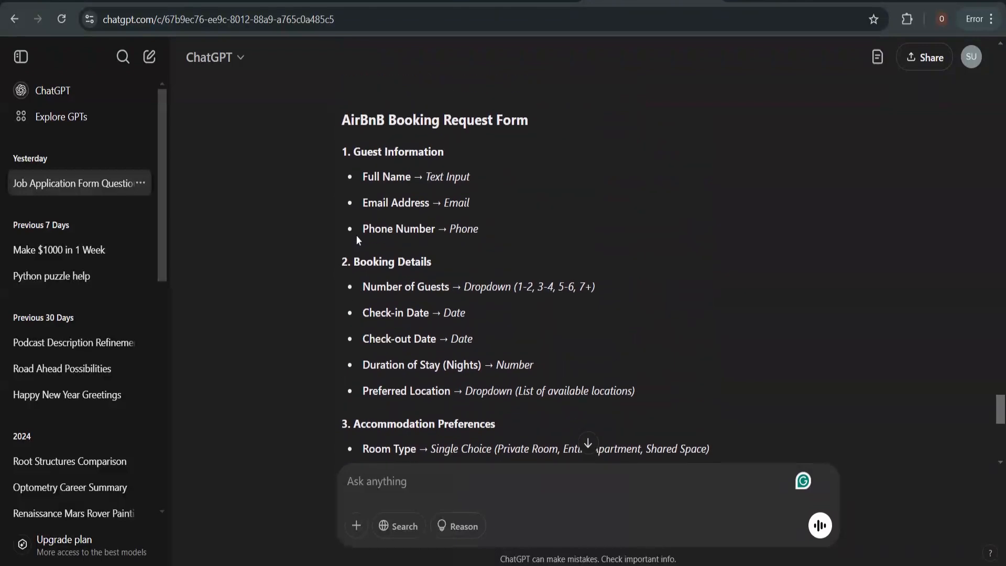
pyautogui.scroll(2, 356, 235)
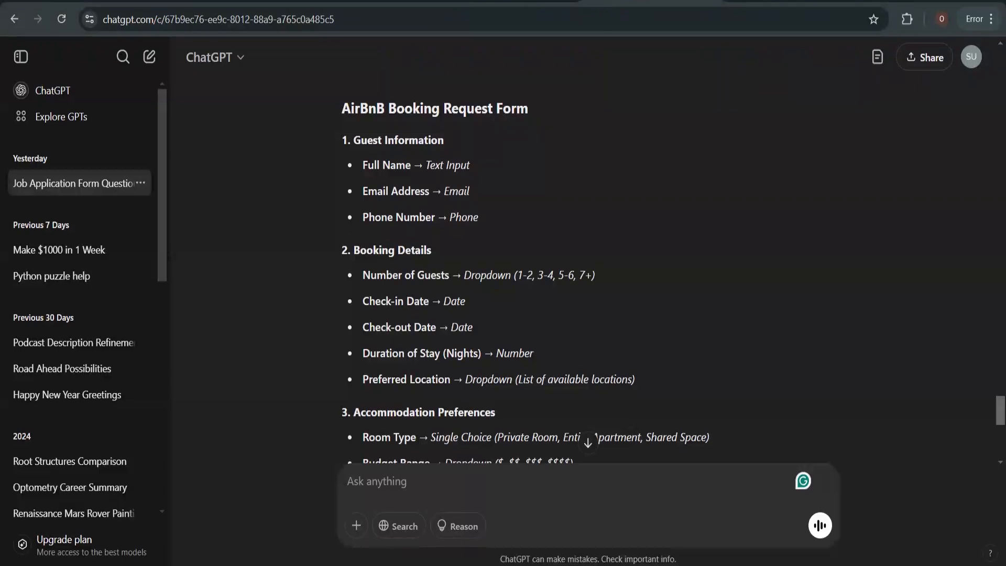
# Add a heading, a text input question and a second heading to the form
pyautogui.click(493, 0)
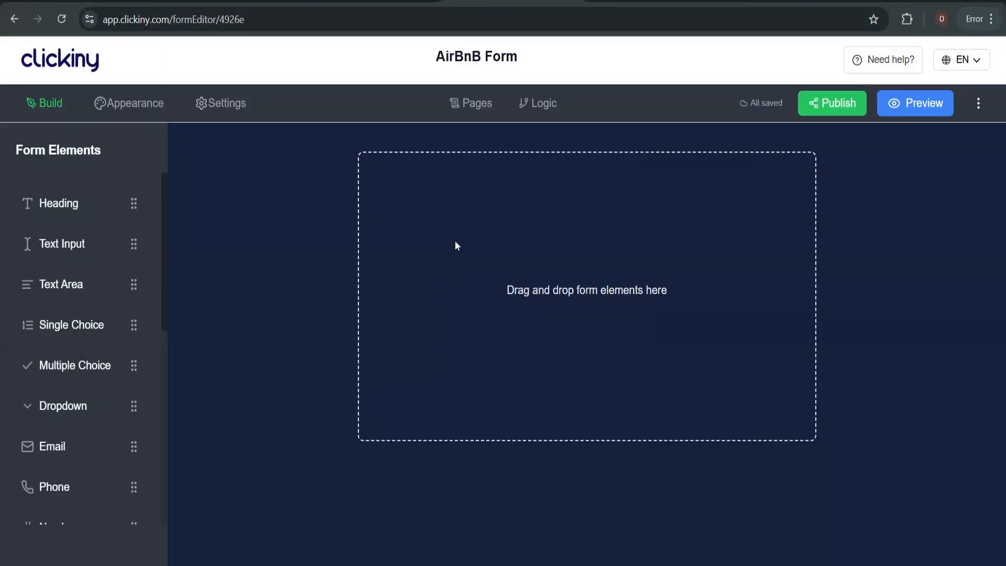
pyautogui.moveTo(68, 206); pyautogui.dragTo(459, 186)
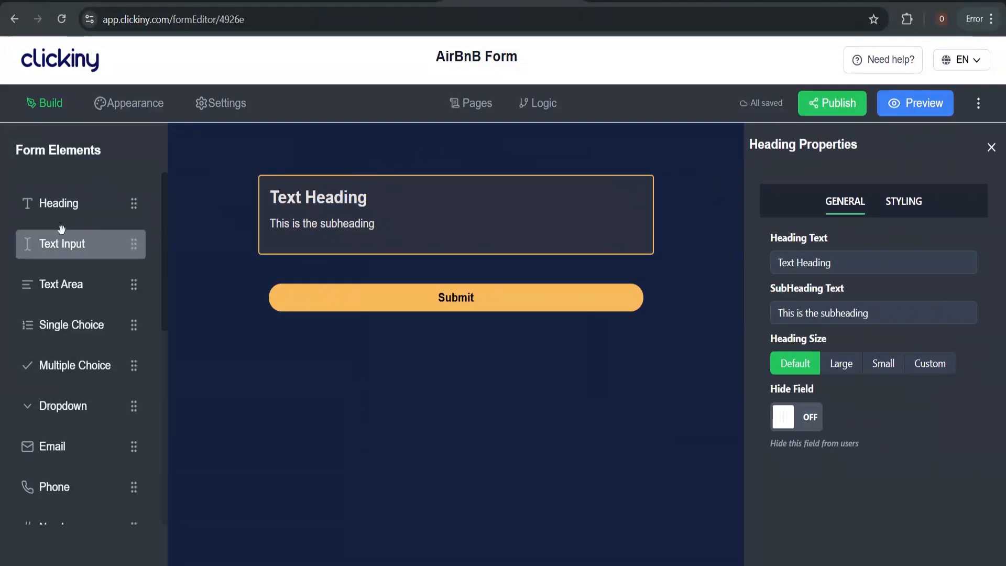
pyautogui.click(65, 242)
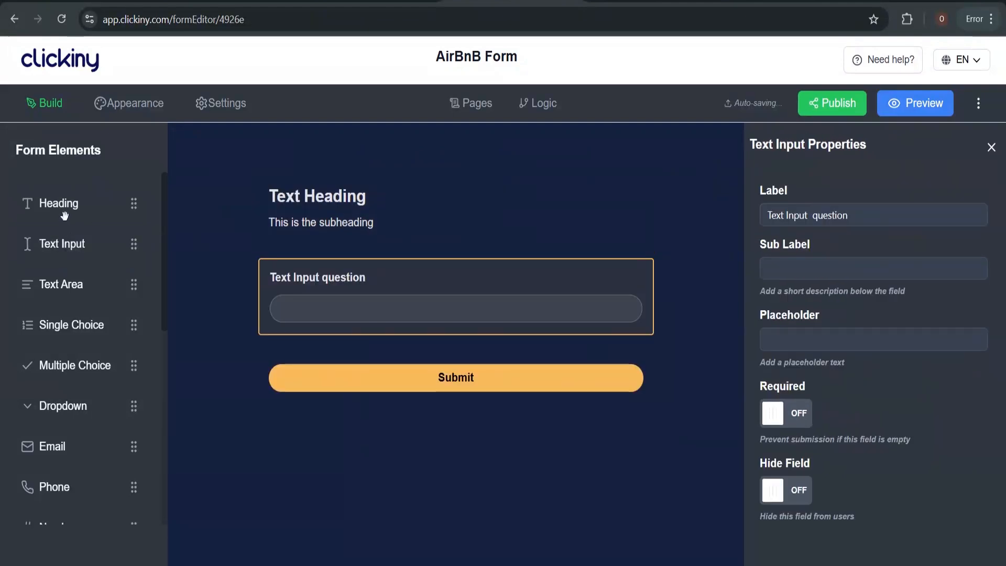
pyautogui.moveTo(63, 205); pyautogui.dragTo(314, 280)
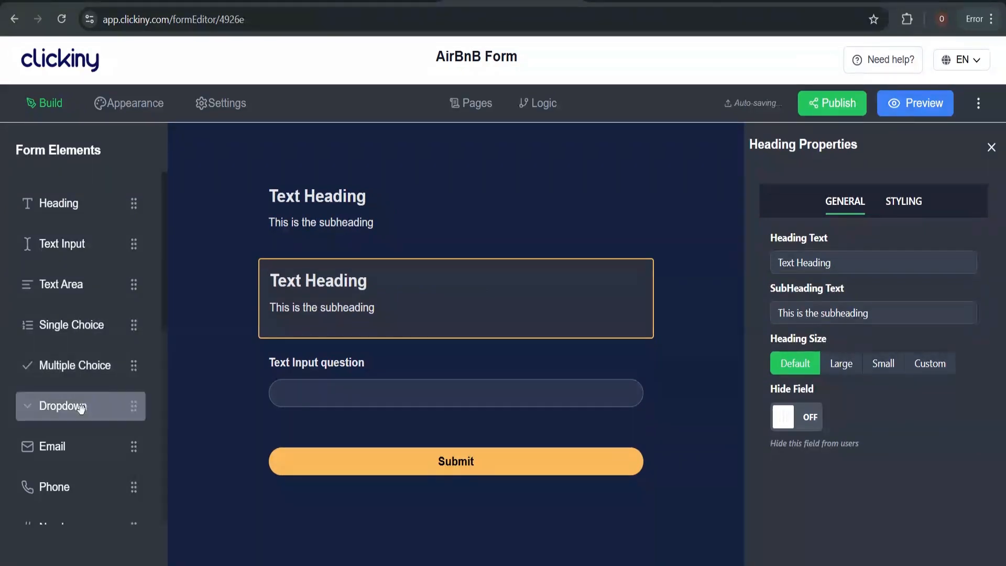
# Add an Email address field followed by a Phone number field
pyautogui.click(80, 441)
pyautogui.scroll(-2, 80, 466)
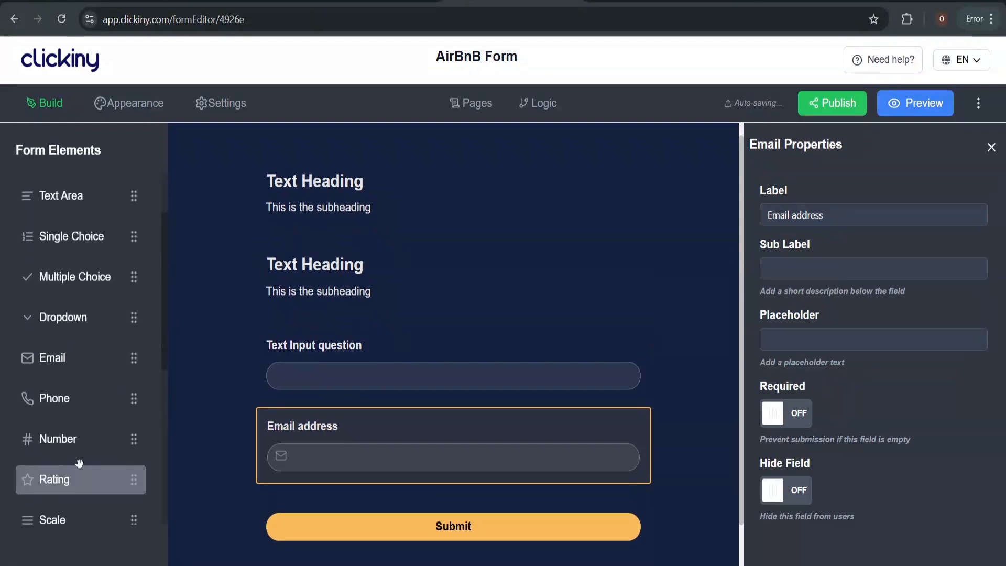
pyautogui.click(78, 405)
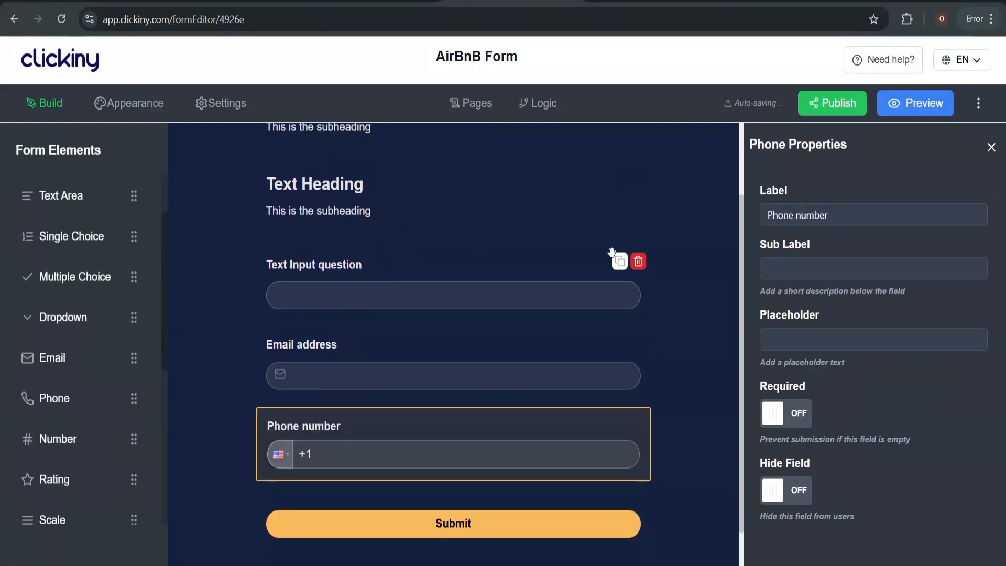
pyautogui.scroll(2, 611, 253)
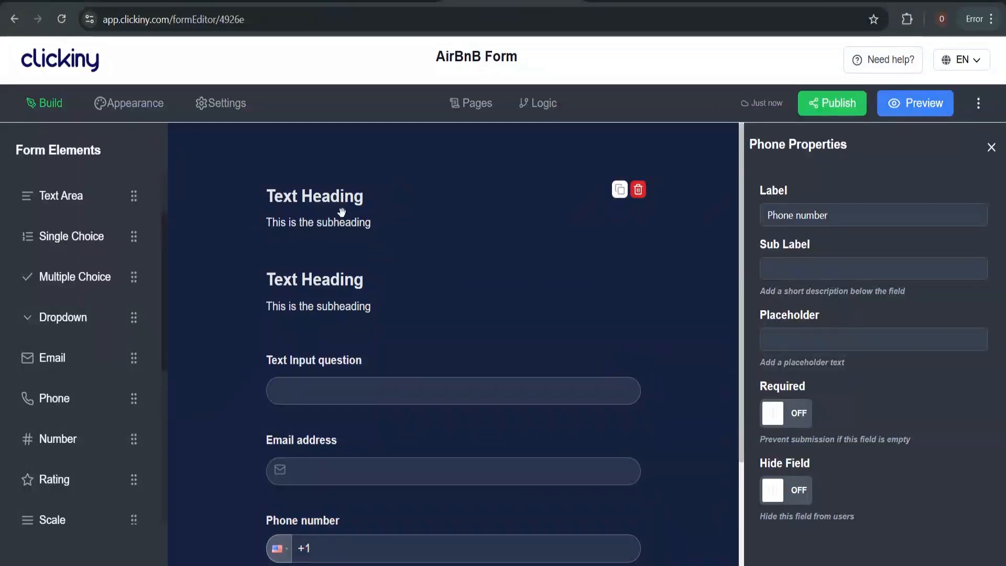
# Center the top heading and change its text to 'Rostov Properties'
pyautogui.click(342, 211)
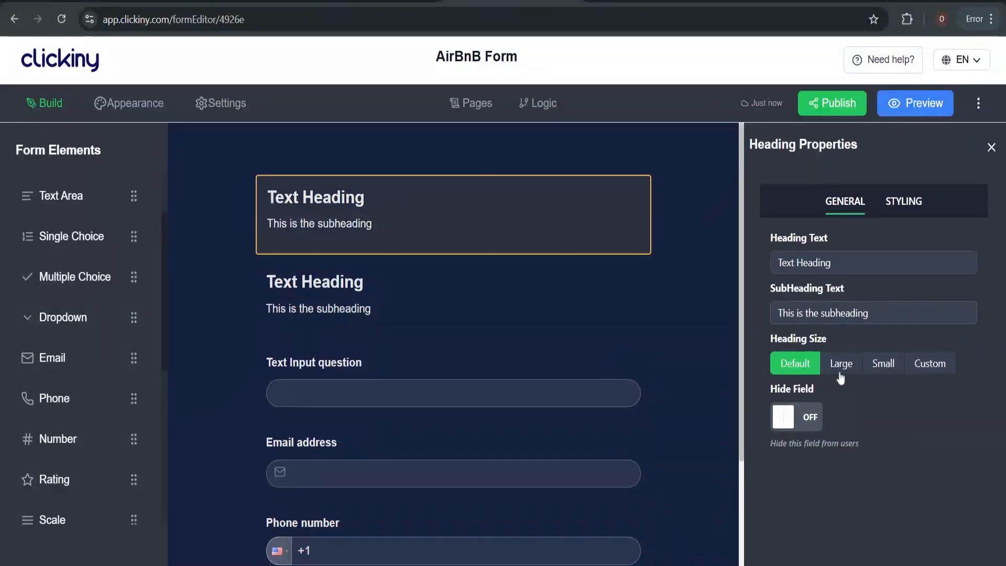
pyautogui.click(894, 204)
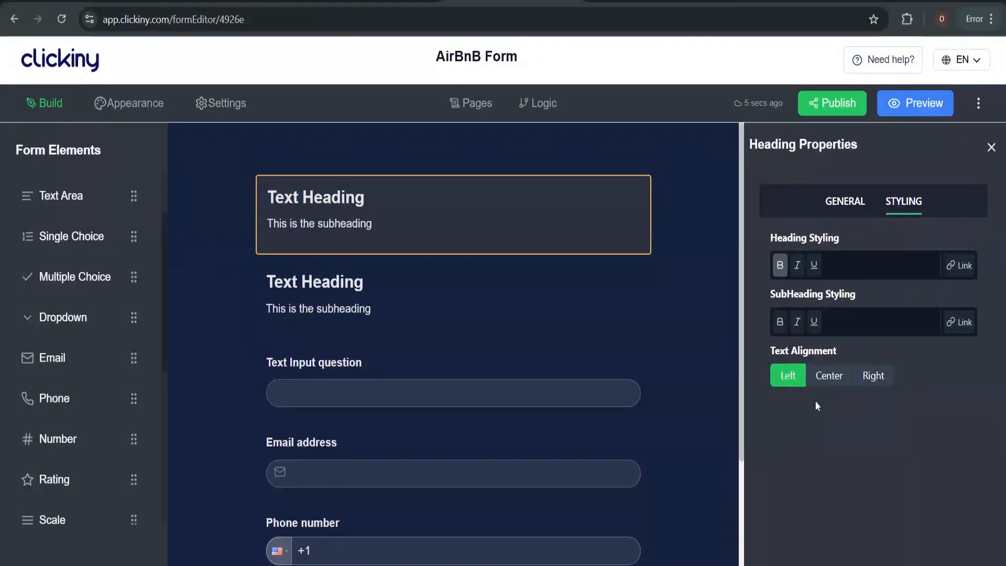
pyautogui.click(832, 376)
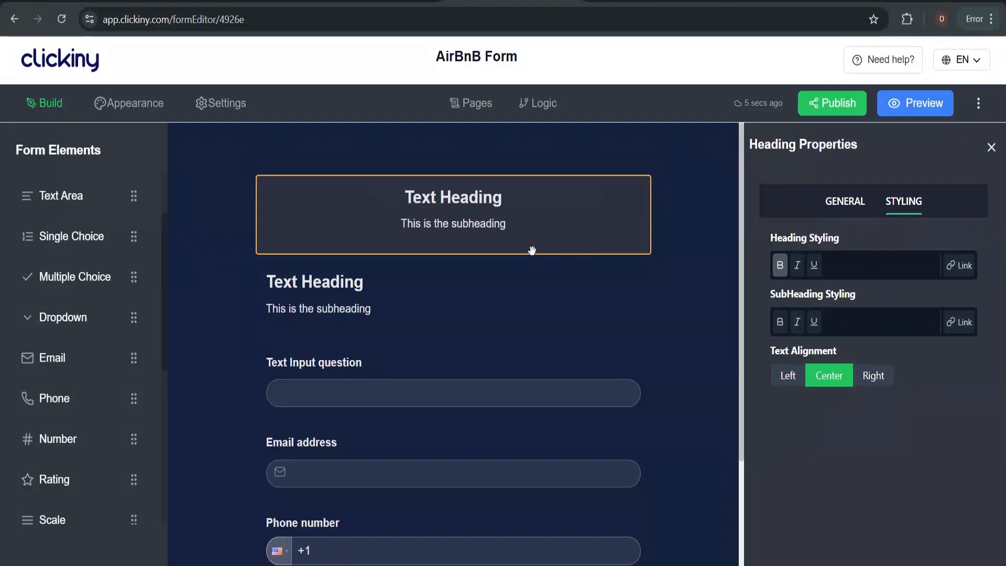
pyautogui.click(849, 207)
pyautogui.press('Tab')
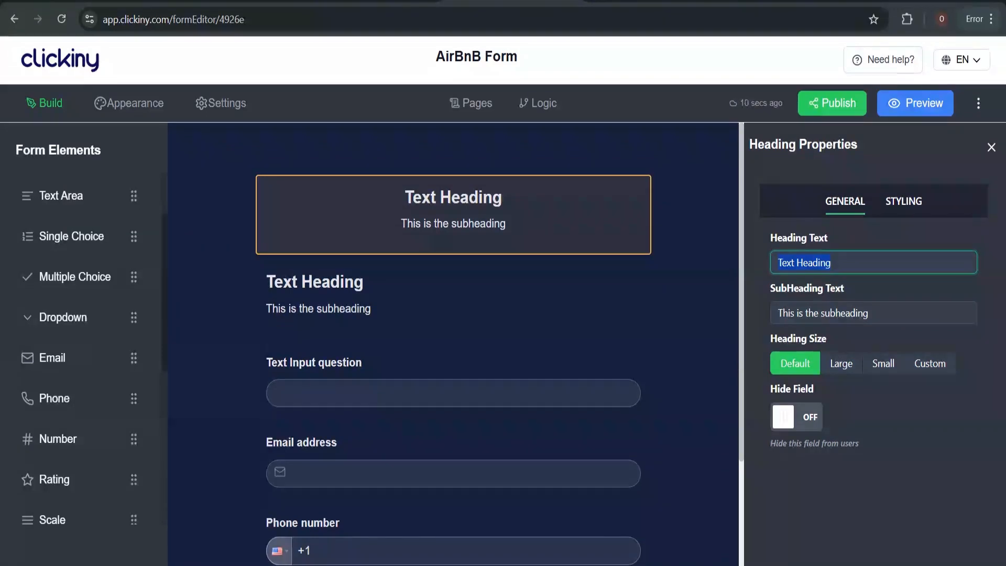
pyautogui.write('Rtos')
pyautogui.press('BackSpace')
pyautogui.press('BackSpace')
pyautogui.press('BackSpace')
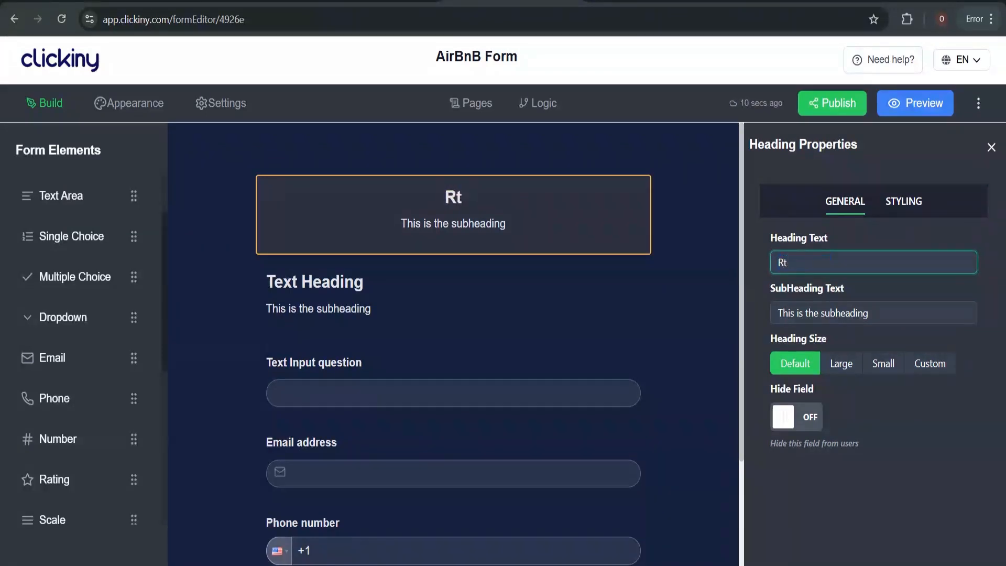
pyautogui.write('ostov')
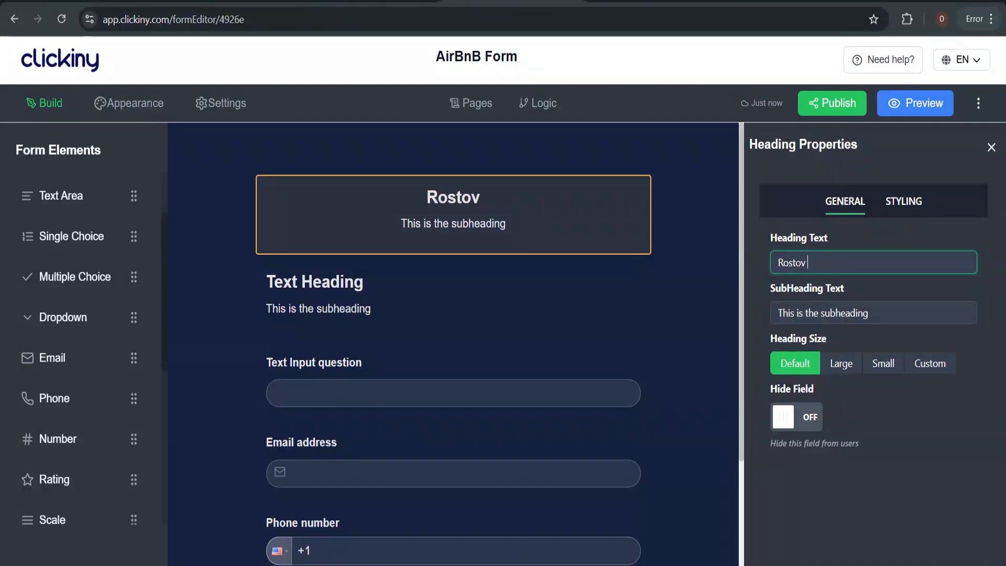
pyautogui.write(' Propertie')
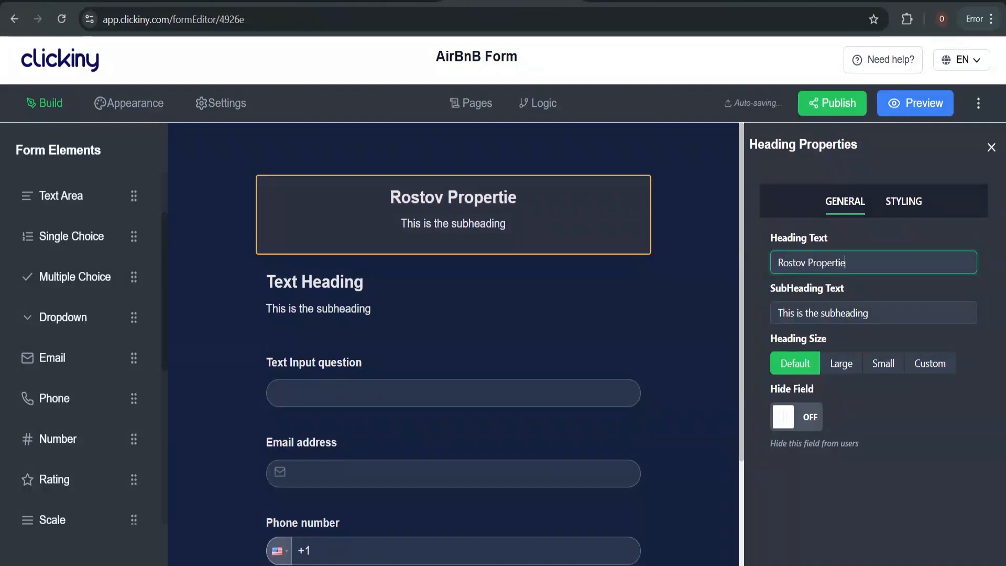
pyautogui.write('s')
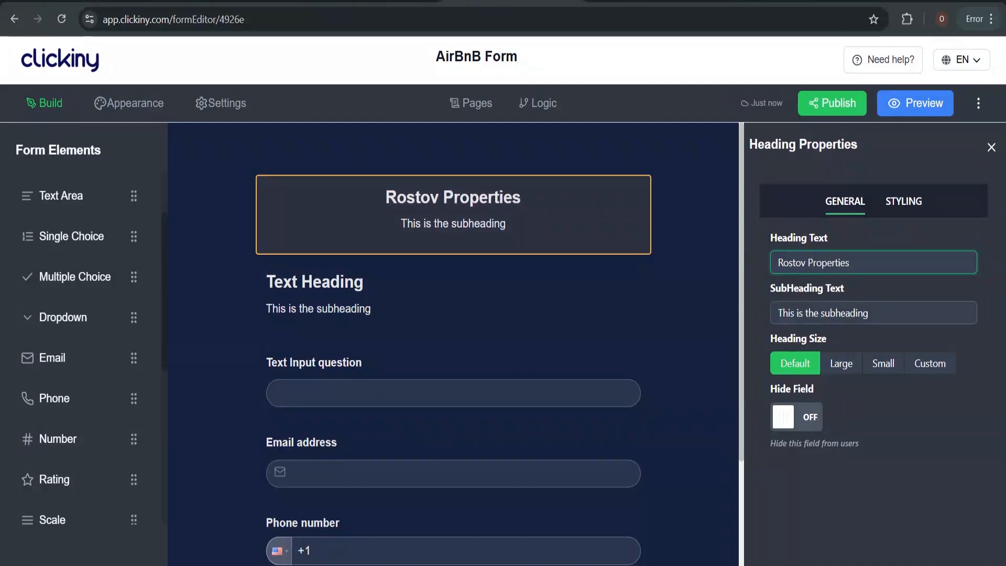
# Set the subheading to 'Fill out this form to complete your booking'
pyautogui.click(857, 312)
pyautogui.hotkey('ctrl', 'a')
pyautogui.write('Fill')
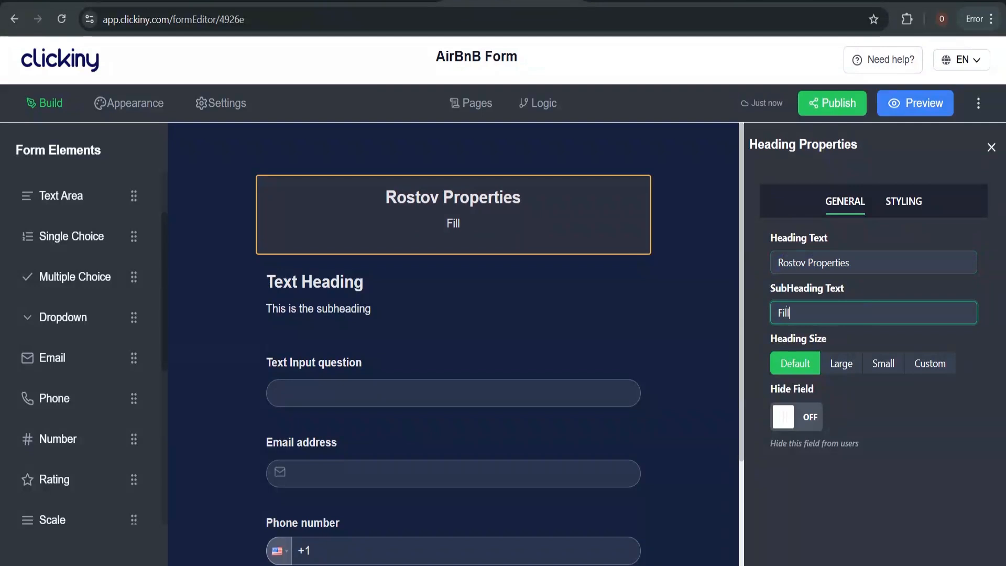
pyautogui.write(' out the for')
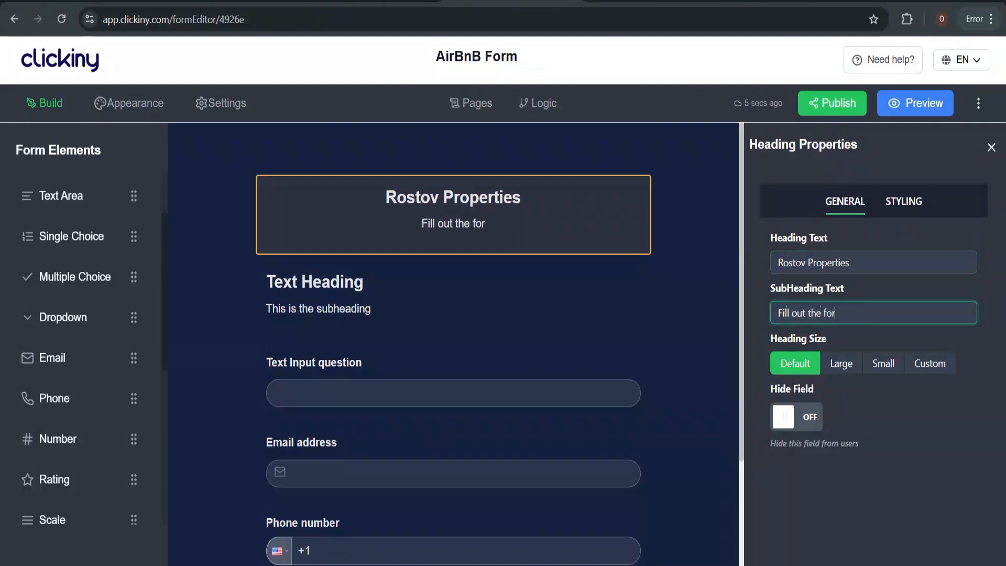
pyautogui.write('m to complete yyur')
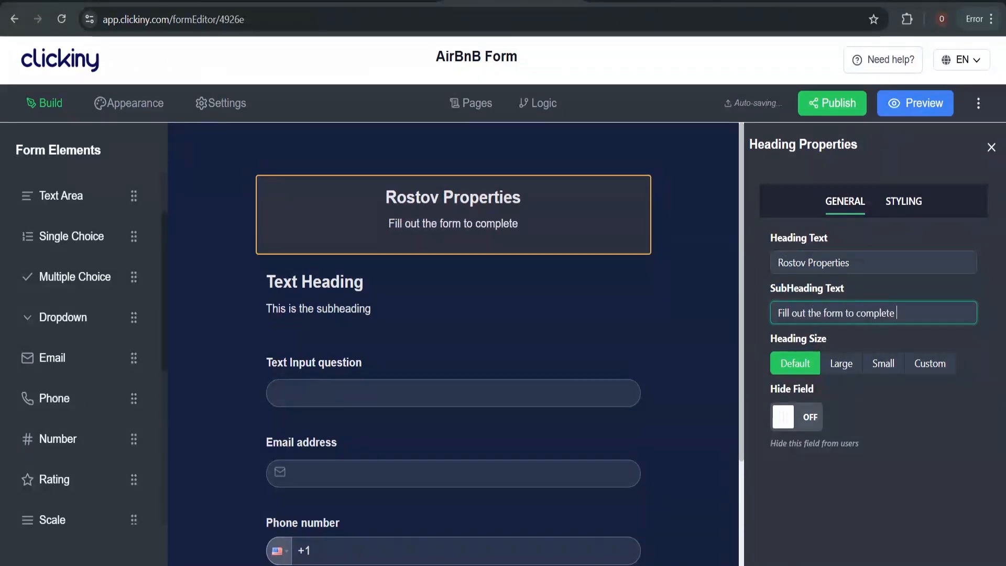
pyautogui.press('BackSpace')
pyautogui.press('BackSpace')
pyautogui.press('BackSpace')
pyautogui.write('ou')
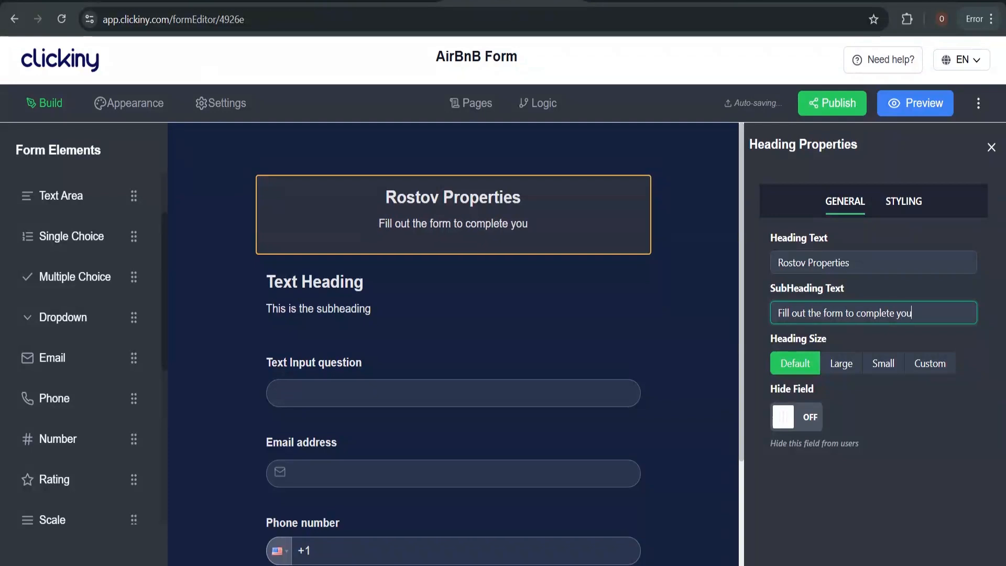
pyautogui.write('r booking')
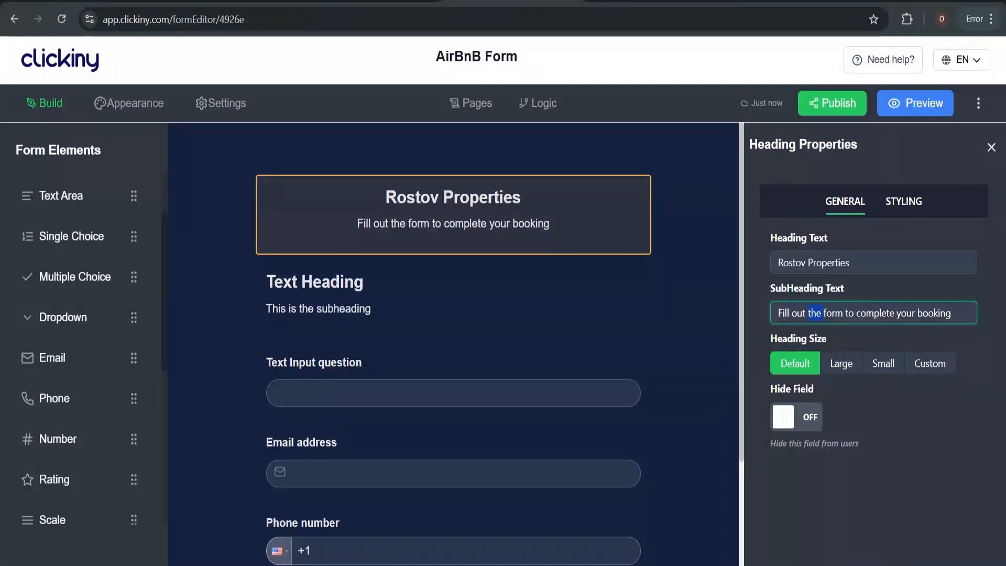
pyautogui.write('this')
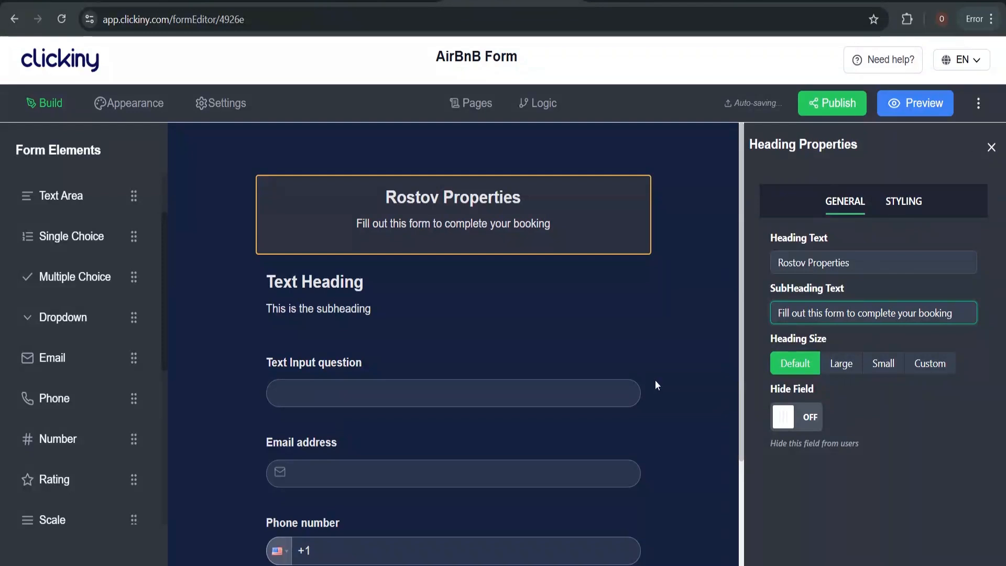
pyautogui.click(358, 297)
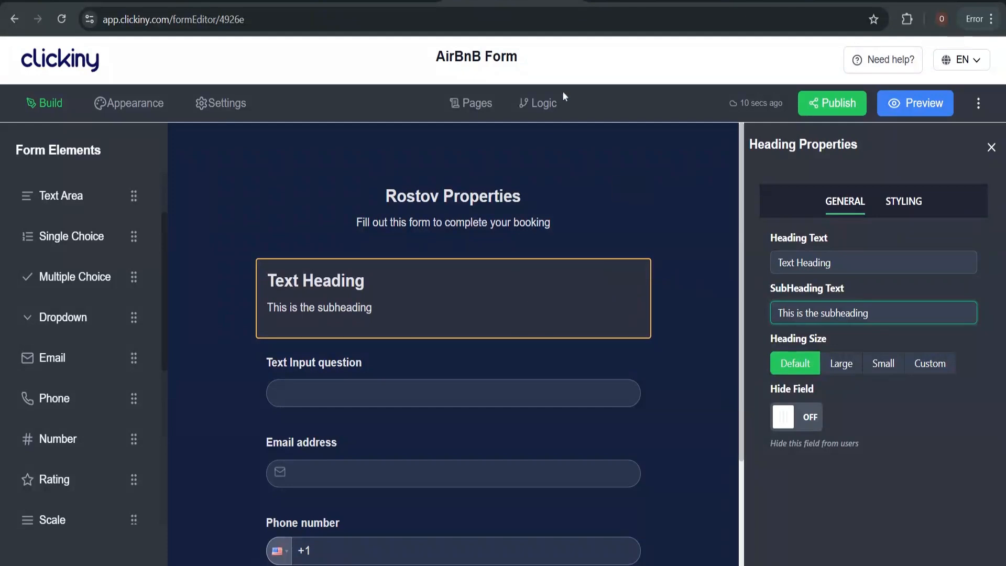
# Check the form outline in ChatGPT, then return to the Clickiny editor
pyautogui.click(650, 2)
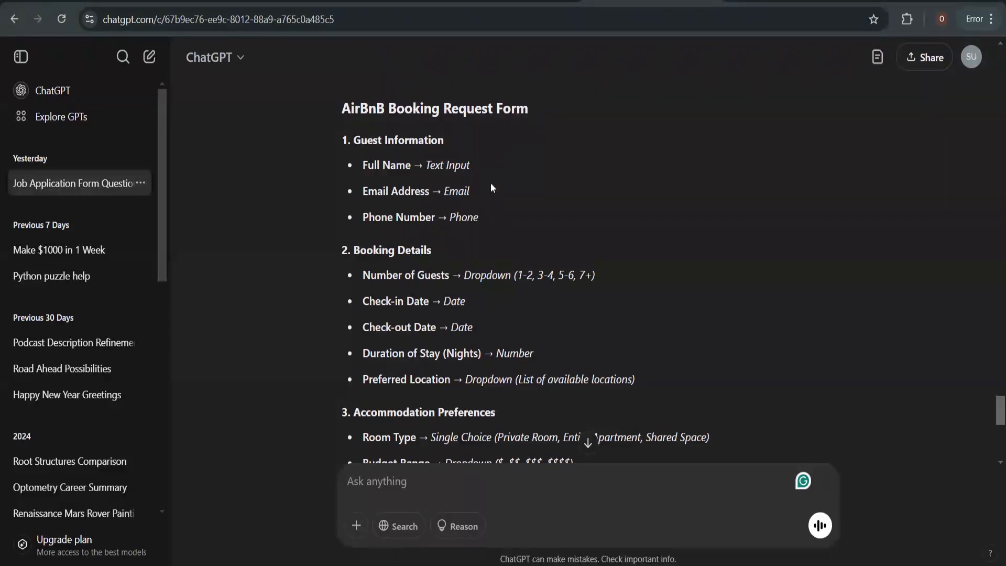
pyautogui.click(510, 2)
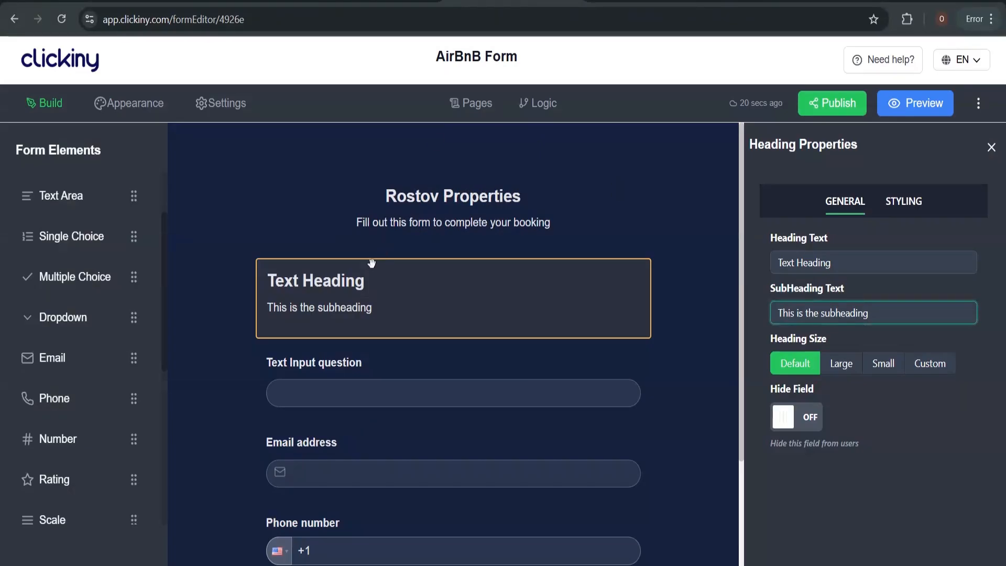
# Title the second heading 'Guest Information' with subheading 'Tell us about yourself'
pyautogui.click(818, 262)
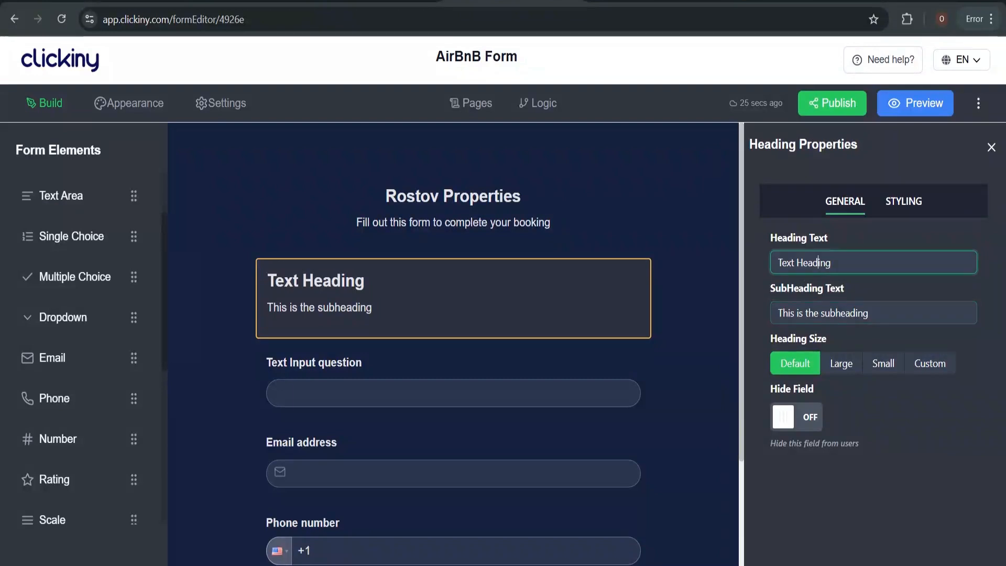
pyautogui.press('BackSpace')
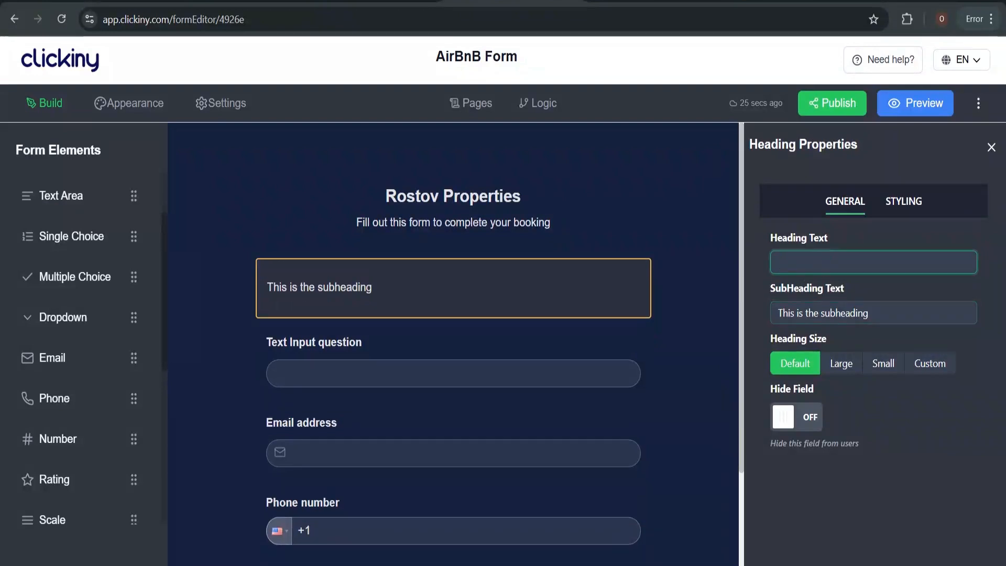
pyautogui.write('g')
pyautogui.press('BackSpace')
pyautogui.write('Gu')
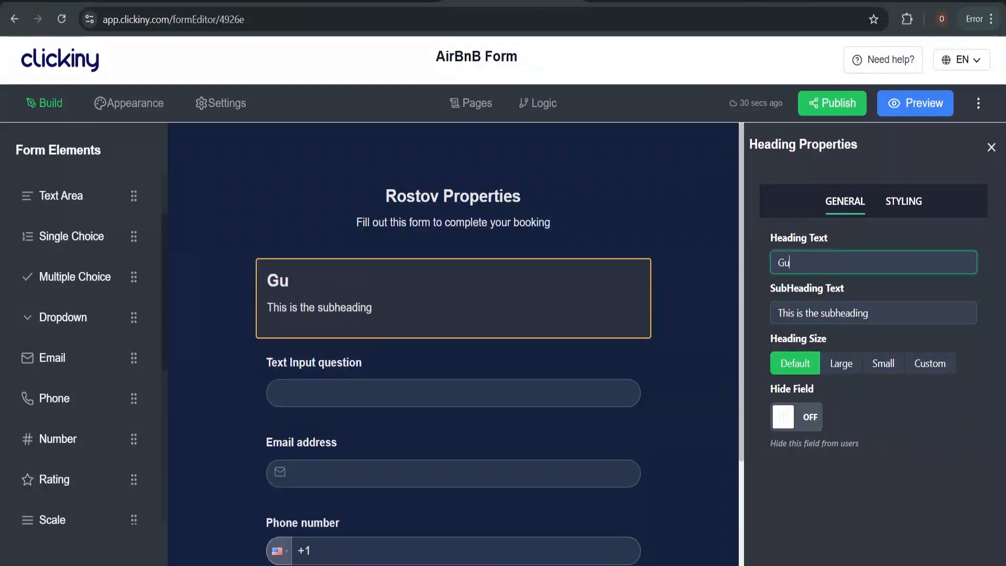
pyautogui.write('est Inf')
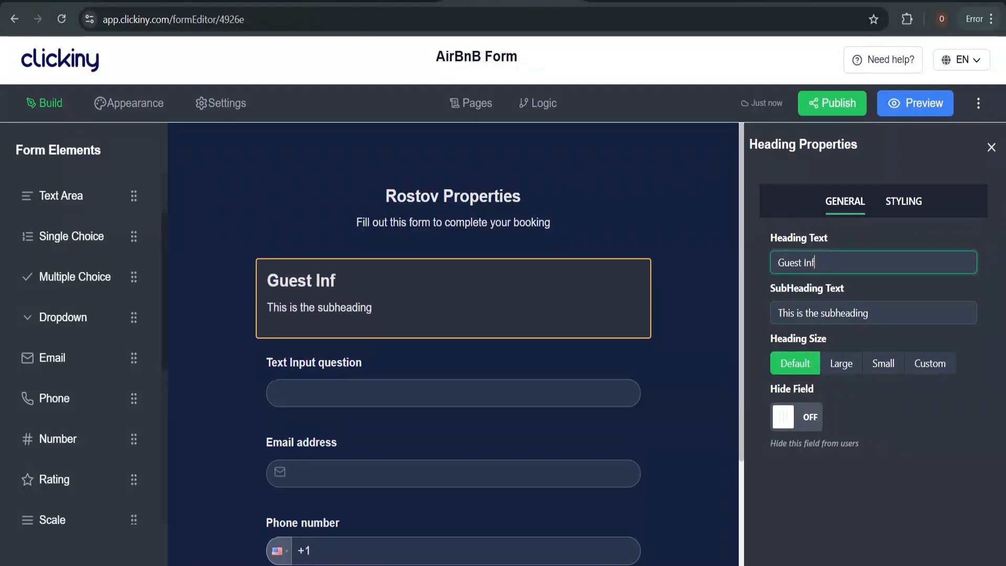
pyautogui.write('ormation')
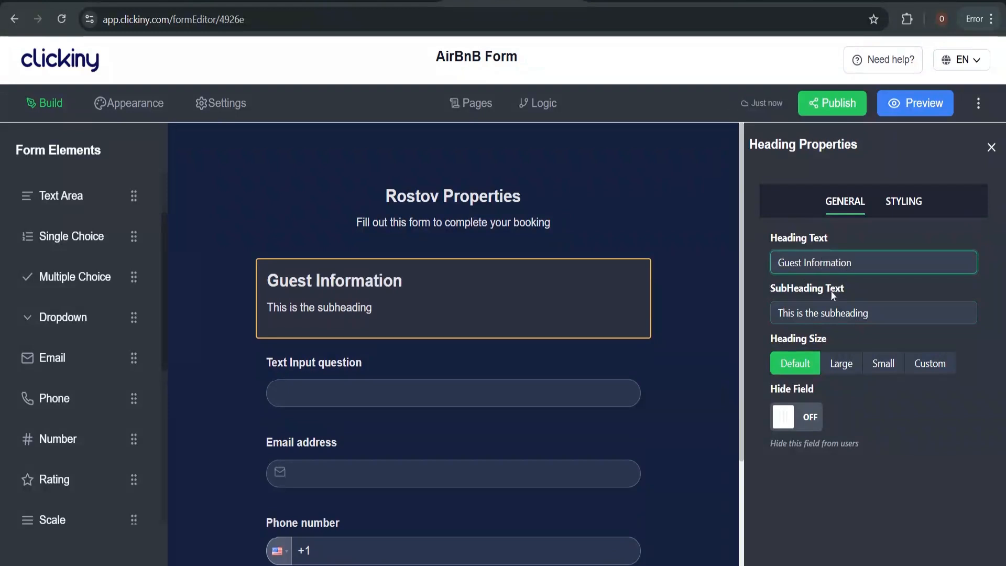
pyautogui.click(862, 312)
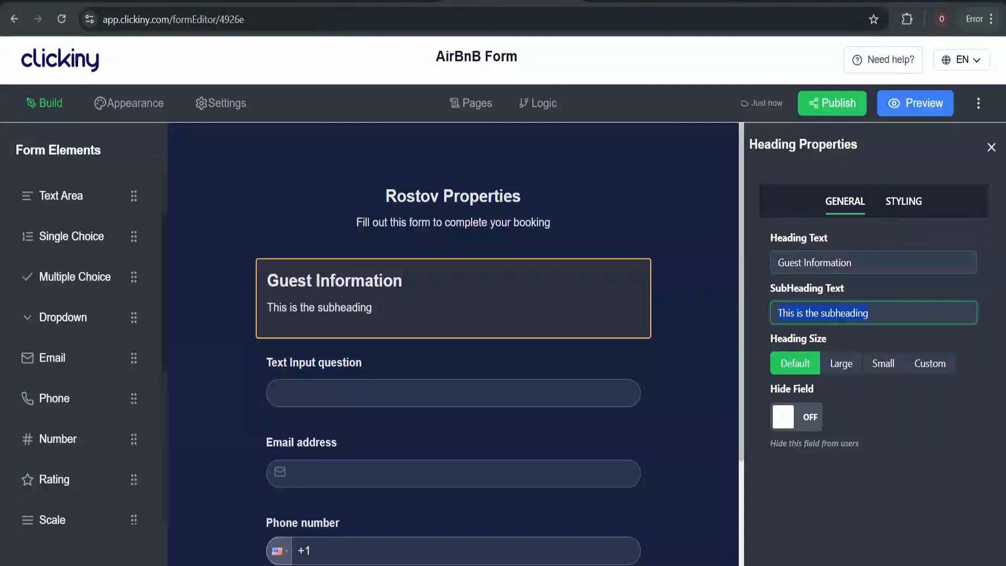
pyautogui.write('Tell us a')
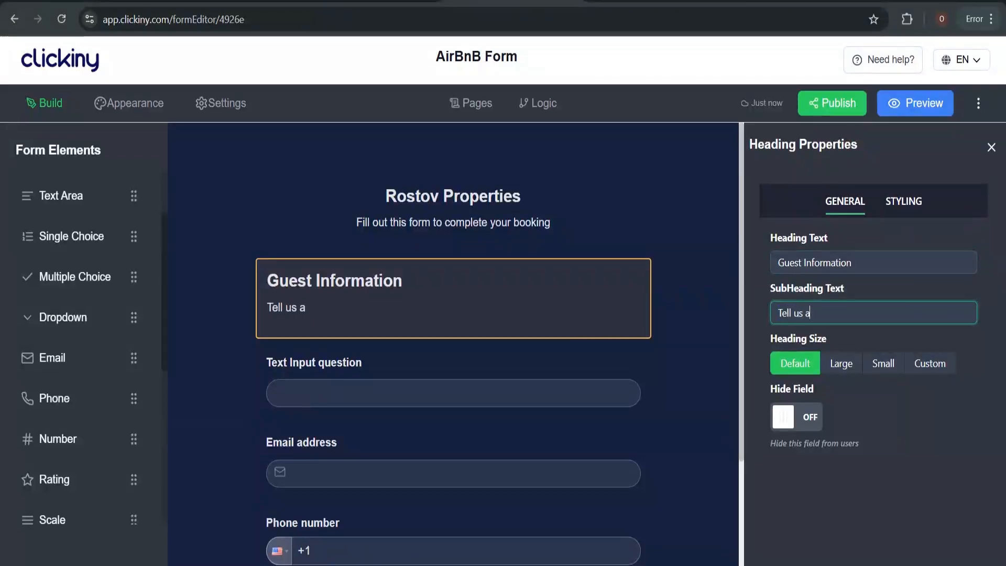
pyautogui.write('bout yoursel')
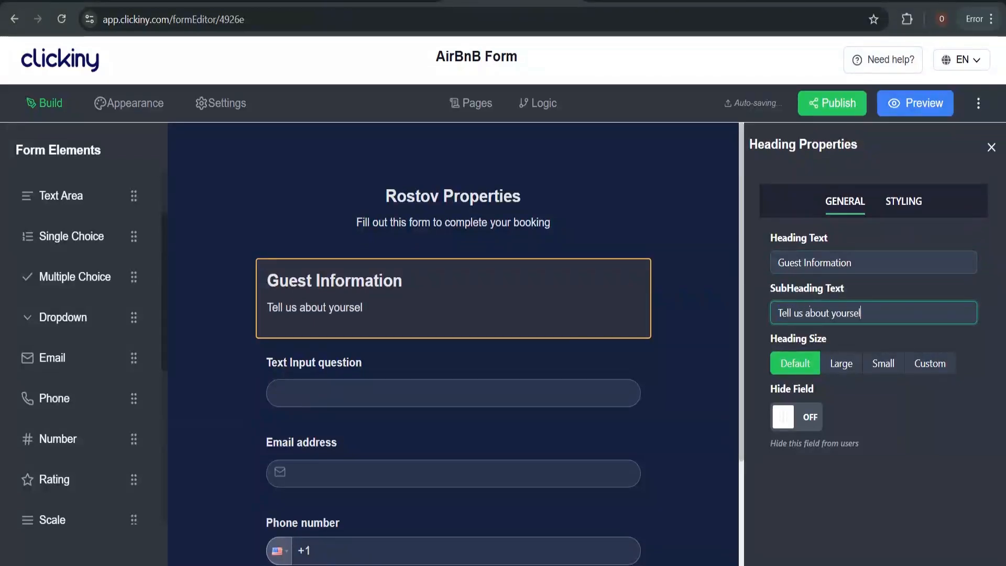
pyautogui.write('f')
# Label the text input 'Full Name' and give it an example first-name placeholder
pyautogui.click(579, 375)
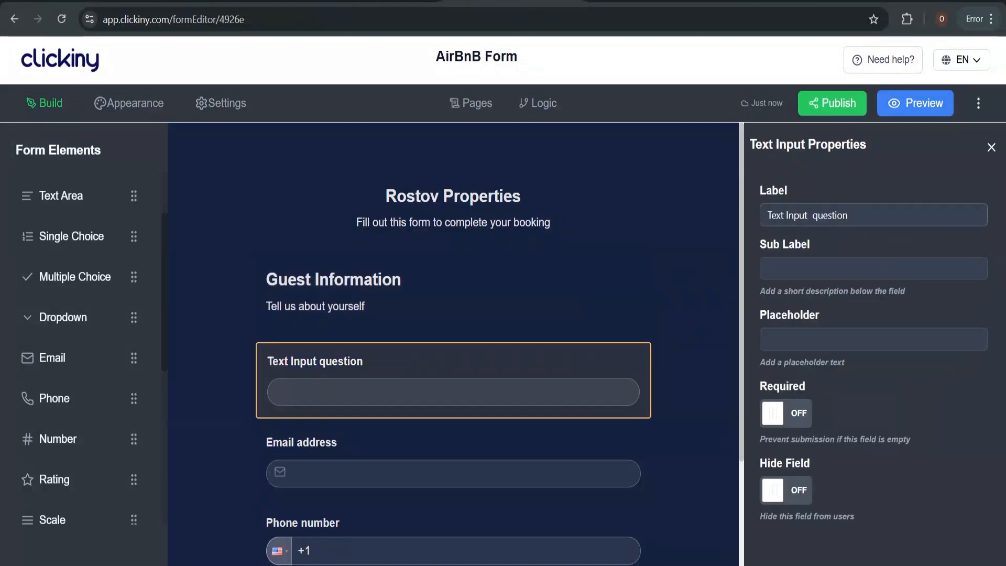
pyautogui.click(865, 215)
pyautogui.hotkey('ctrl', 'a')
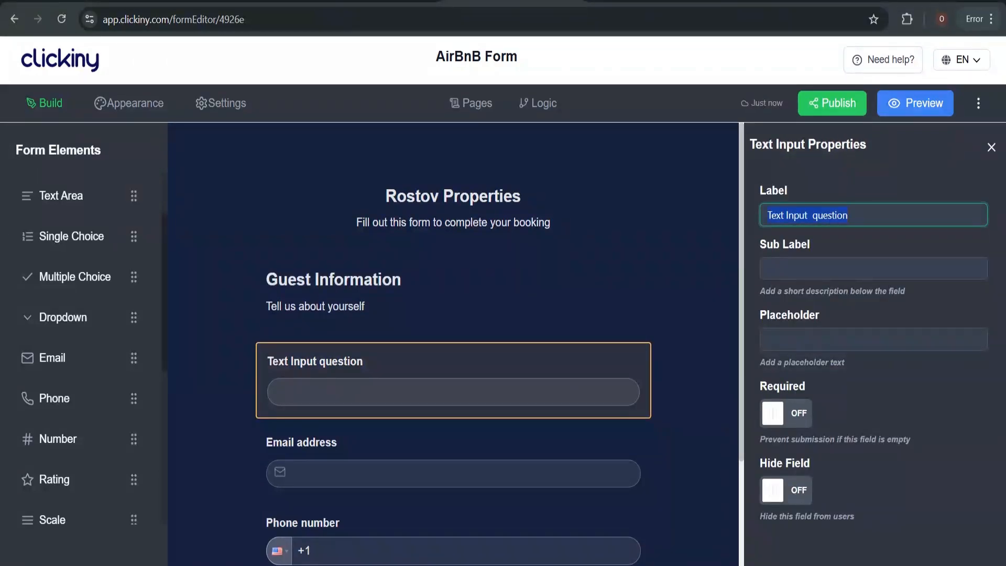
pyautogui.write('Full ')
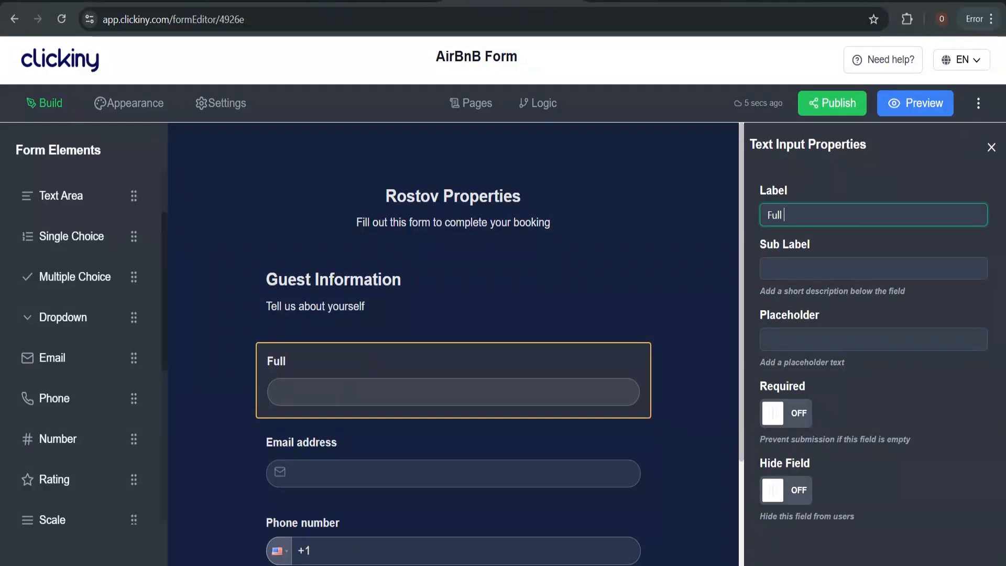
pyautogui.write('Name')
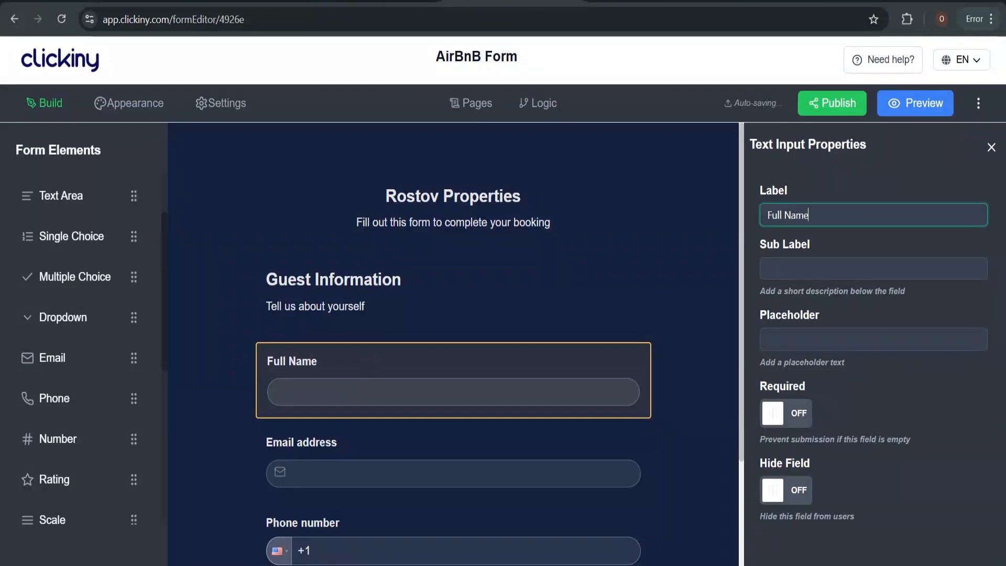
pyautogui.click(813, 340)
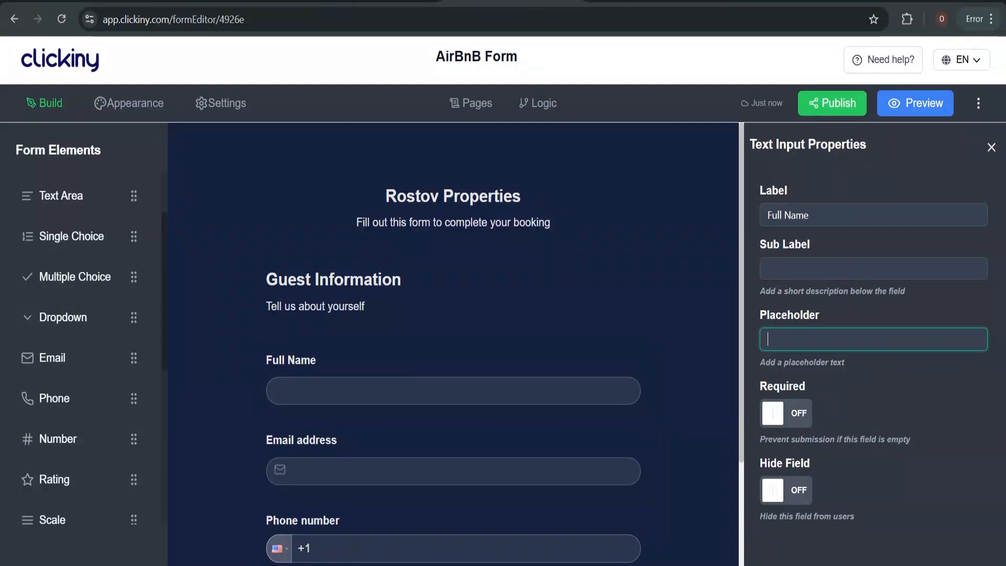
pyautogui.write('e.g., Amaya')
# Save the form and make the Full Name field required
pyautogui.click(979, 104)
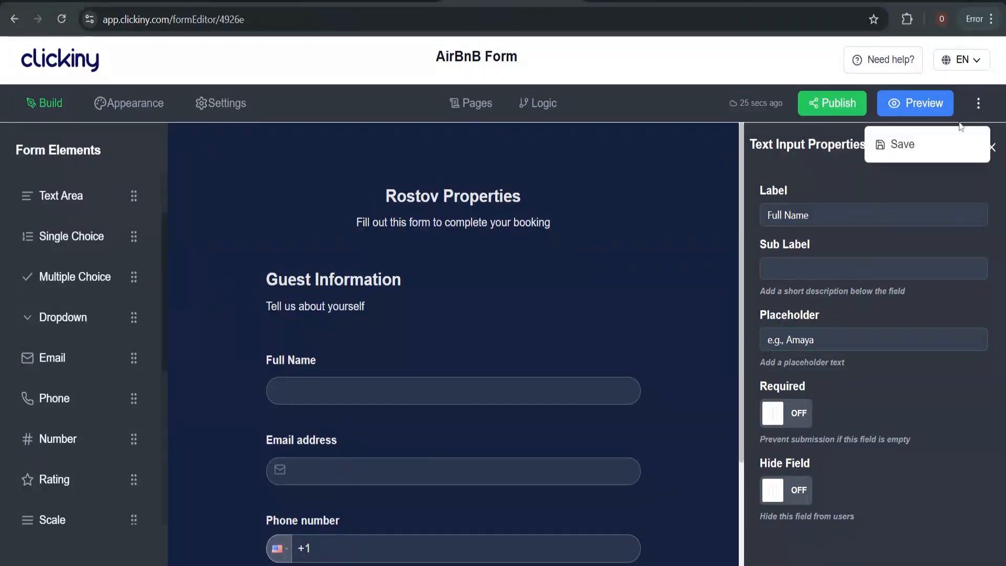
pyautogui.click(918, 152)
pyautogui.click(527, 467)
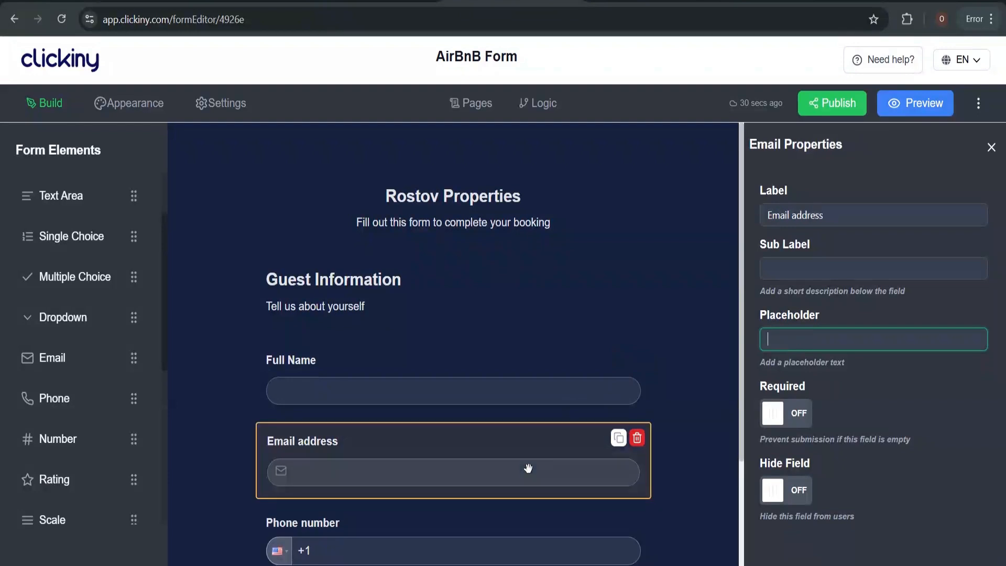
pyautogui.click(527, 399)
pyautogui.click(796, 413)
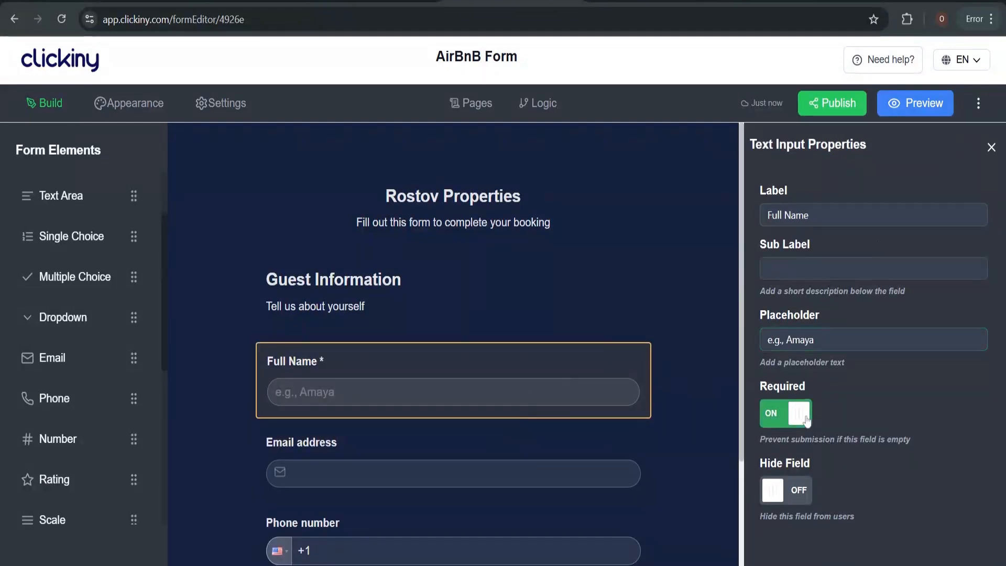
# Make the Email address and Phone number fields required
pyautogui.scroll(-3, 600, 417)
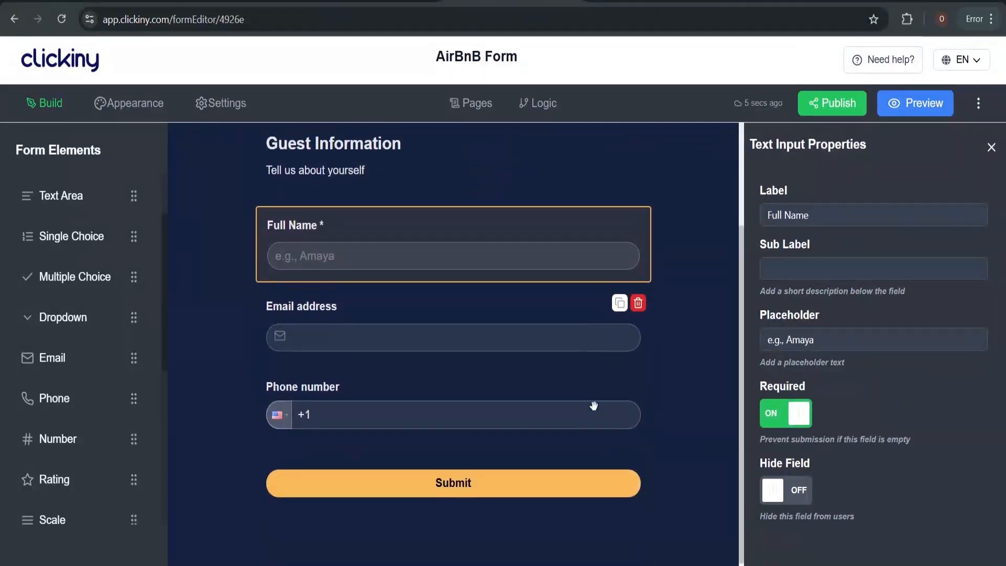
pyautogui.click(528, 339)
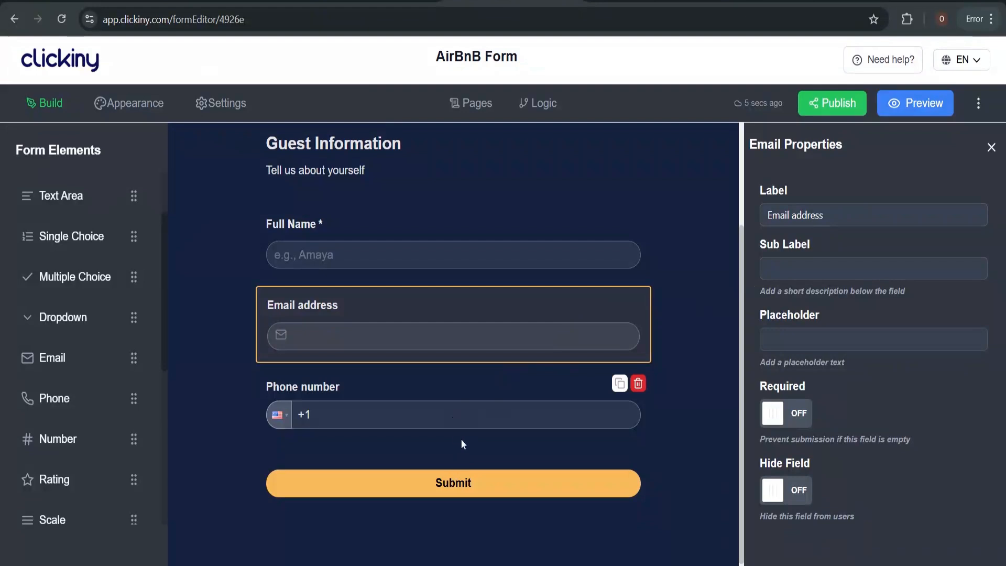
pyautogui.scroll(1, 458, 435)
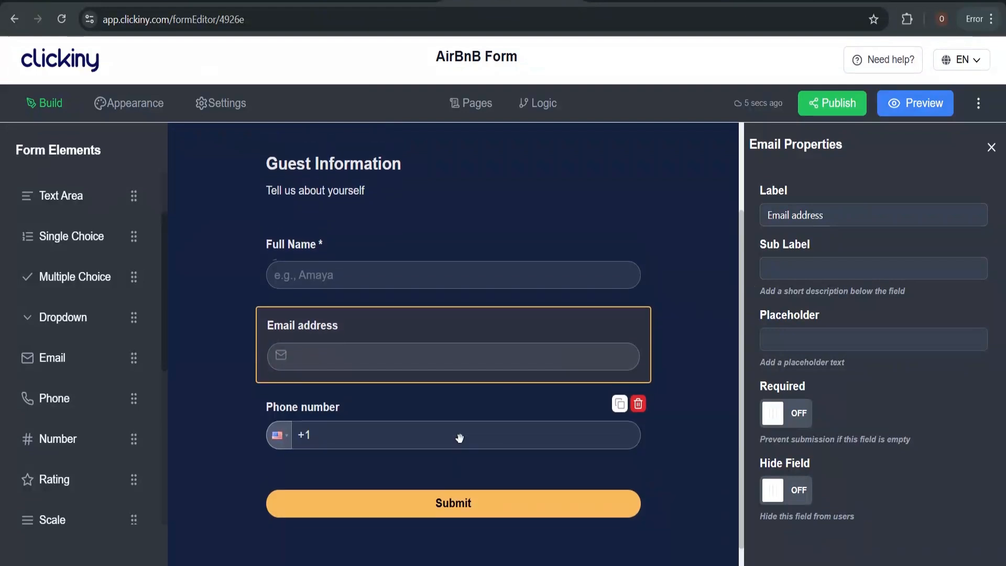
pyautogui.click(796, 413)
pyautogui.click(480, 433)
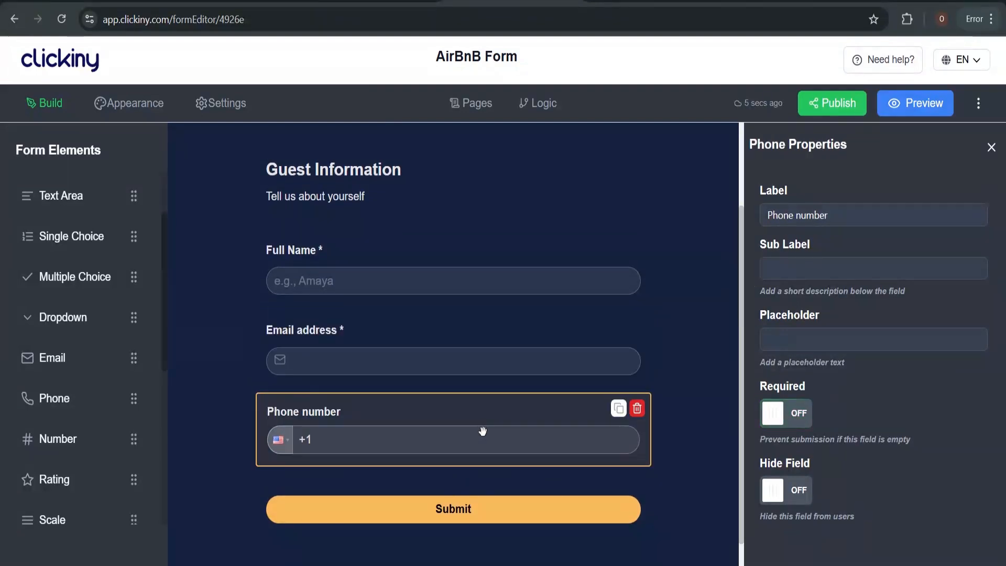
pyautogui.click(792, 412)
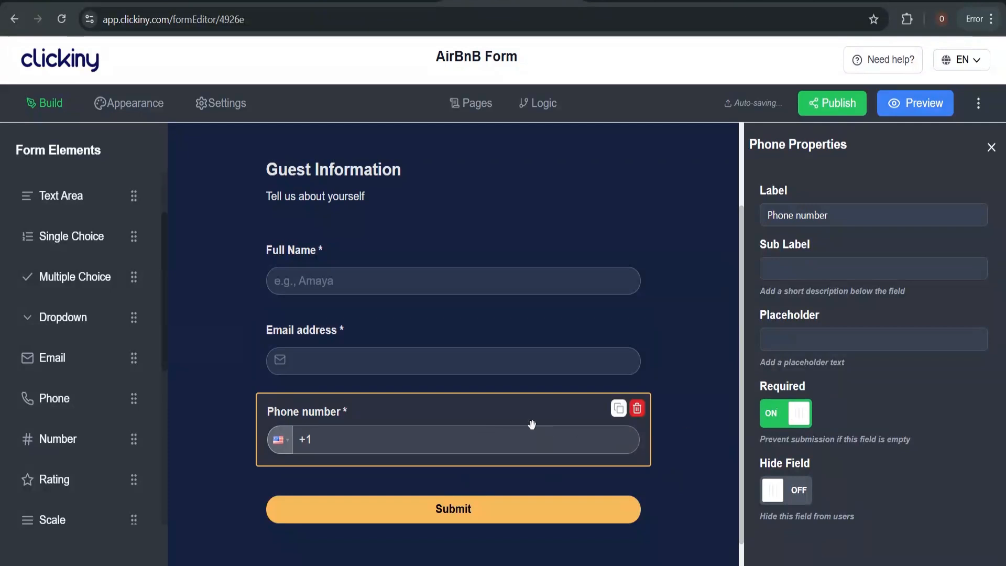
pyautogui.scroll(2, 492, 315)
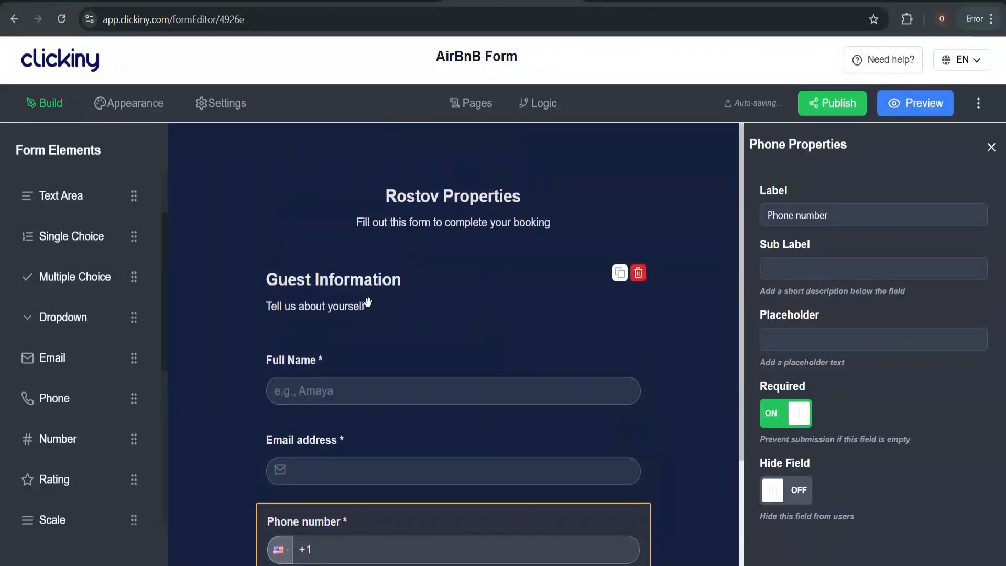
pyautogui.scroll(-2, 433, 274)
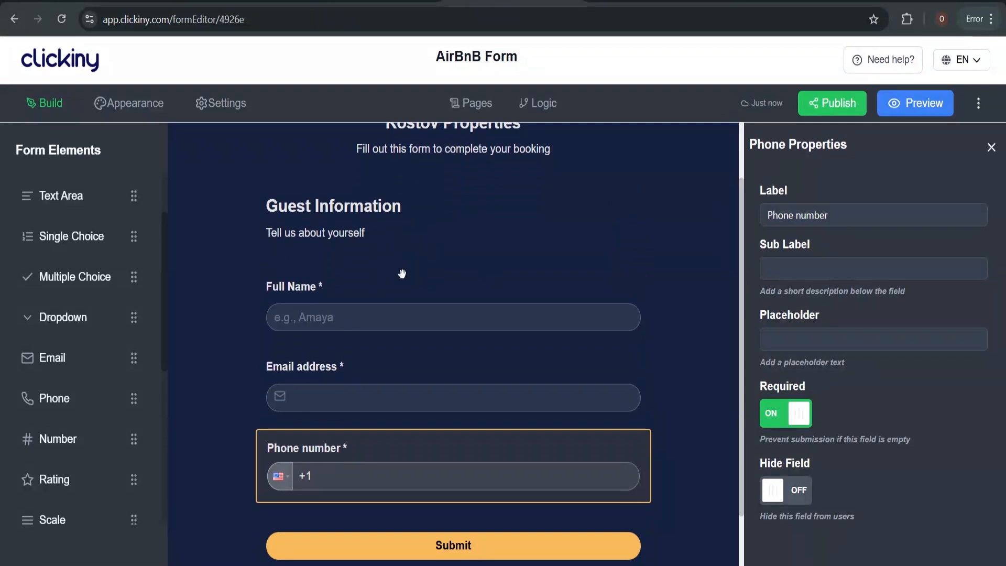
pyautogui.scroll(-2, 400, 275)
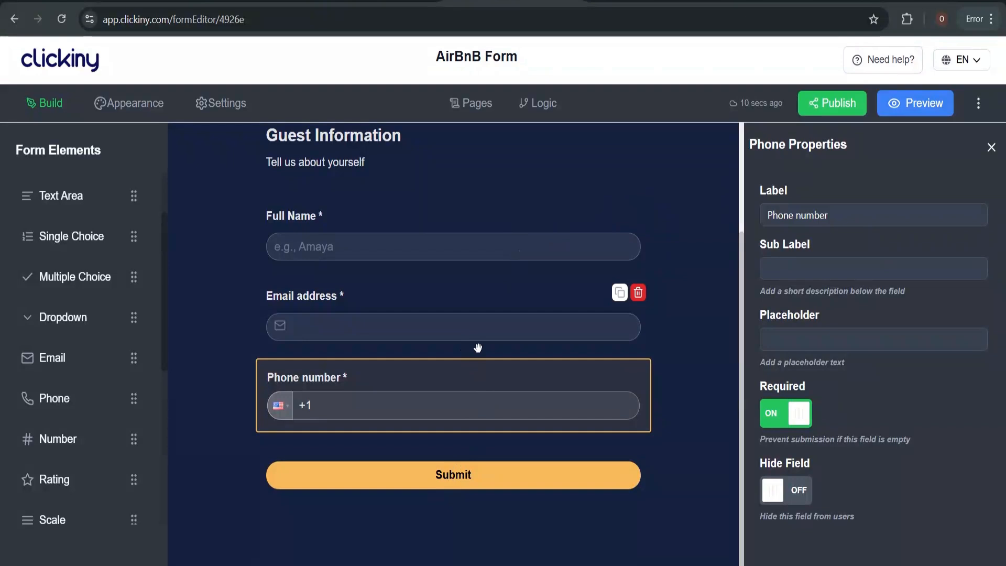
pyautogui.scroll(3, 477, 348)
pyautogui.scroll(-3, 478, 347)
pyautogui.scroll(3, 476, 336)
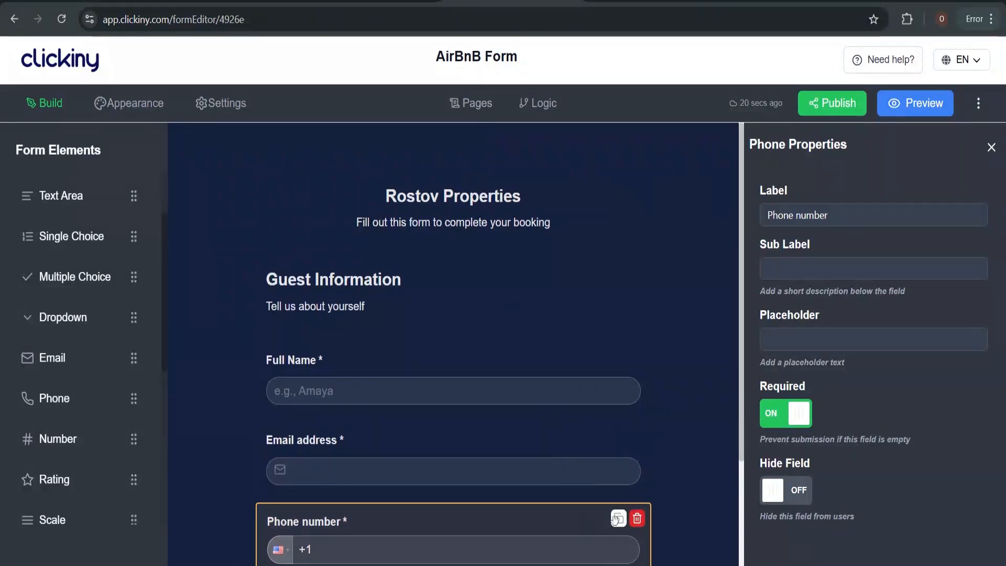
pyautogui.scroll(-3, 521, 224)
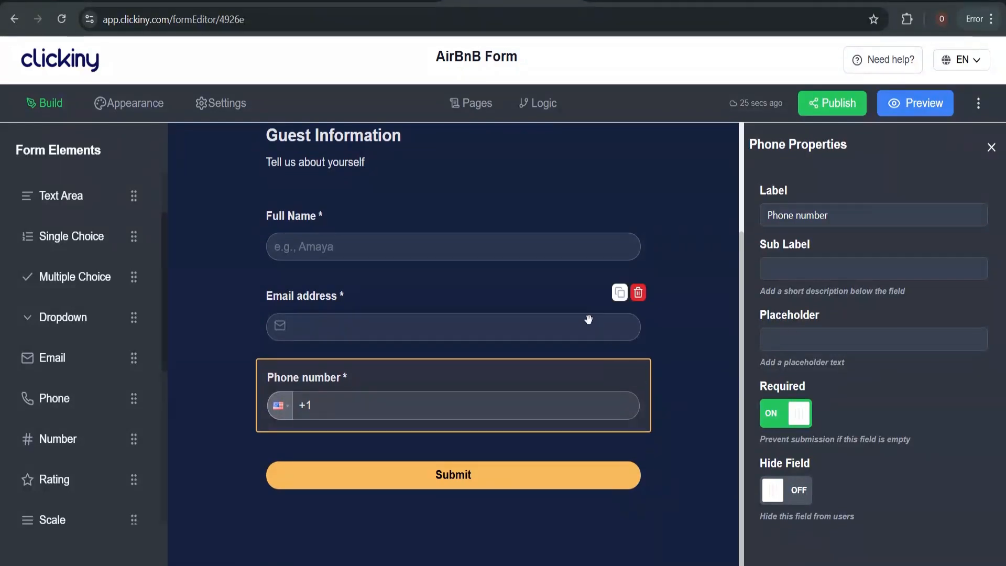
# Add a new Page 2 to the form and open it
pyautogui.click(476, 104)
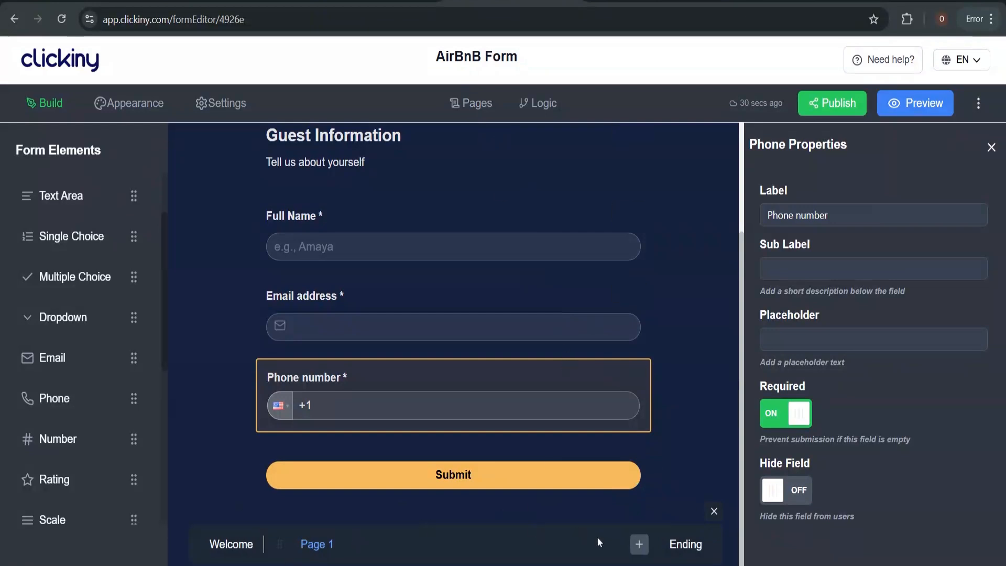
pyautogui.click(640, 545)
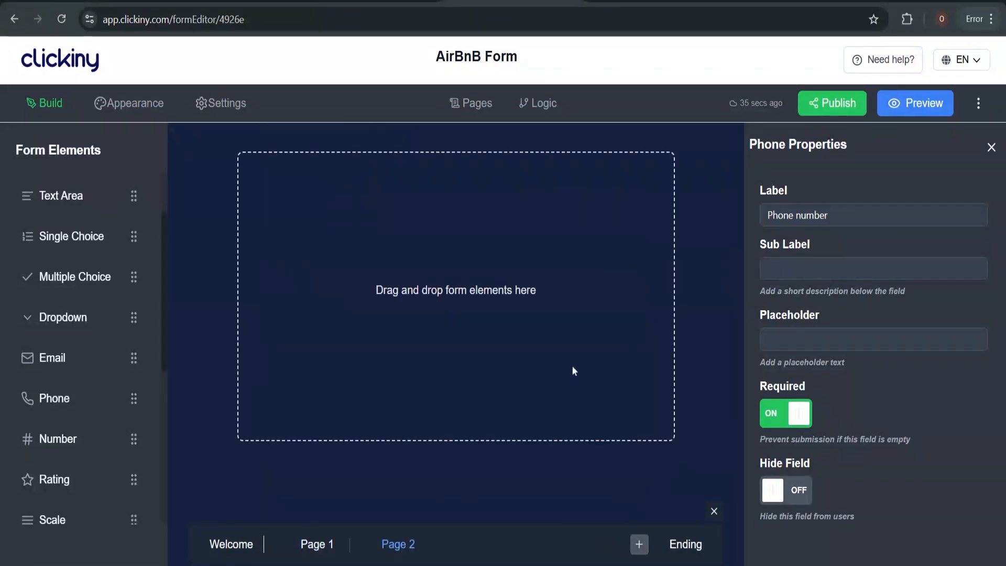
pyautogui.click(319, 550)
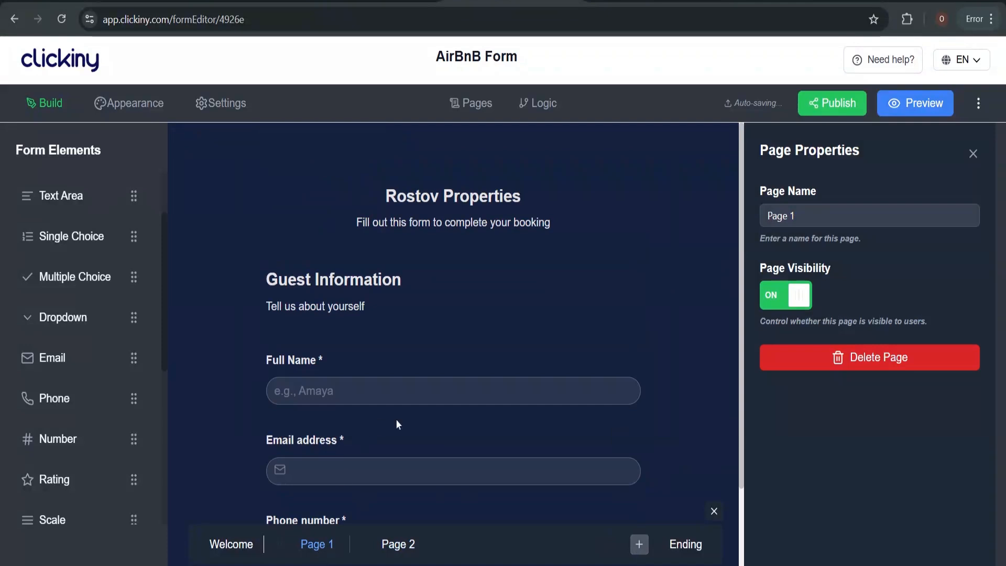
pyautogui.scroll(-2, 398, 423)
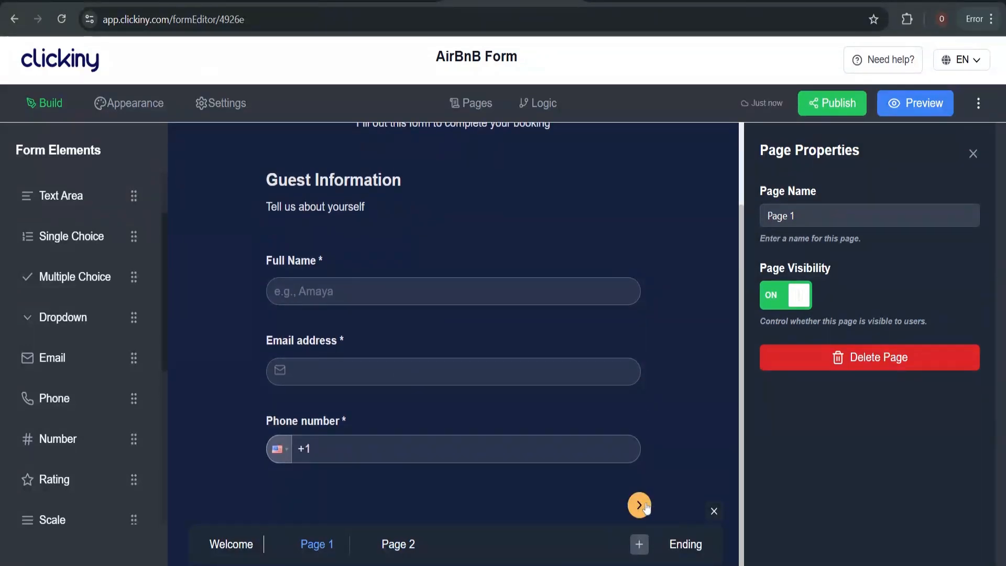
pyautogui.moveTo(616, 462)
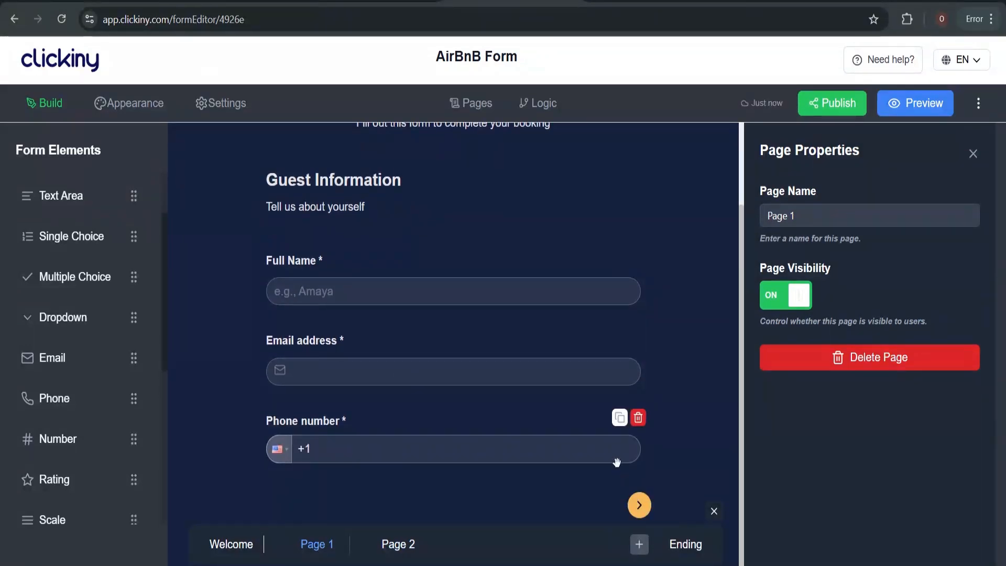
pyautogui.click(400, 545)
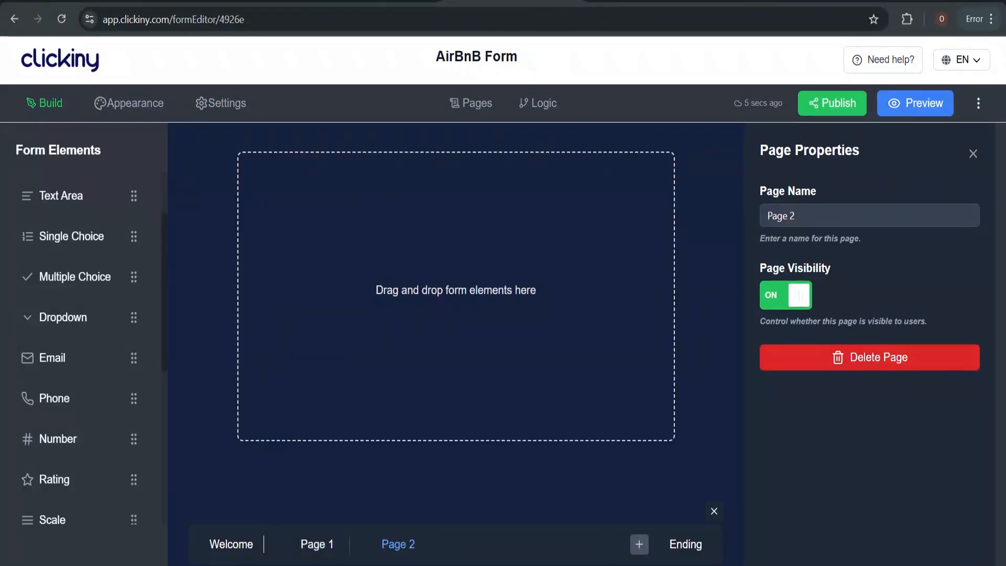
# Glance at the ChatGPT form outline, then return to the form editor
pyautogui.click(372, 1)
pyautogui.click(652, 1)
pyautogui.scroll(-1, 587, 272)
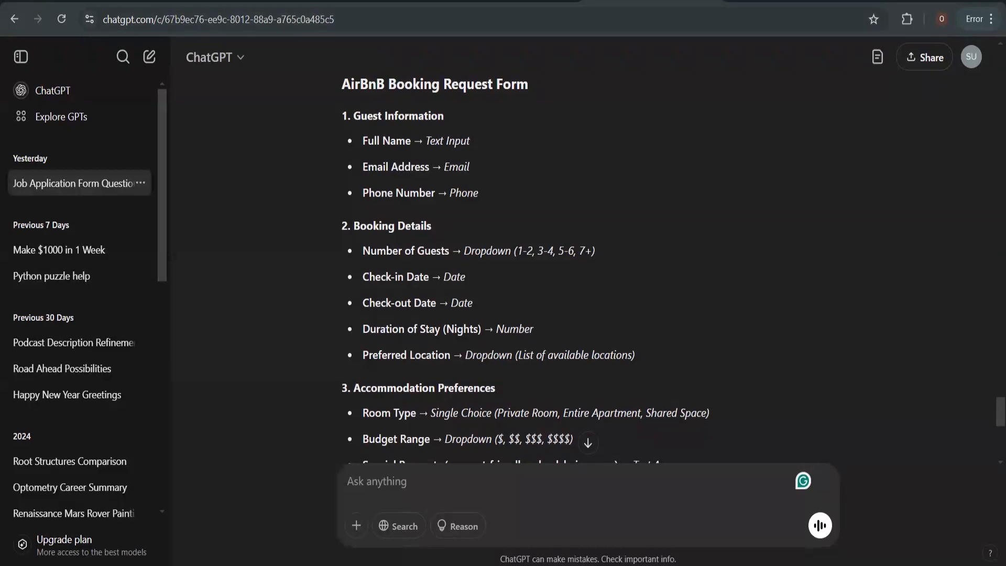
pyautogui.click(513, 1)
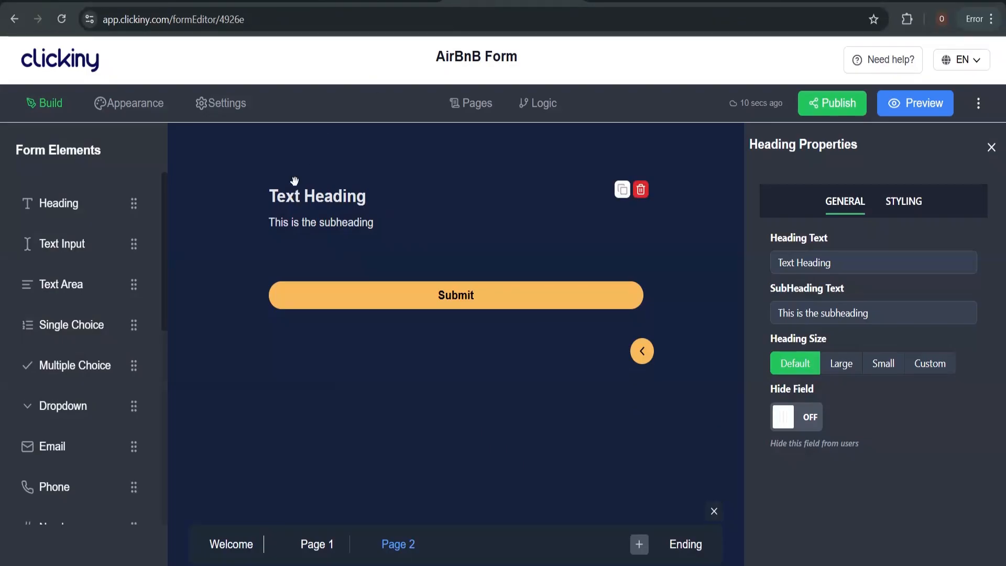
pyautogui.scroll(-2, 84, 361)
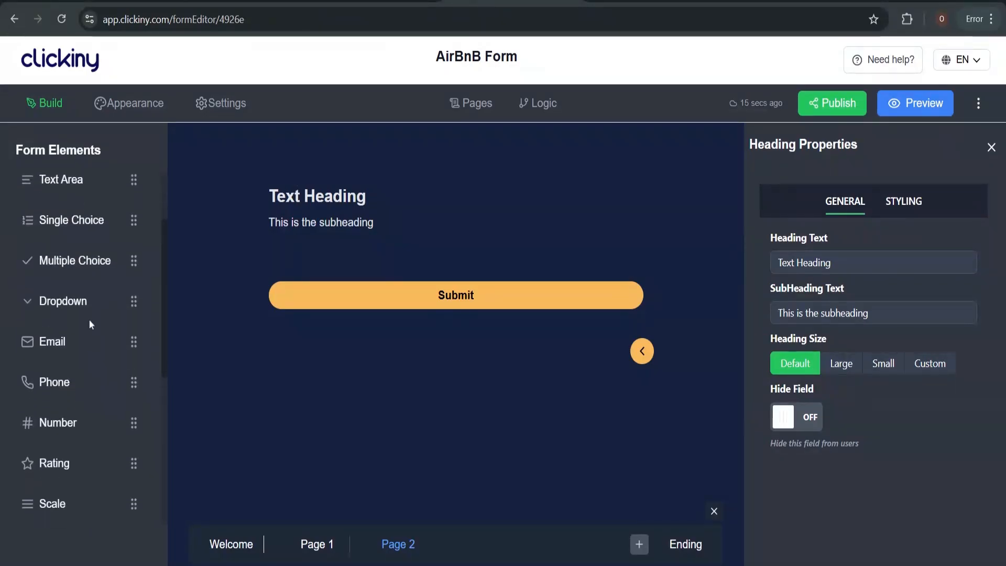
pyautogui.click(634, 1)
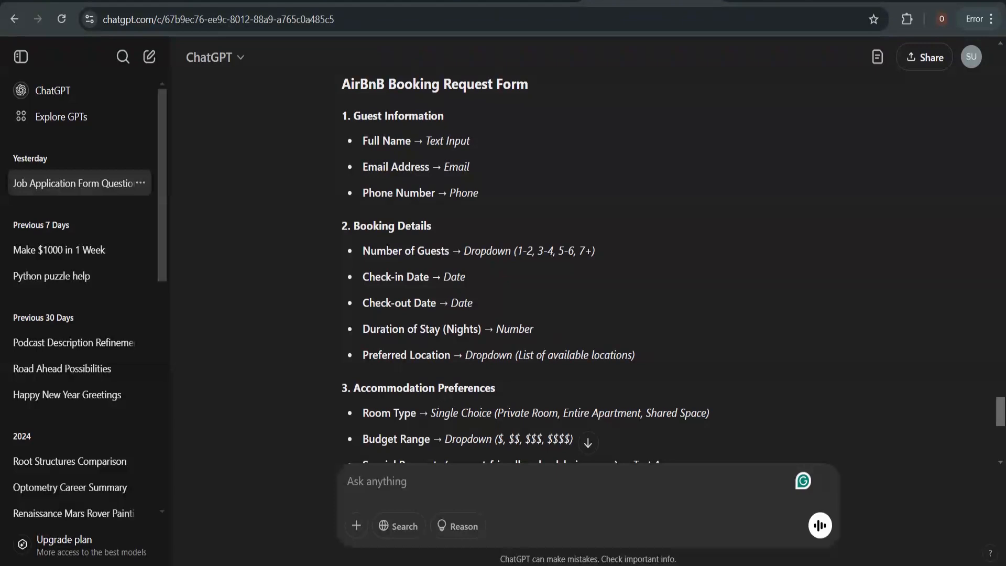
# Add a Dropdown question to Page 2, deleting an accidentally added Rating question
pyautogui.click(531, 1)
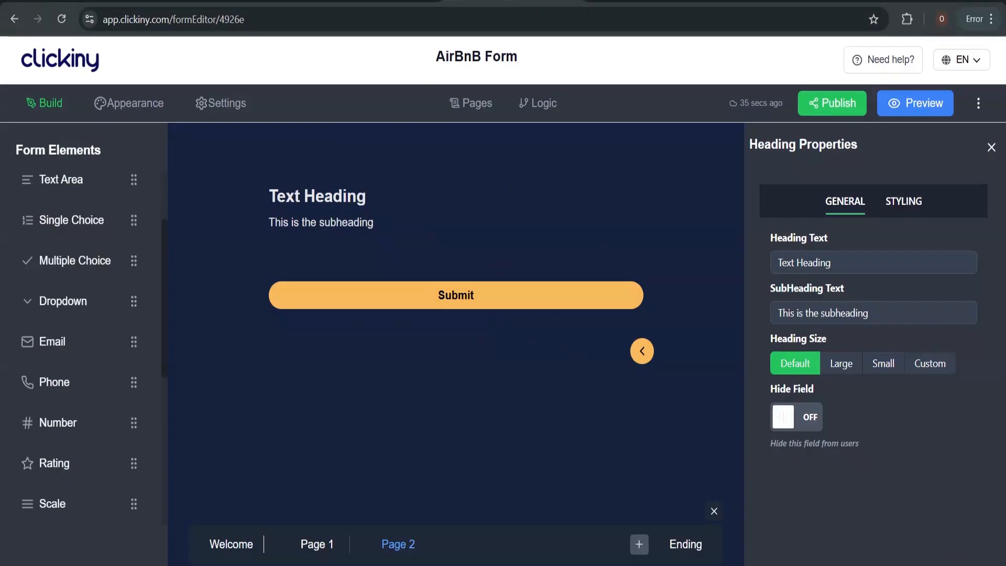
pyautogui.click(81, 298)
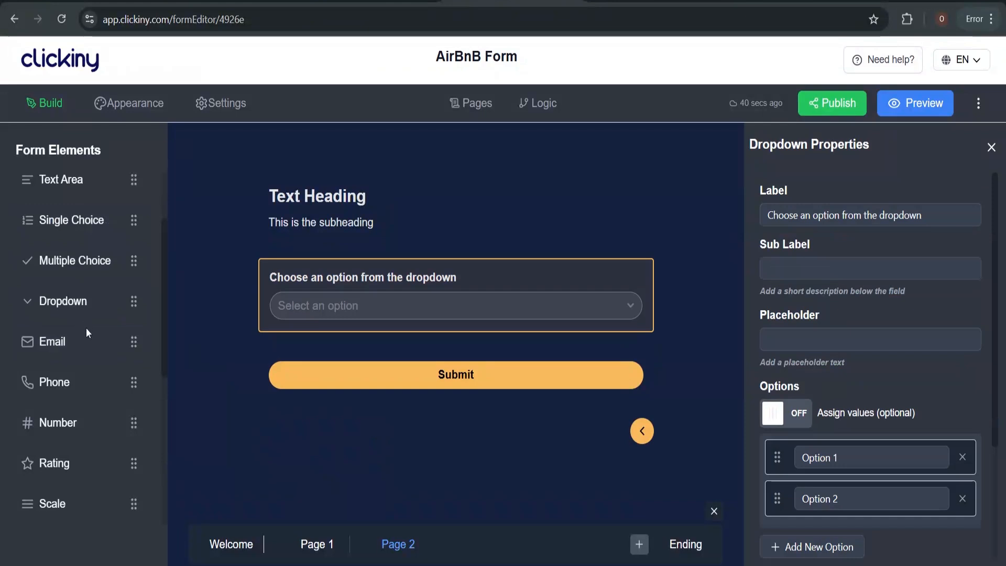
pyautogui.scroll(-1, 86, 335)
pyautogui.scroll(-2, 85, 349)
pyautogui.click(85, 350)
pyautogui.scroll(-3, 85, 350)
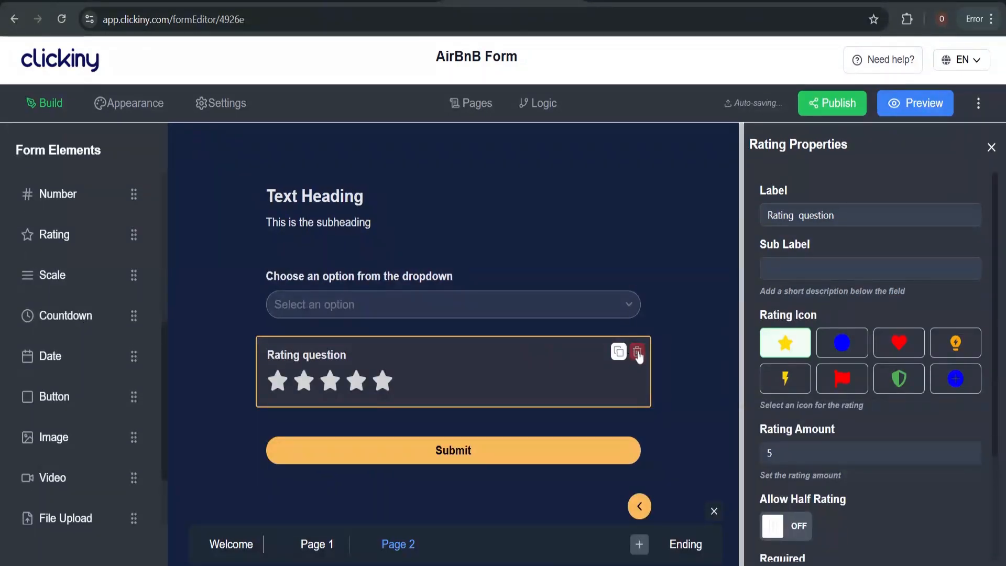
pyautogui.click(637, 352)
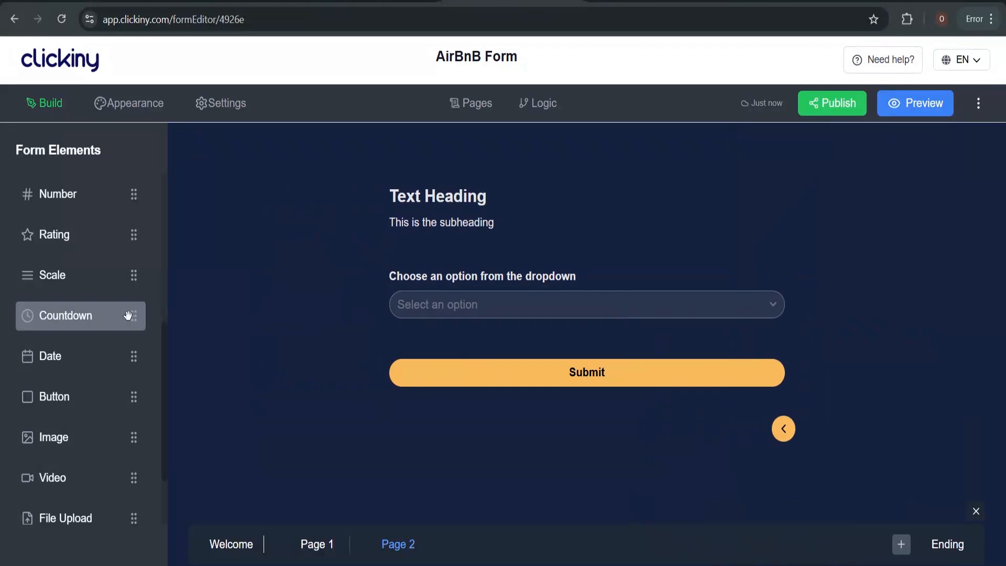
# Add two Date questions, a Number question and a second Dropdown below it
pyautogui.click(109, 356)
pyautogui.click(110, 356)
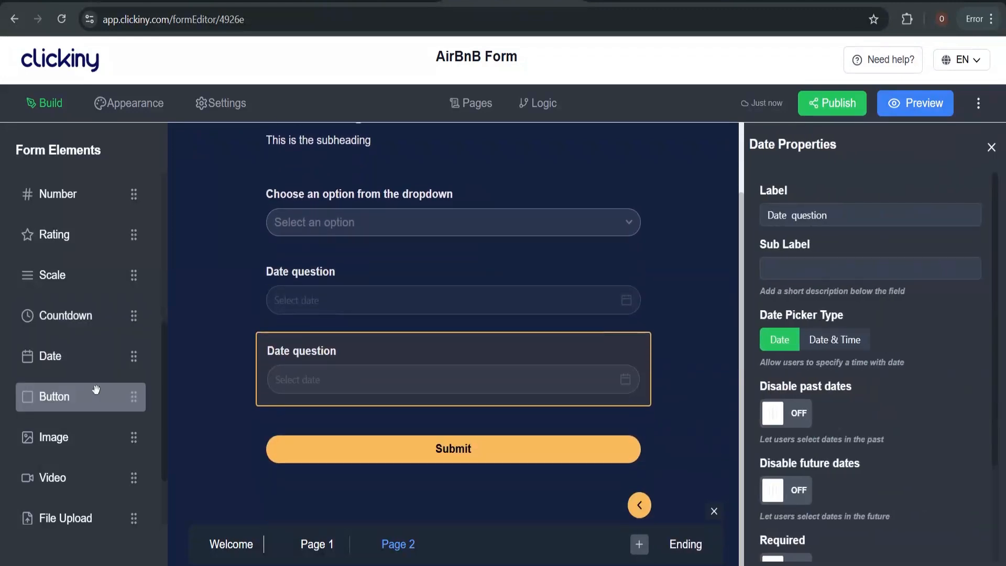
pyautogui.scroll(-2, 69, 456)
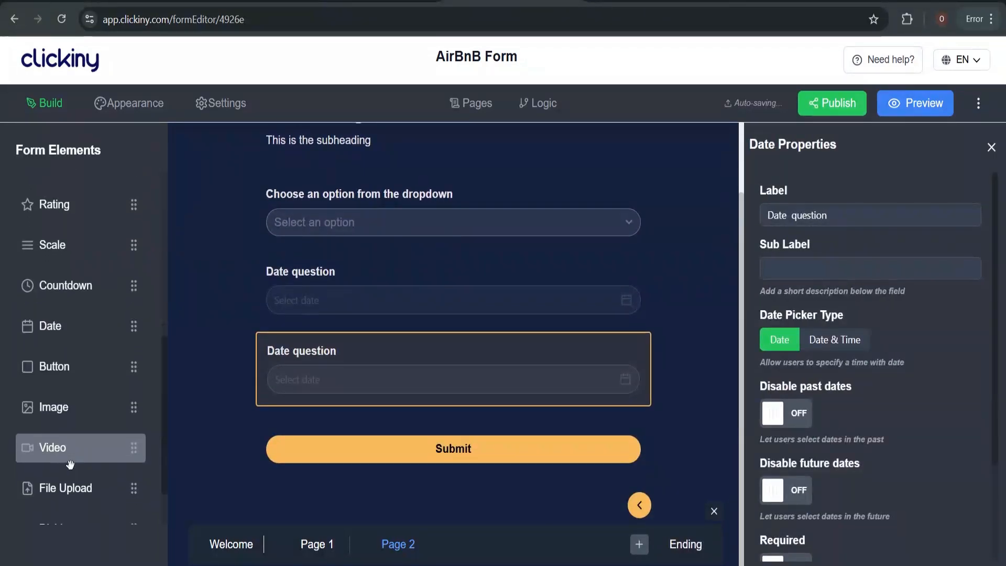
pyautogui.scroll(4, 71, 465)
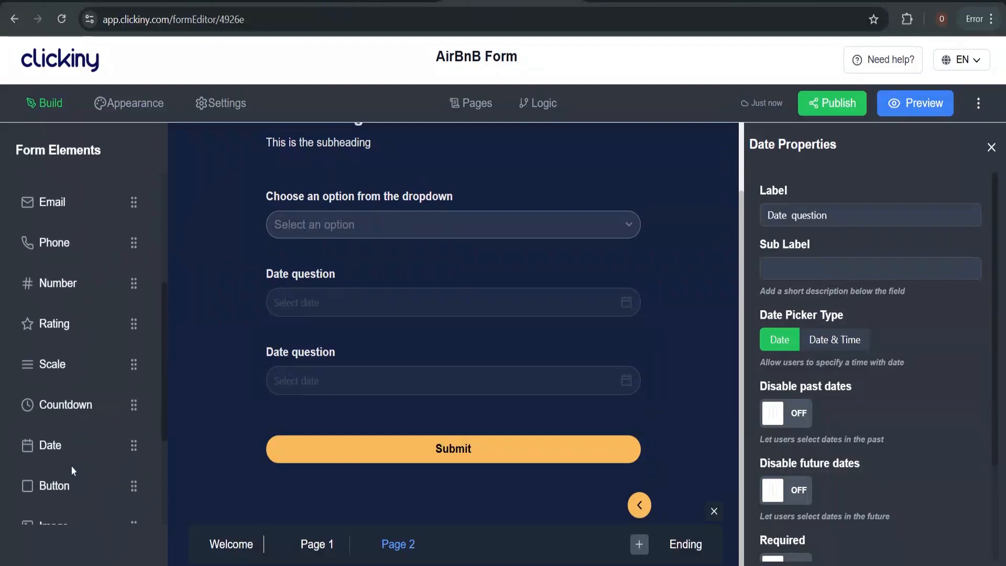
pyautogui.click(73, 331)
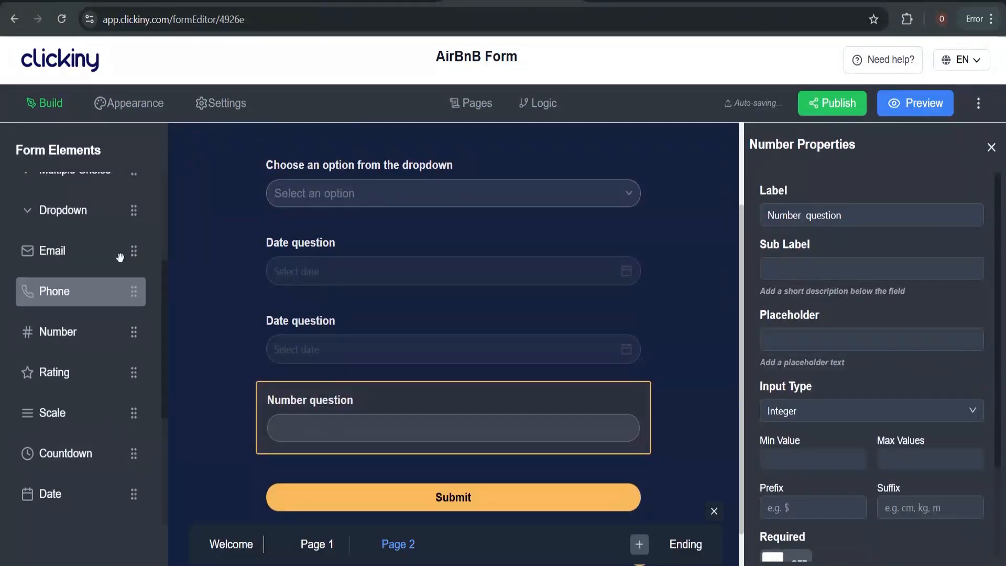
pyautogui.click(109, 208)
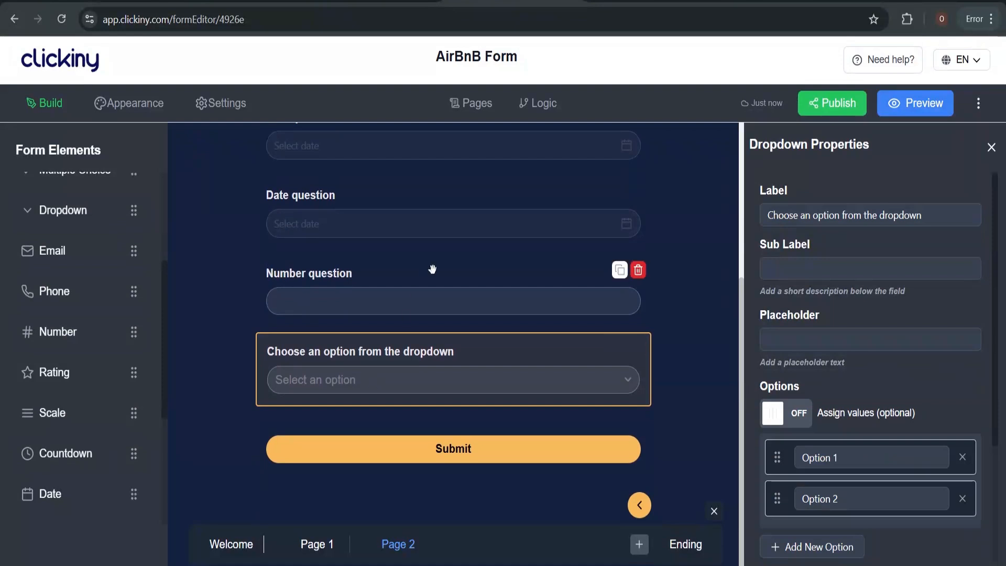
pyautogui.scroll(5, 432, 268)
pyautogui.click(374, 281)
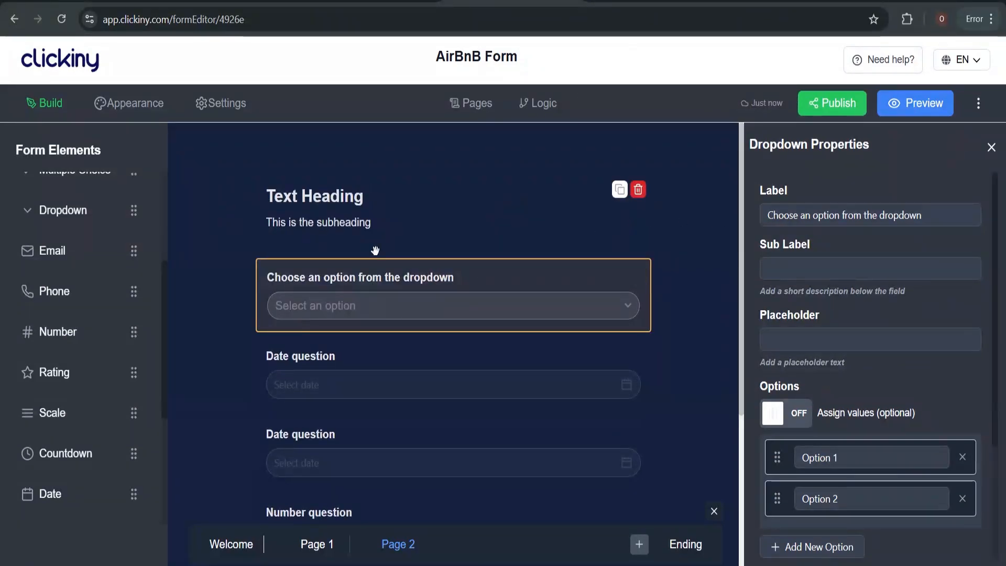
pyautogui.click(335, 199)
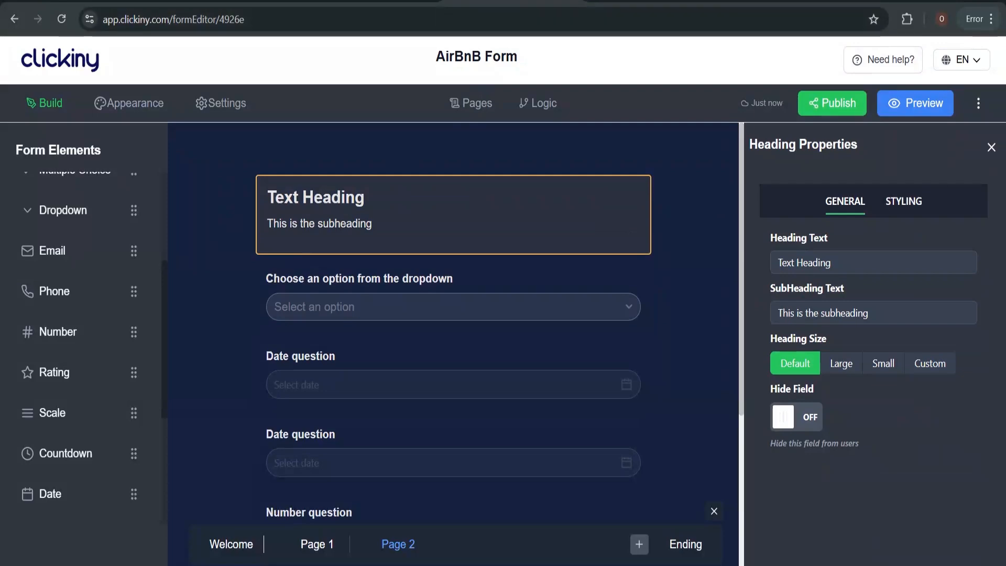
# Set the Page 2 heading to 'Booking Details' with subheading 'Provide details of your booking'
pyautogui.hotkey('ctrl', 'Tab')
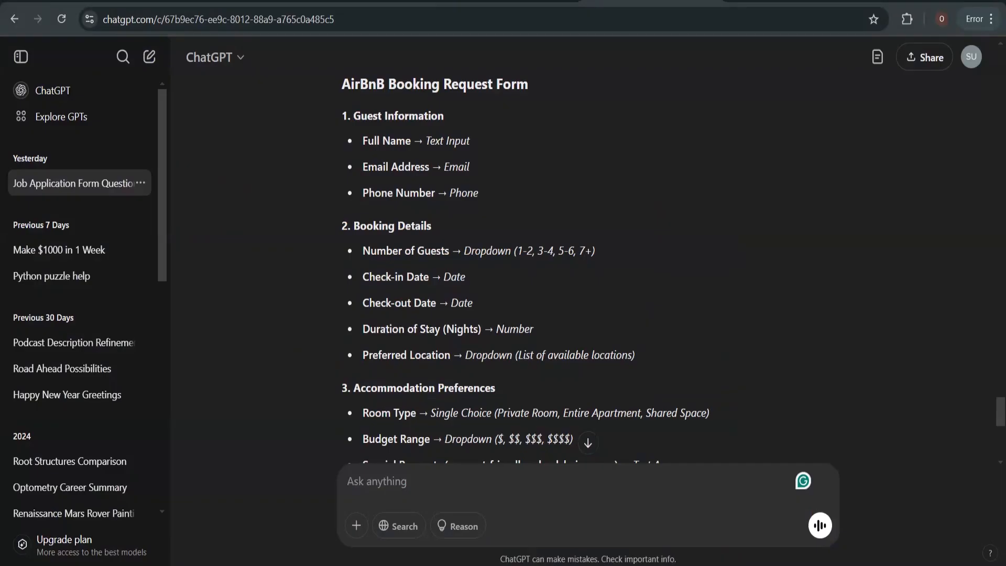
pyautogui.hotkey('ctrl', 'shift', 'Tab')
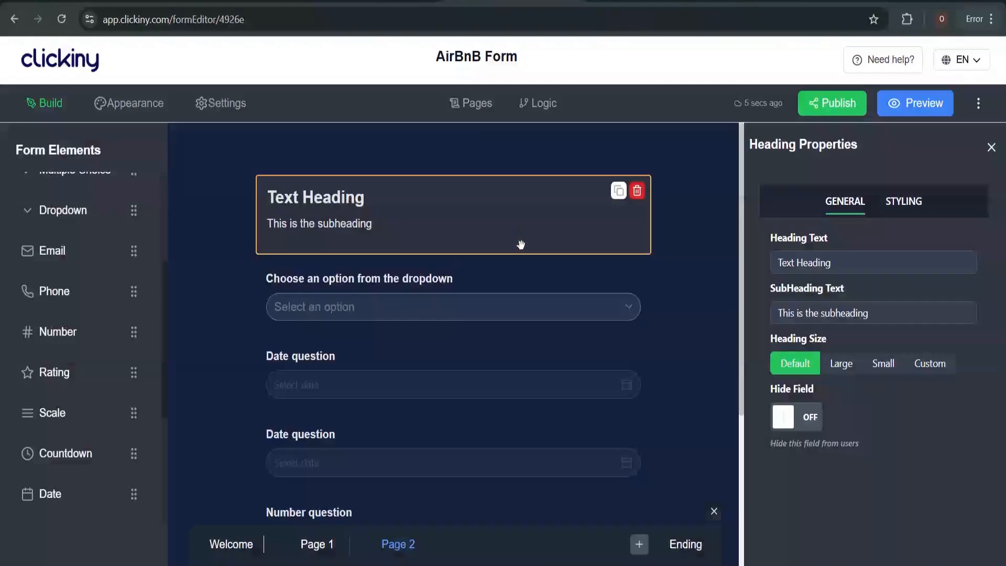
pyautogui.click(838, 262)
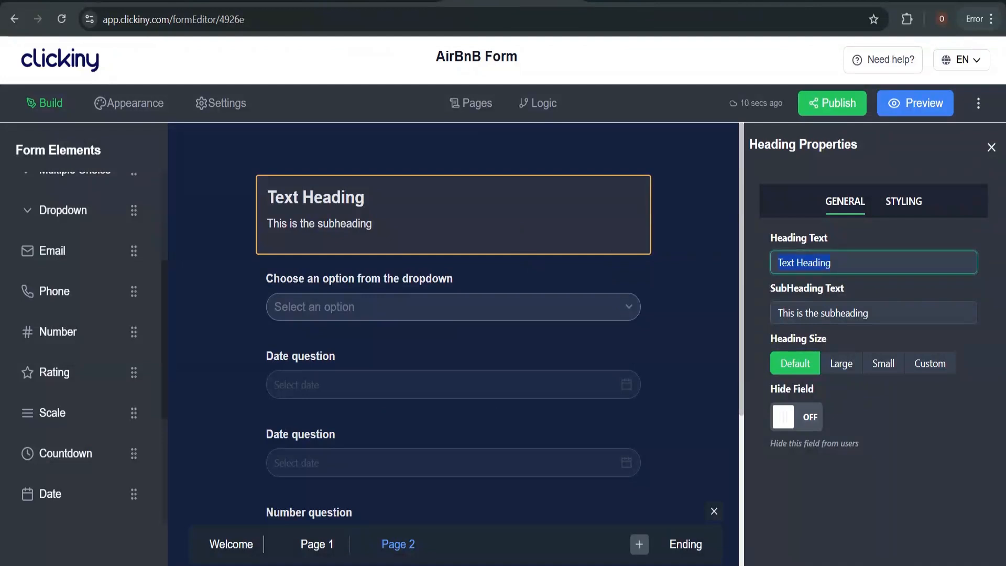
pyautogui.write('Booking Details')
pyautogui.press('Tab')
pyautogui.write('P')
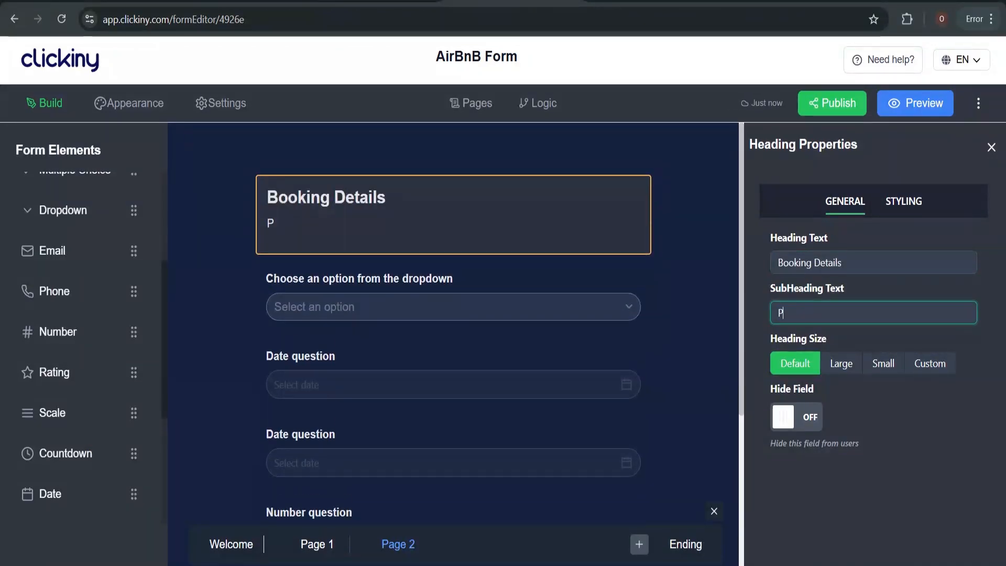
pyautogui.write('rovide det')
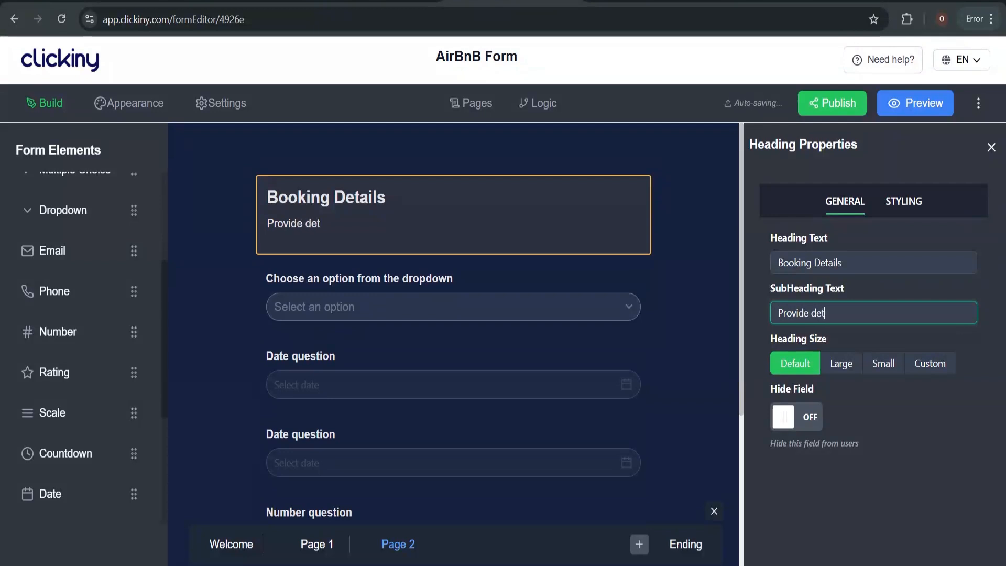
pyautogui.write('ails of your ')
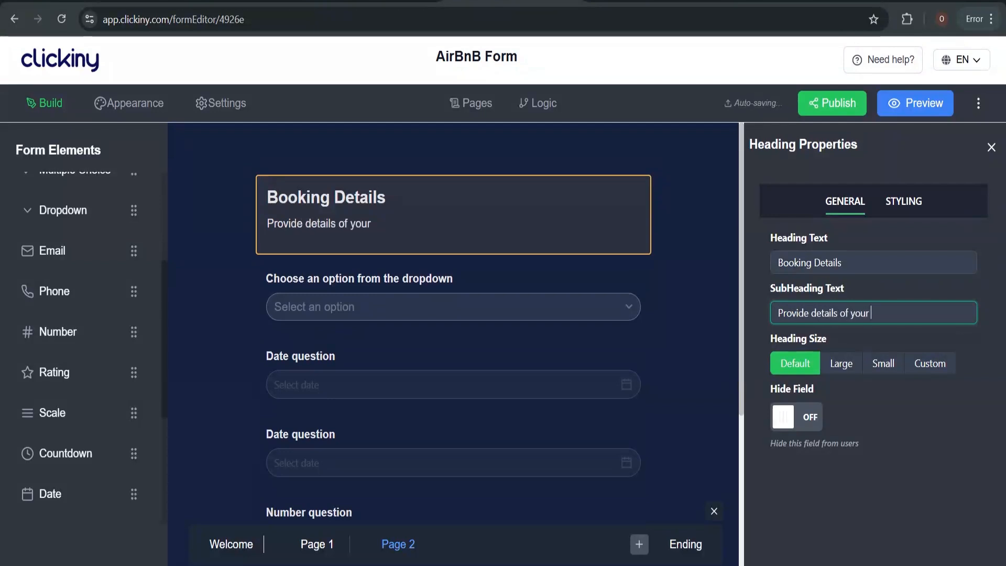
pyautogui.write('booking')
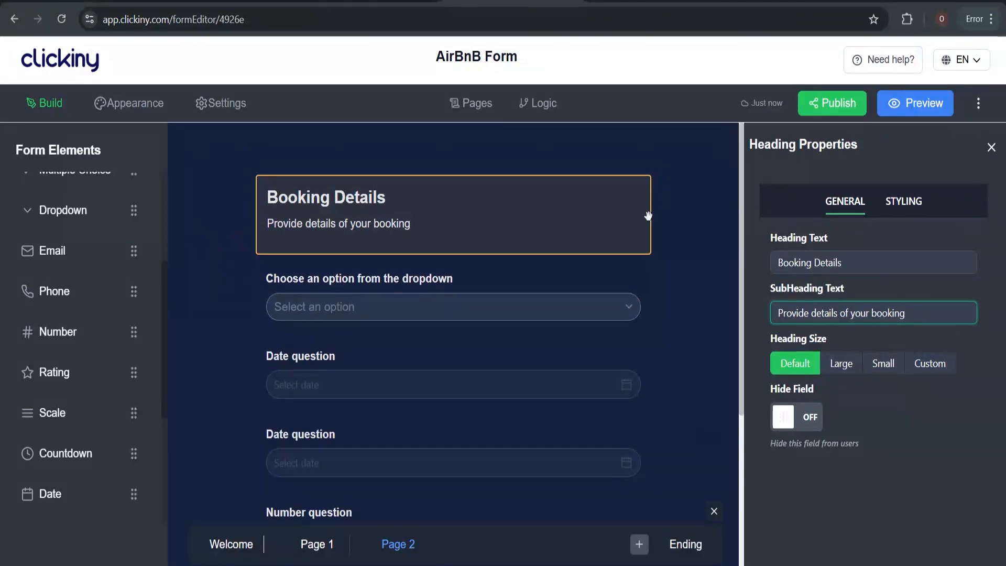
pyautogui.click(447, 273)
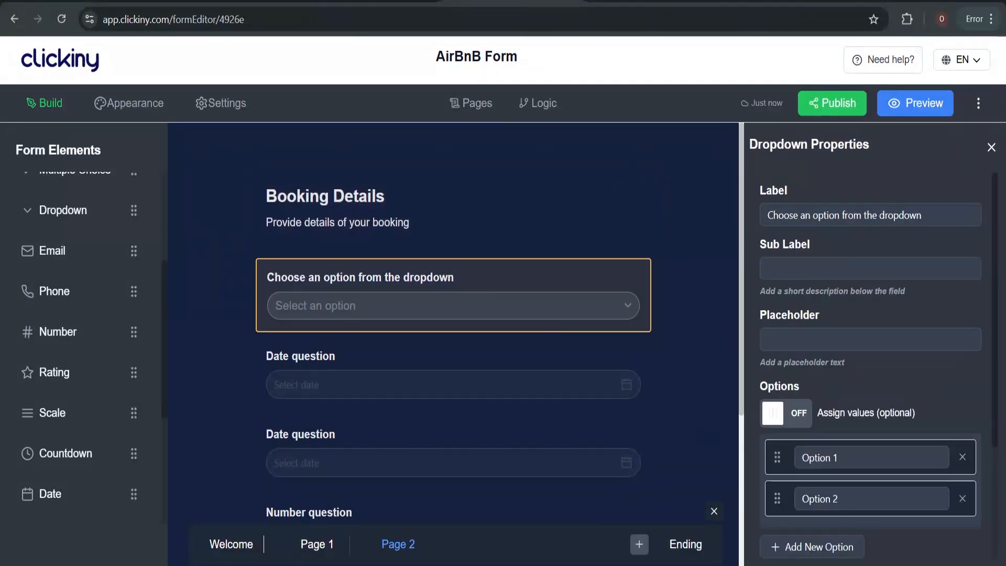
# Change the first Page 2 dropdown's label to 'Number of guests'
pyautogui.click(852, 214)
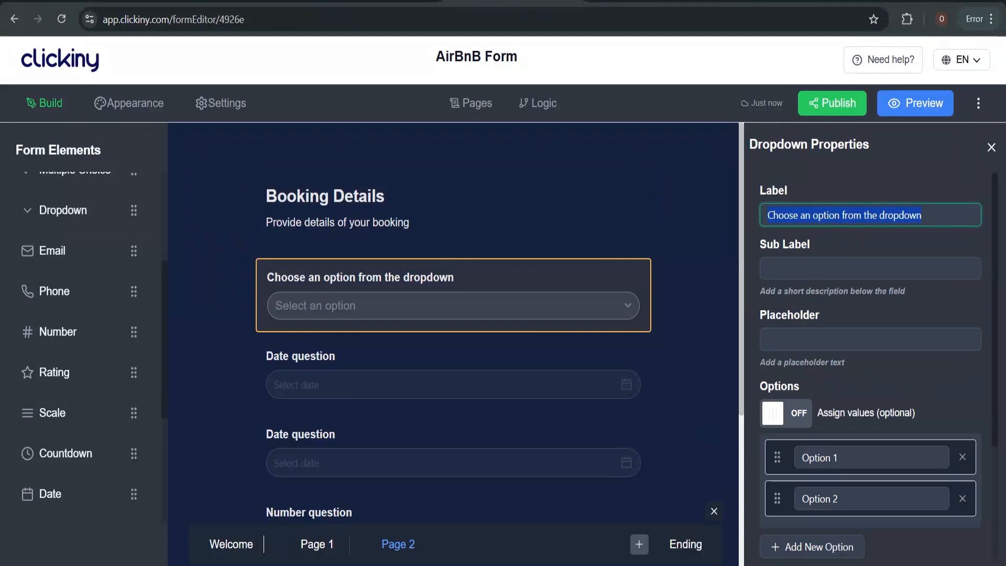
pyautogui.write('Nu')
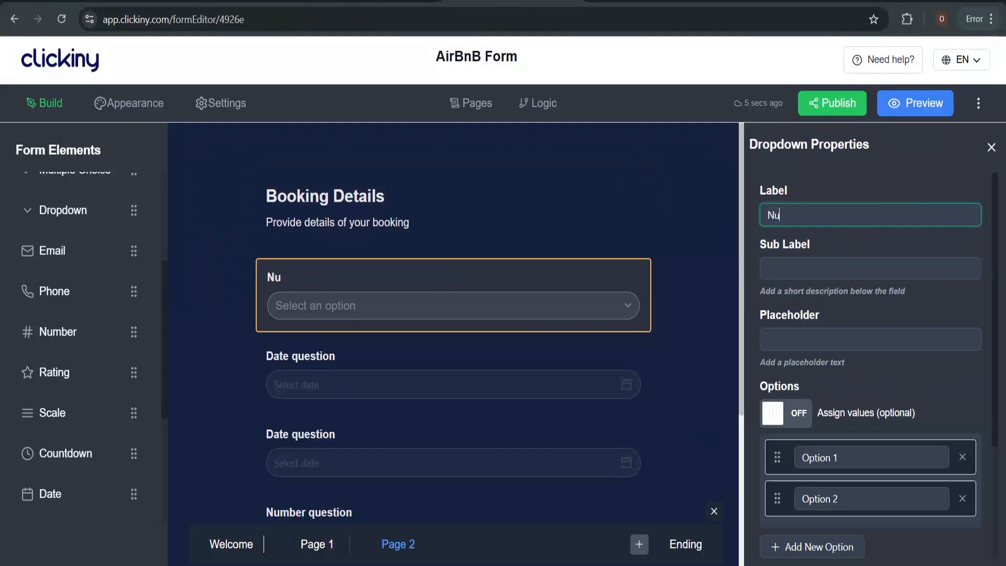
pyautogui.write('mber of gue')
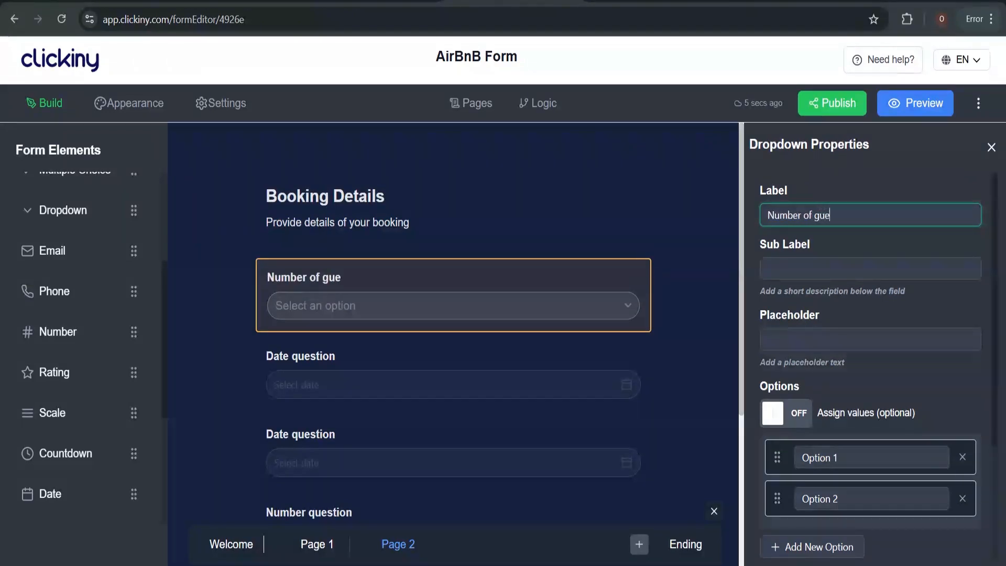
pyautogui.write('sts')
pyautogui.scroll(-3, 792, 437)
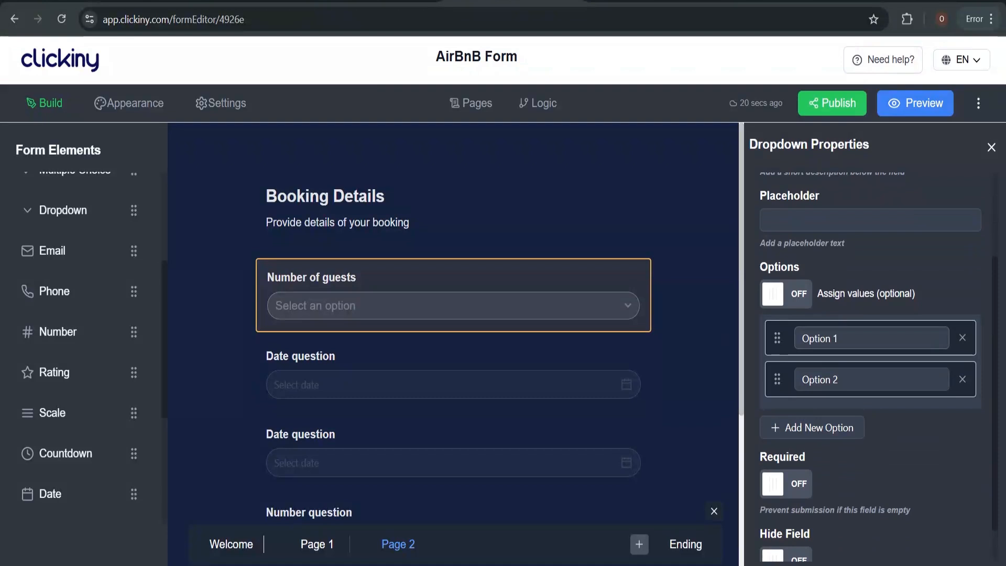
pyautogui.click(806, 339)
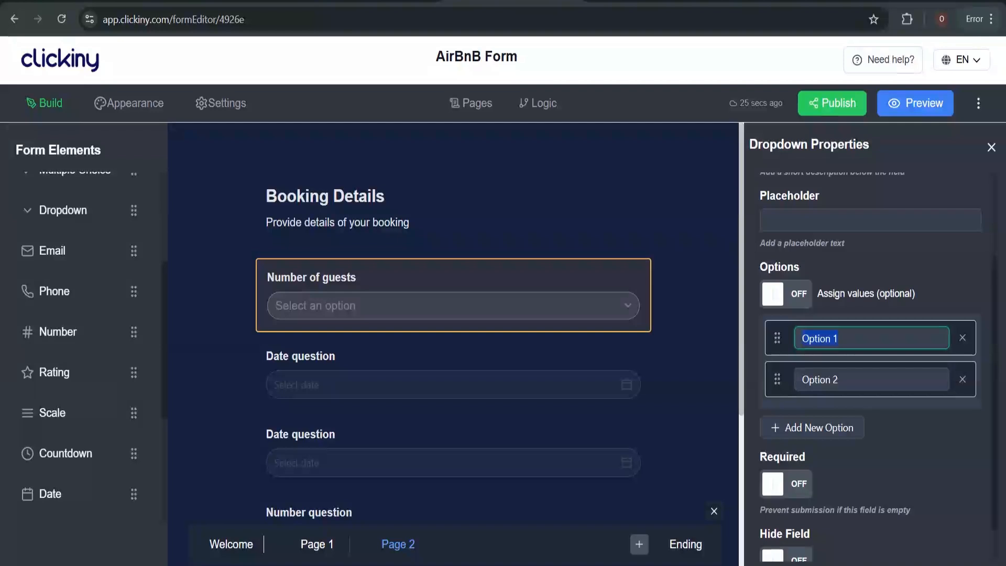
# Set the dropdown's four options to 1-2, 3-4, 5-6 and 7+
pyautogui.hotkey('ctrl', 'Tab')
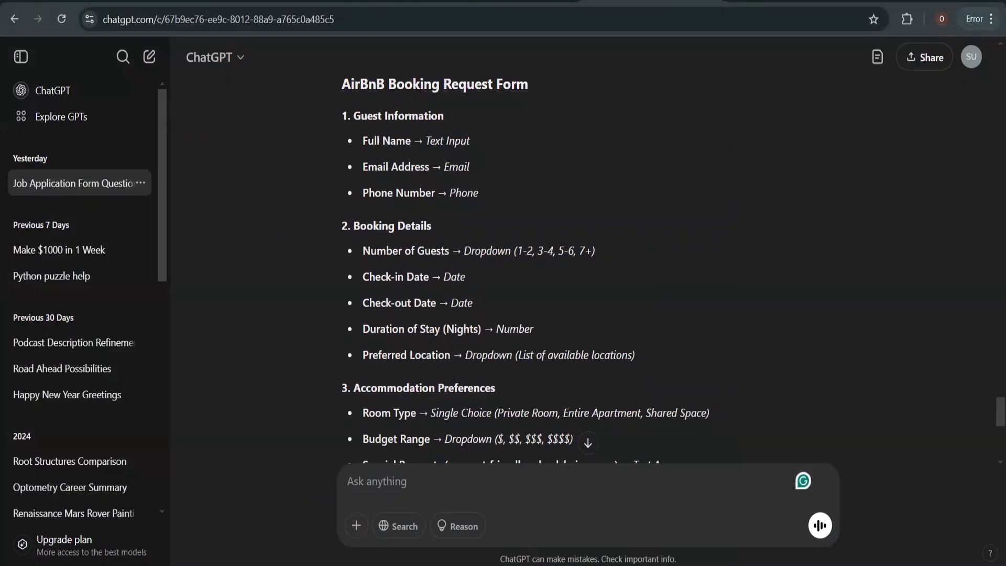
pyautogui.hotkey('ctrl', 'shift', 'Tab')
pyautogui.write('1')
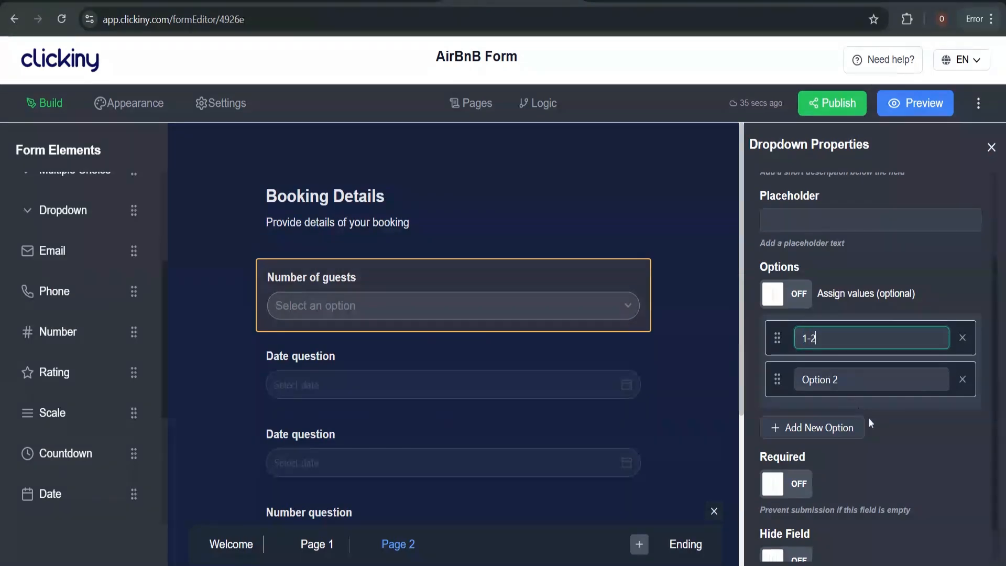
pyautogui.click(859, 379)
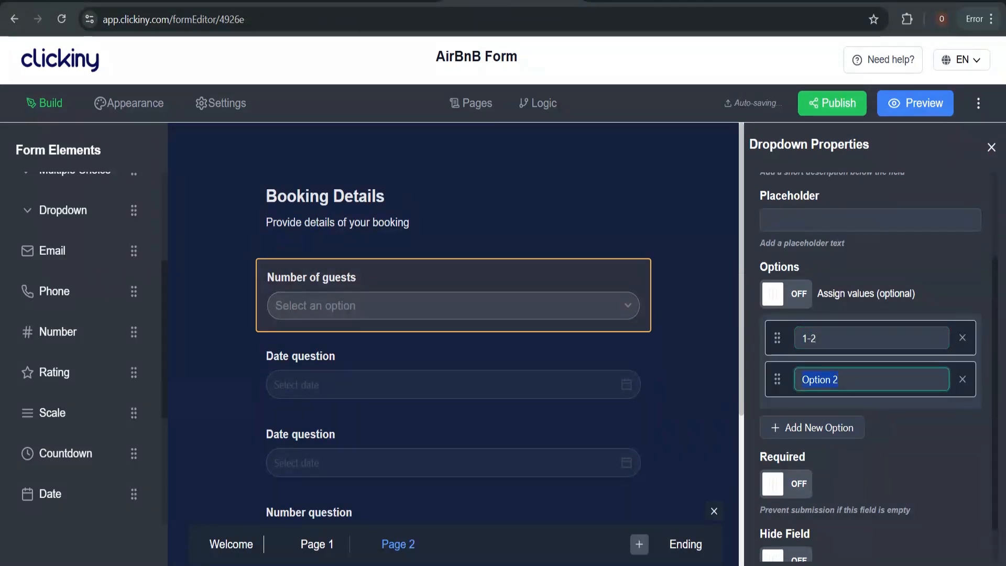
pyautogui.write('3-')
pyautogui.write('4')
pyautogui.click(841, 427)
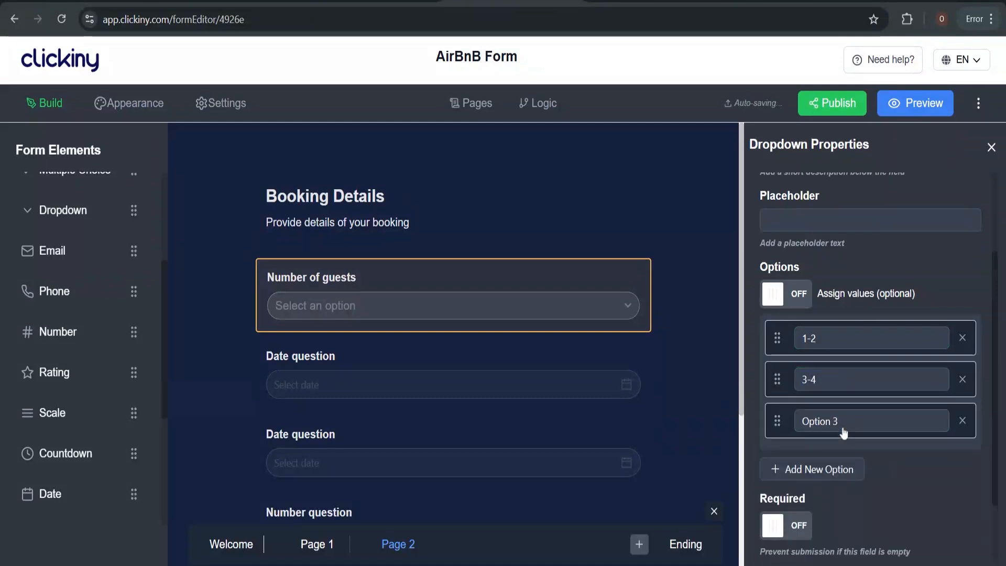
pyautogui.hotkey('ctrl', 'a')
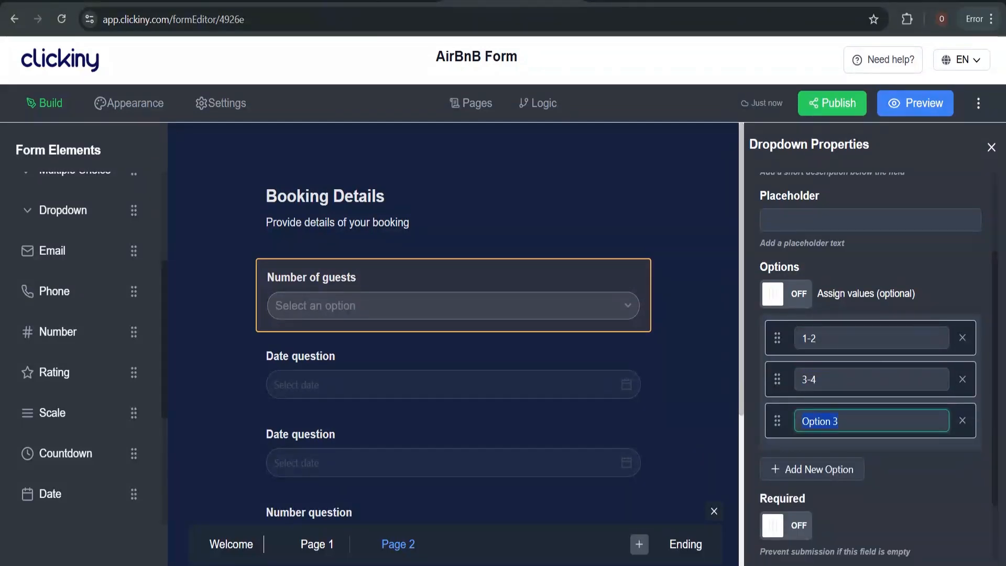
pyautogui.write('5-6')
pyautogui.click(850, 469)
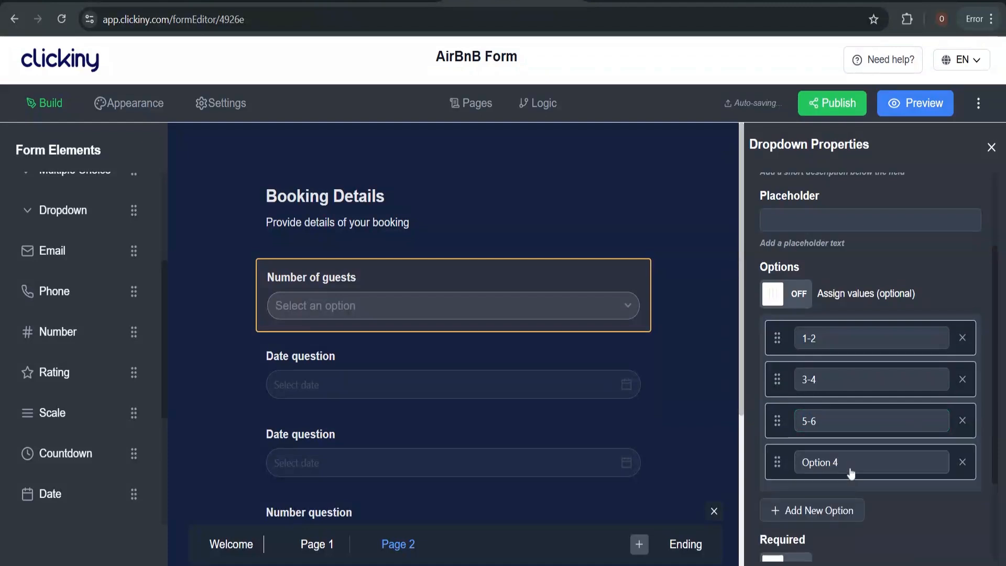
pyautogui.click(850, 472)
pyautogui.hotkey('ctrl', 'a')
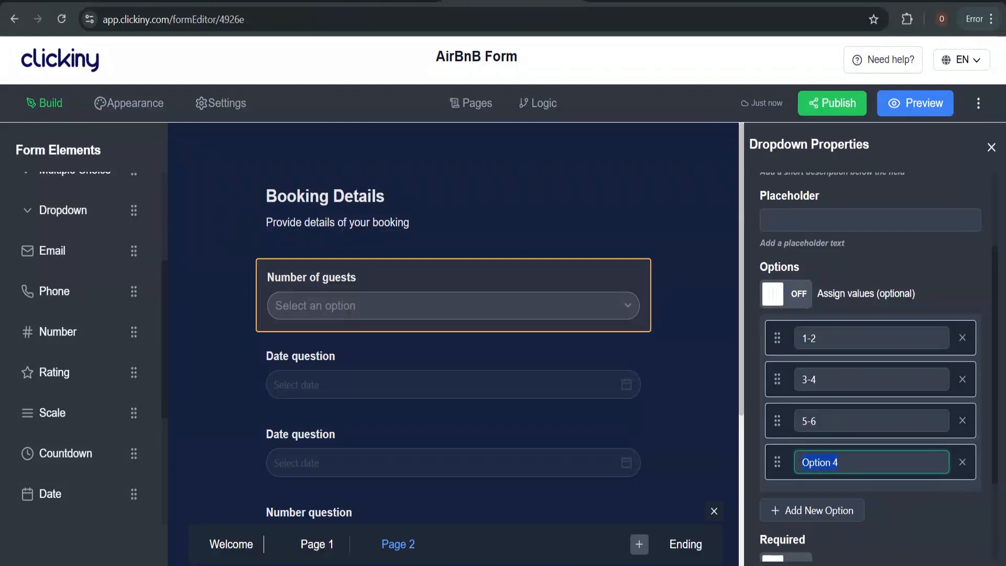
pyautogui.write('7+')
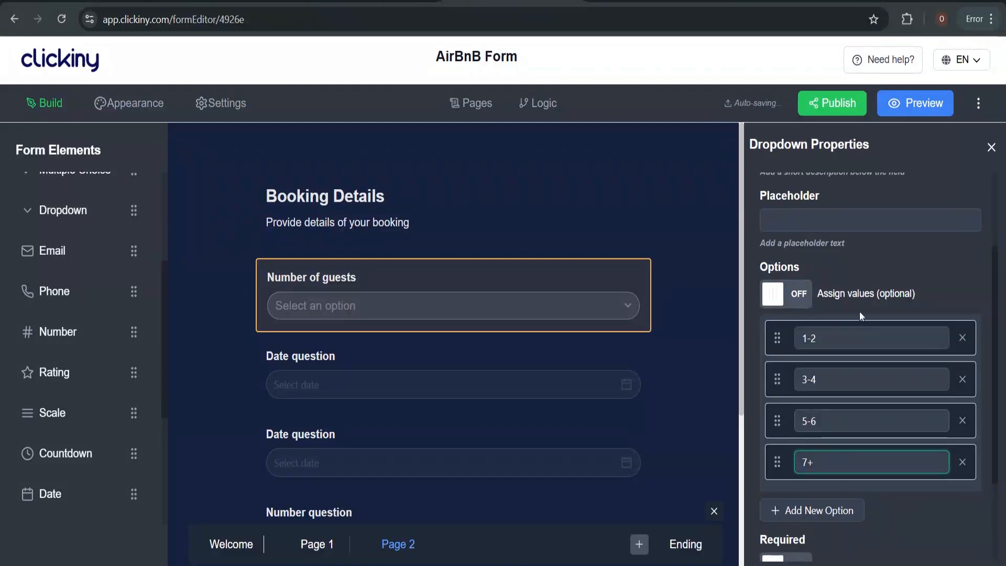
# Append 'guests' to each of the four guest-count options
pyautogui.scroll(-3, 856, 254)
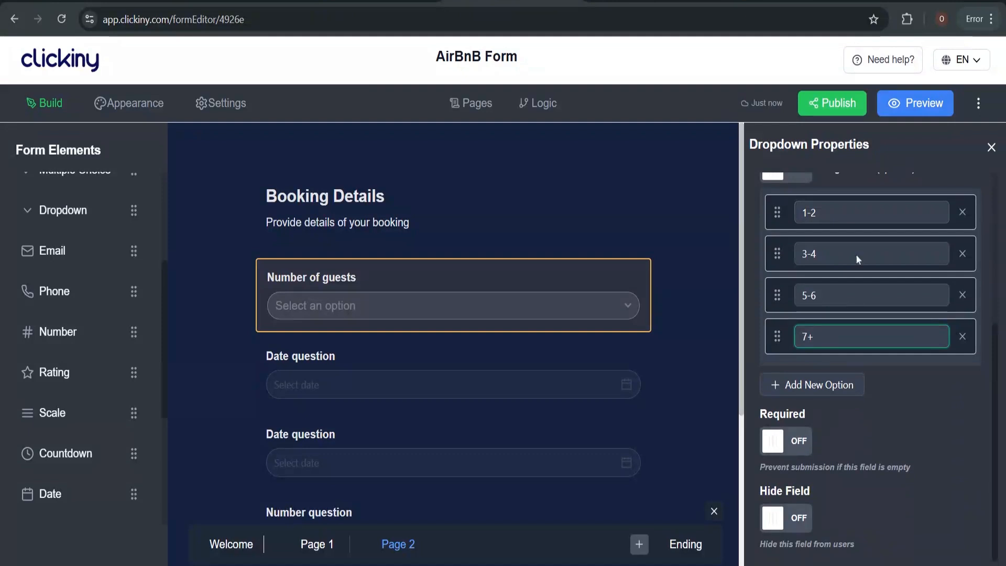
pyautogui.click(838, 212)
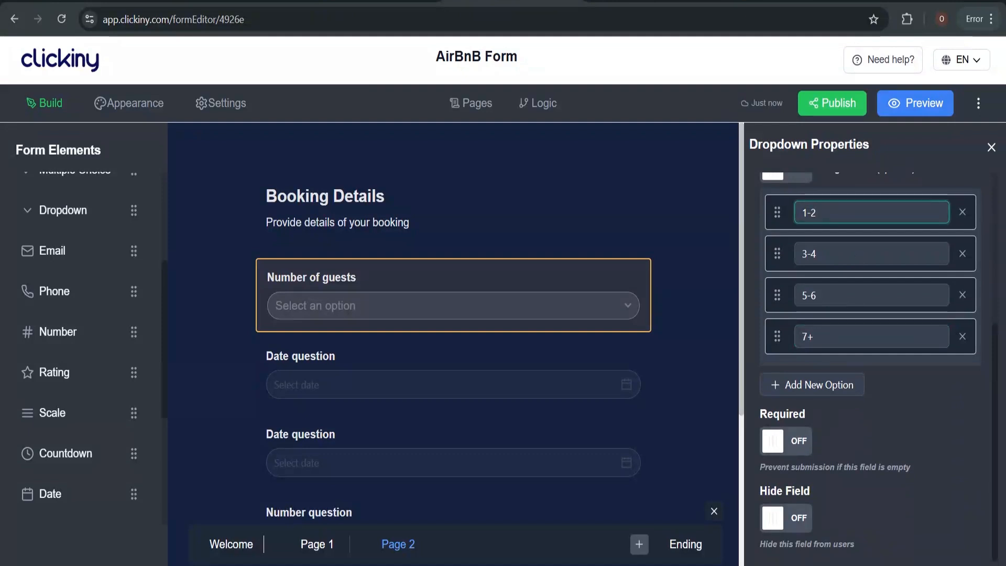
pyautogui.write('guests')
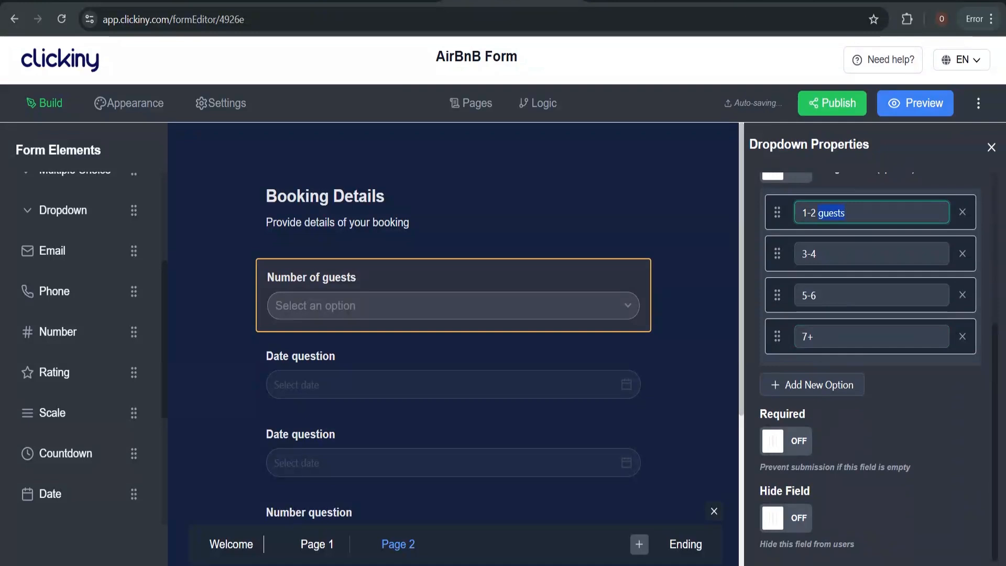
pyautogui.click(838, 253)
pyautogui.write('guests')
pyautogui.click(838, 295)
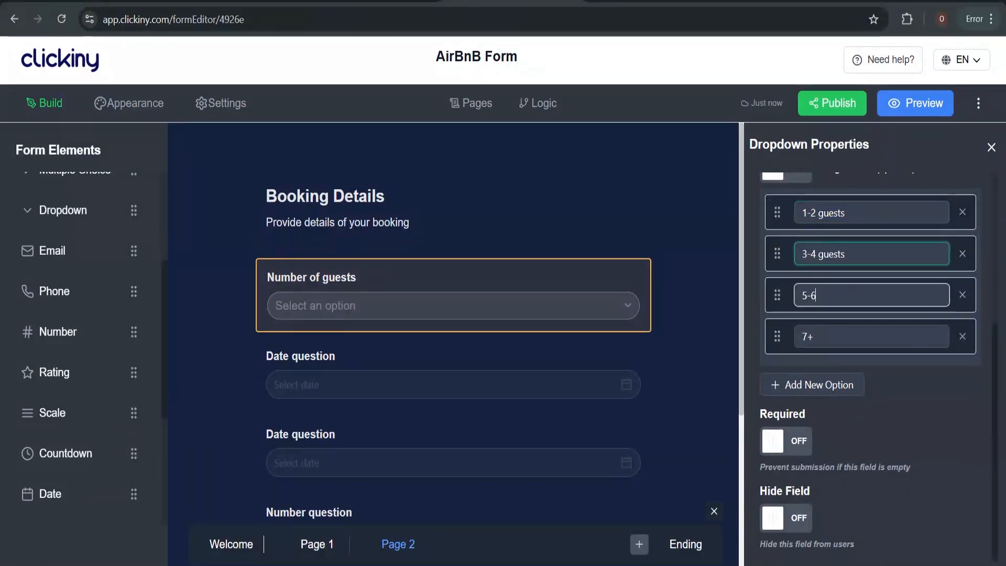
pyautogui.write('guests')
pyautogui.click(838, 336)
pyautogui.write('guests')
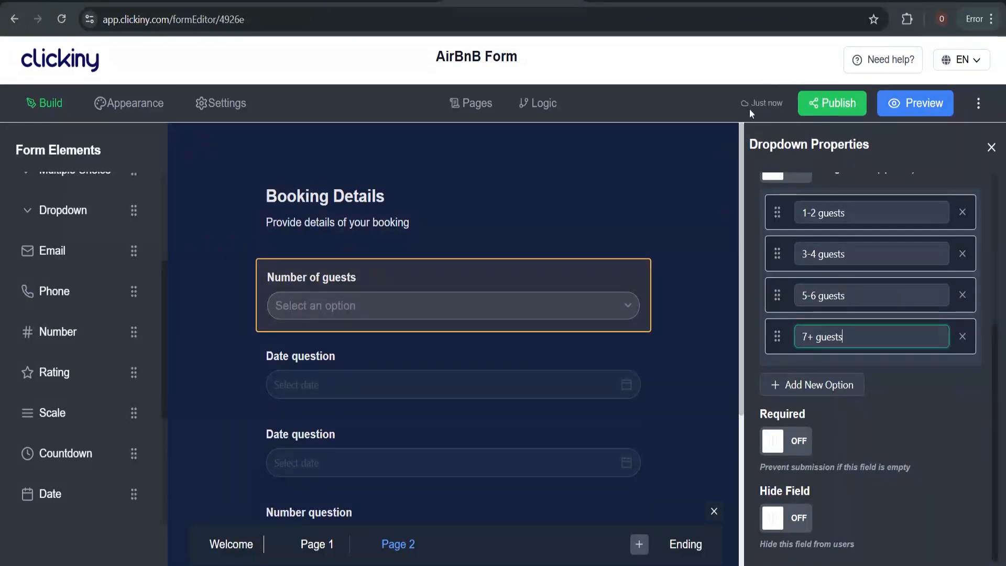
# Save the form and make Number of guests a required field
pyautogui.click(977, 105)
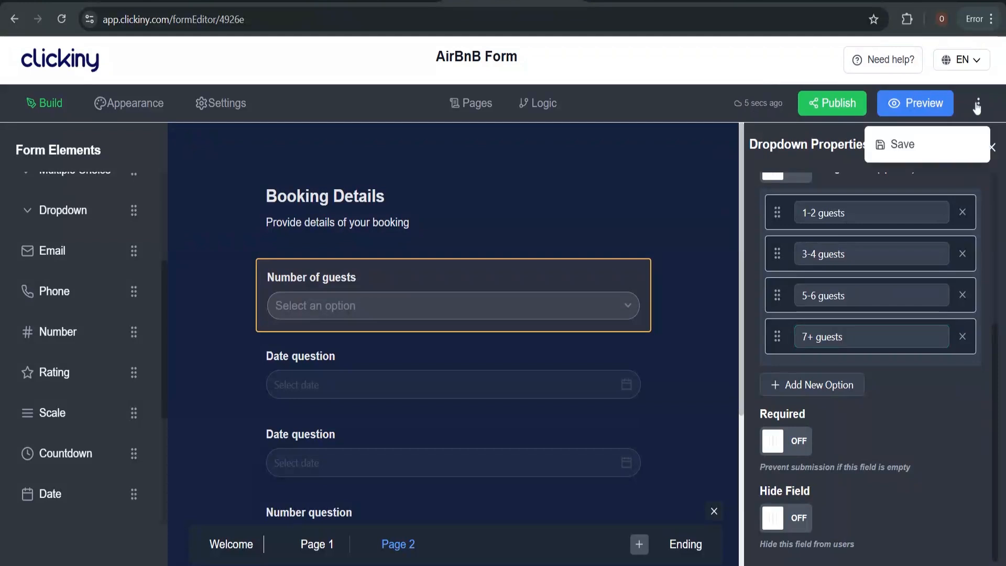
pyautogui.click(947, 143)
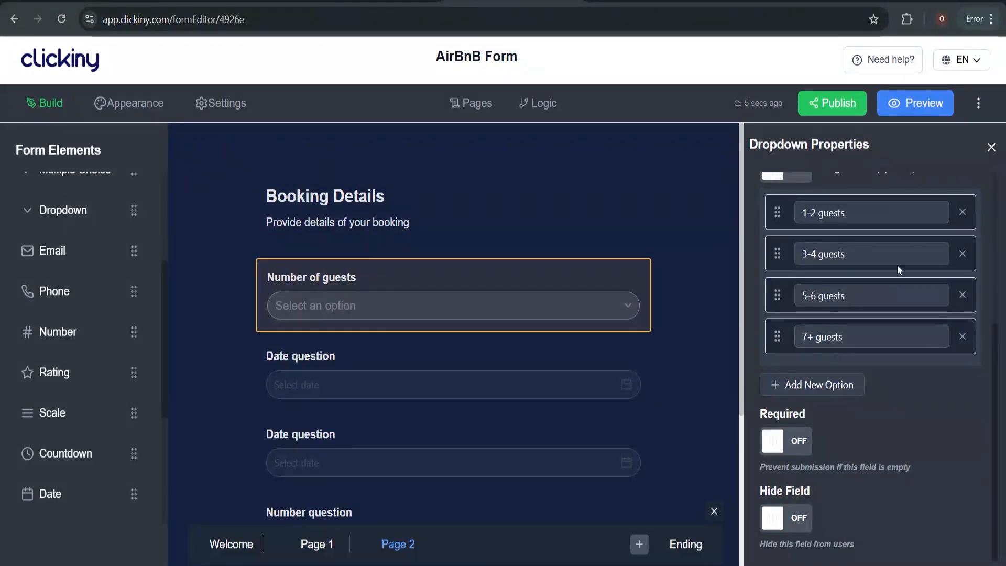
pyautogui.click(790, 446)
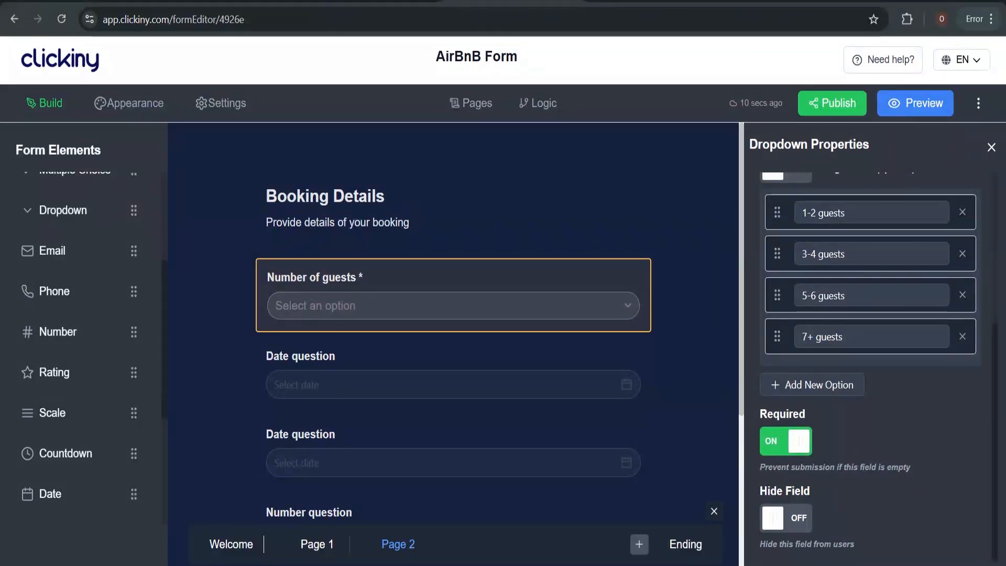
pyautogui.click(673, 366)
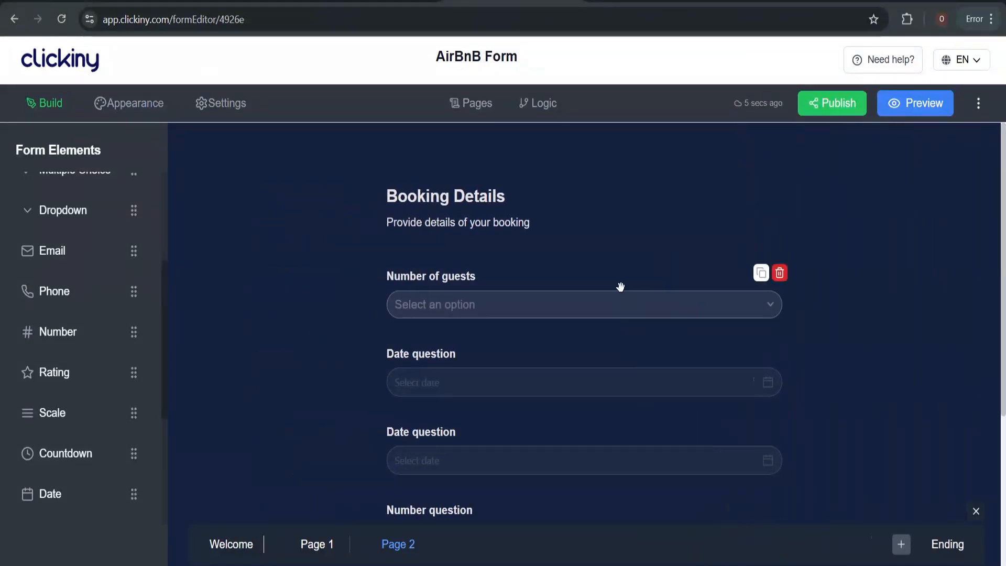
pyautogui.click(620, 286)
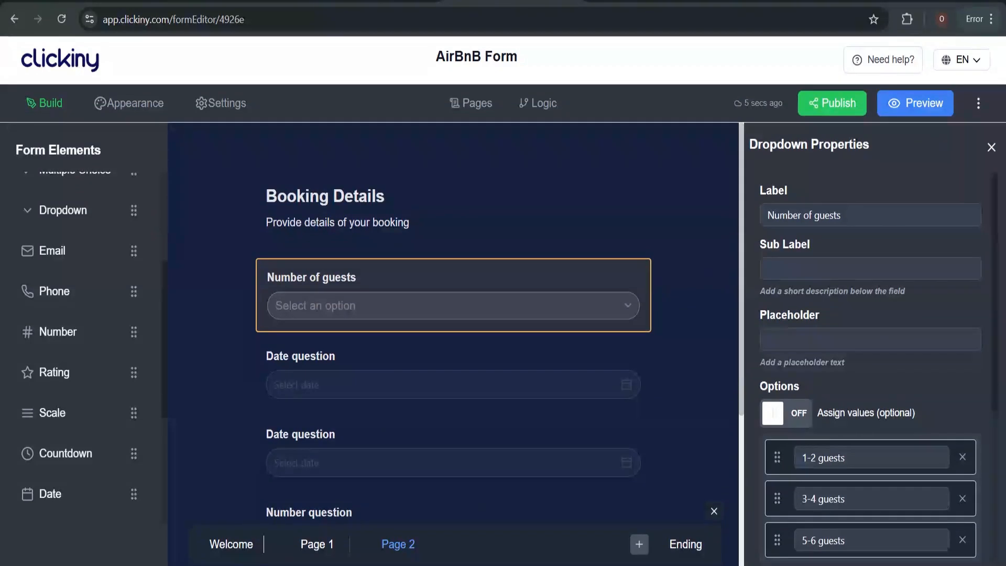
# Set the dropdown placeholder to 'How many guests will be staying?'
pyautogui.click(817, 338)
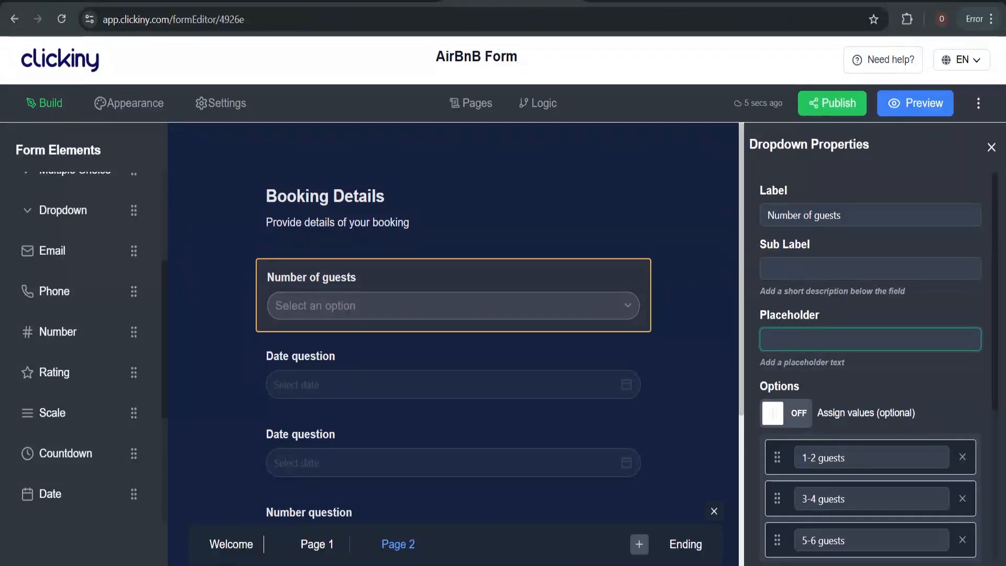
pyautogui.write('How man')
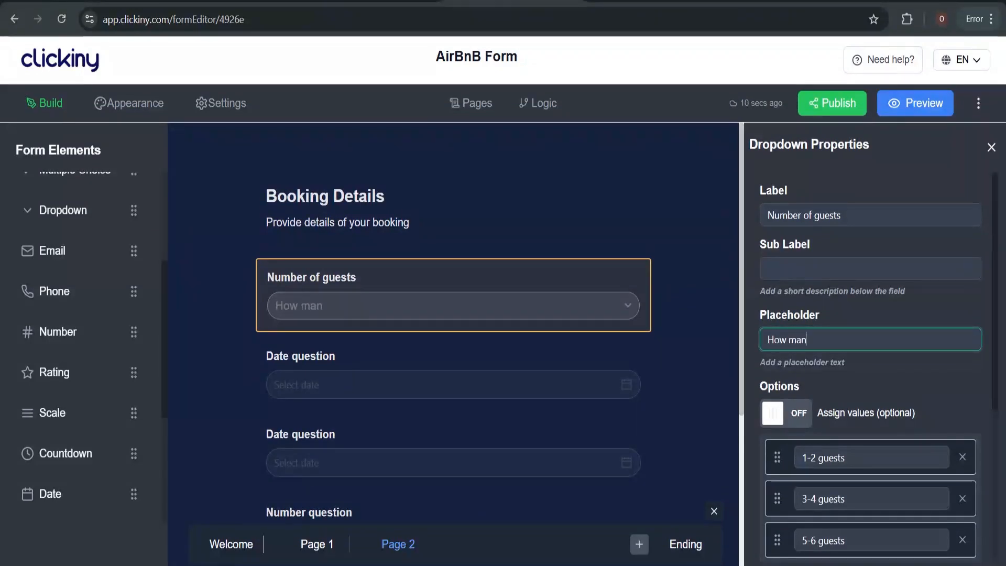
pyautogui.write('y guests')
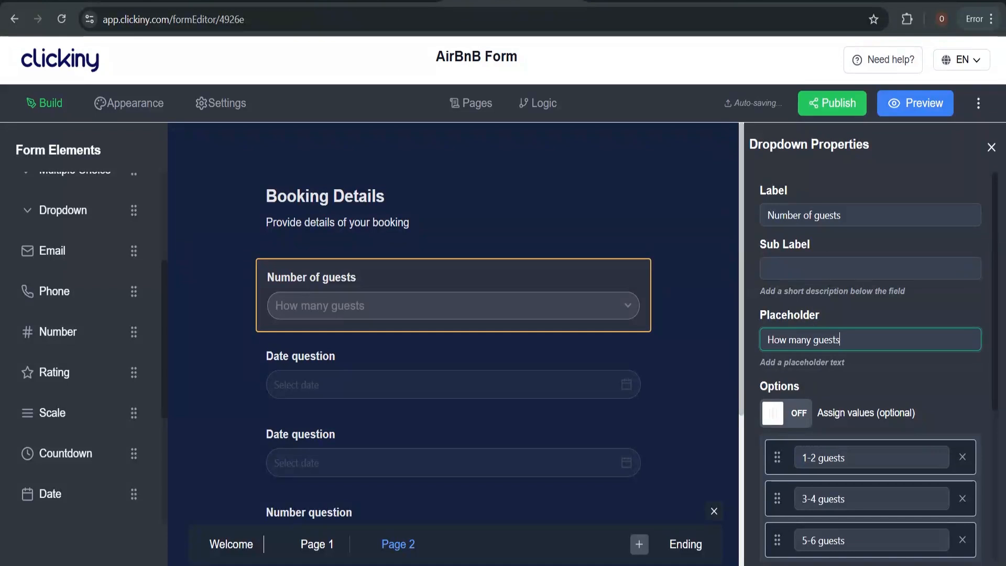
pyautogui.write(' will be staying in')
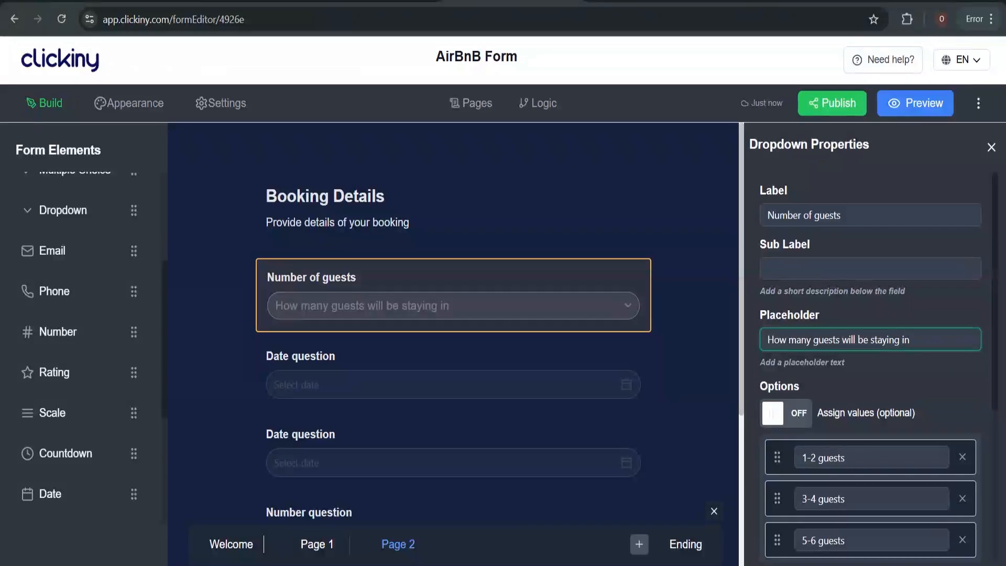
pyautogui.press('BackSpace')
pyautogui.press('BackSpace')
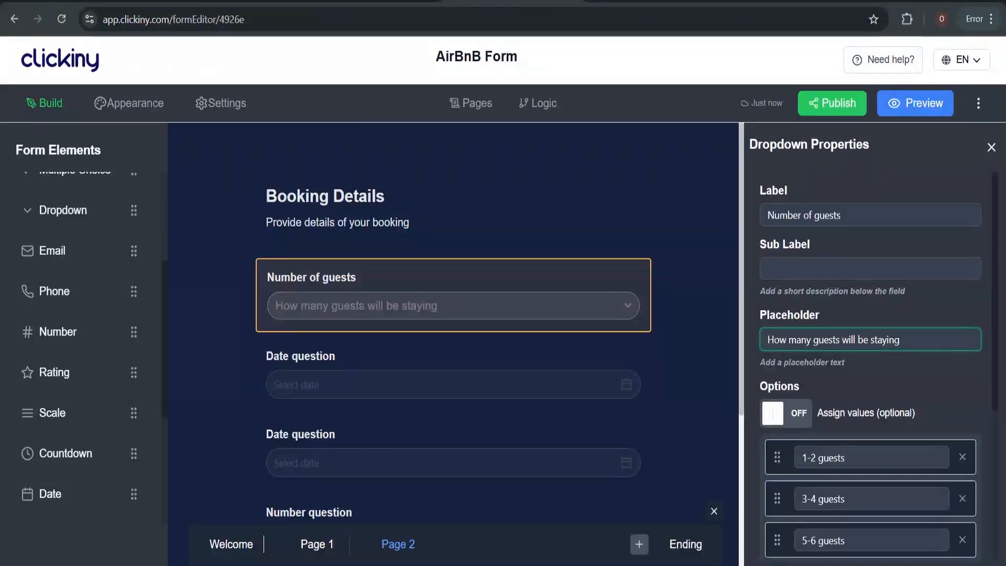
pyautogui.write('?')
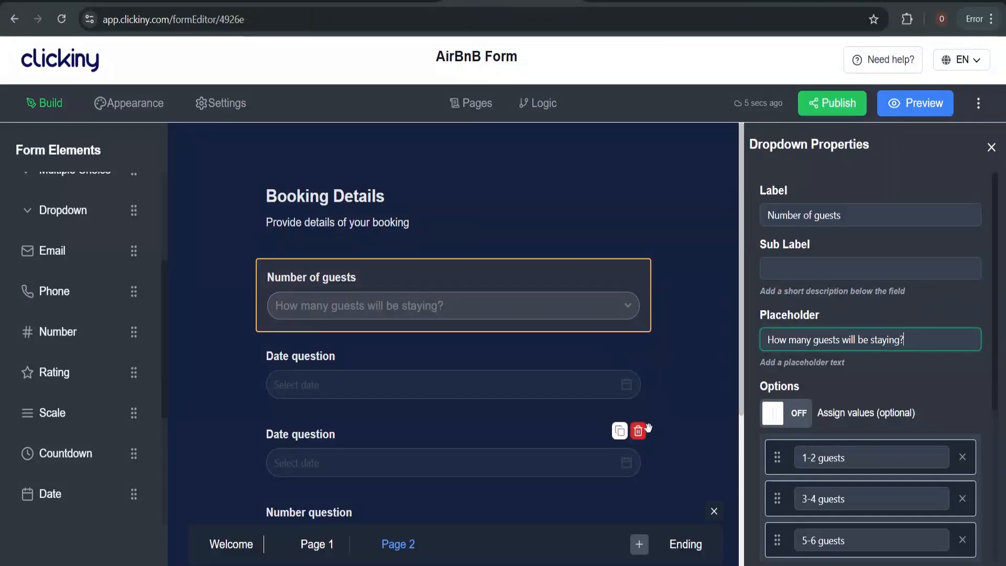
pyautogui.scroll(-3, 757, 431)
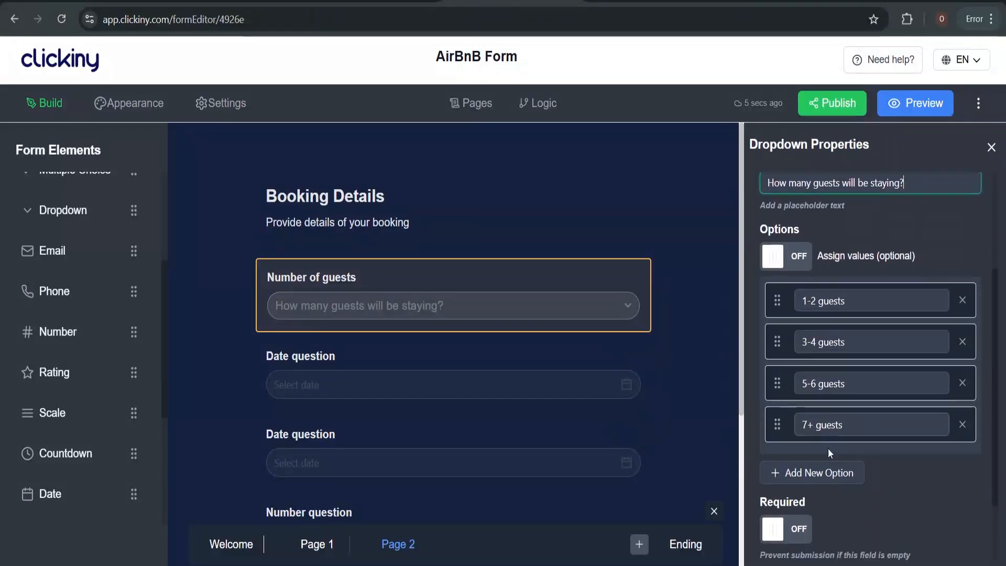
pyautogui.scroll(-1, 824, 467)
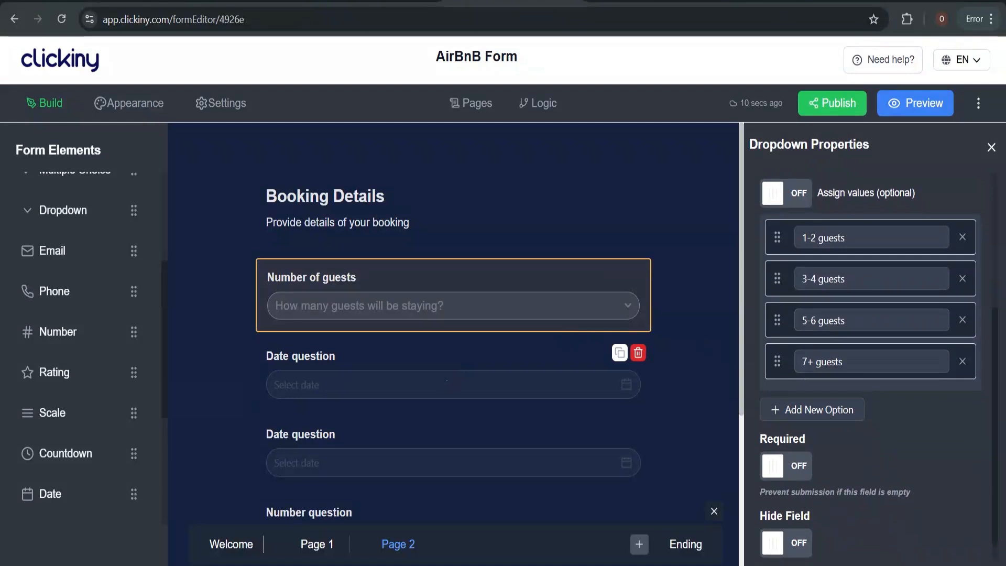
# Label the first Date question 'Check-in Date' and make it required
pyautogui.click(401, 390)
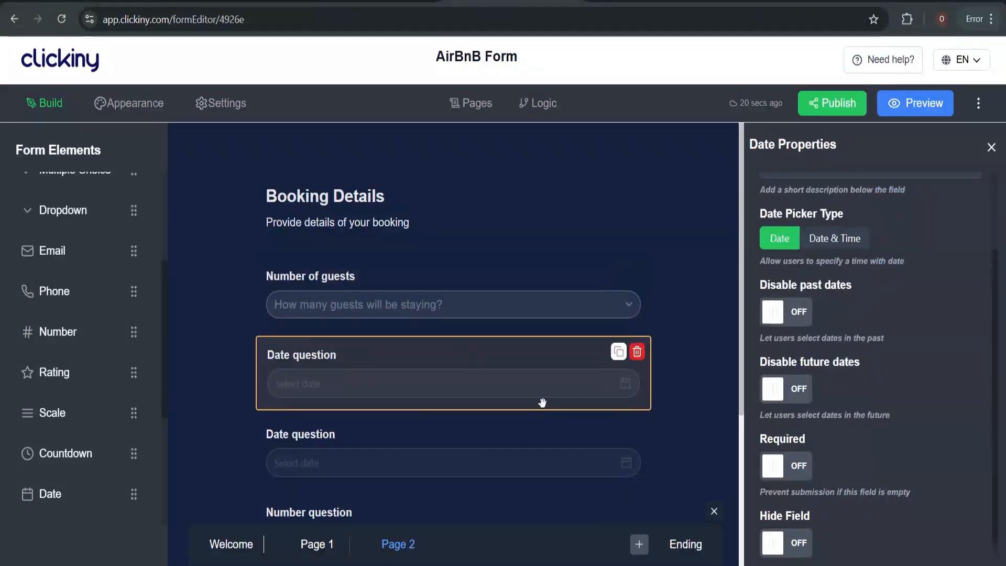
pyautogui.scroll(2, 858, 265)
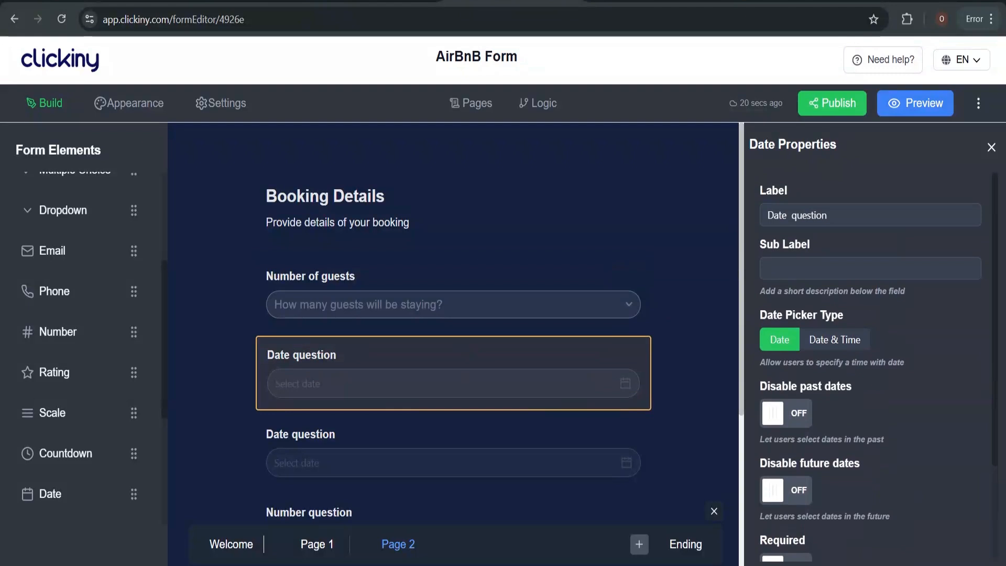
pyautogui.click(836, 215)
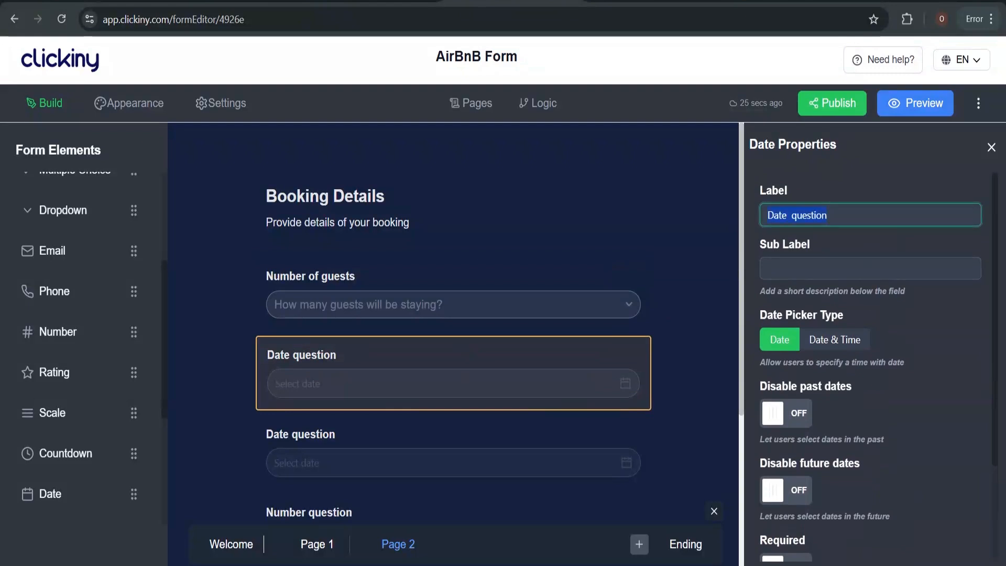
pyautogui.write('CH')
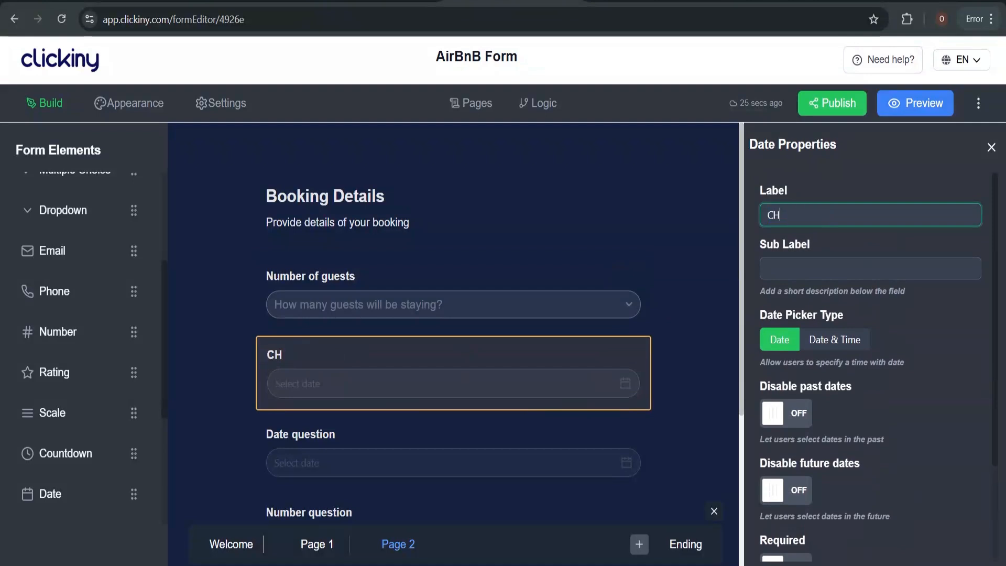
pyautogui.write('eck')
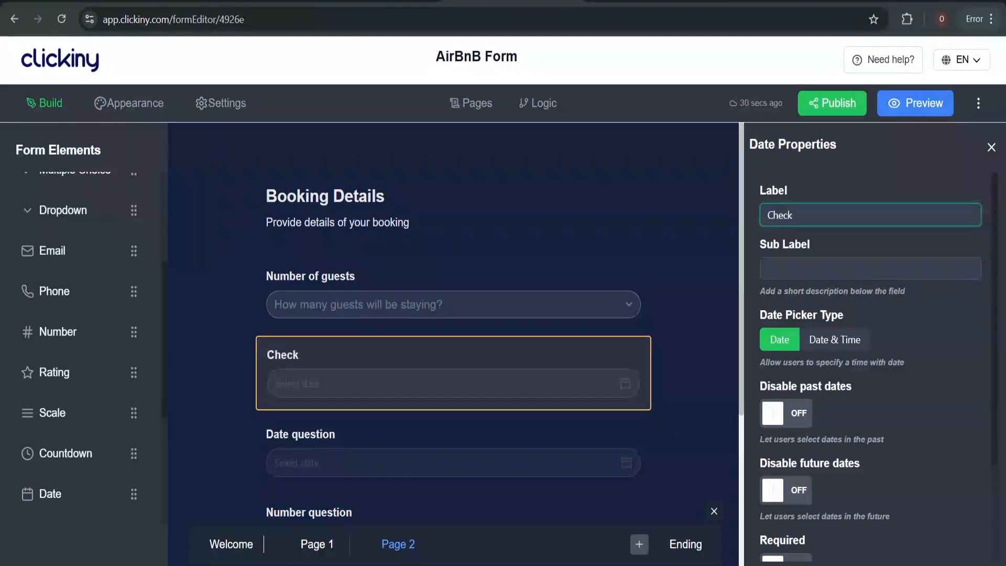
pyautogui.write('p')
pyautogui.press('BackSpace')
pyautogui.write('-in Date')
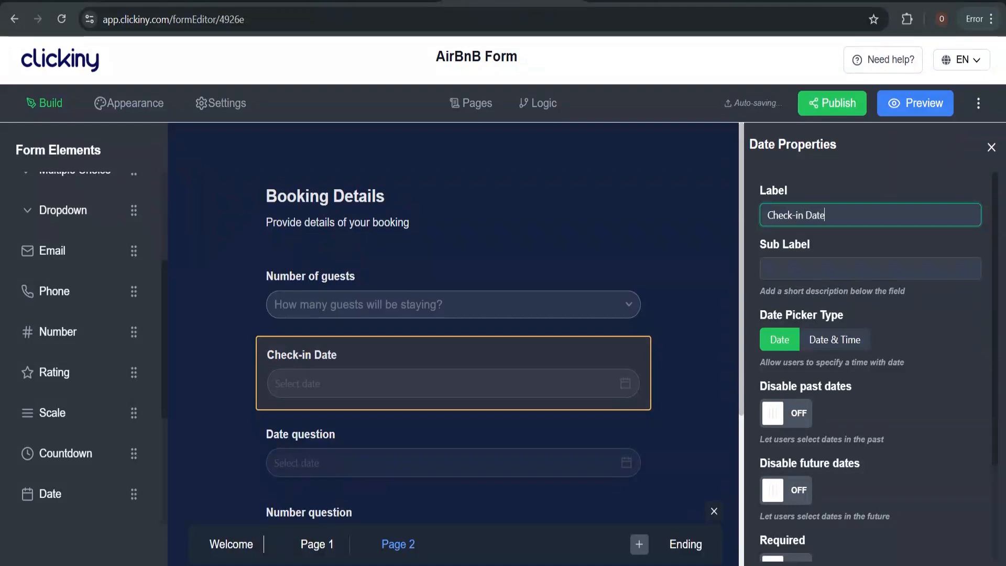
pyautogui.scroll(-3, 841, 468)
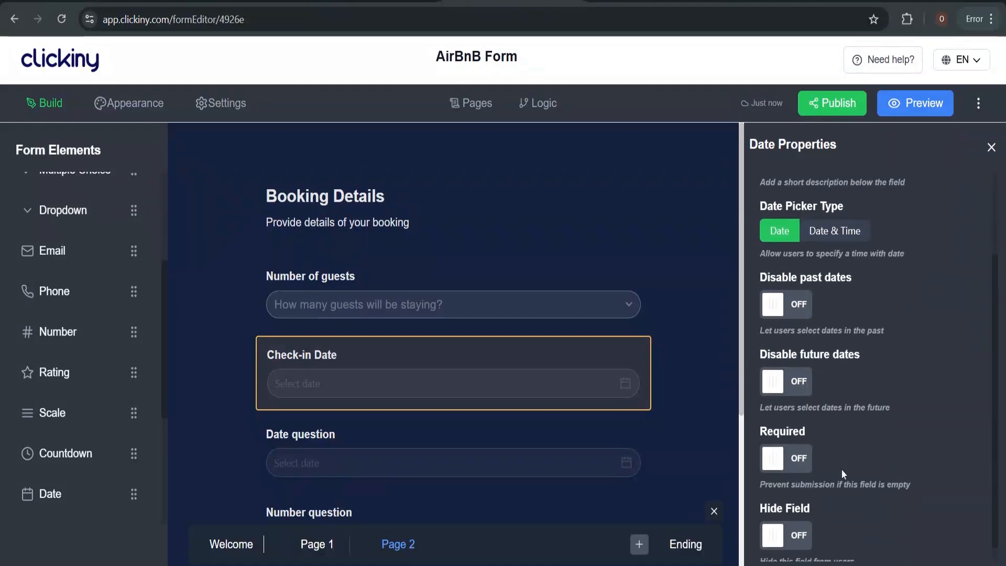
pyautogui.click(783, 440)
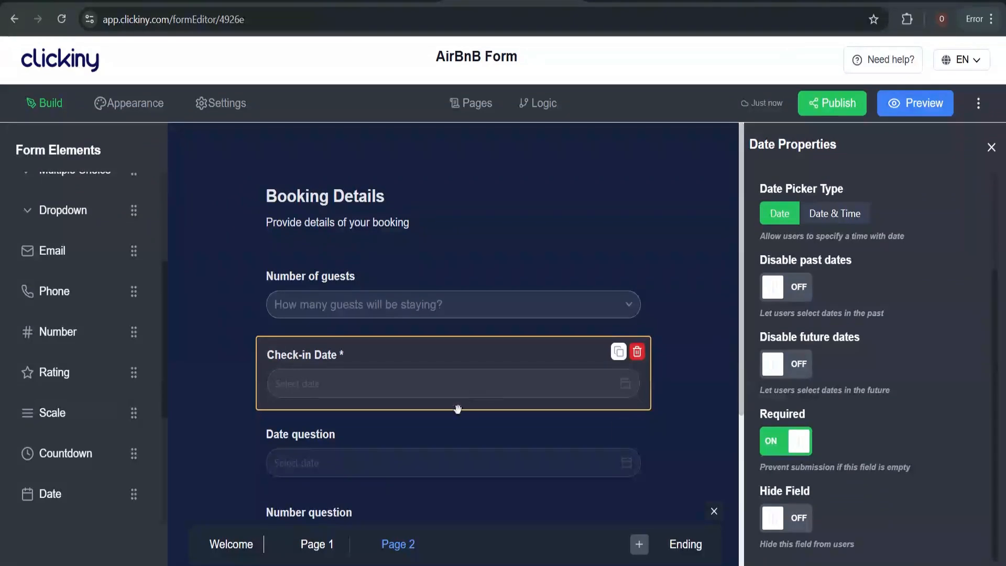
# Relabel the second Date question 'Check-out Date' and make it required
pyautogui.click(426, 464)
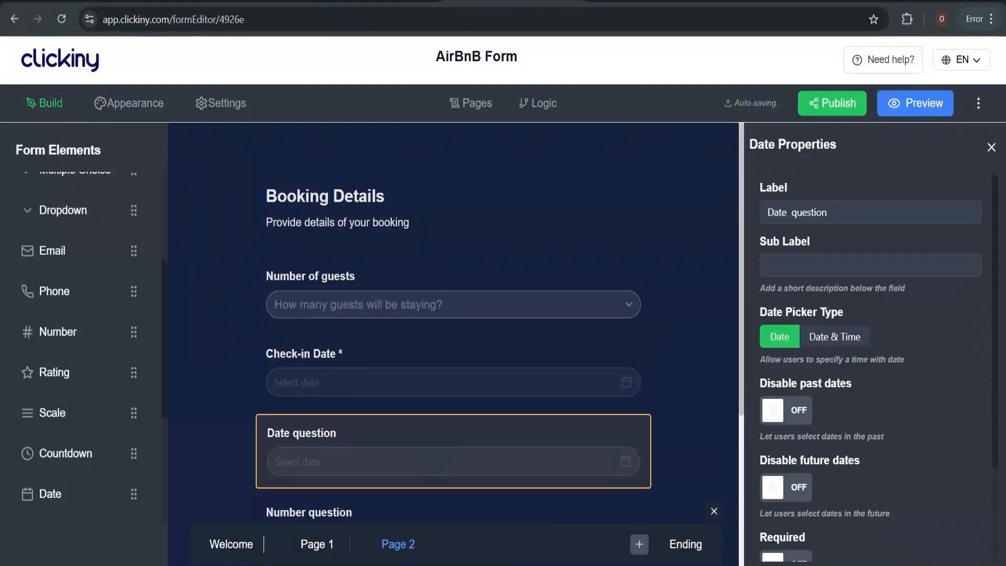
pyautogui.click(832, 216)
pyautogui.hotkey('ctrl', 'a')
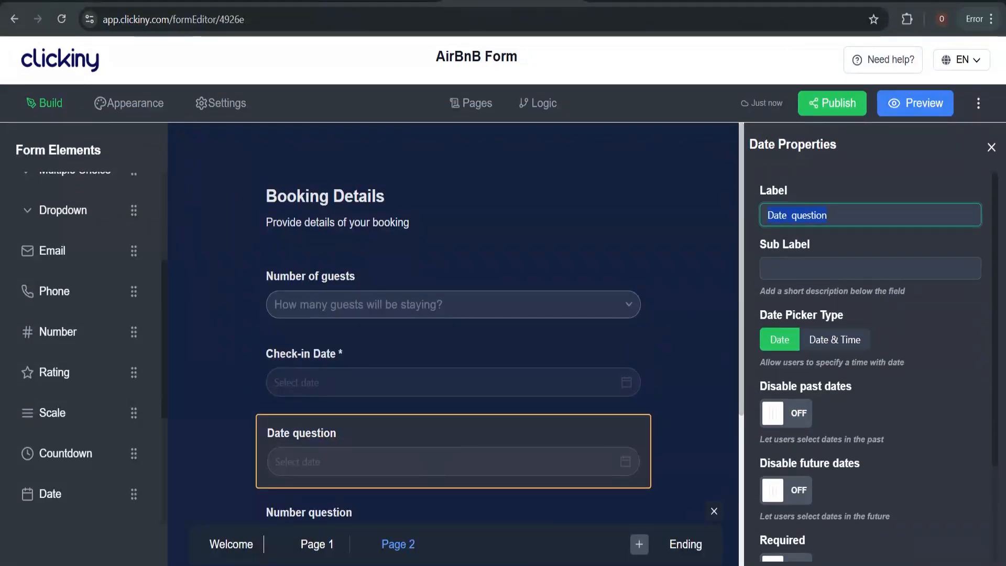
pyautogui.write('Che')
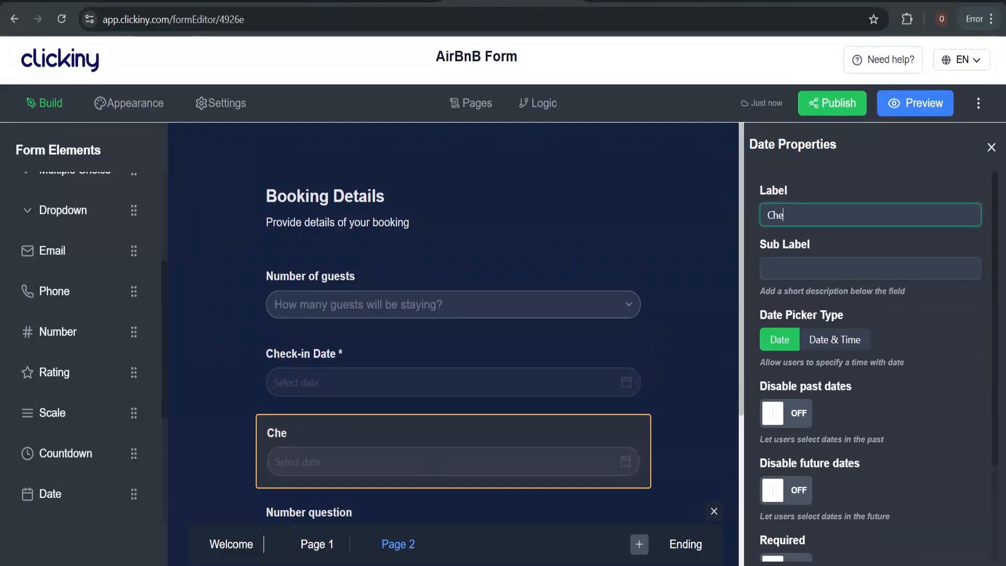
pyautogui.write('ck-out Date')
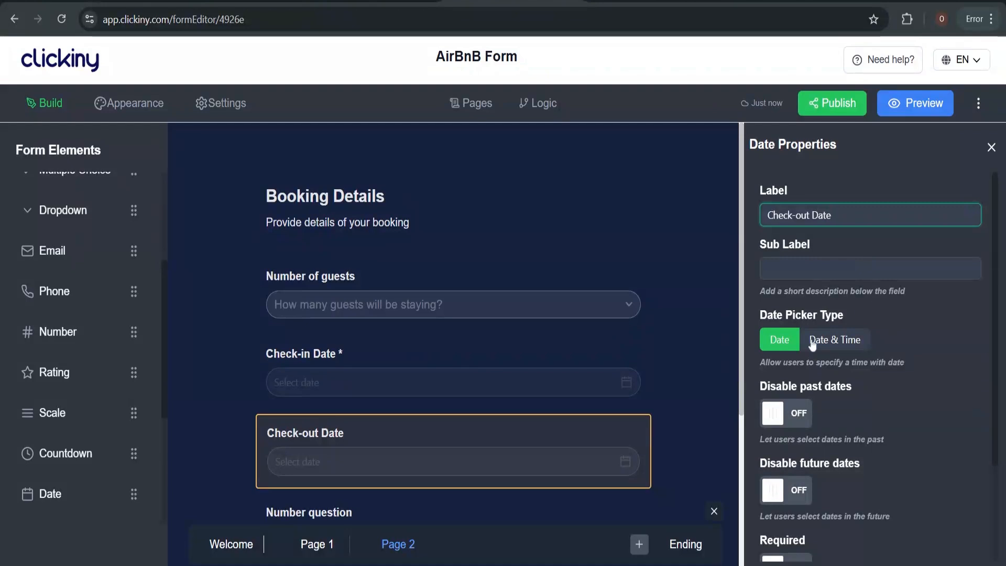
pyautogui.scroll(-3, 811, 343)
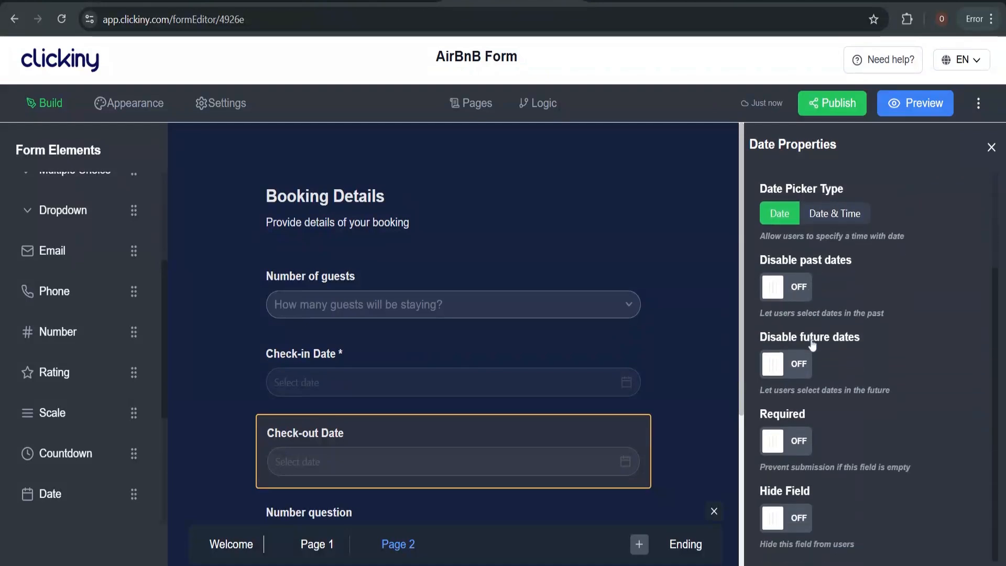
pyautogui.click(799, 445)
pyautogui.scroll(-4, 525, 415)
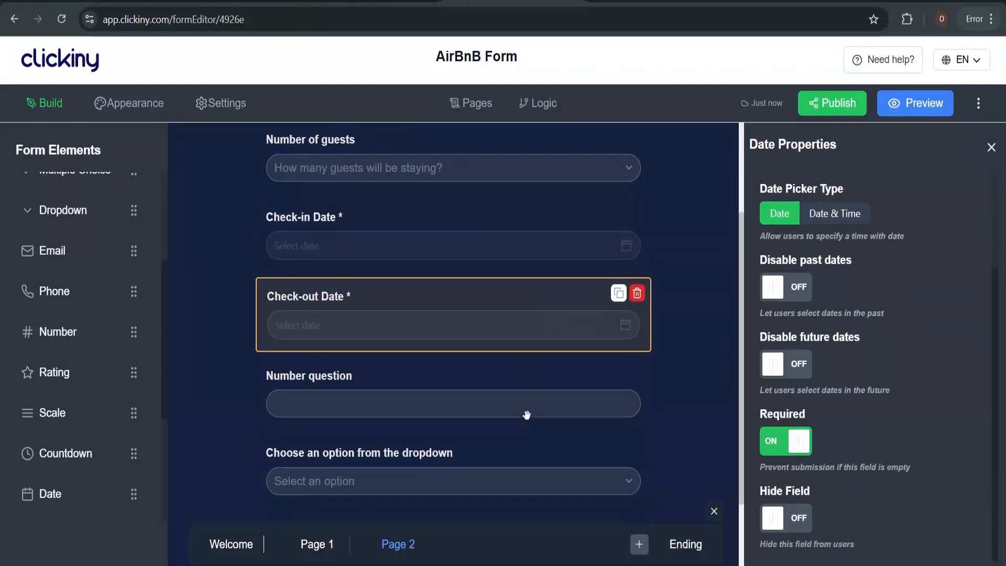
pyautogui.scroll(1, 525, 413)
pyautogui.scroll(-1, 468, 386)
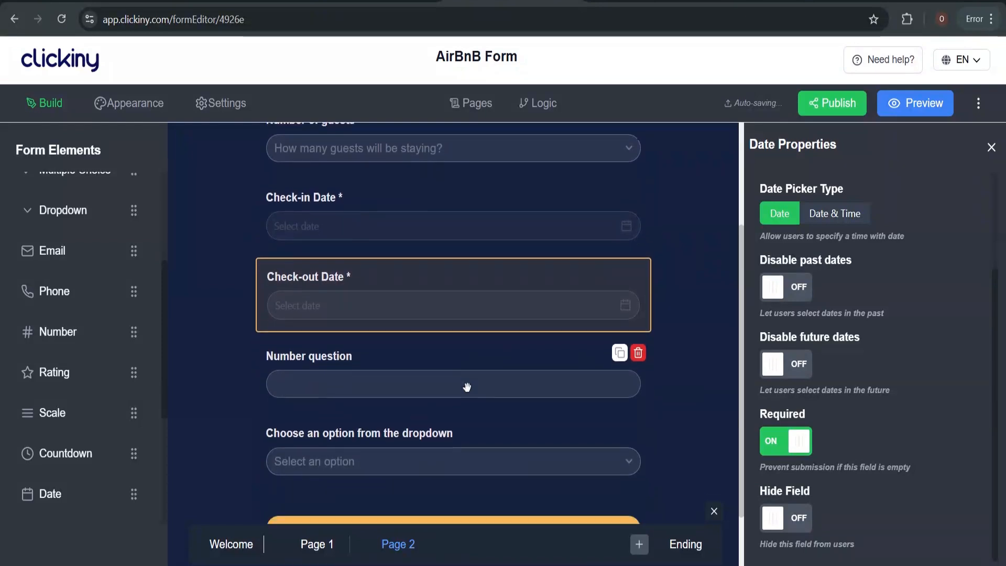
# Leave the Number question's placeholder empty after typing and erasing 'How many'
pyautogui.click(479, 376)
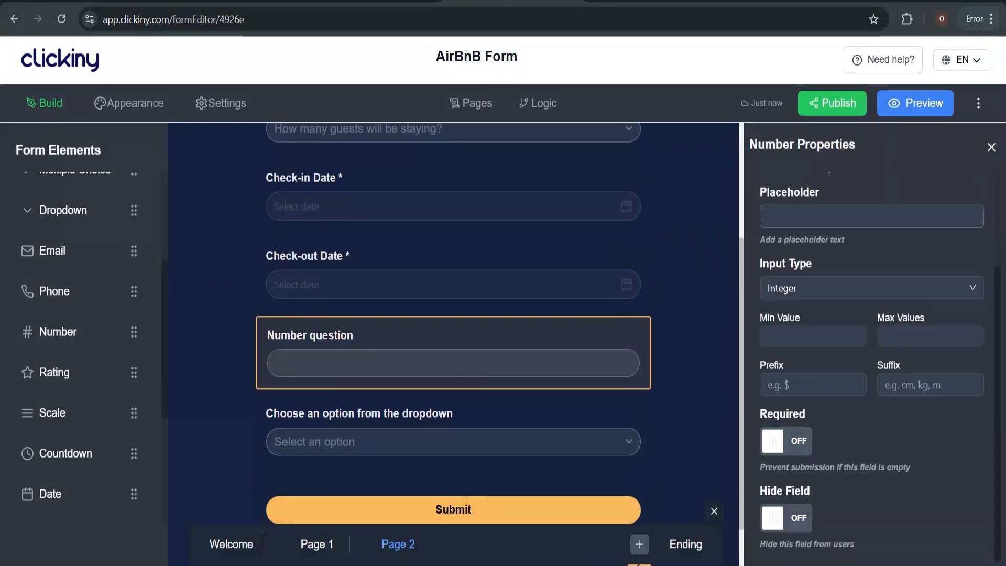
pyautogui.click(838, 217)
pyautogui.write('How many')
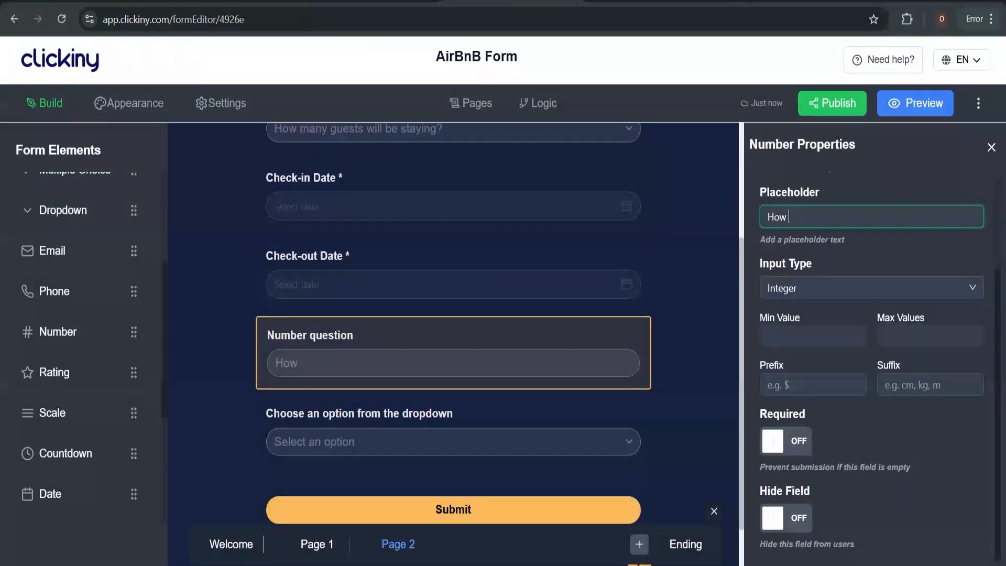
pyautogui.press('BackSpace')
pyautogui.press('BackSpace')
pyautogui.press('BackSpace')
pyautogui.press('BackSpace')
pyautogui.press('BackSpace')
pyautogui.press('BackSpace')
pyautogui.press('BackSpace')
pyautogui.press('BackSpace')
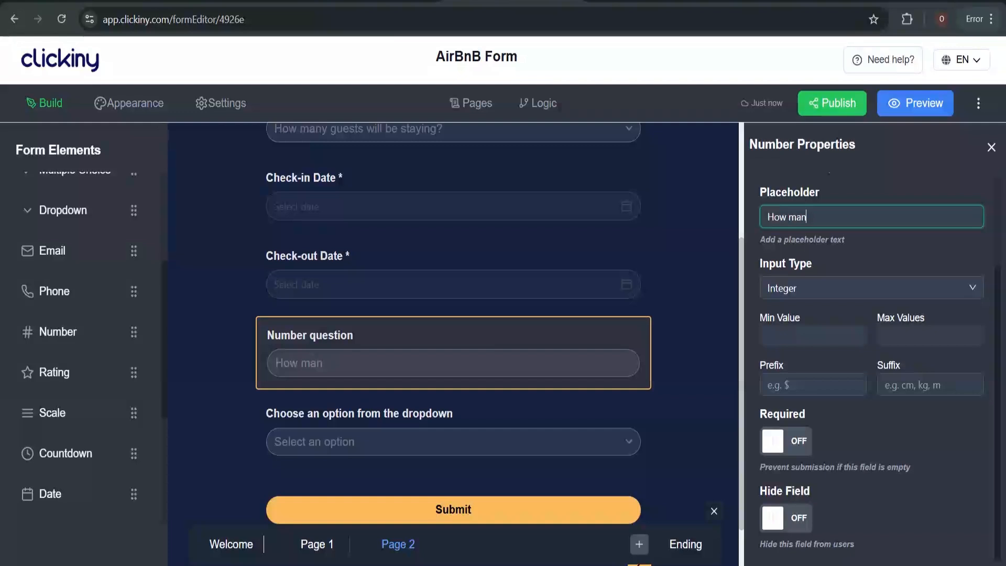
pyautogui.scroll(3, 871, 314)
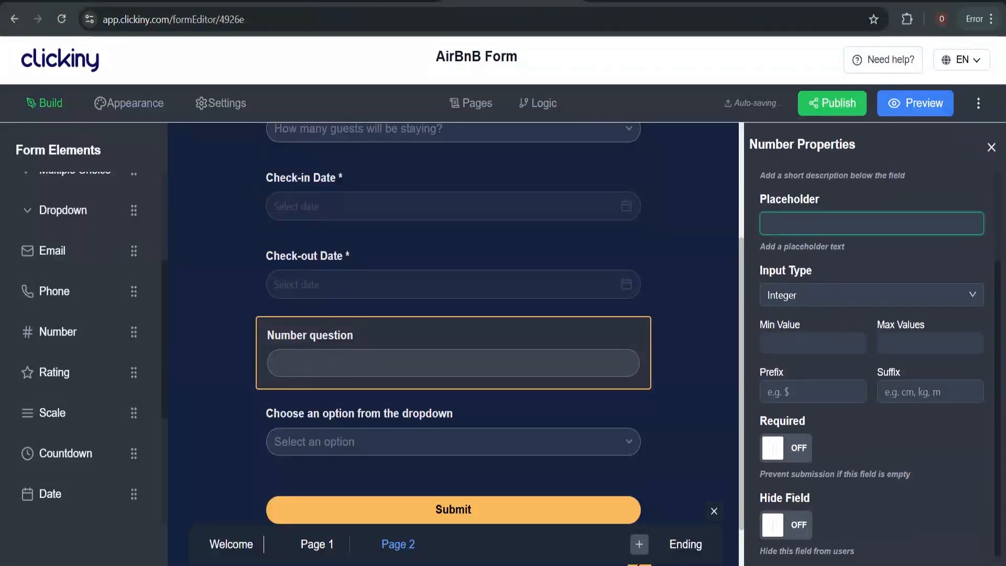
# Clear the Number question's label and bring up the ChatGPT form outline
pyautogui.click(858, 215)
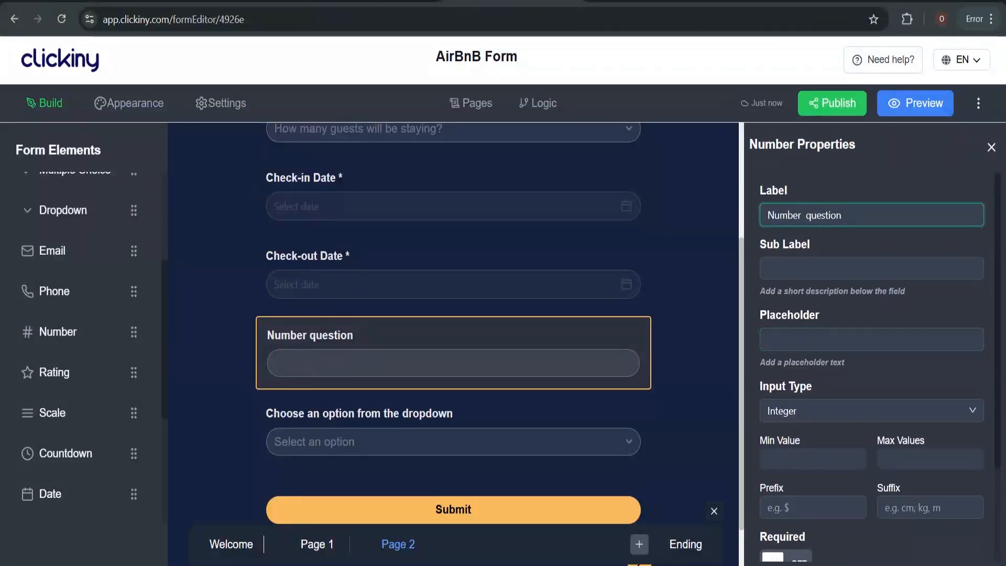
pyautogui.write('hOW')
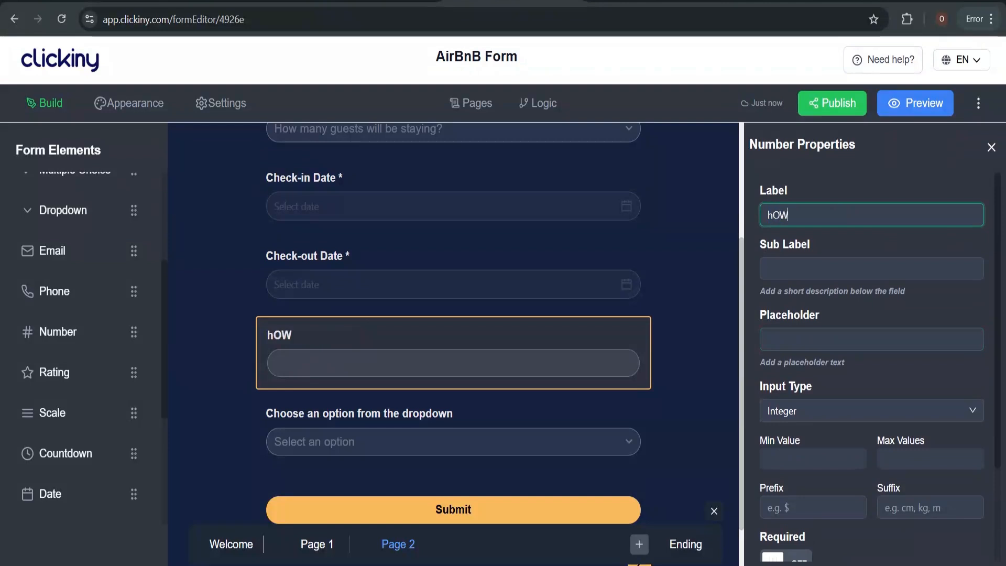
pyautogui.press('BackSpace')
pyautogui.press('BackSpace')
pyautogui.press('BackSpace')
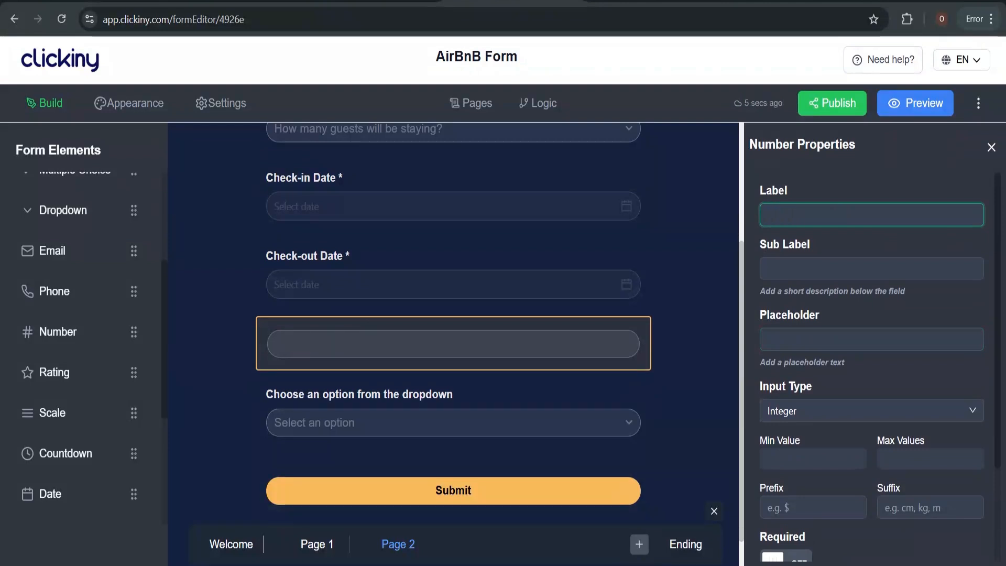
pyautogui.click(653, 1)
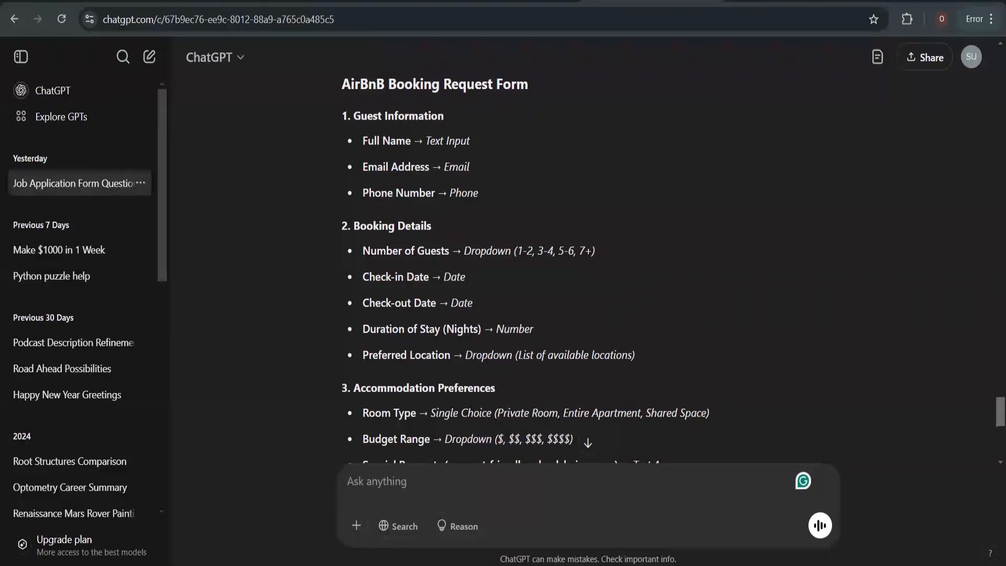
# Copy 'Duration of Stay (Nights)' from the ChatGPT outline and return to Clickiny
pyautogui.moveTo(475, 304); pyautogui.dragTo(481, 329)
pyautogui.hotkey('ctrl', 'c')
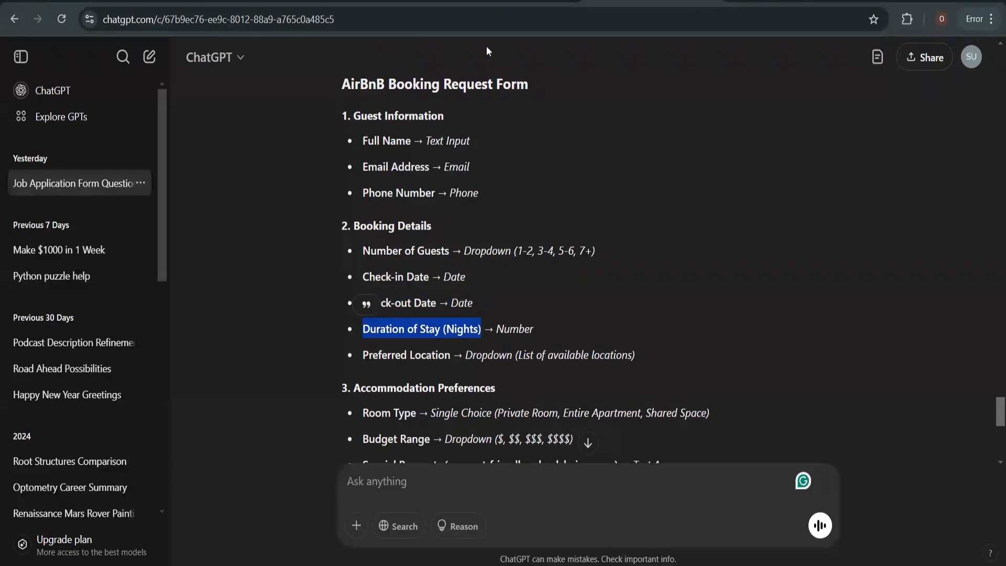
pyautogui.click(487, 2)
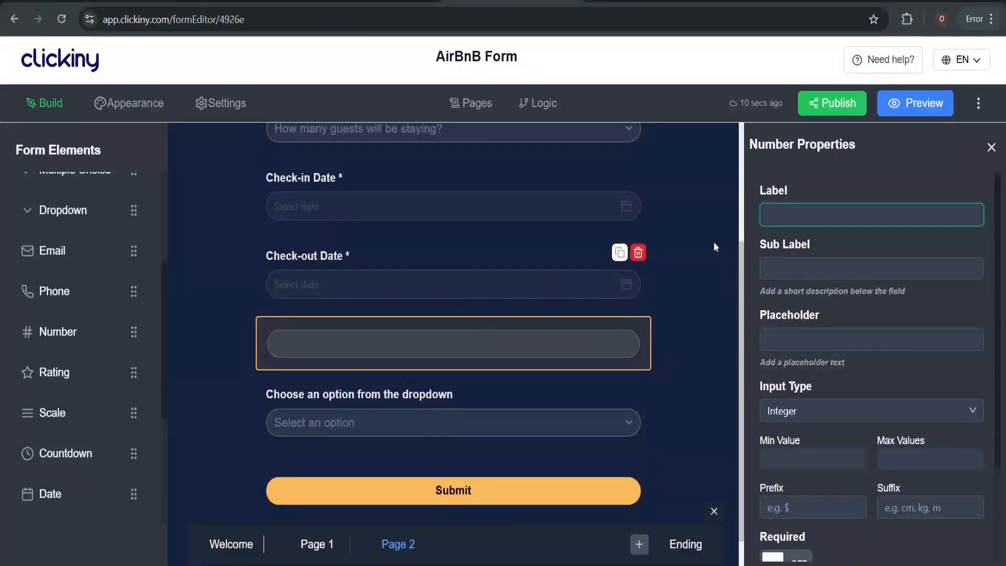
# Label the Number question 'Duration of Stay (Nights)' and mark it required
pyautogui.hotkey('ctrl', 'v')
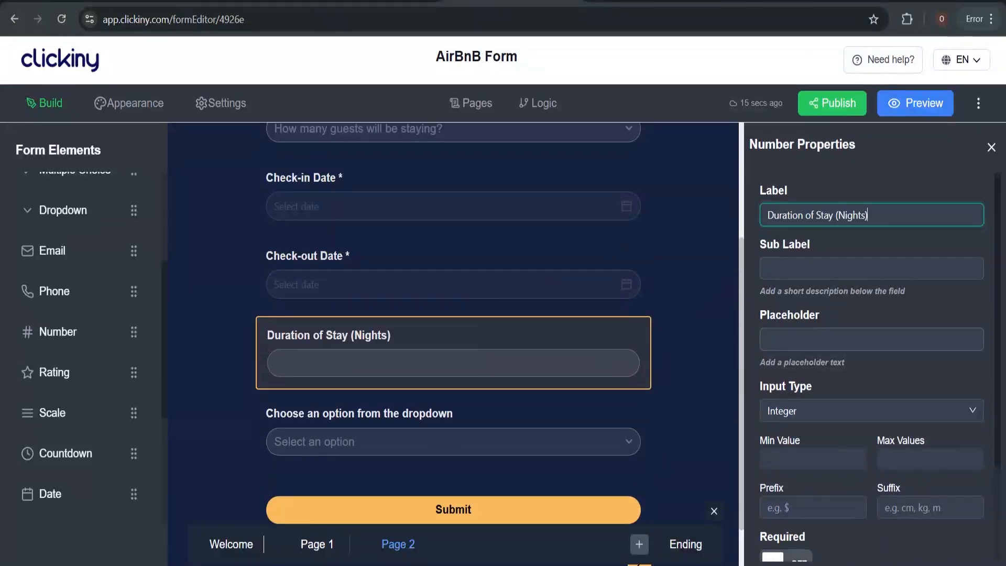
pyautogui.scroll(-3, 838, 441)
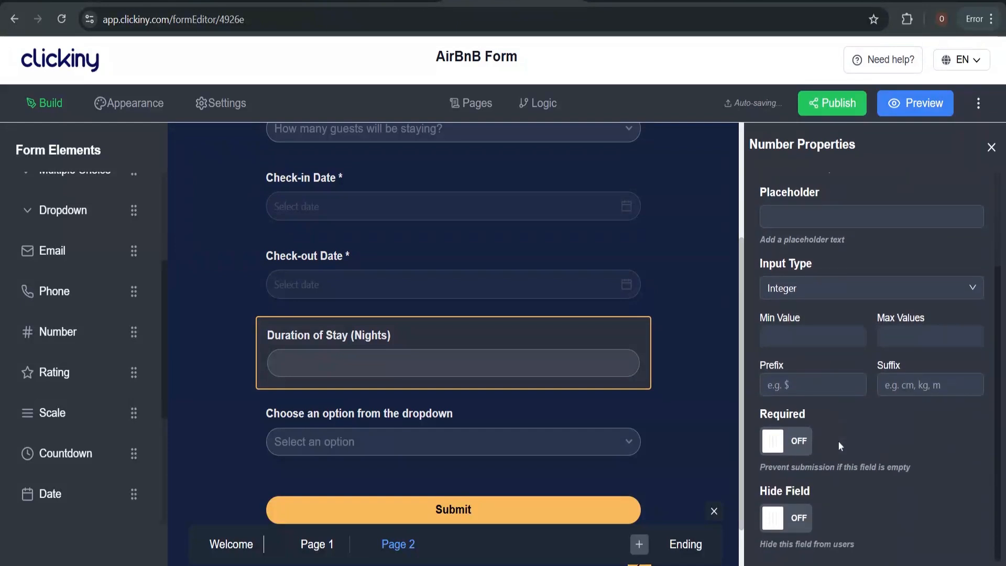
pyautogui.click(797, 440)
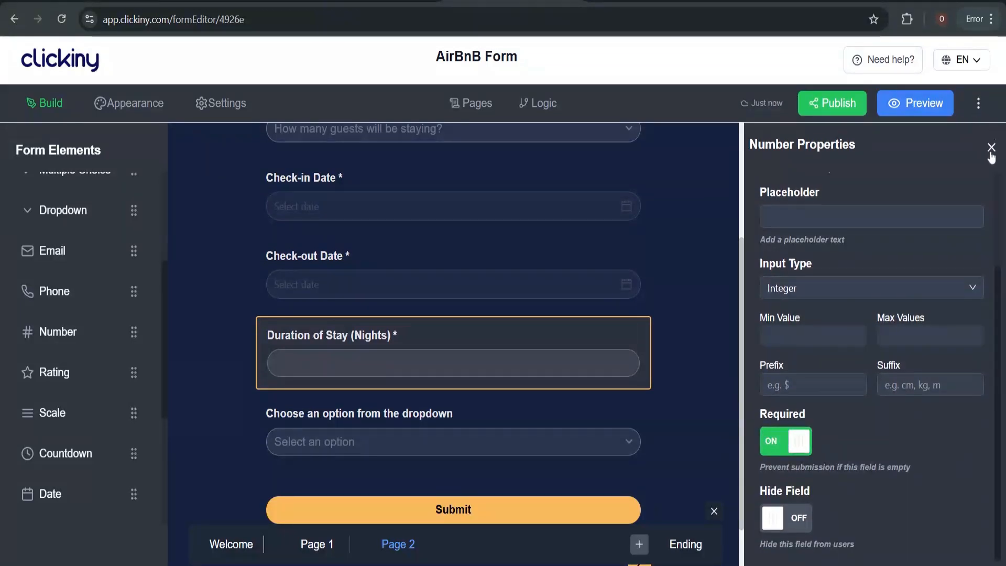
pyautogui.click(457, 434)
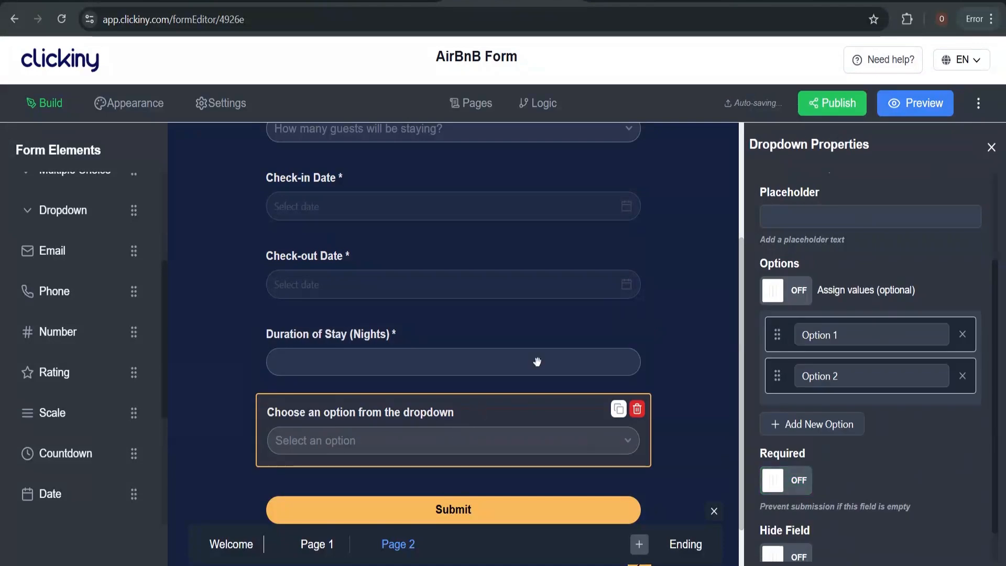
pyautogui.click(601, 4)
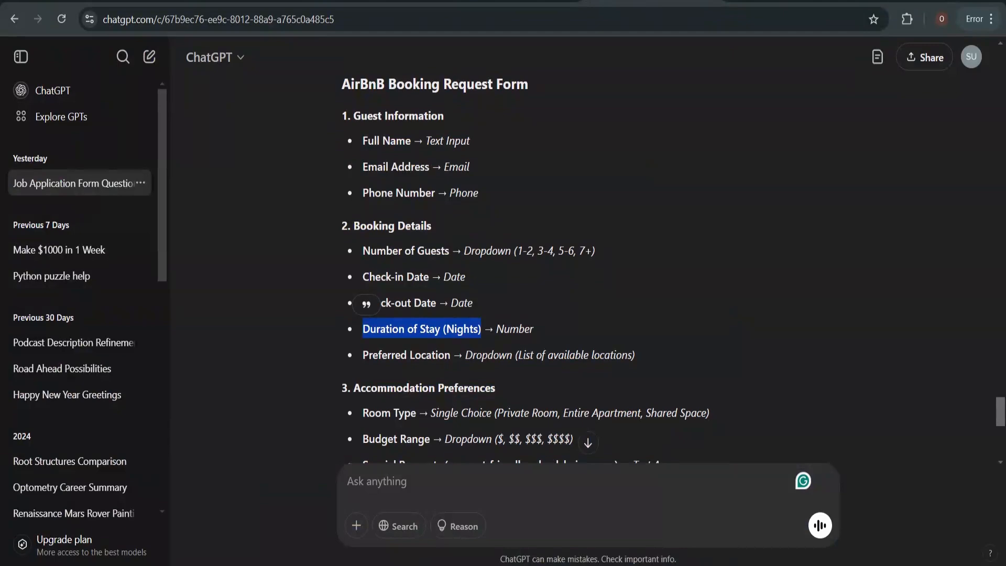
pyautogui.click(500, 4)
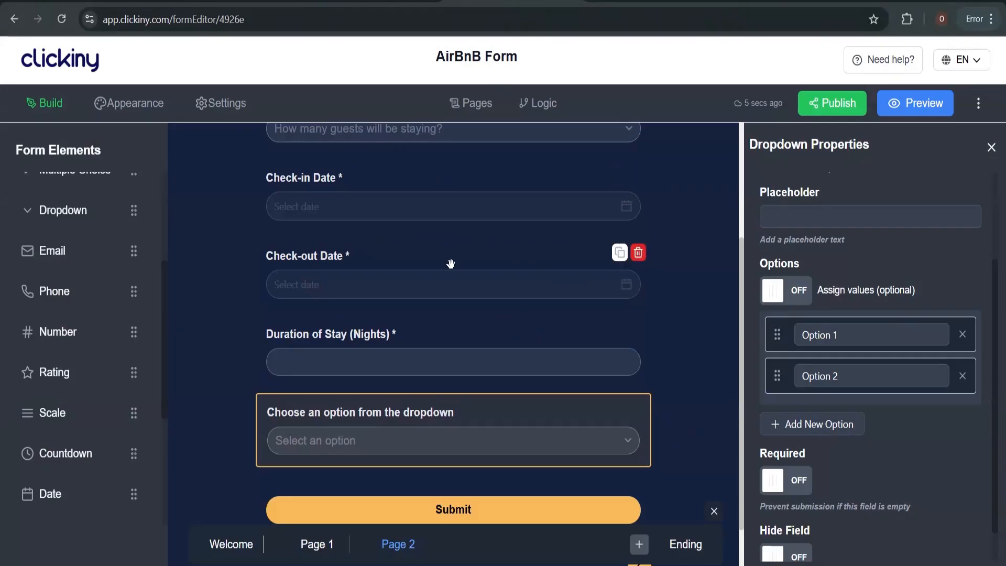
# Label the last Page 2 dropdown 'Preferred Location'
pyautogui.scroll(3, 869, 272)
pyautogui.click(860, 215)
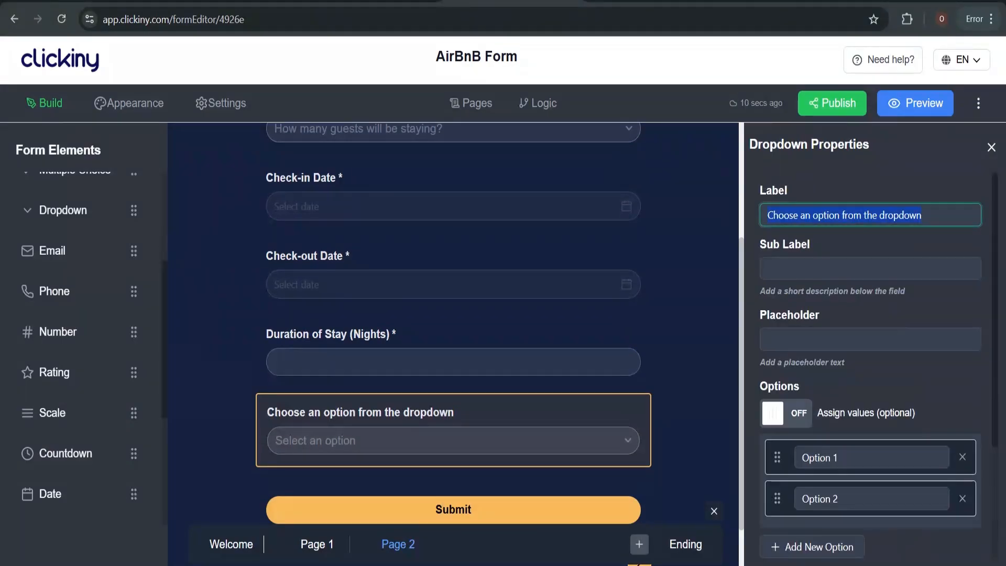
pyautogui.write('Preferred Location')
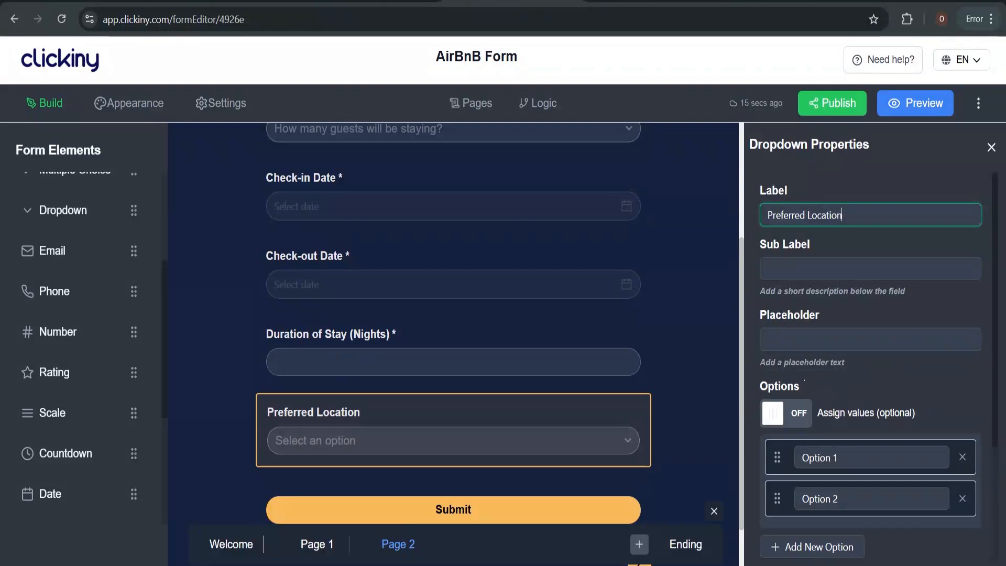
# Rename the dropdown's first two options to Paris and London
pyautogui.click(830, 458)
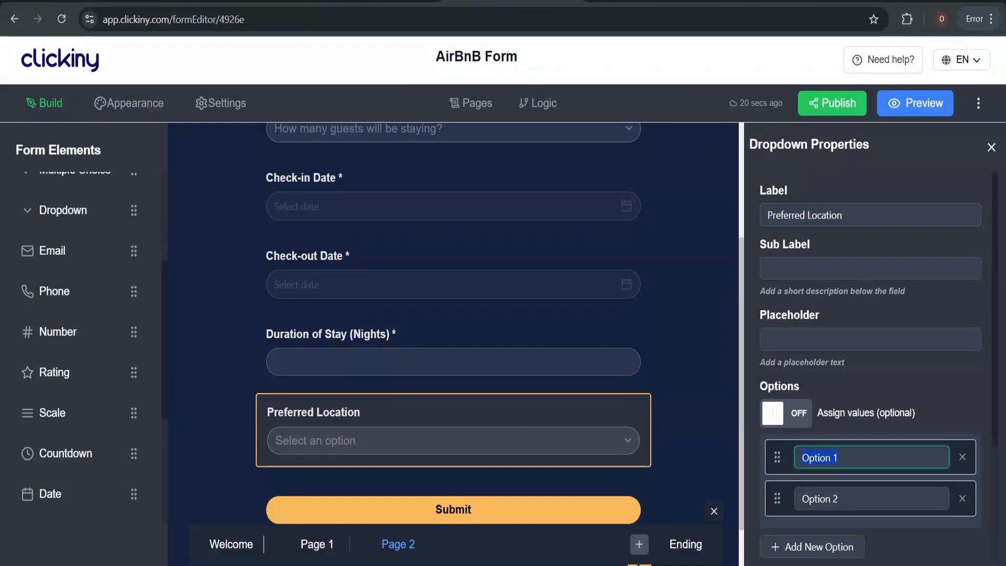
pyautogui.write('pA')
pyautogui.press('BackSpace')
pyautogui.press('BackSpace')
pyautogui.write('P')
pyautogui.press('BackSpace')
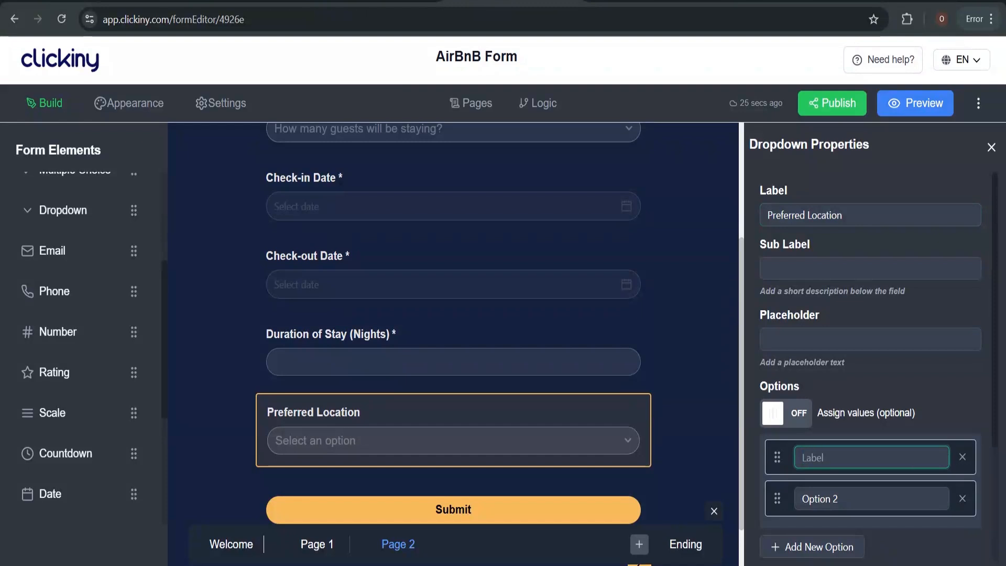
pyautogui.write('Paris')
pyautogui.click(837, 498)
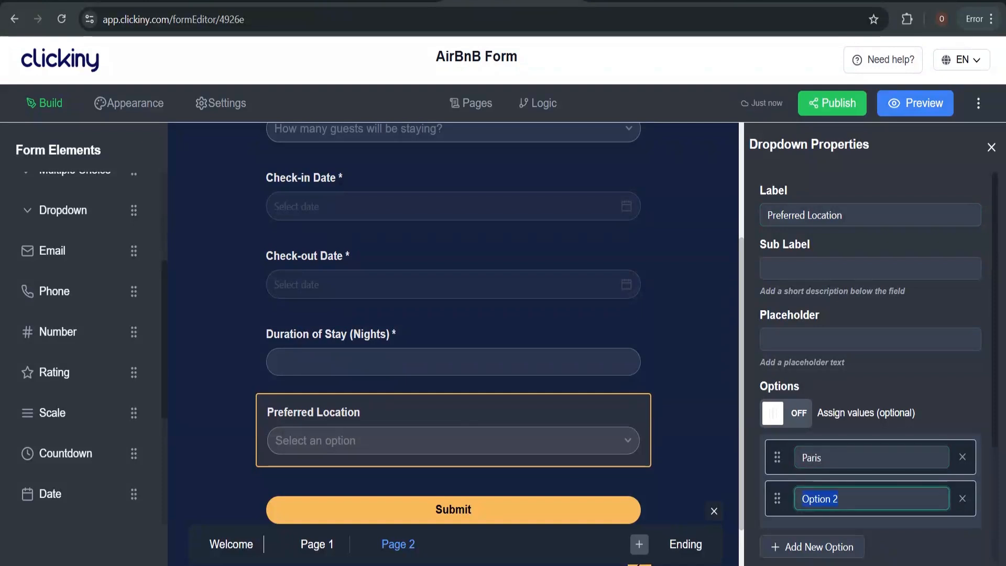
pyautogui.write('L')
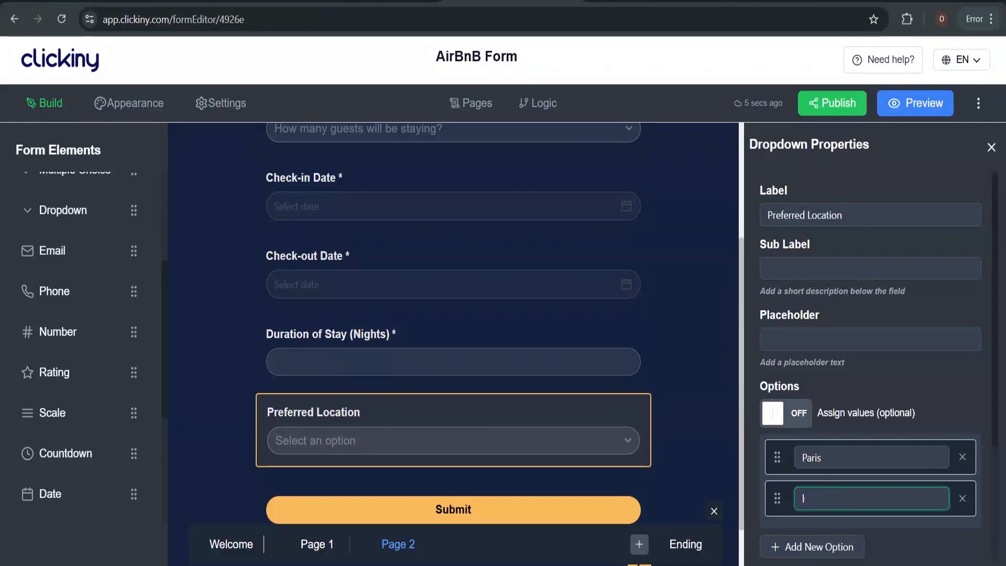
pyautogui.write('ondon')
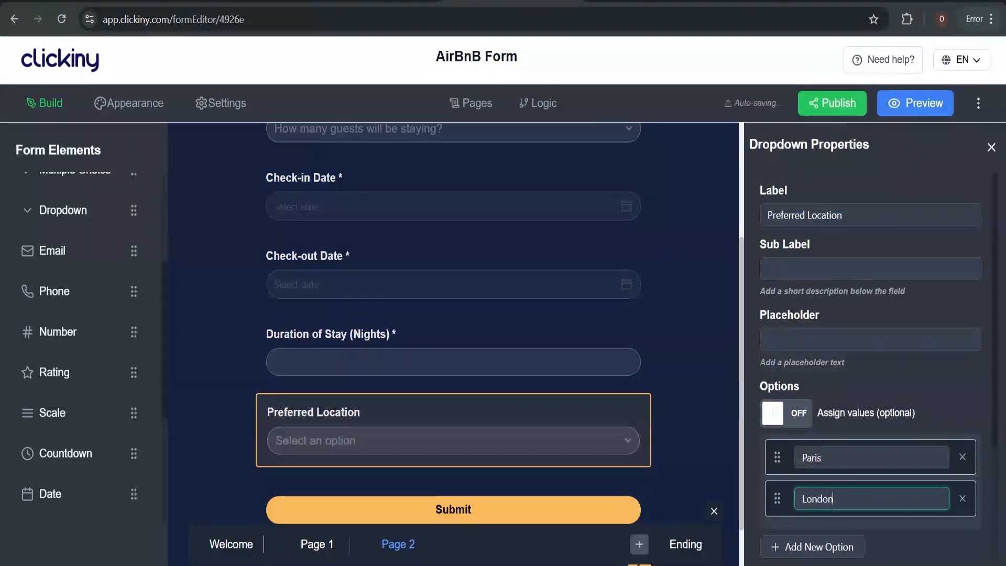
# Add Munich and Madrid as the third and fourth options
pyautogui.scroll(-2, 835, 464)
pyautogui.click(835, 464)
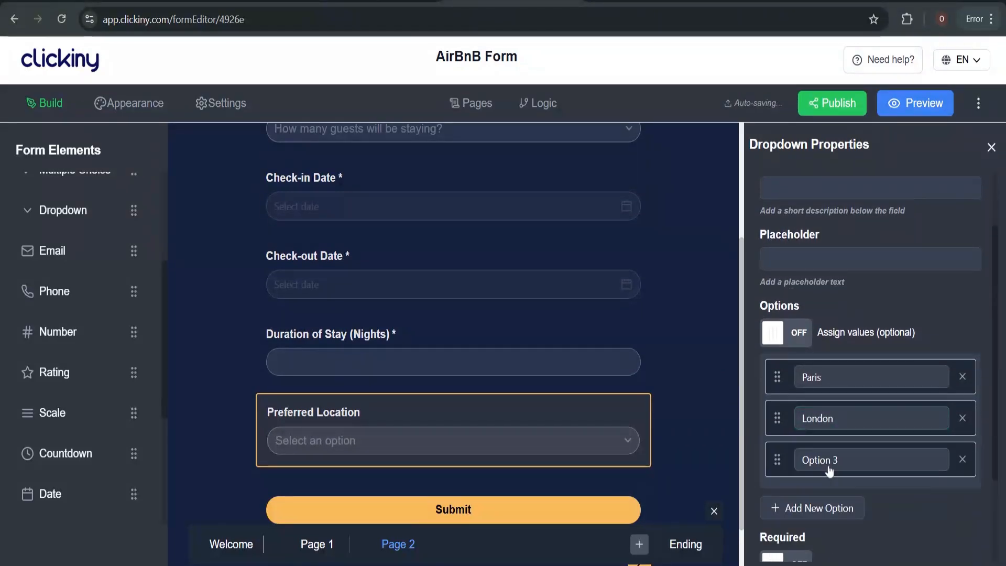
pyautogui.tripleClick(840, 457)
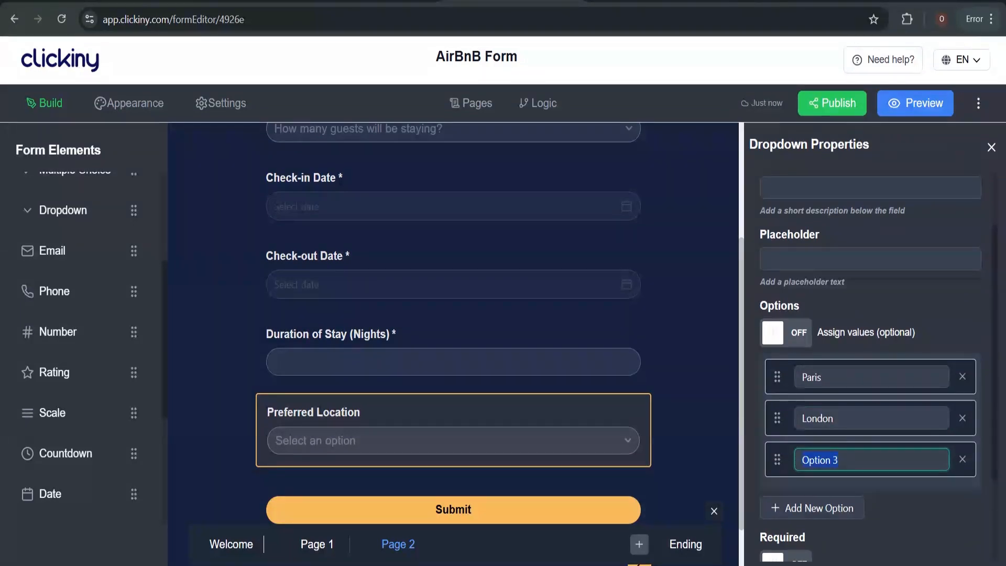
pyautogui.write('Munich')
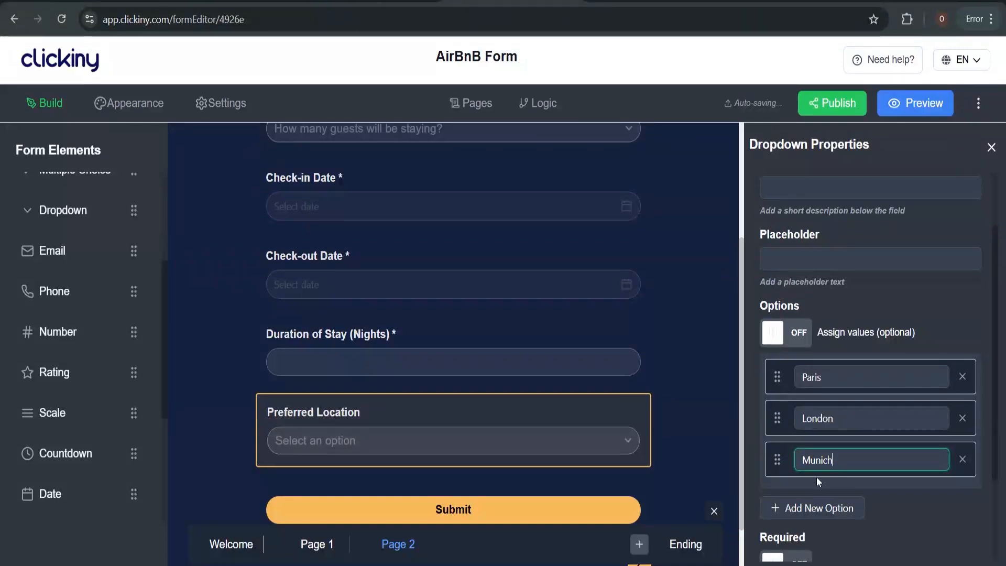
pyautogui.click(817, 507)
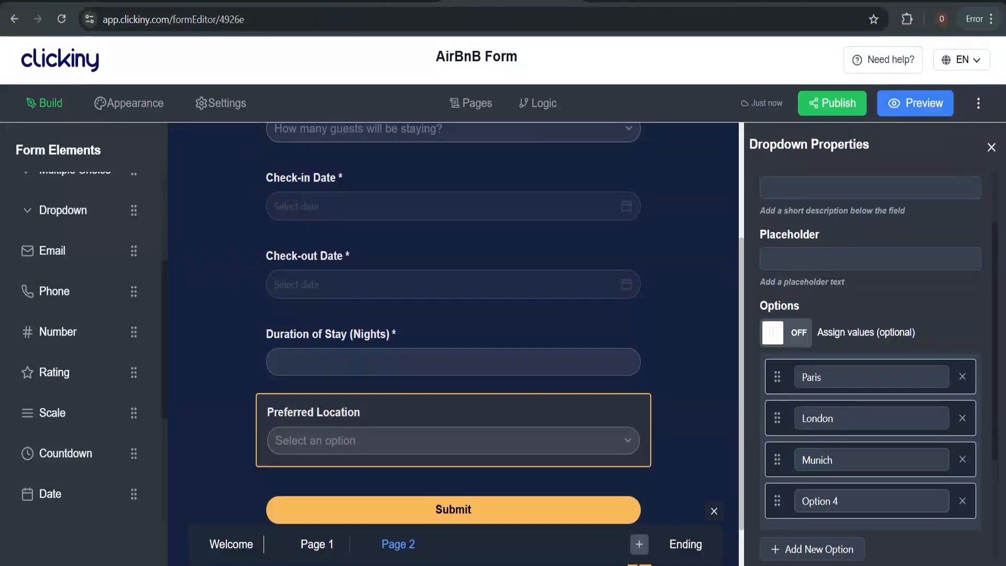
pyautogui.click(819, 501)
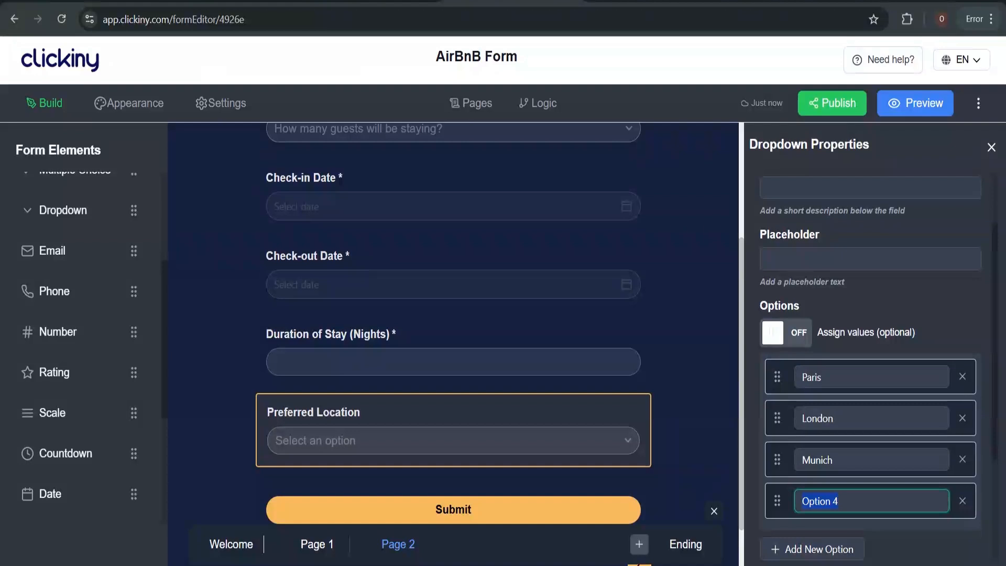
pyautogui.write('Madrid')
# Set the Preferred Location placeholder to 'Which City would you like to stay in?'
pyautogui.scroll(2, 854, 338)
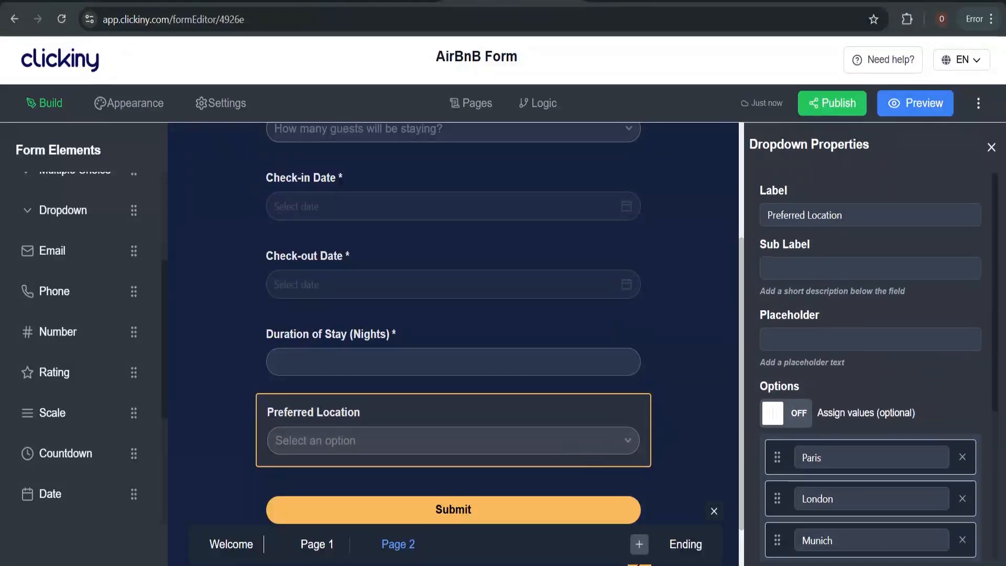
pyautogui.click(855, 339)
pyautogui.write('W')
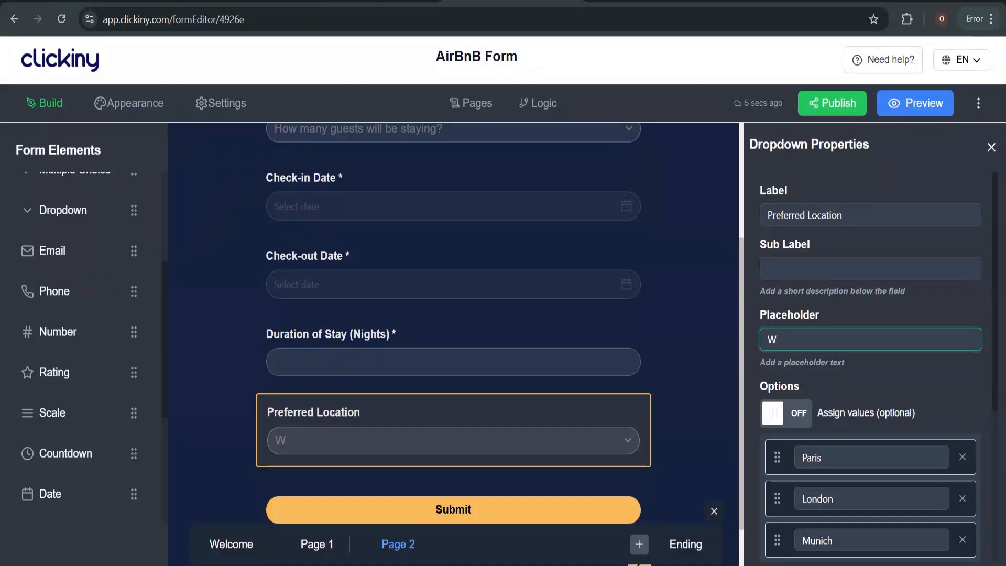
pyautogui.write('hich')
pyautogui.press('BackSpace')
pyautogui.press('BackSpace')
pyautogui.press('BackSpace')
pyautogui.press('BackSpace')
pyautogui.write('at City')
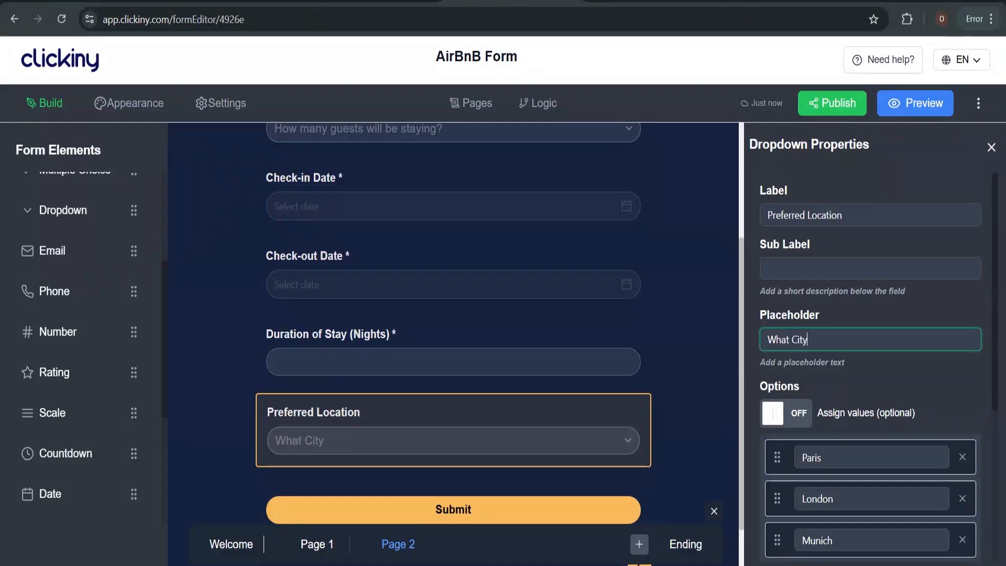
pyautogui.write(' would you like to stay')
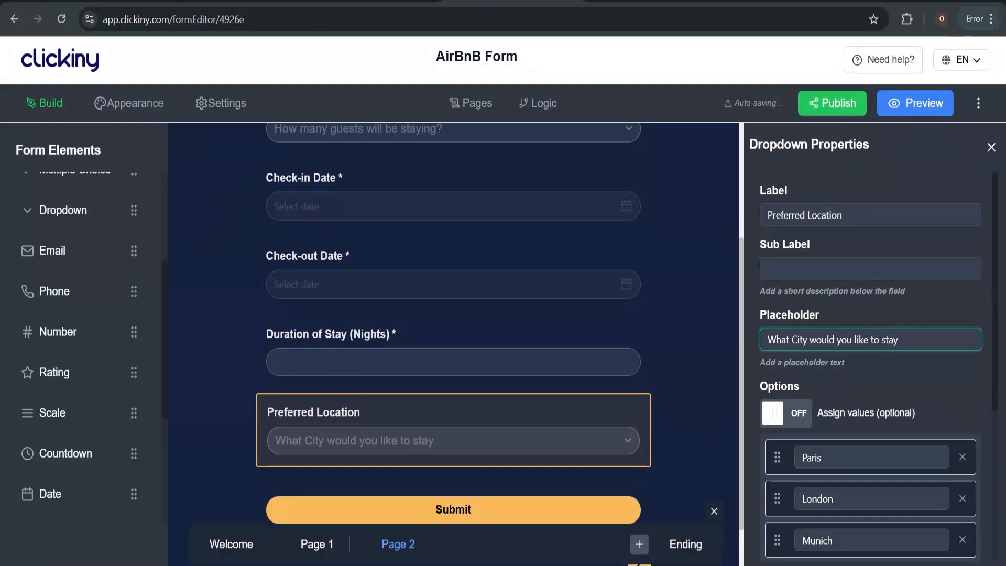
pyautogui.write(' in')
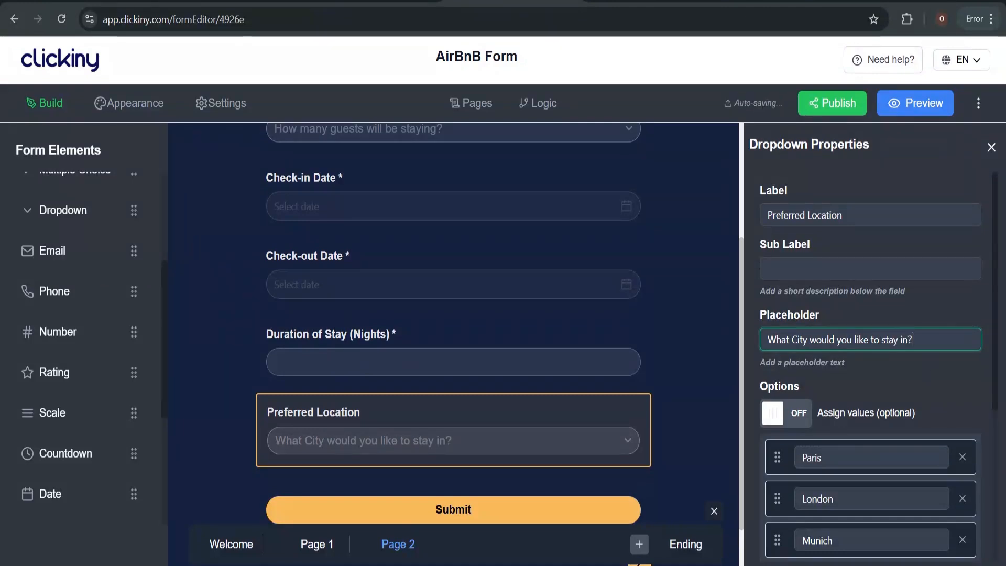
pyautogui.doubleClick(776, 340)
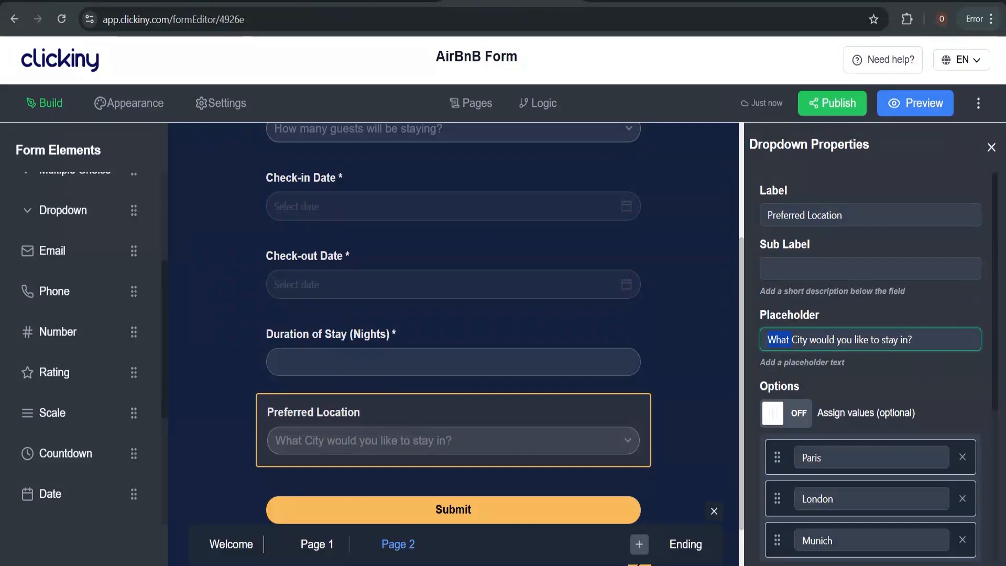
pyautogui.write('Which')
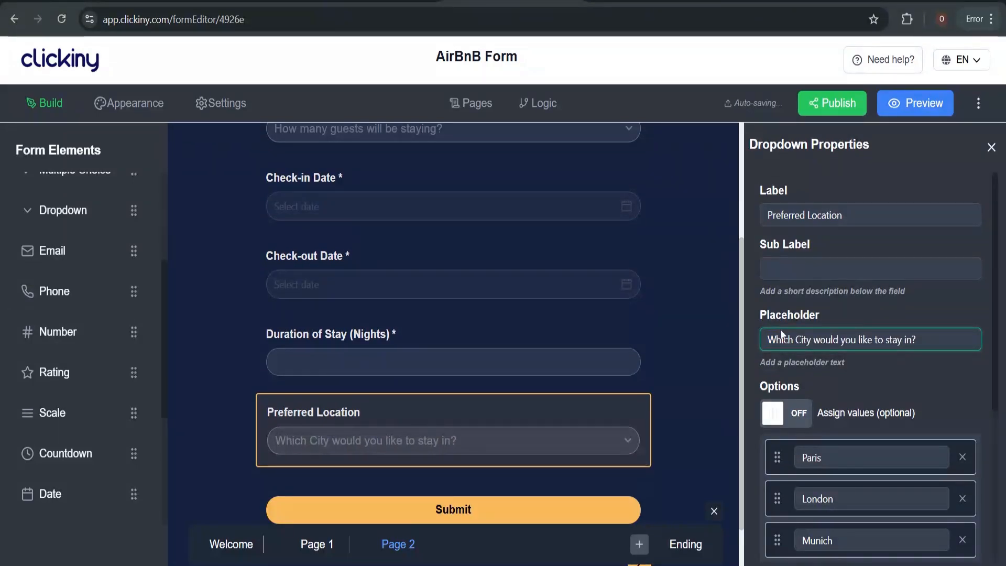
# Turn on Required for the Preferred Location field
pyautogui.scroll(3, 545, 352)
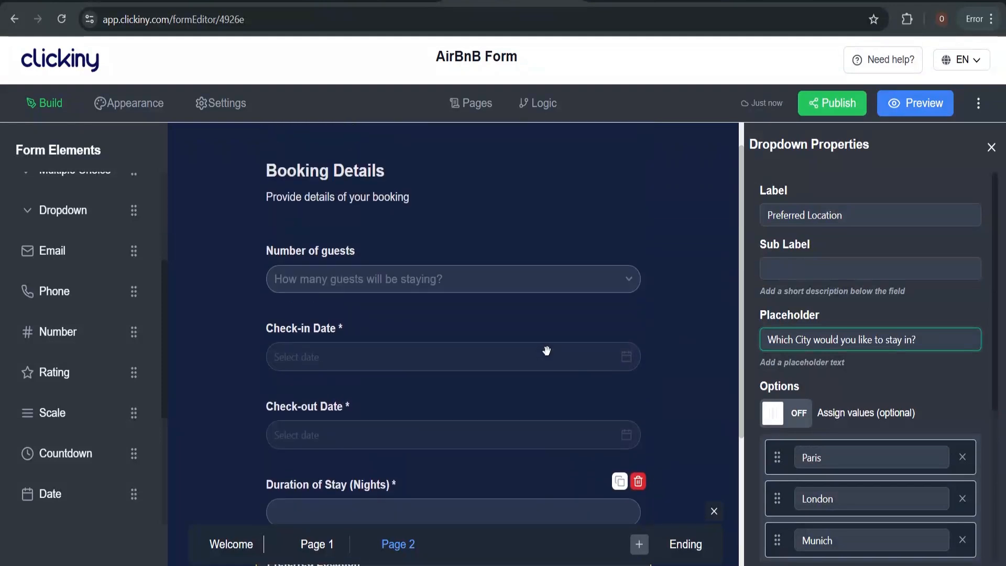
pyautogui.scroll(-4, 547, 350)
pyautogui.scroll(-1, 546, 350)
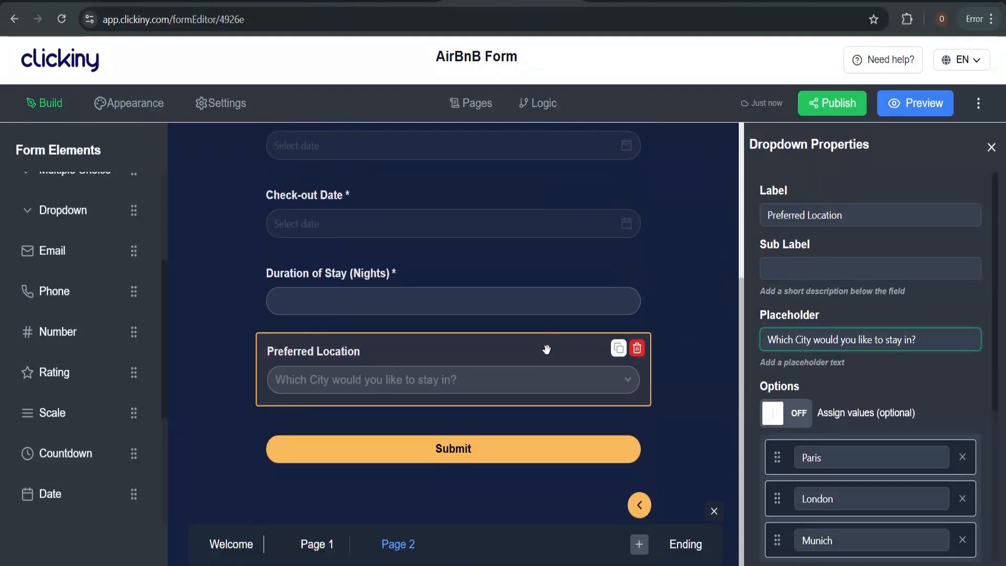
pyautogui.scroll(3, 546, 349)
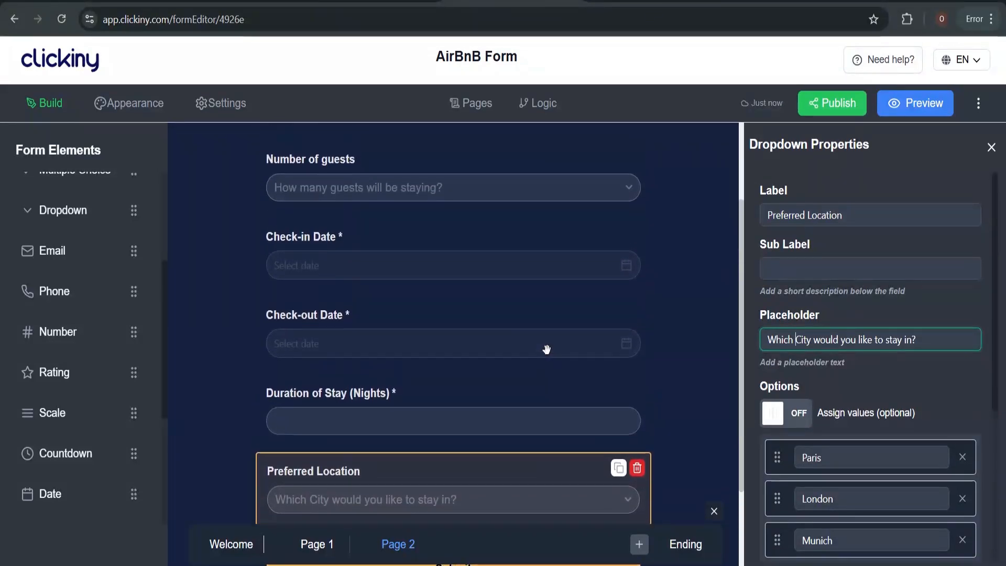
pyautogui.scroll(3, 546, 350)
pyautogui.scroll(-1, 863, 352)
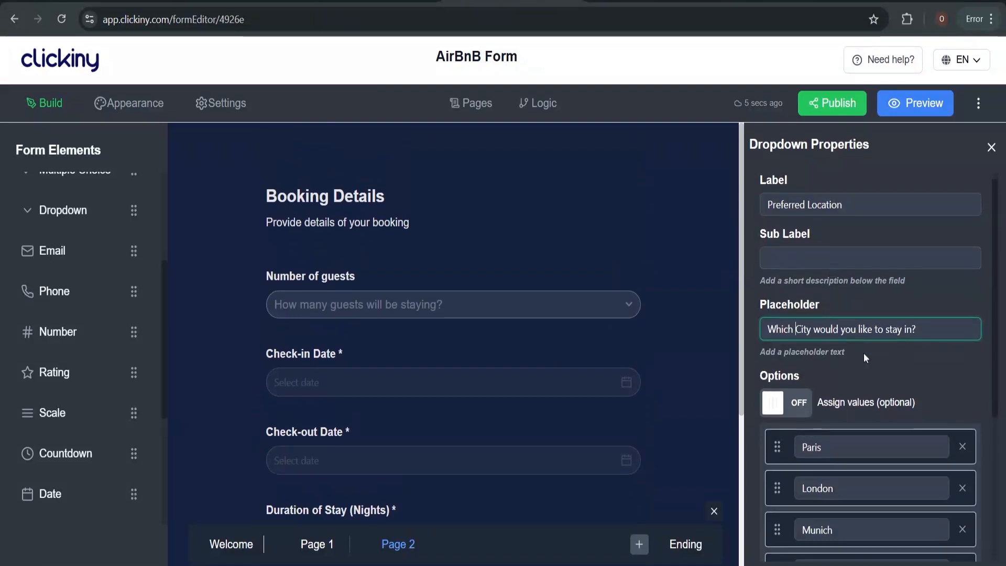
pyautogui.scroll(-5, 863, 353)
pyautogui.click(798, 442)
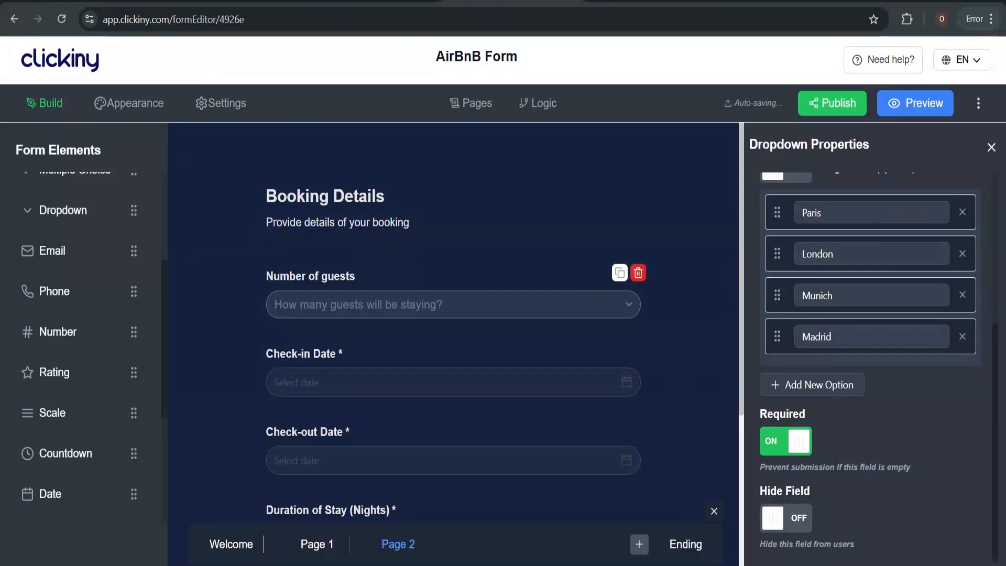
# Review Pages 1 and 2, add a new empty Page 3, and bring up the ChatGPT outline
pyautogui.scroll(-4, 591, 307)
pyautogui.scroll(4, 590, 307)
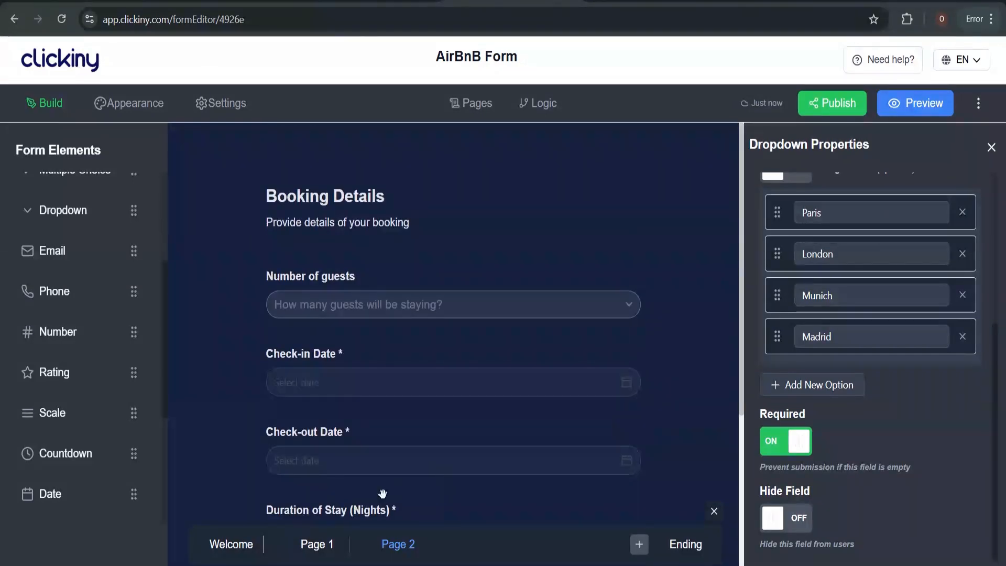
pyautogui.click(326, 547)
pyautogui.scroll(-2, 455, 320)
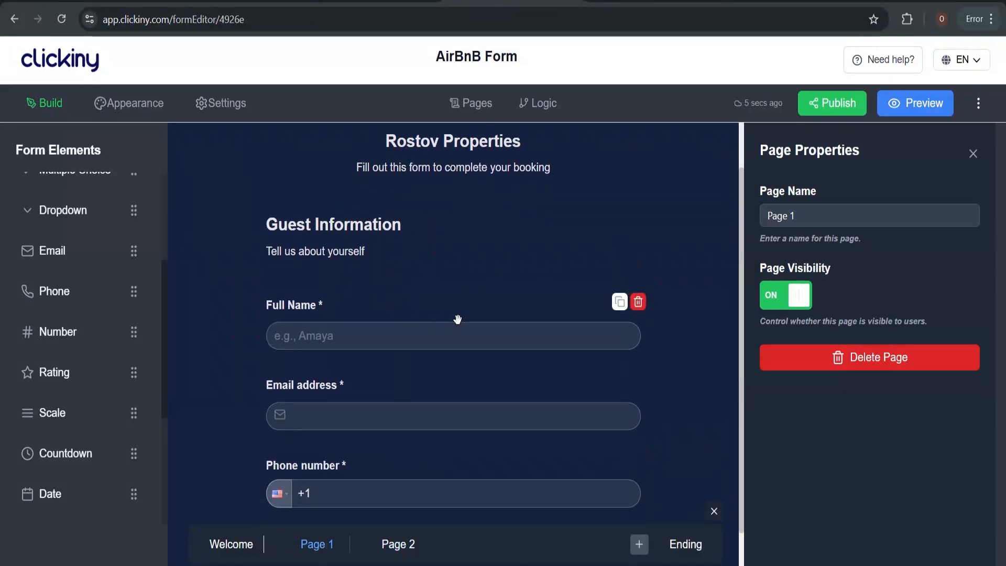
pyautogui.click(390, 545)
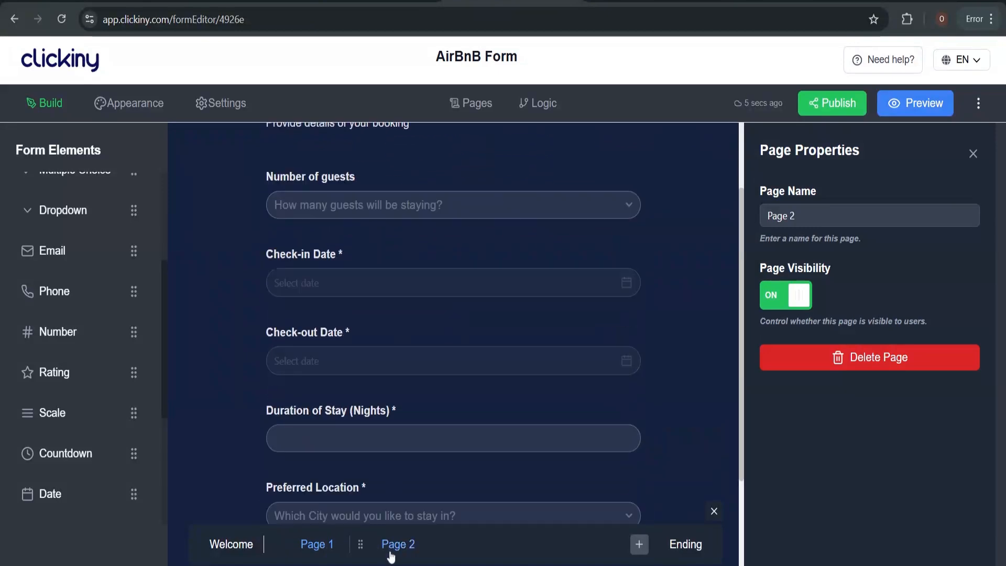
pyautogui.scroll(2, 421, 343)
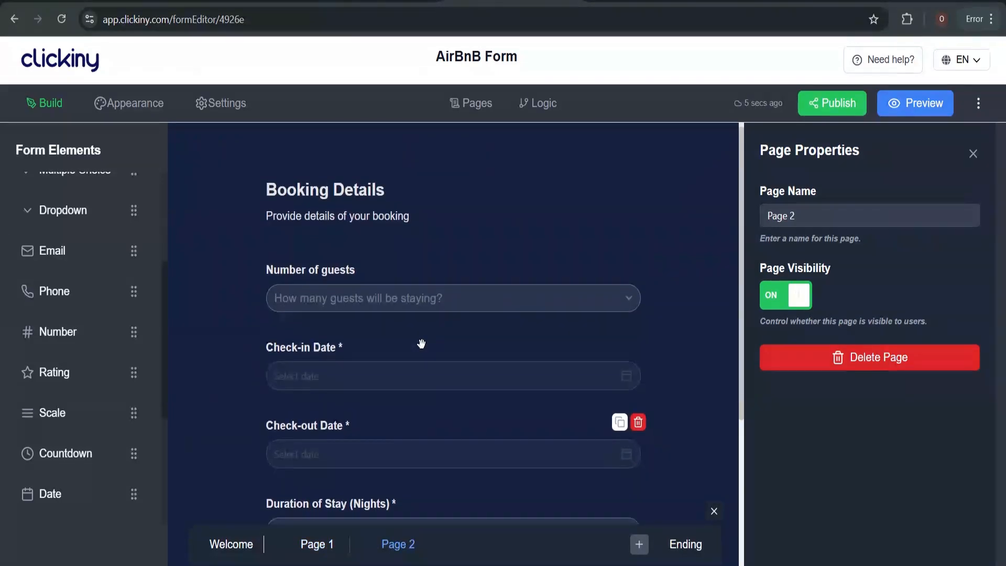
pyautogui.scroll(-3, 421, 344)
pyautogui.click(639, 545)
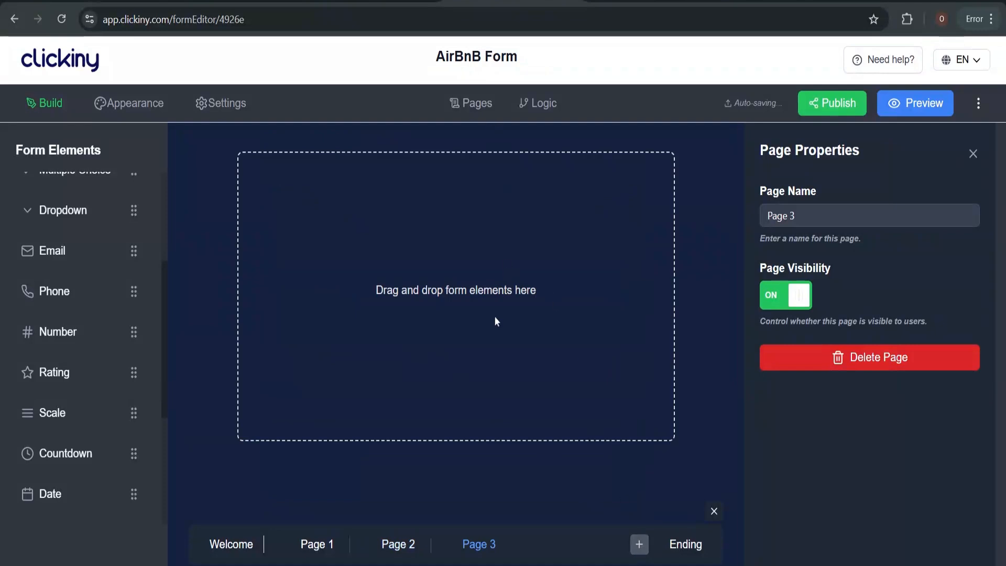
pyautogui.click(628, 1)
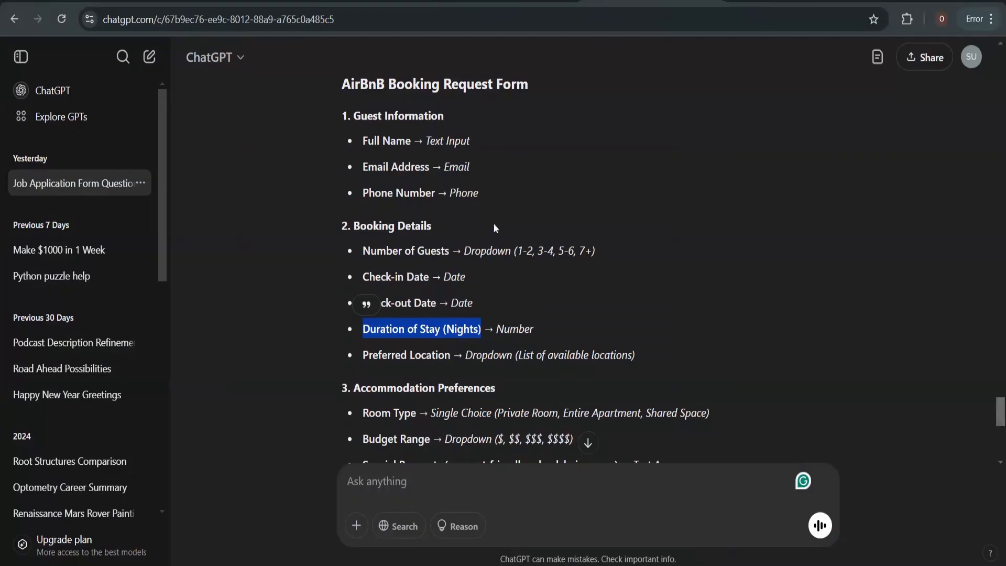
# Scroll the ChatGPT outline and select the Accommodation Preferences section
pyautogui.scroll(-1, 494, 224)
pyautogui.scroll(-3, 462, 253)
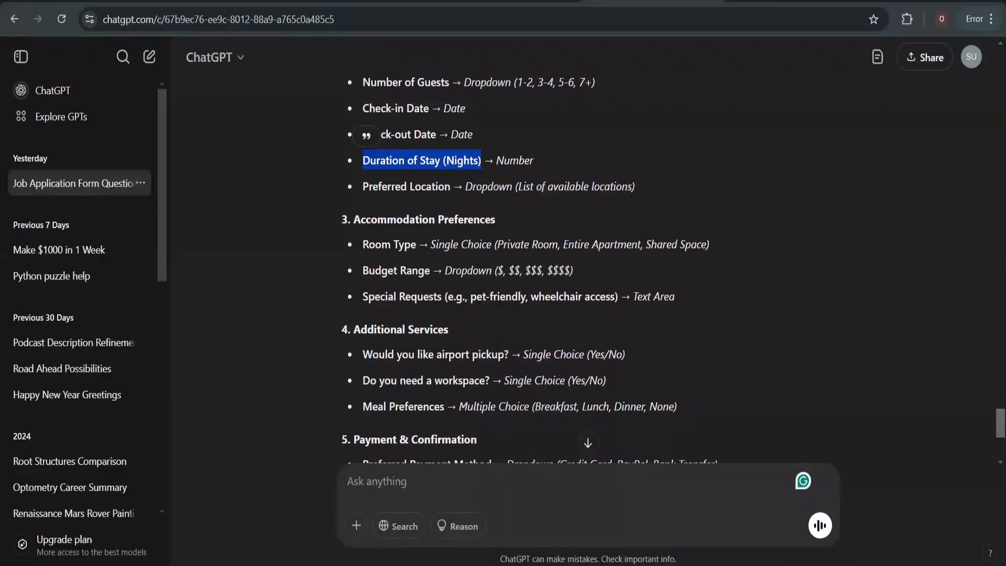
pyautogui.moveTo(353, 219); pyautogui.dragTo(497, 218)
pyautogui.hotkey('ctrl', 'c')
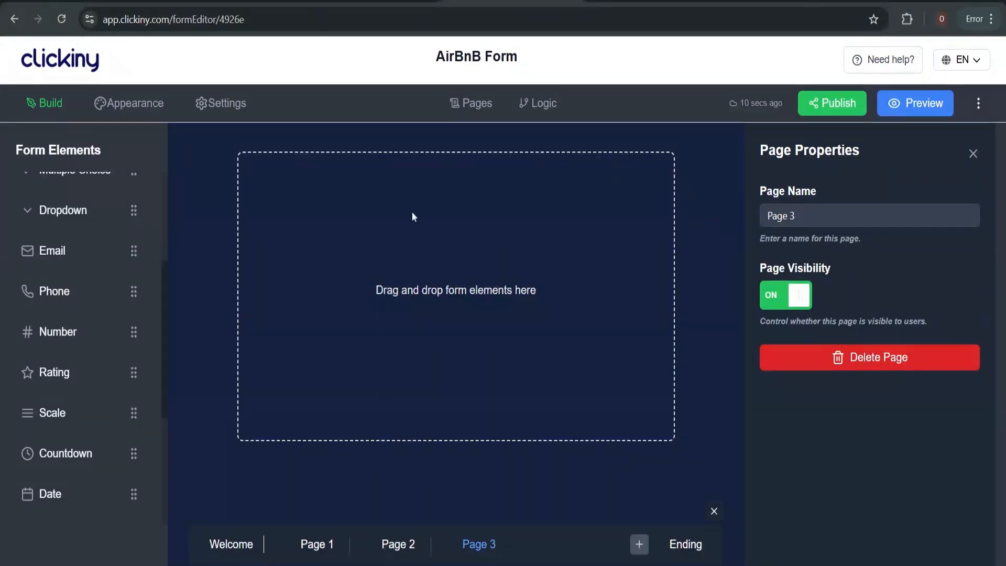
# Add a heading block to Page 3 and draft its title and subheading text
pyautogui.scroll(4, 47, 246)
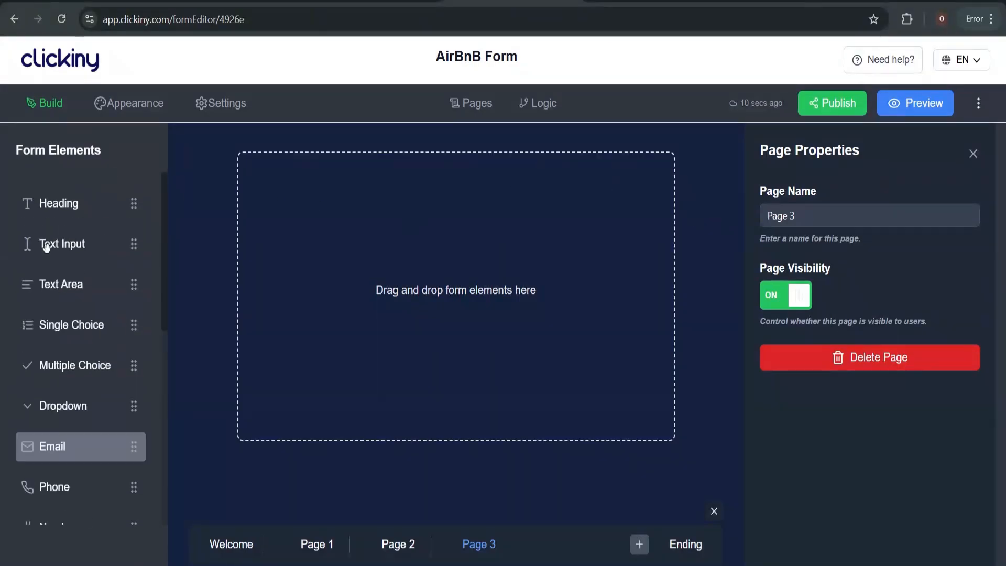
pyautogui.click(63, 202)
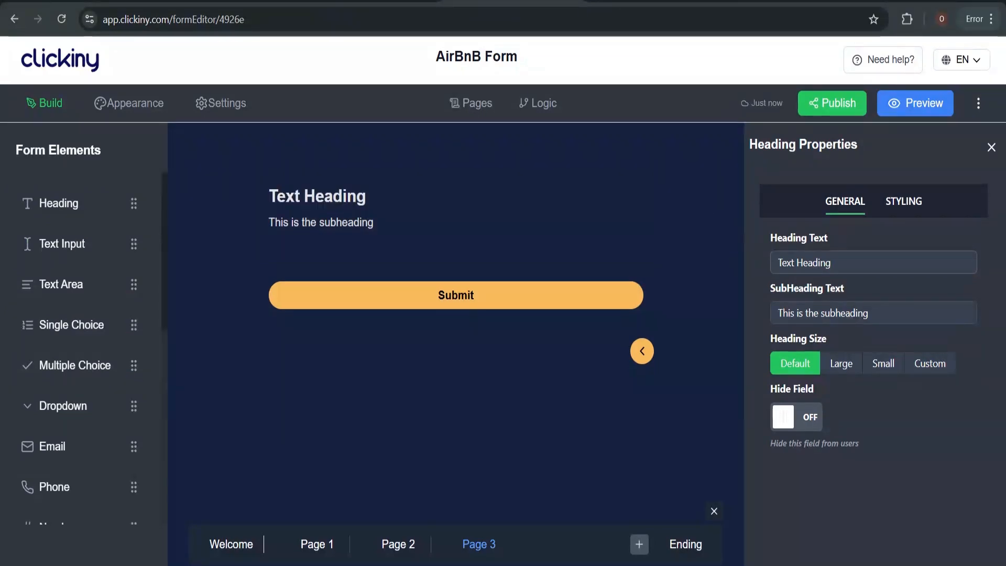
pyautogui.click(838, 262)
pyautogui.hotkey('ctrl', 'v')
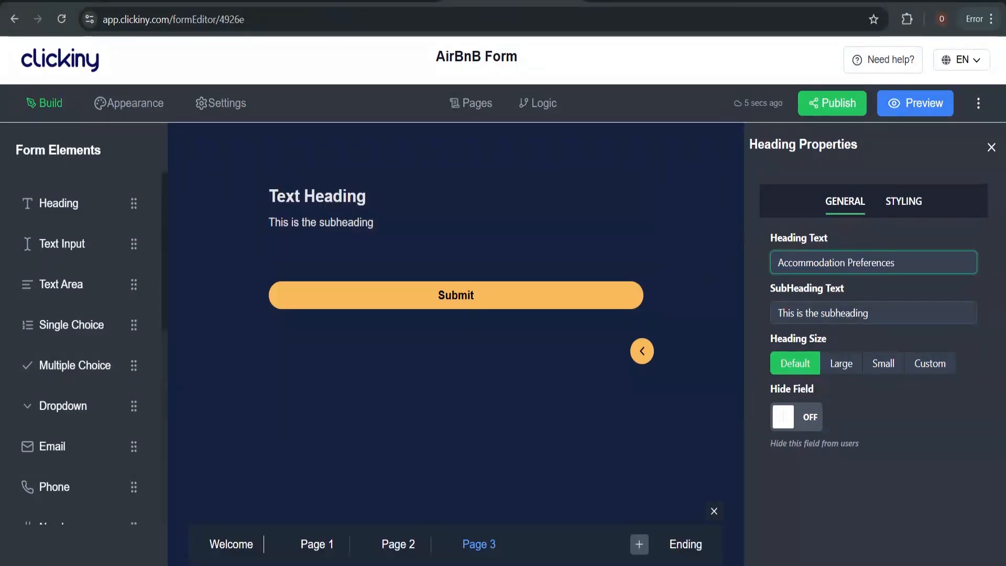
pyautogui.press('Tab')
pyautogui.write('Which type of accommodation would you prefer?')
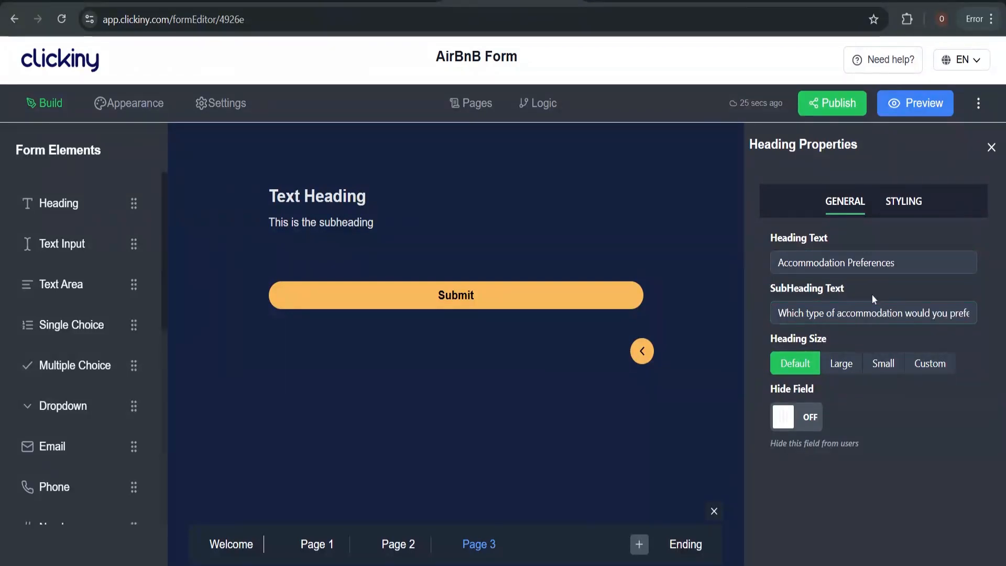
pyautogui.hotkey('ctrl', 'a')
pyautogui.hotkey('ctrl', 'c')
pyautogui.press('BackSpace')
# Paste 'Which type of accommodation would you prefer?' as the subheading and close both settings panels
pyautogui.click(991, 147)
pyautogui.click(763, 189)
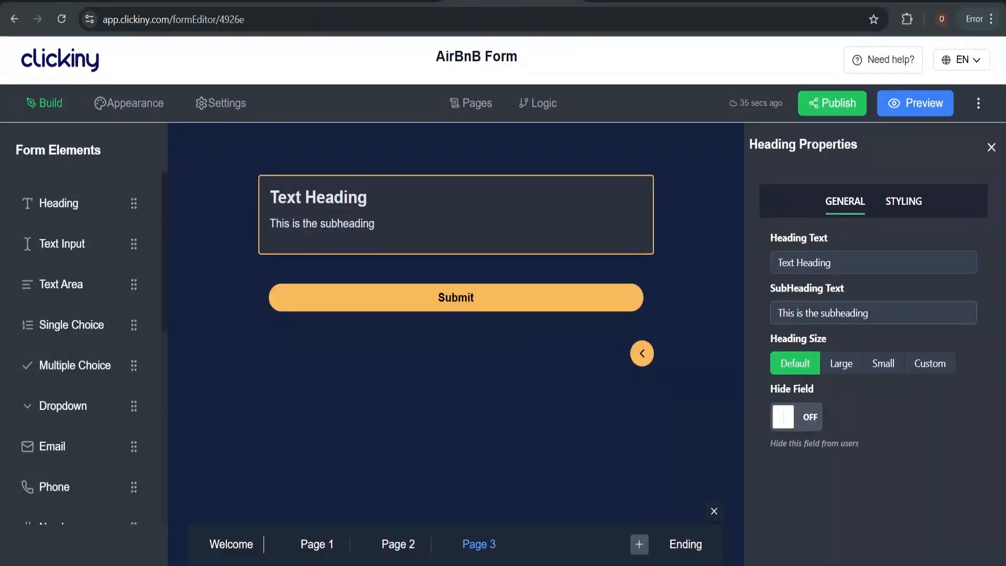
pyautogui.click(859, 313)
pyautogui.hotkey('ctrl', 'a')
pyautogui.hotkey('ctrl', 'v')
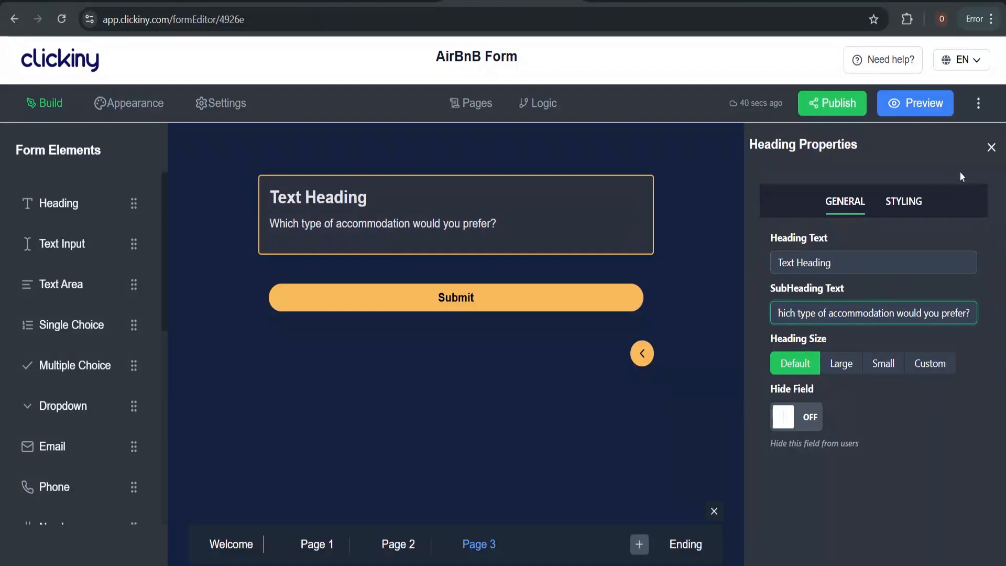
pyautogui.click(991, 149)
pyautogui.click(984, 152)
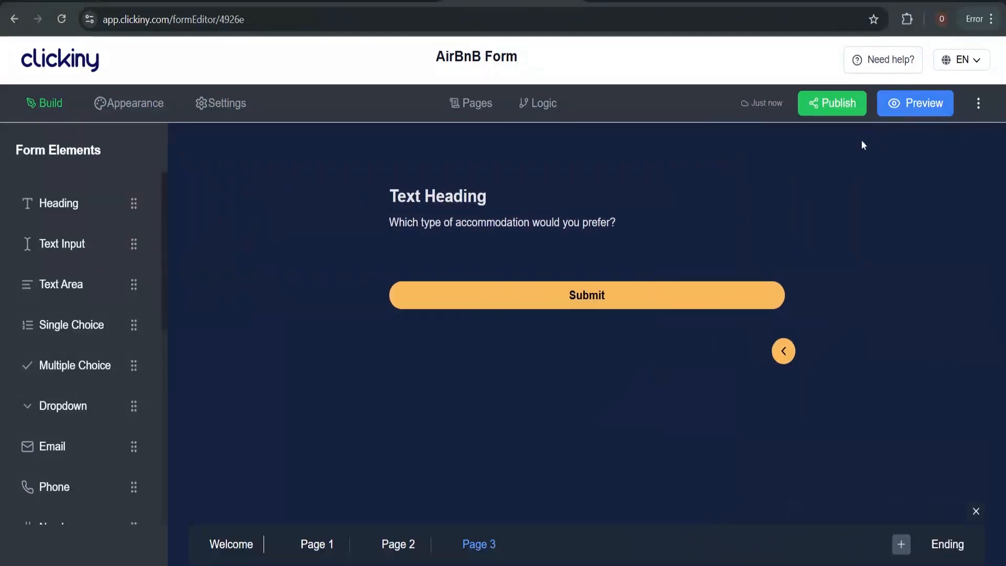
# Place a Single Choice, a Dropdown and a Text Area under the Page 3 heading
pyautogui.click(650, 2)
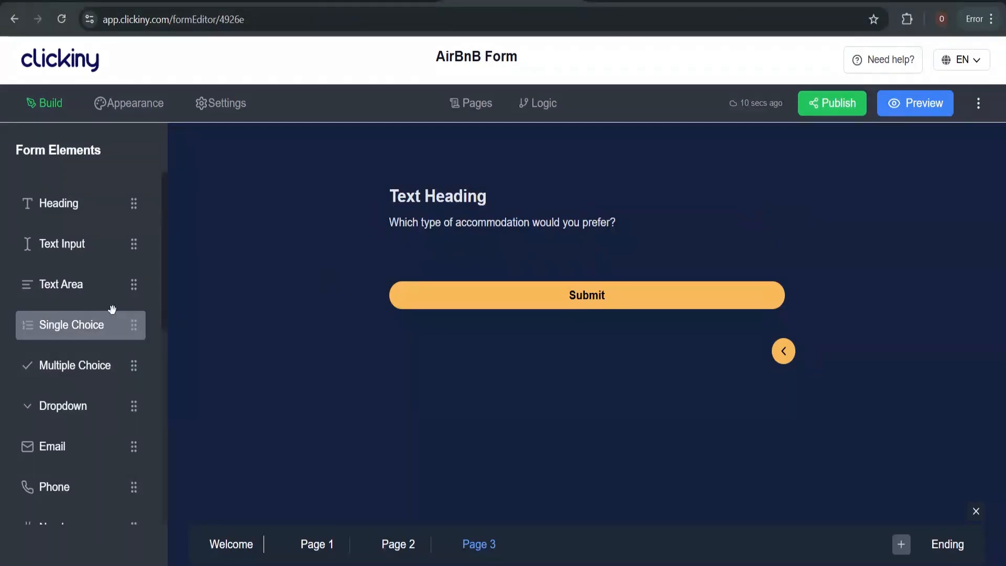
pyautogui.moveTo(138, 321); pyautogui.dragTo(456, 280)
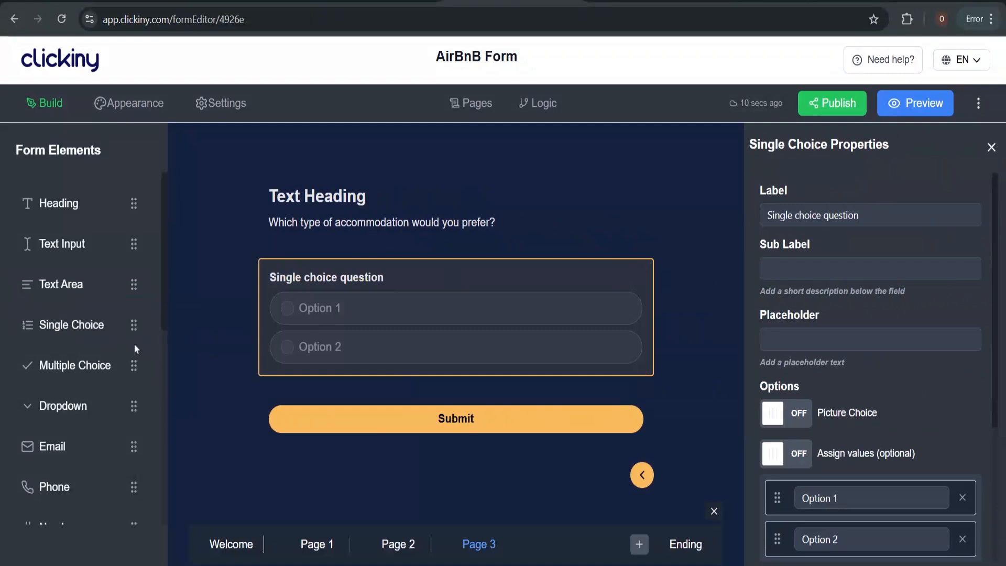
pyautogui.scroll(-2, 81, 309)
pyautogui.moveTo(81, 309); pyautogui.dragTo(272, 421)
pyautogui.scroll(2, 68, 236)
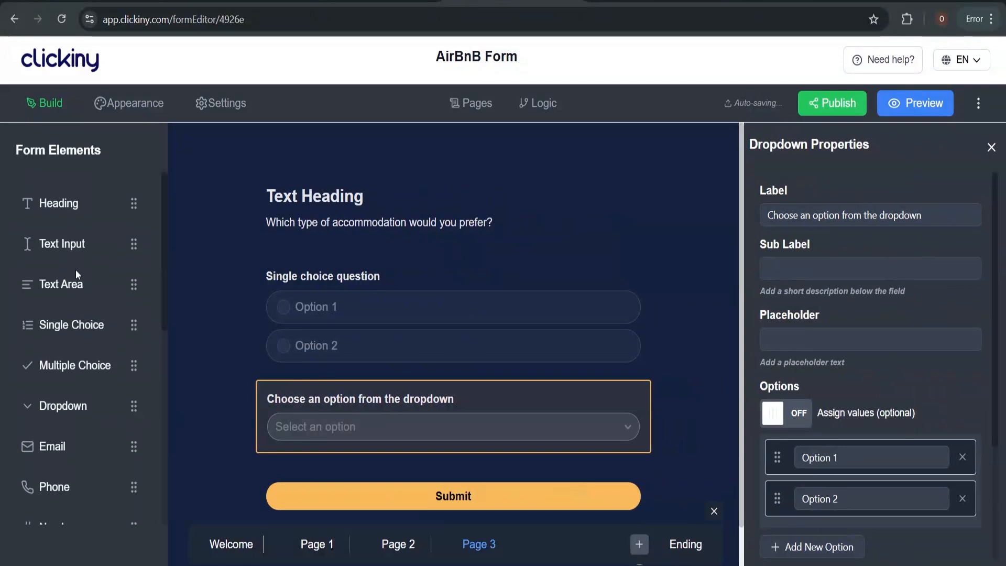
pyautogui.click(76, 273)
# Open the single-choice question's settings and bring up the ChatGPT field outline
pyautogui.scroll(2, 356, 267)
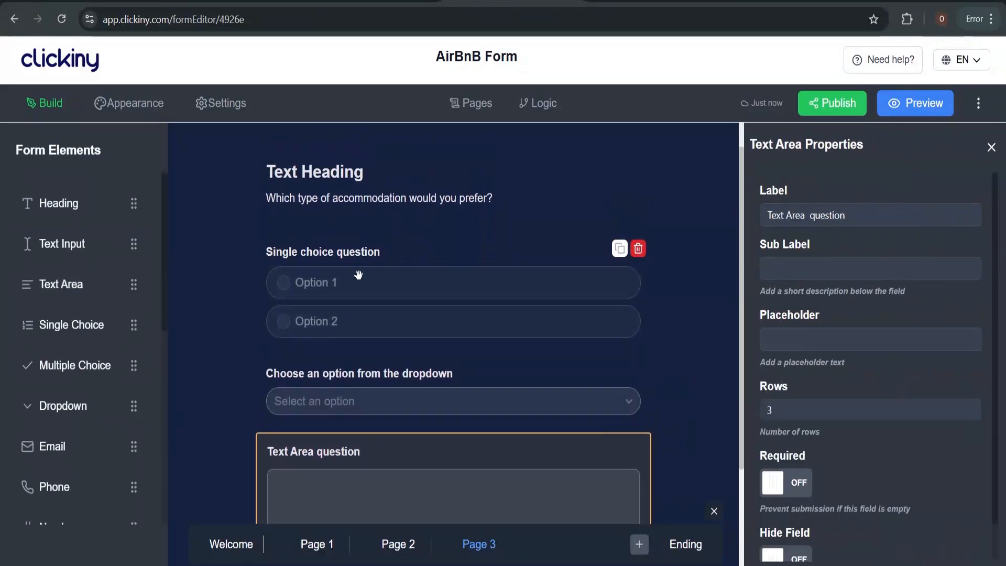
pyautogui.click(431, 289)
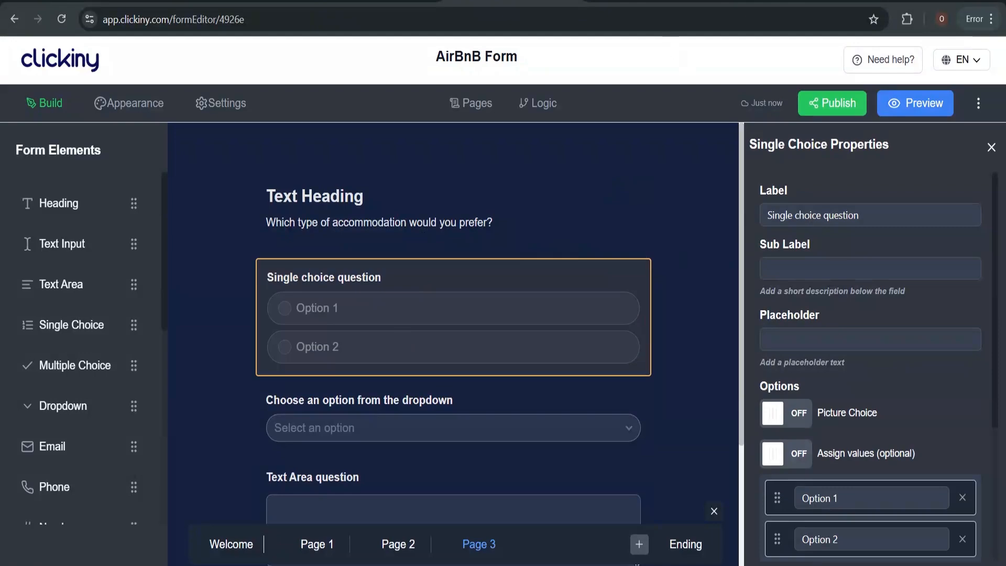
pyautogui.click(651, 2)
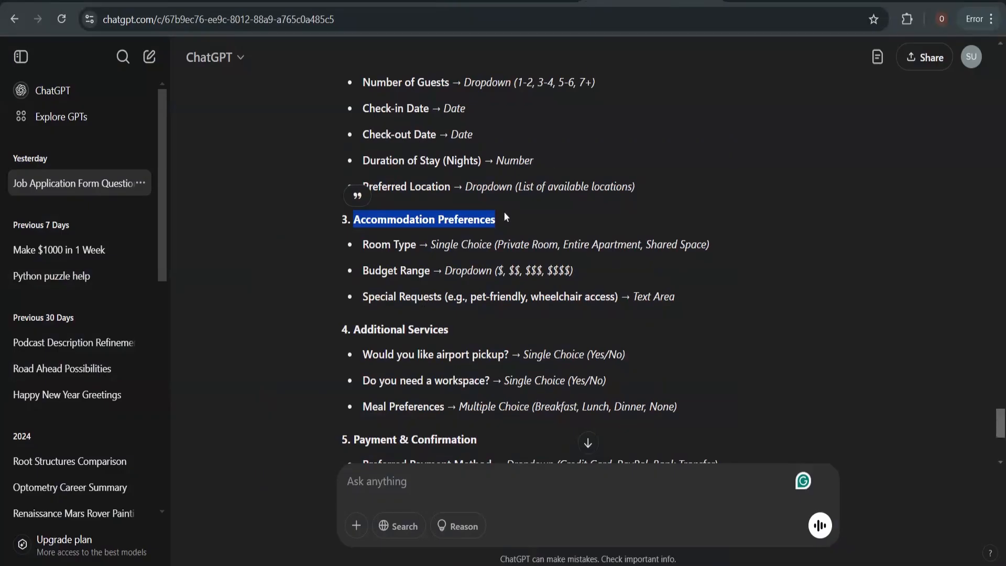
# Label the Page 3 single-choice question 'Room Type' and check ChatGPT for its choices
pyautogui.click(505, 1)
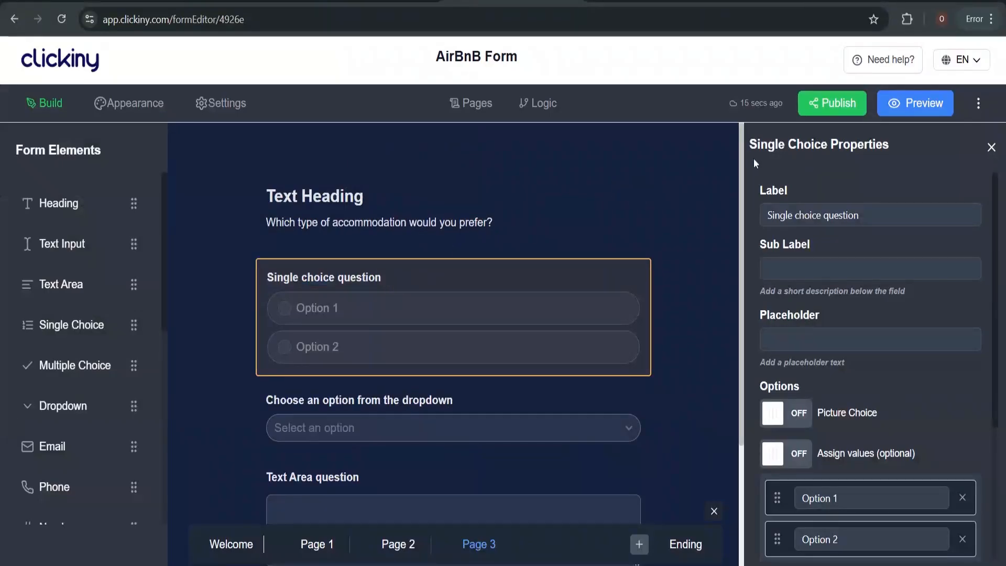
pyautogui.click(858, 223)
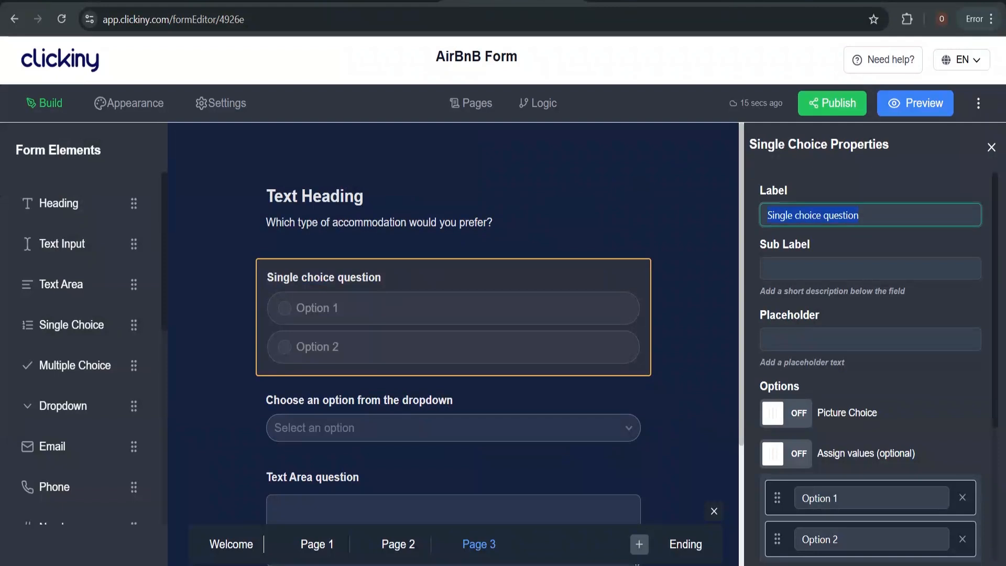
pyautogui.write('Room')
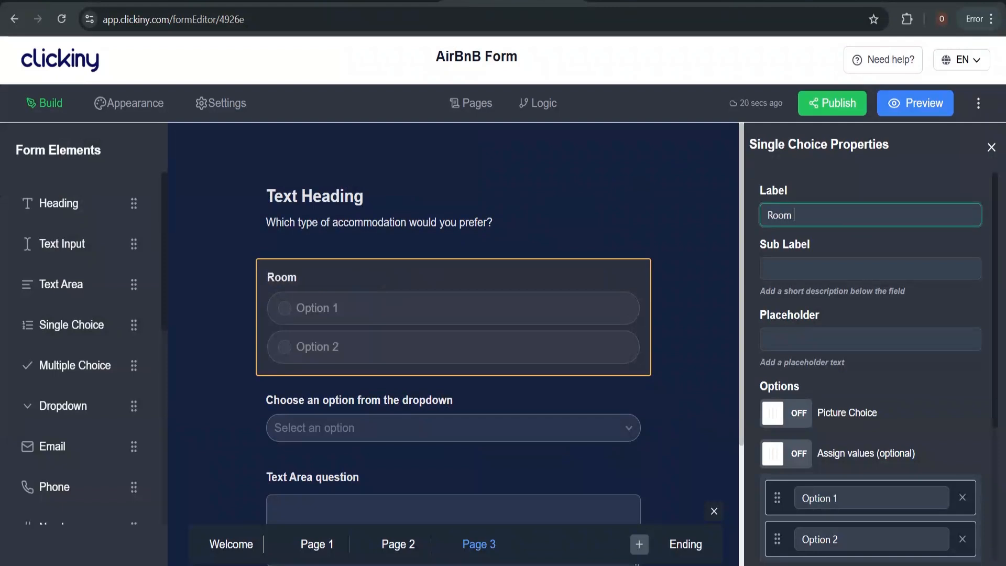
pyautogui.write(' Type')
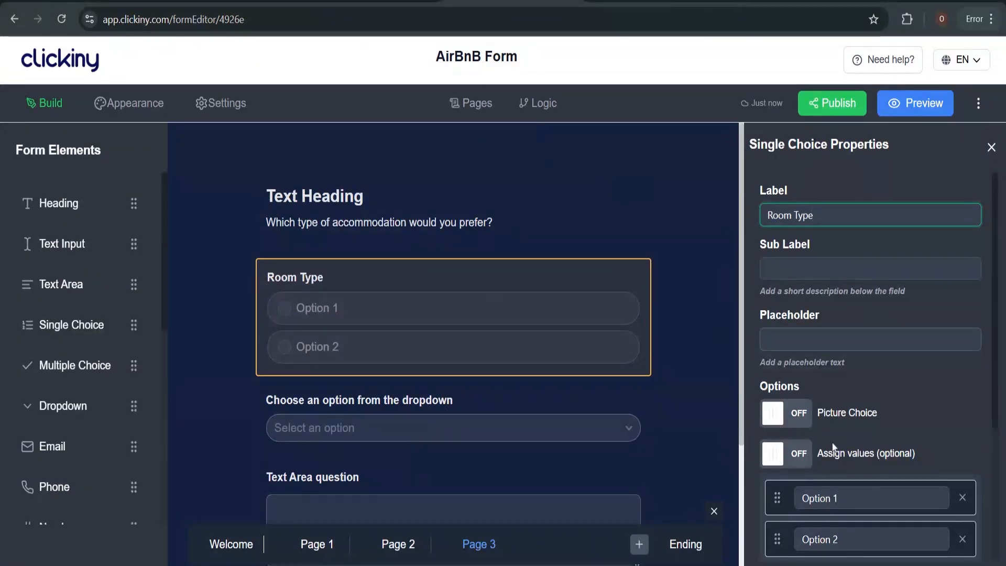
pyautogui.click(843, 516)
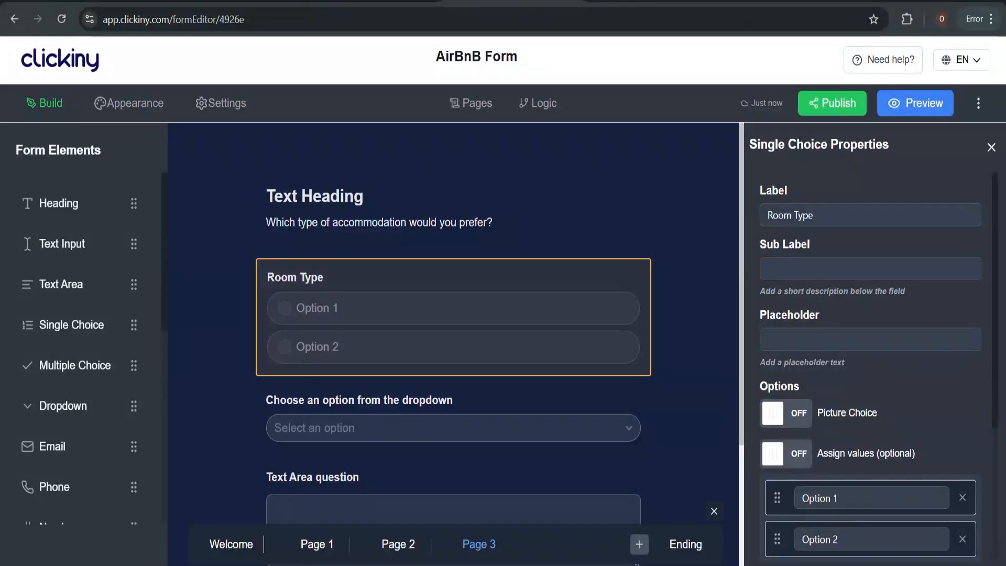
pyautogui.click(844, 498)
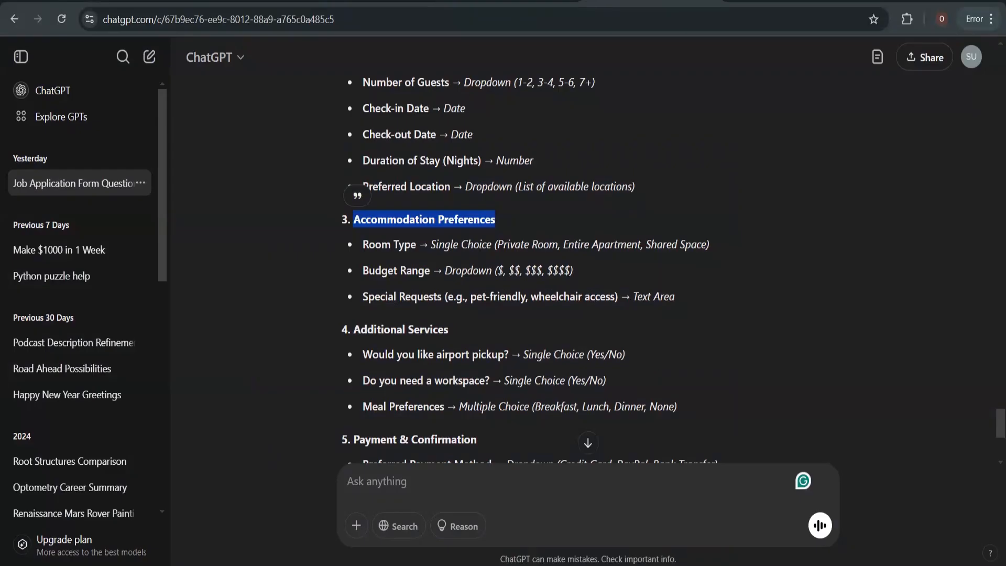
pyautogui.hotkey('alt', 'Tab')
# Copy Private Room and Entire Apartment from ChatGPT into the first two Room Type choices
pyautogui.moveTo(496, 244); pyautogui.dragTo(557, 244)
pyautogui.hotkey('ctrl', 'c')
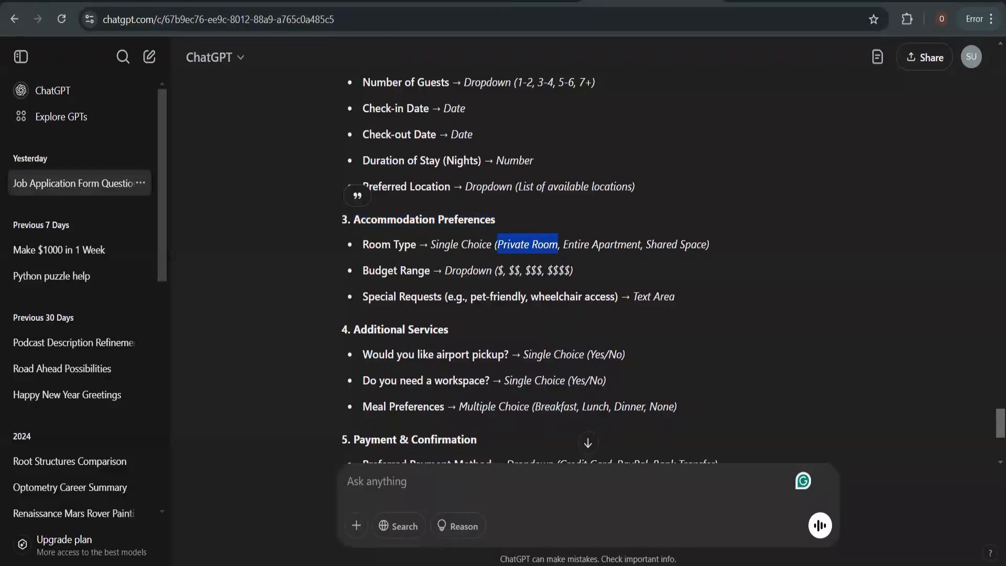
pyautogui.hotkey('alt', 'Tab')
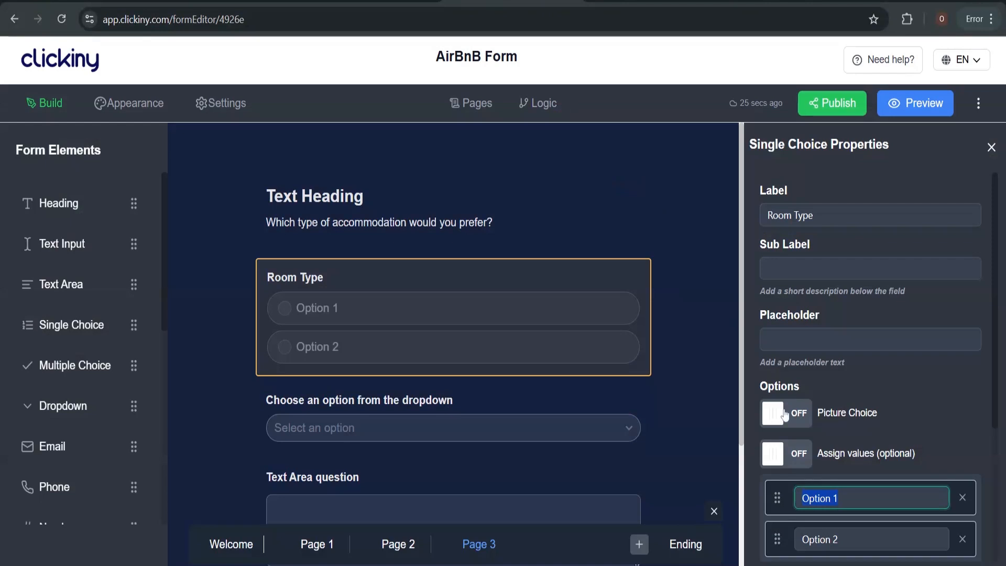
pyautogui.hotkey('ctrl', 'v')
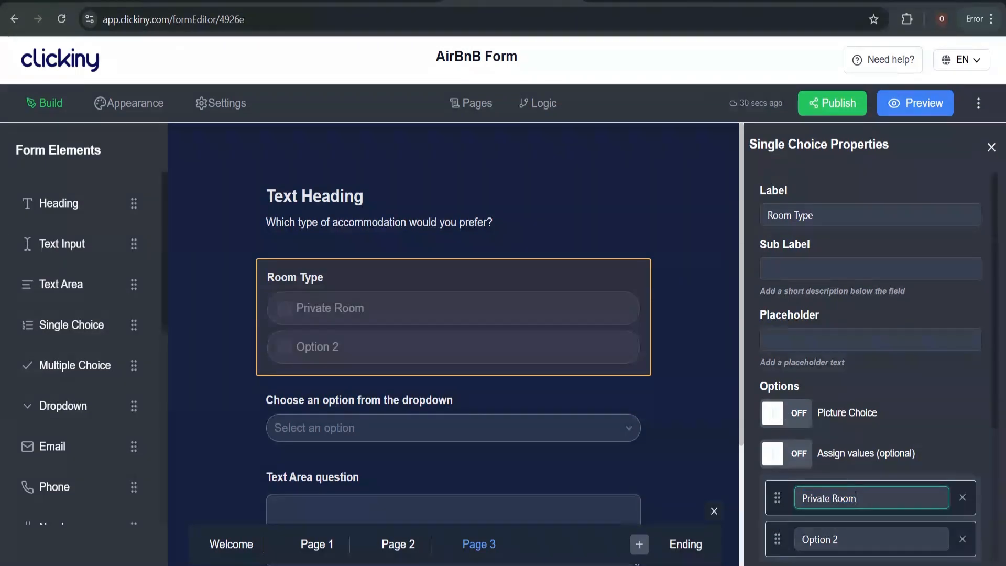
pyautogui.hotkey('alt', 'Tab')
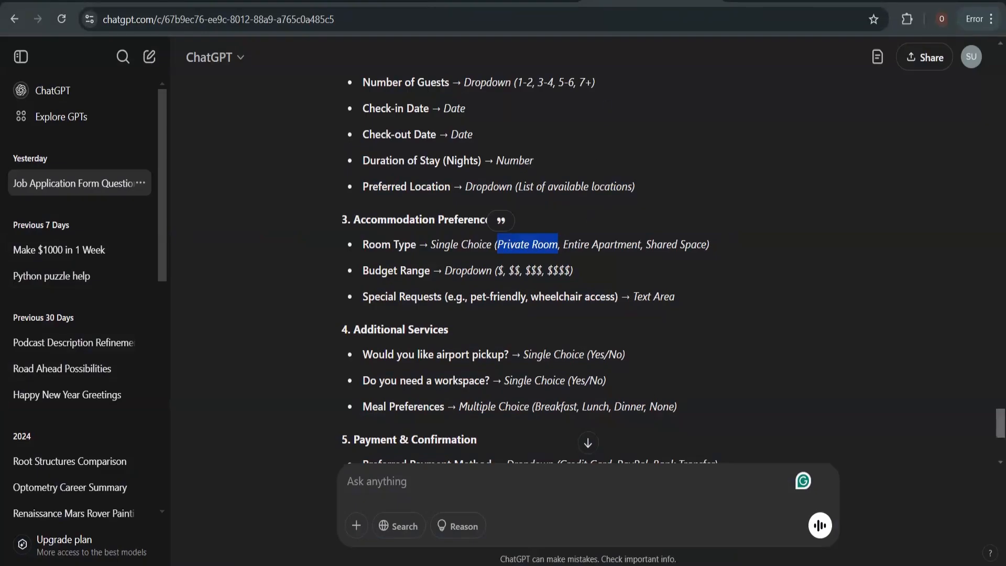
pyautogui.moveTo(563, 244); pyautogui.dragTo(640, 244)
pyautogui.hotkey('ctrl', 'c')
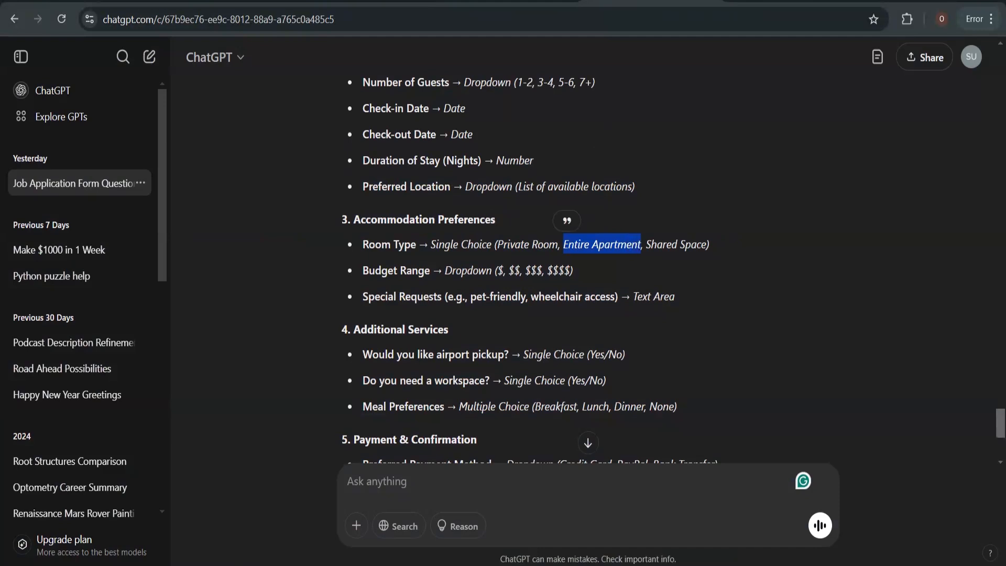
pyautogui.hotkey('alt', 'Tab')
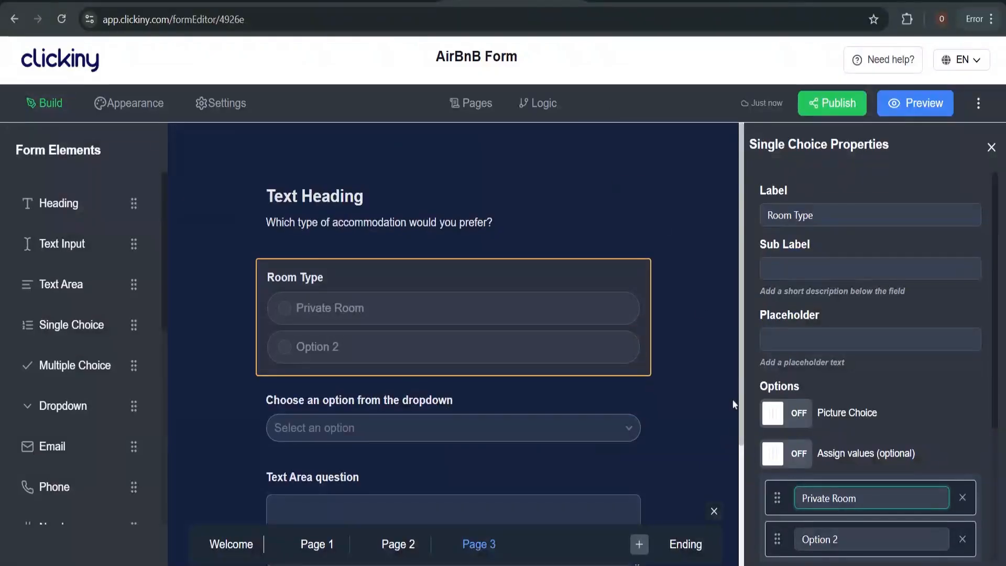
pyautogui.click(832, 539)
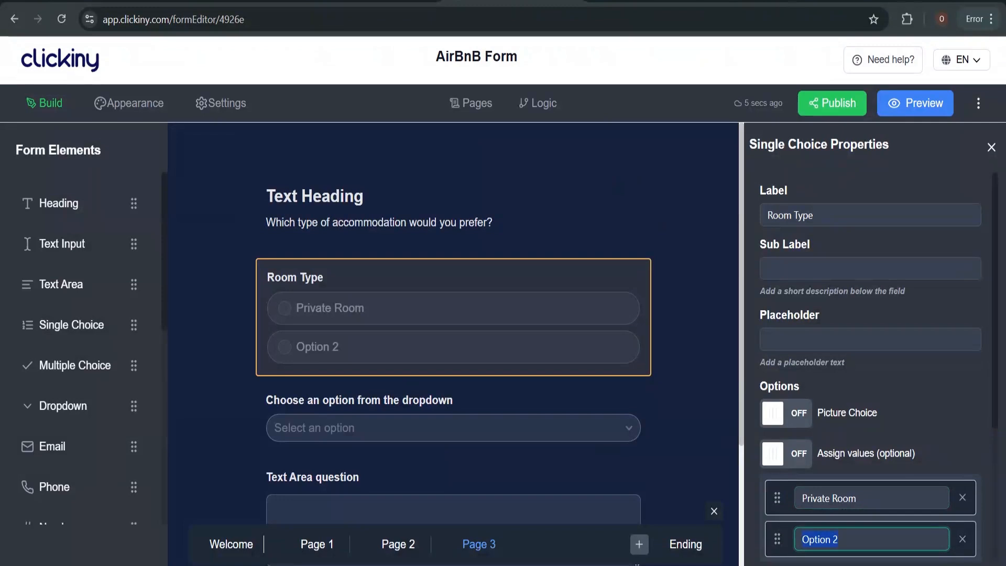
pyautogui.hotkey('ctrl', 'v')
# Add a third Room Type choice and paste Shared Space into it
pyautogui.scroll(-3, 842, 439)
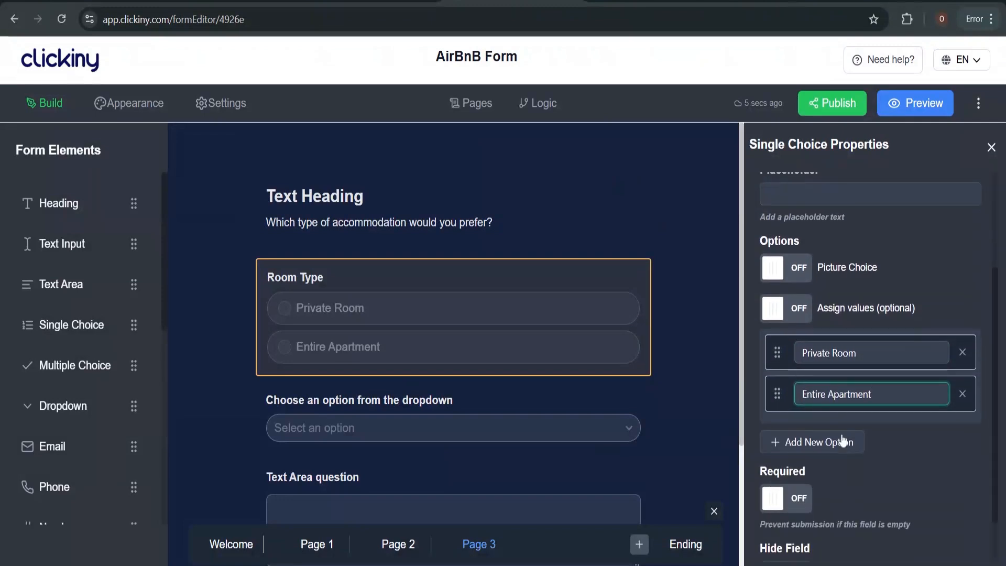
pyautogui.click(841, 441)
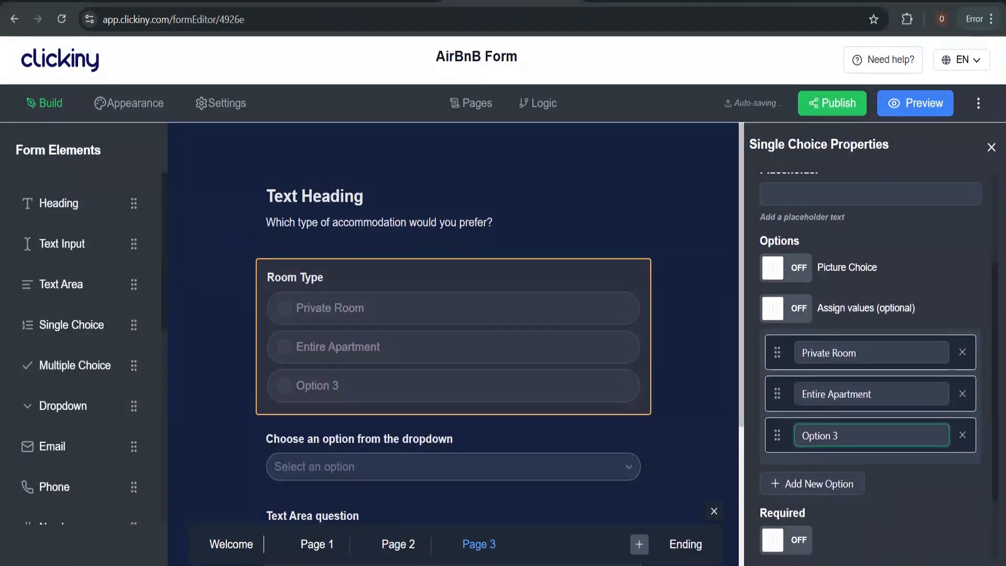
pyautogui.click(655, 2)
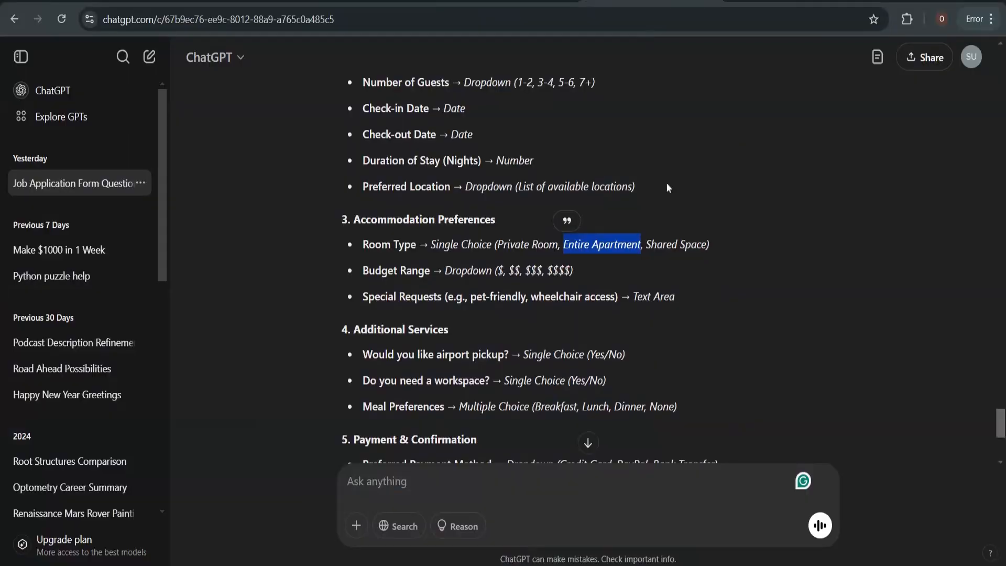
pyautogui.moveTo(646, 245); pyautogui.dragTo(705, 244)
pyautogui.hotkey('ctrl', 'c')
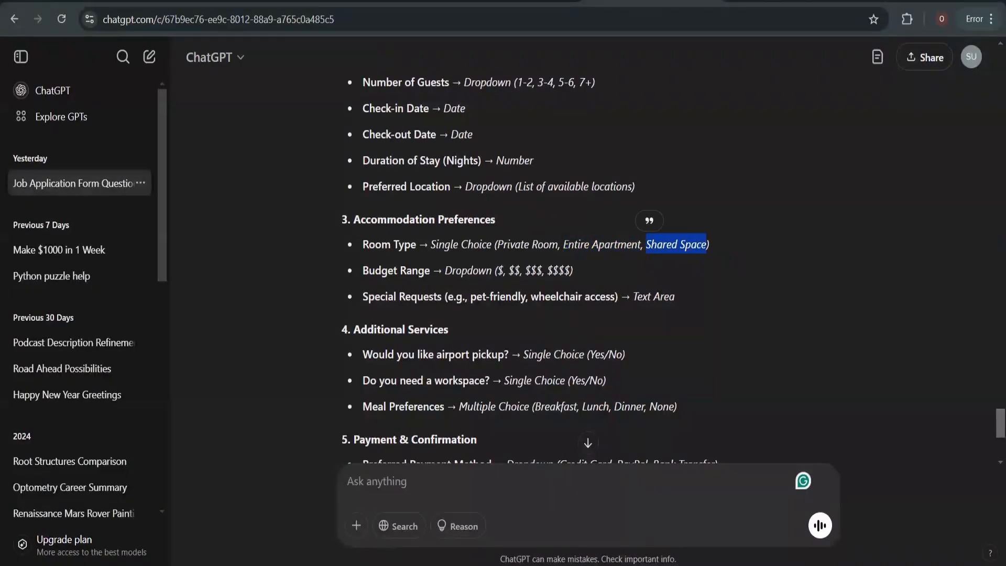
pyautogui.click(516, 1)
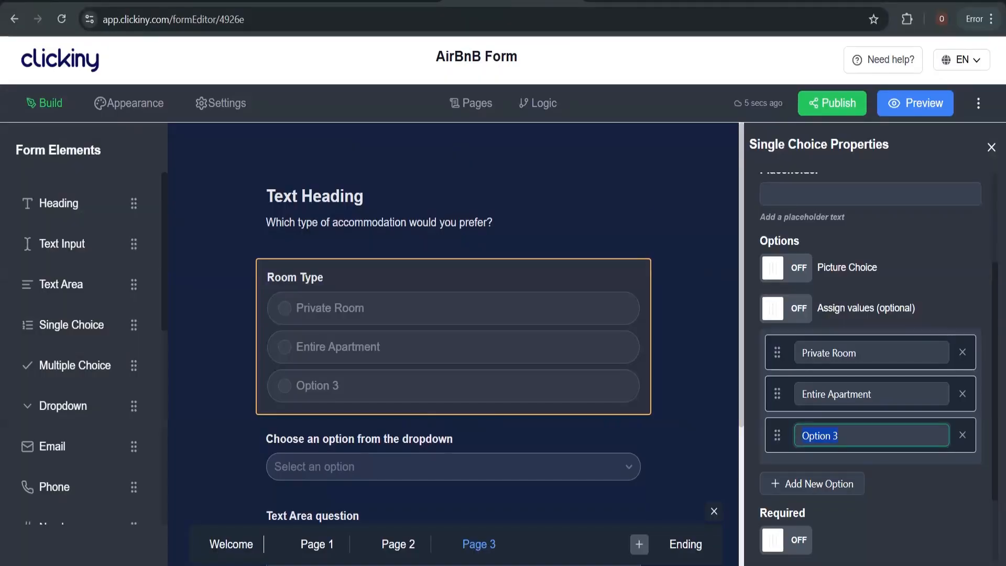
pyautogui.hotkey('ctrl', 'v')
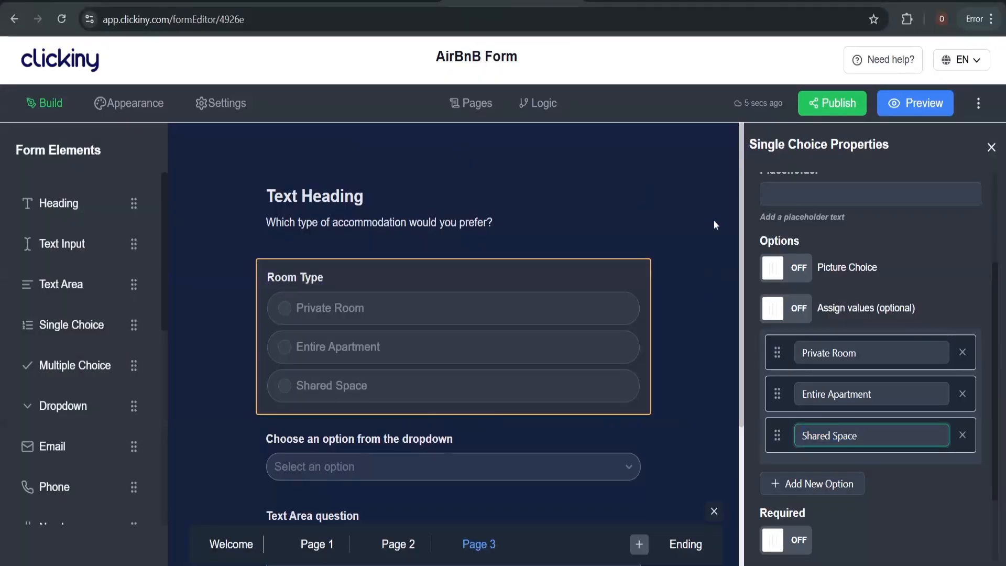
pyautogui.click(652, 2)
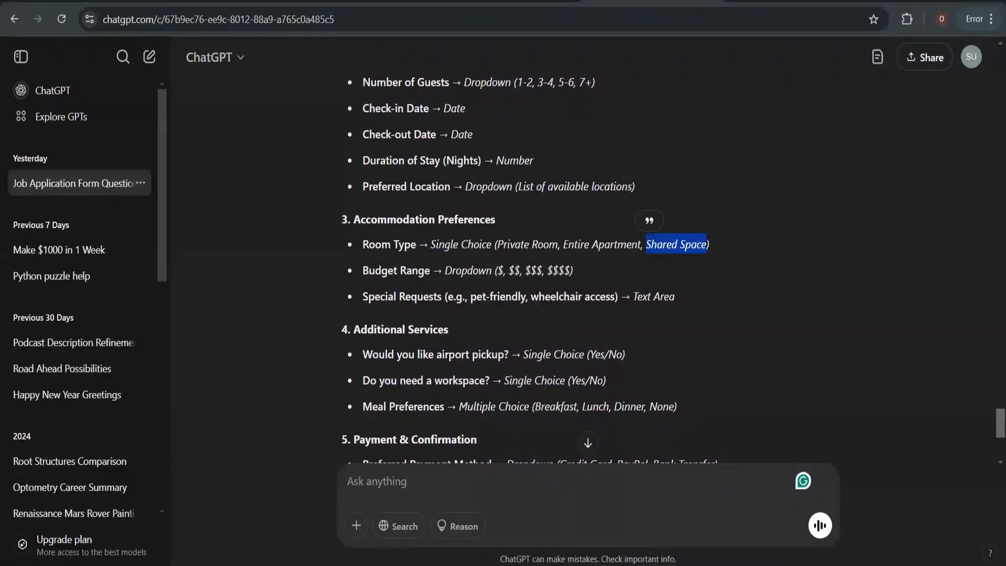
pyautogui.click(507, 1)
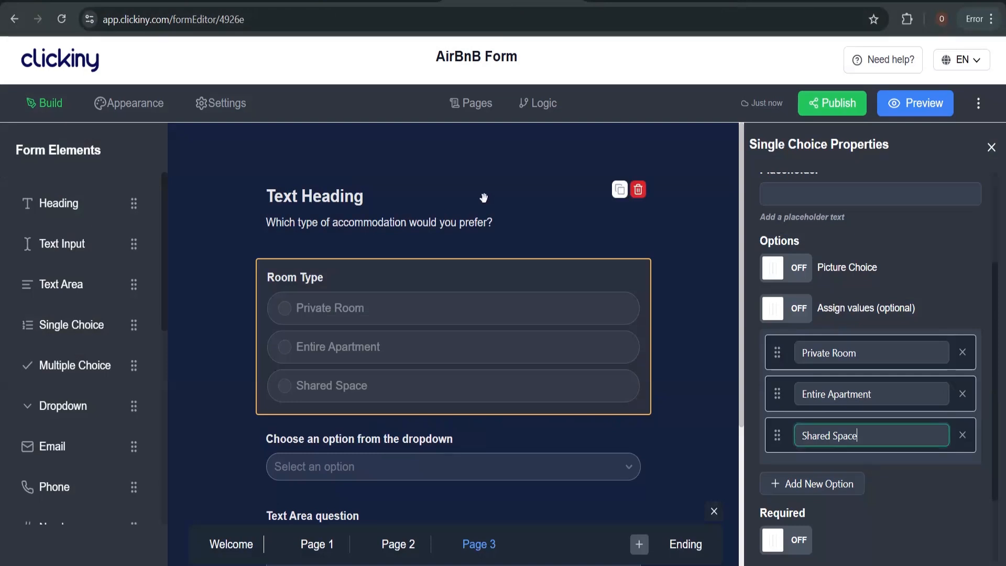
pyautogui.click(367, 439)
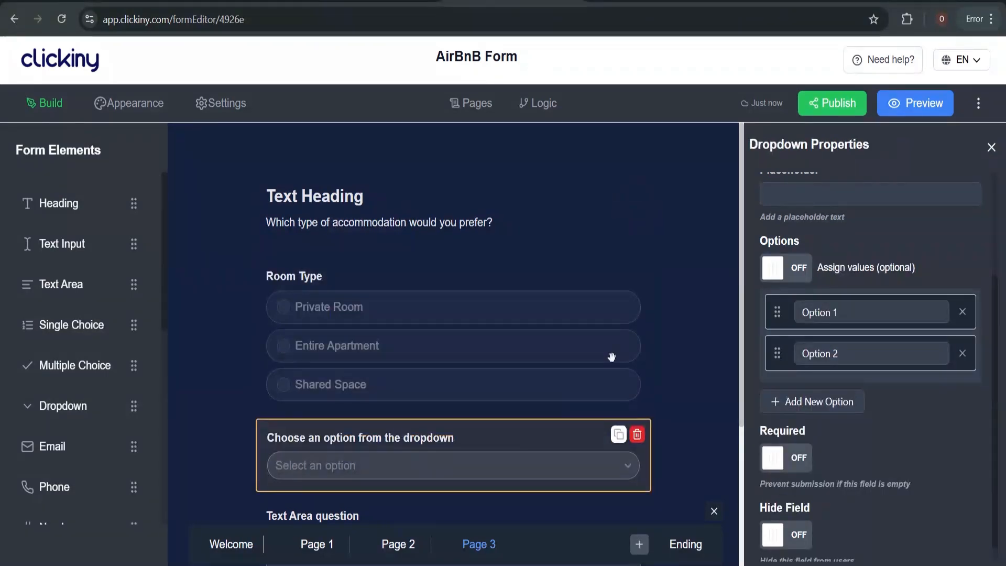
# Type 'Budget Range' as the Page 3 dropdown's label
pyautogui.scroll(3, 843, 280)
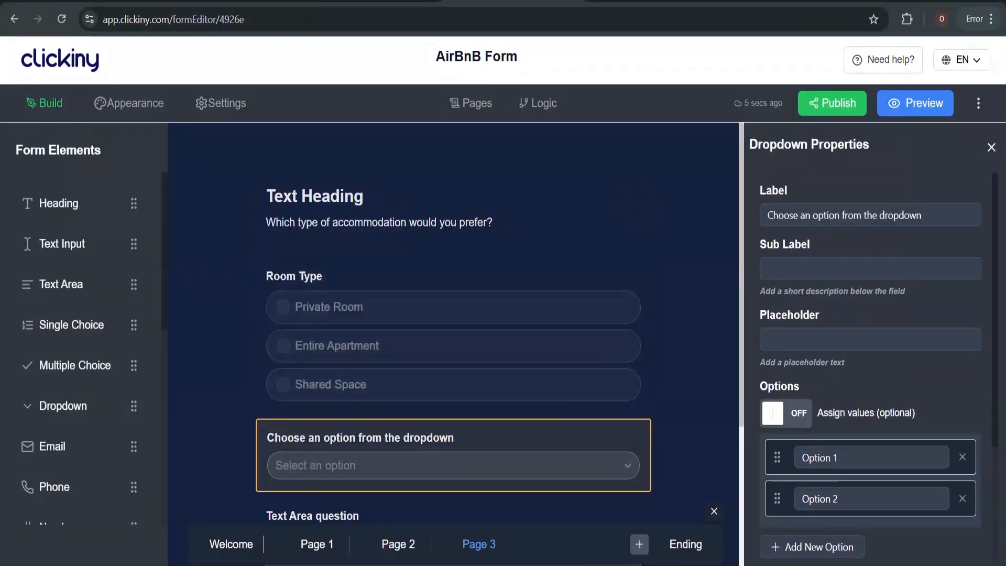
pyautogui.click(847, 215)
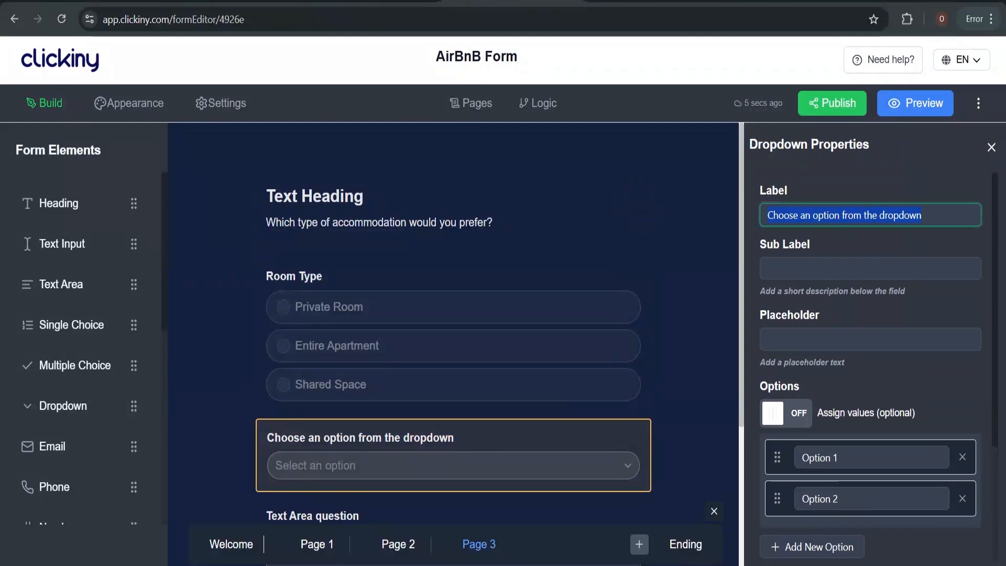
pyautogui.write('Budg')
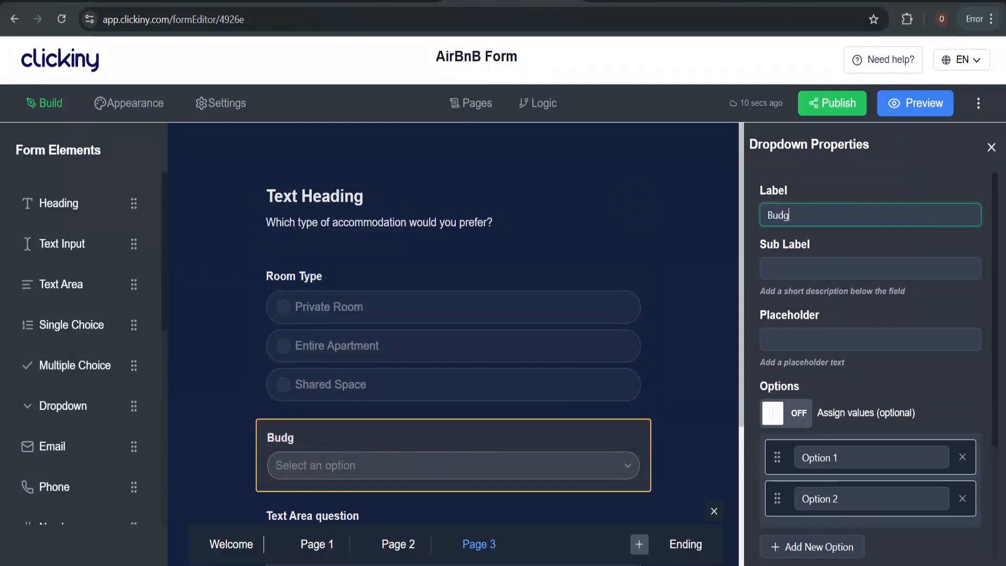
pyautogui.write('et Range')
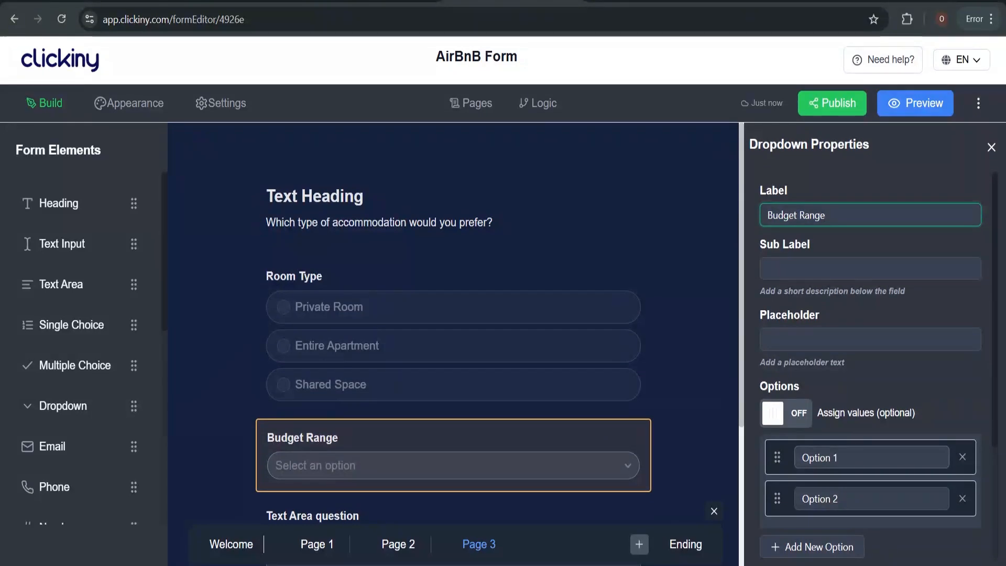
pyautogui.click(826, 457)
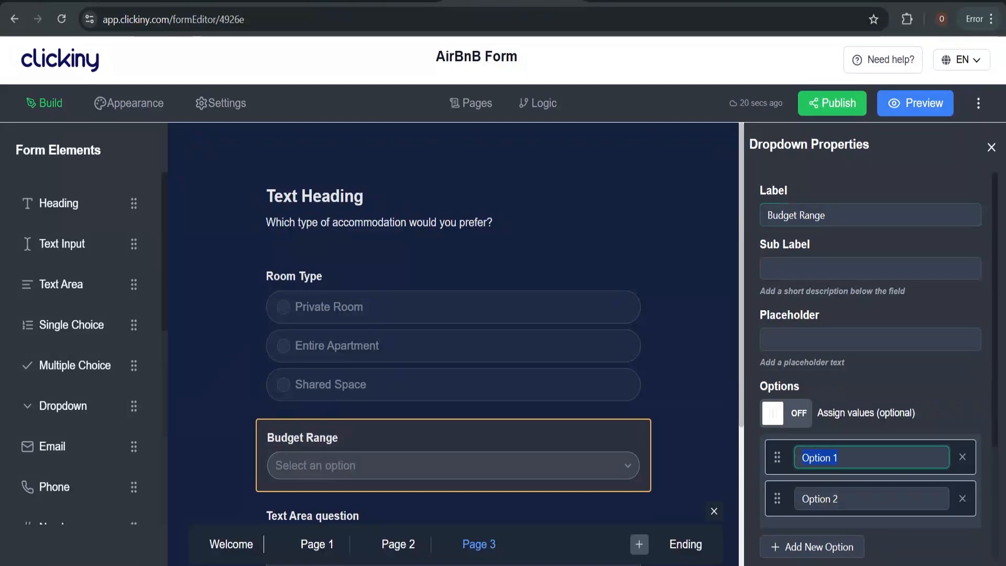
# Enter $50-$100 per night and $100-$150 per night as the first two choices
pyautogui.write('$50-$100')
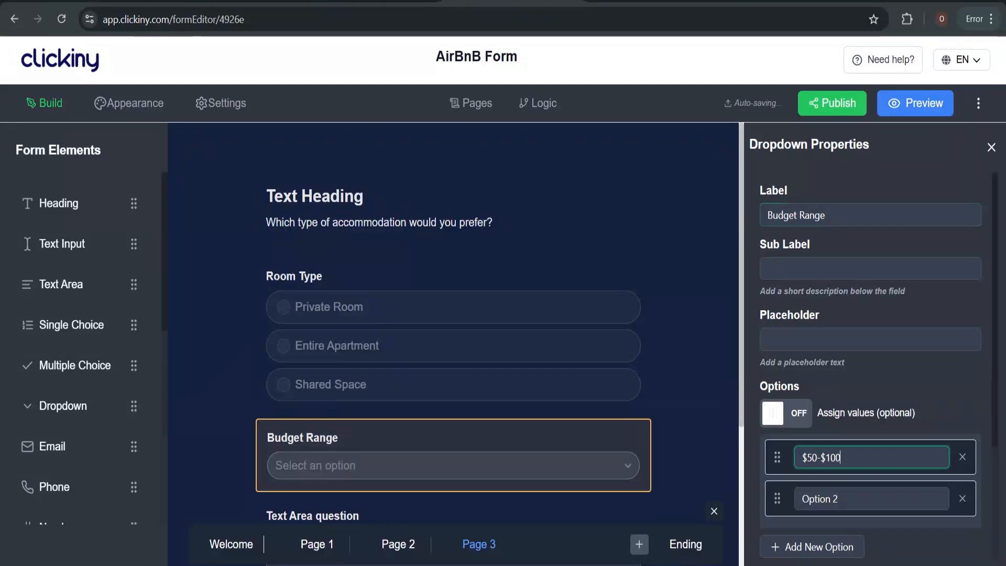
pyautogui.write(' per night')
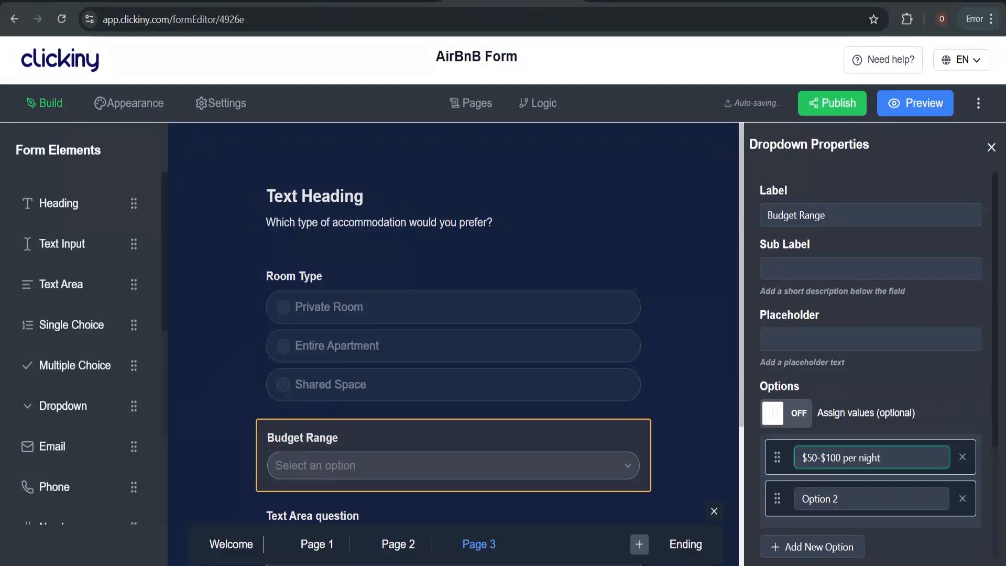
pyautogui.press('Tab')
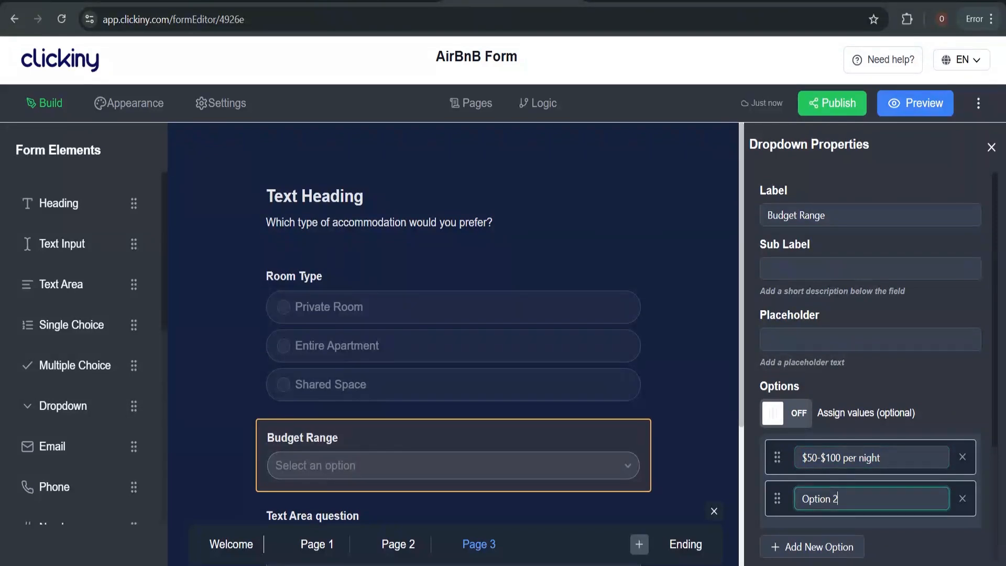
pyautogui.write('$50-$100 per night')
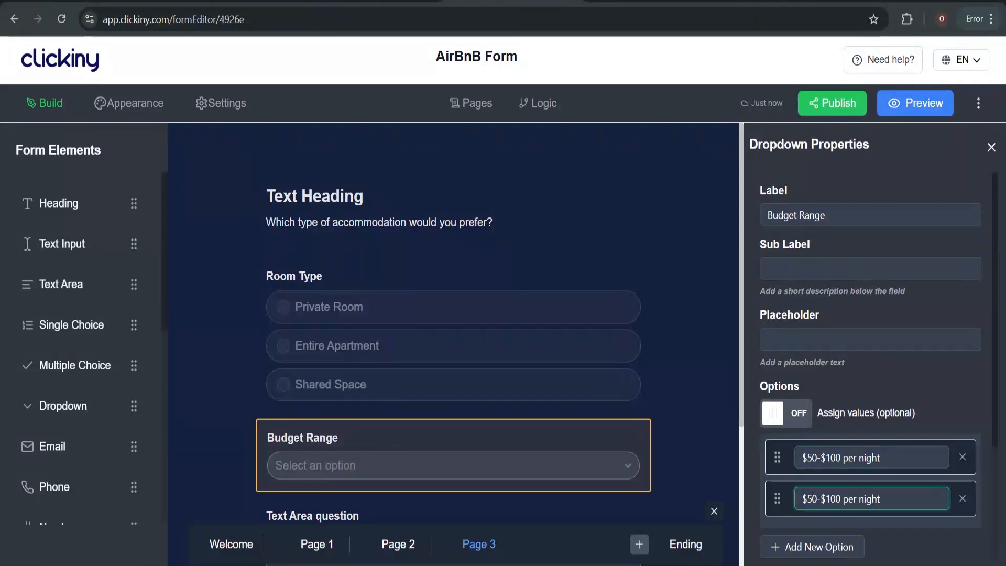
pyautogui.press('BackSpace')
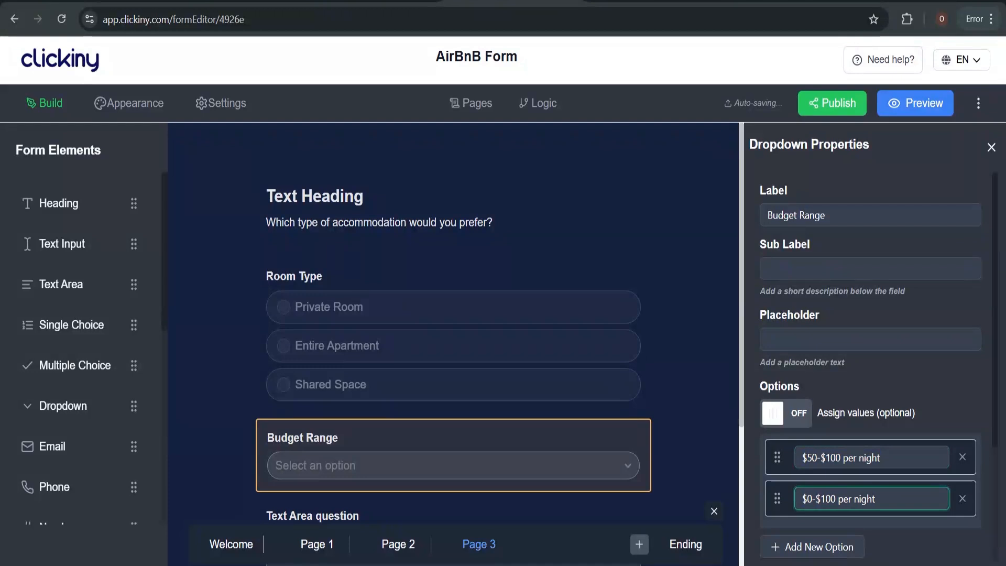
pyautogui.write('10')
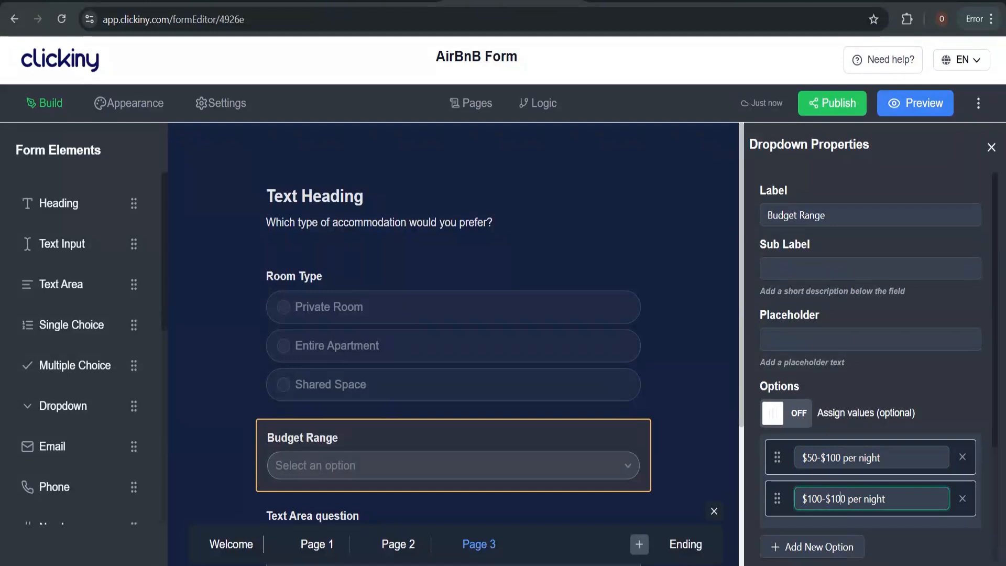
pyautogui.press('BackSpace')
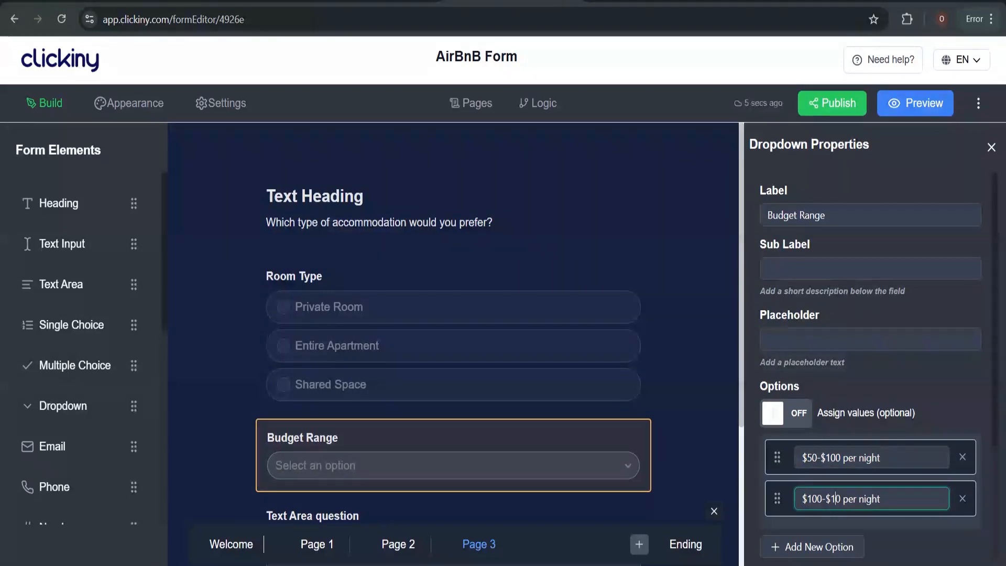
pyautogui.write('5')
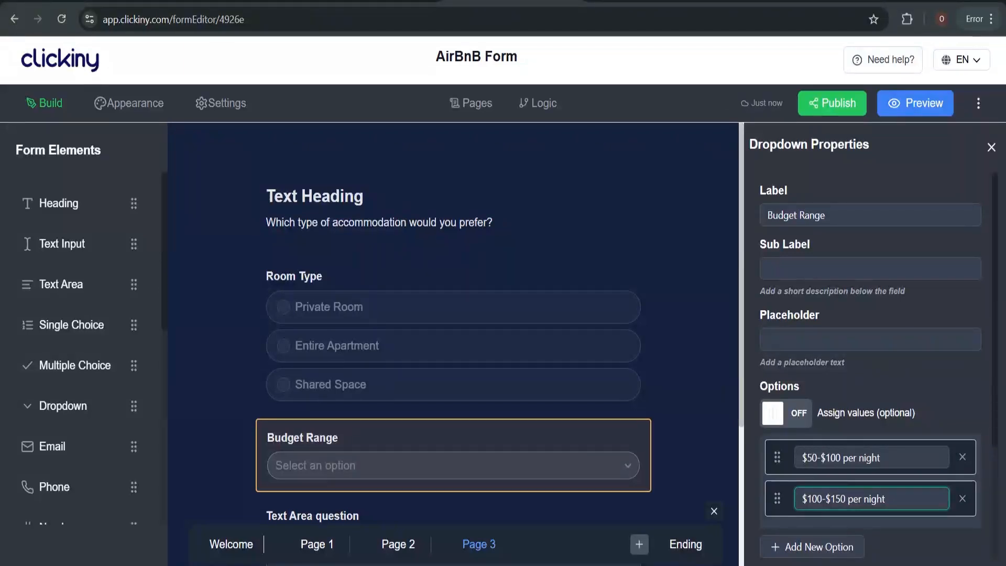
# Add two more choices and make the third one $150-$200 per night
pyautogui.click(833, 547)
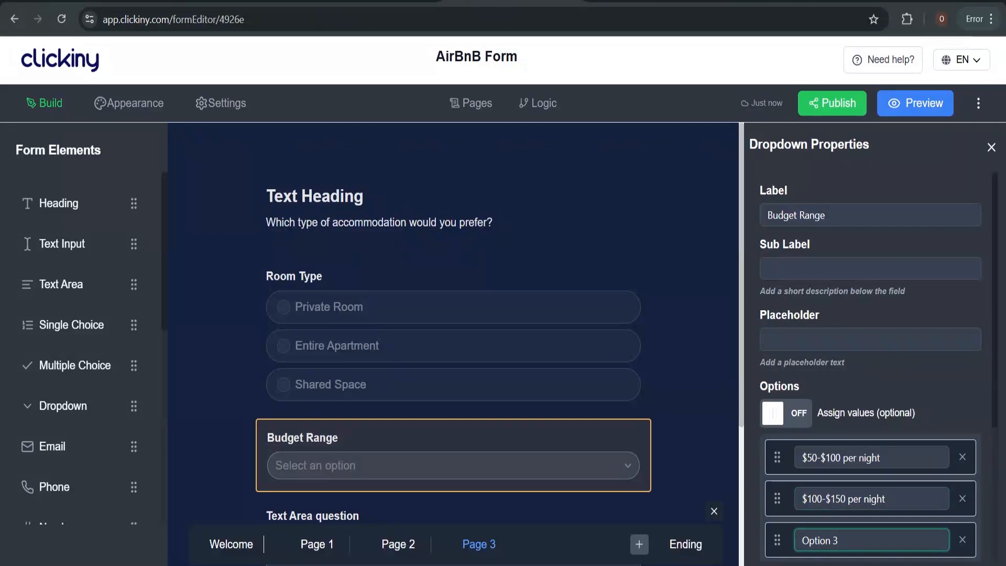
pyautogui.scroll(-3, 844, 520)
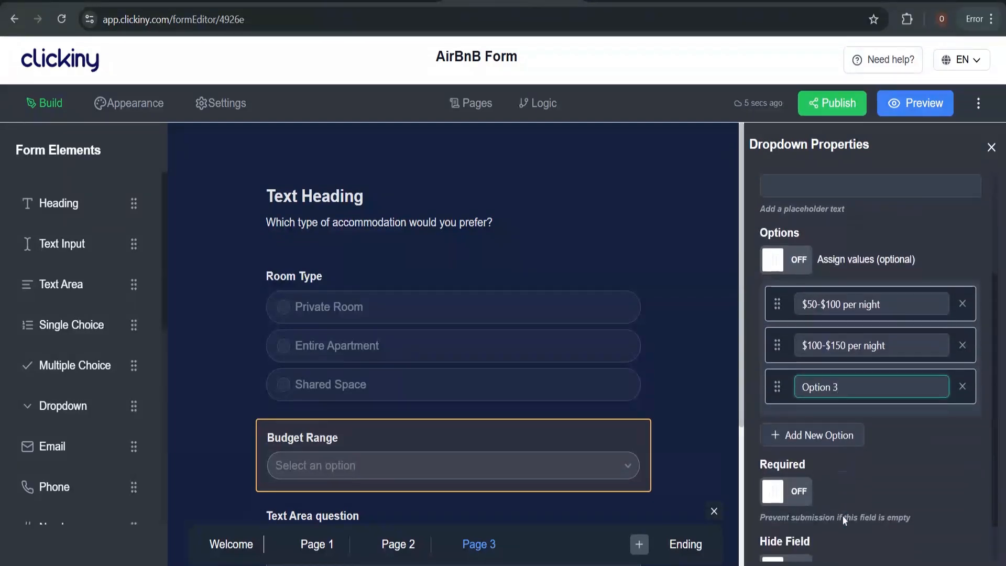
pyautogui.click(837, 442)
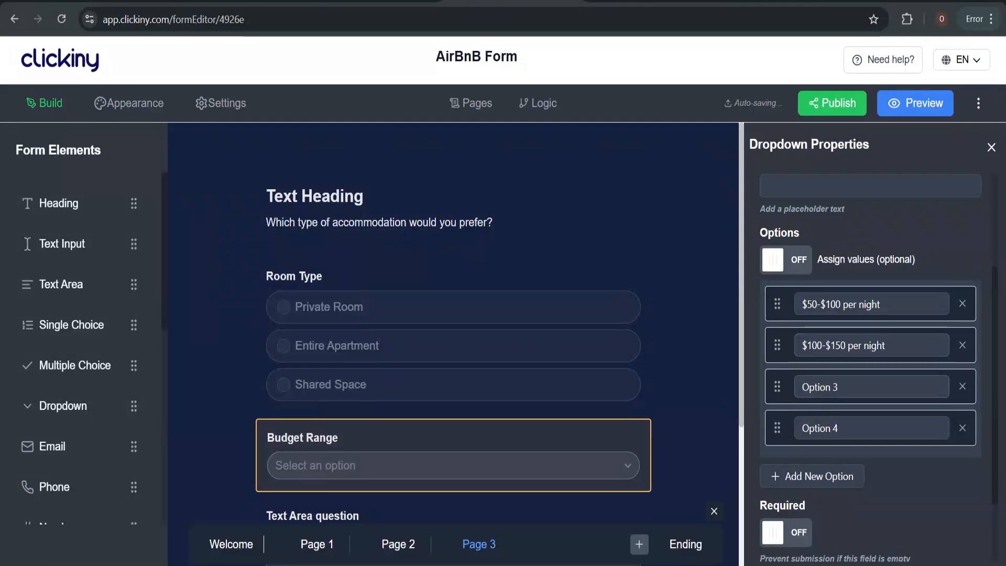
pyautogui.click(864, 386)
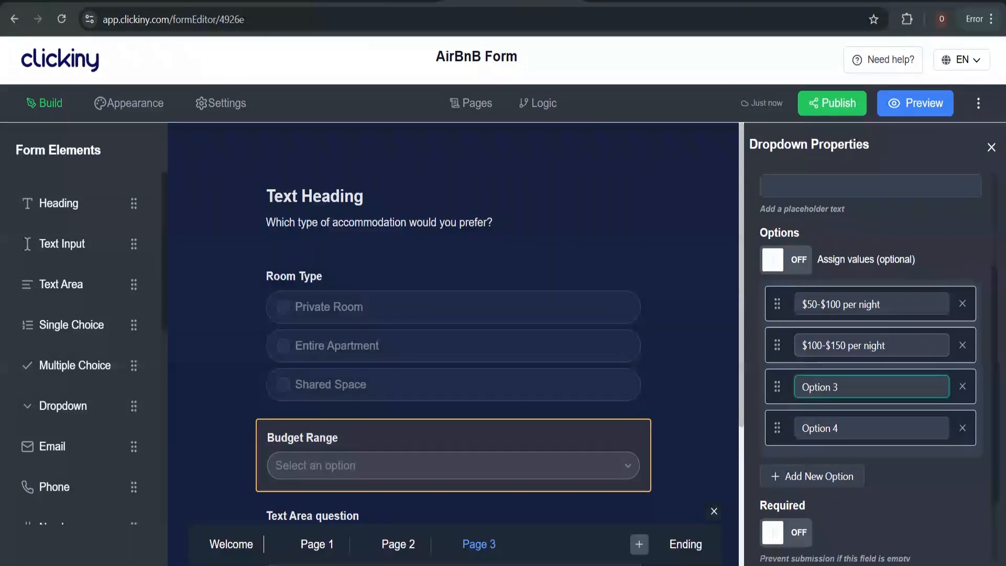
pyautogui.tripleClick(891, 345)
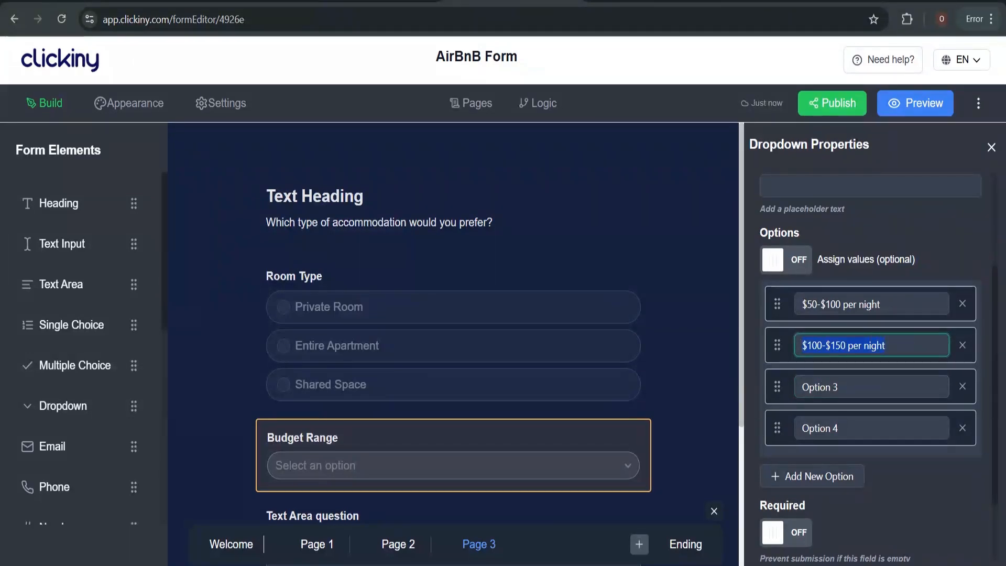
pyautogui.hotkey('ctrl', 'c')
pyautogui.tripleClick(822, 387)
pyautogui.hotkey('ctrl', 'v')
pyautogui.click(817, 387)
pyautogui.press('BackSpace')
pyautogui.write('5')
pyautogui.click(840, 387)
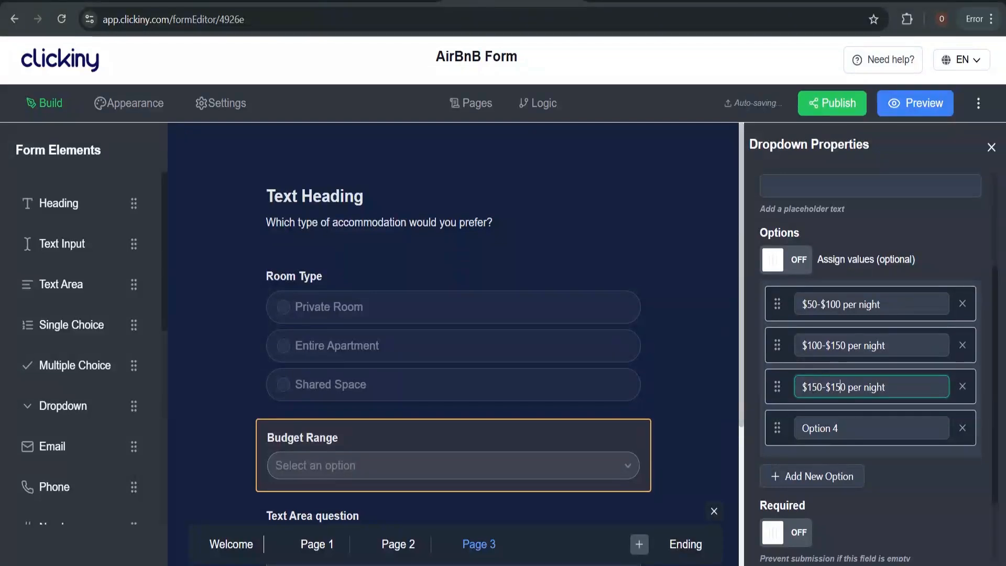
pyautogui.press('BackSpace')
pyautogui.press('BackSpace')
pyautogui.write('20')
# Enter $200+ per night as the fourth choice and review the dropdown
pyautogui.tripleClick(886, 419)
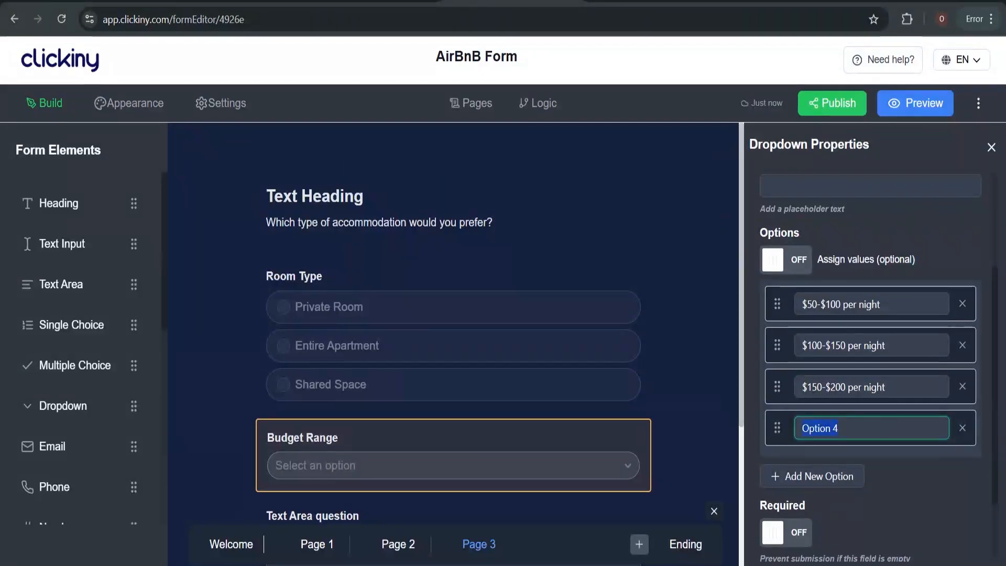
pyautogui.write('$200')
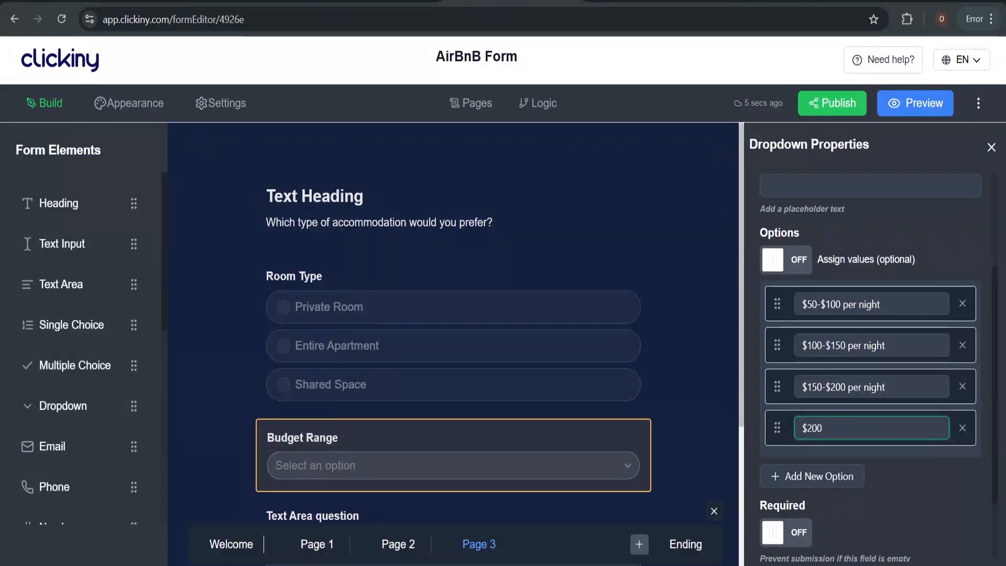
pyautogui.write('+ per night')
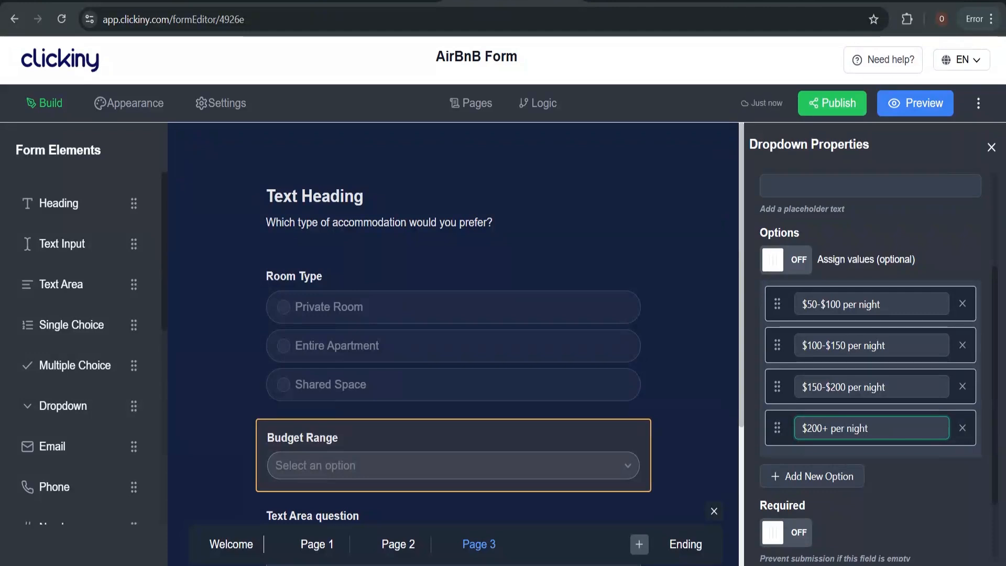
pyautogui.scroll(-2, 583, 339)
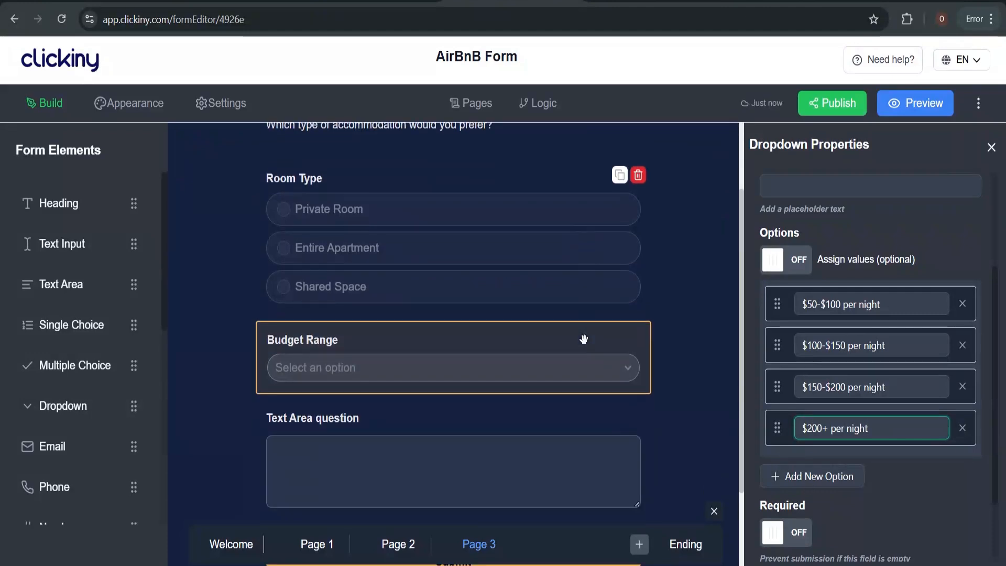
pyautogui.scroll(-2, 583, 339)
pyautogui.scroll(2, 583, 339)
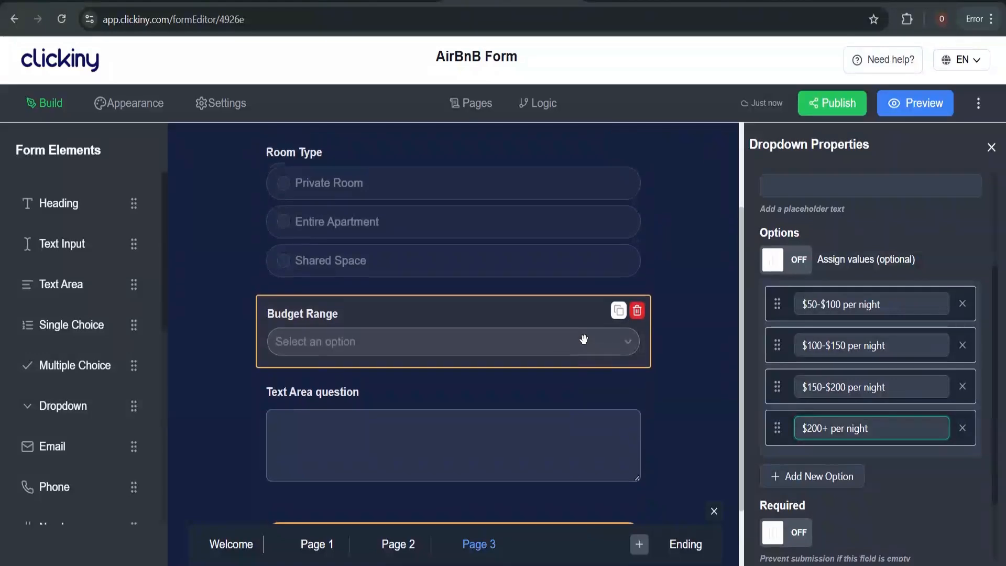
pyautogui.scroll(2, 582, 337)
pyautogui.scroll(-2, 583, 335)
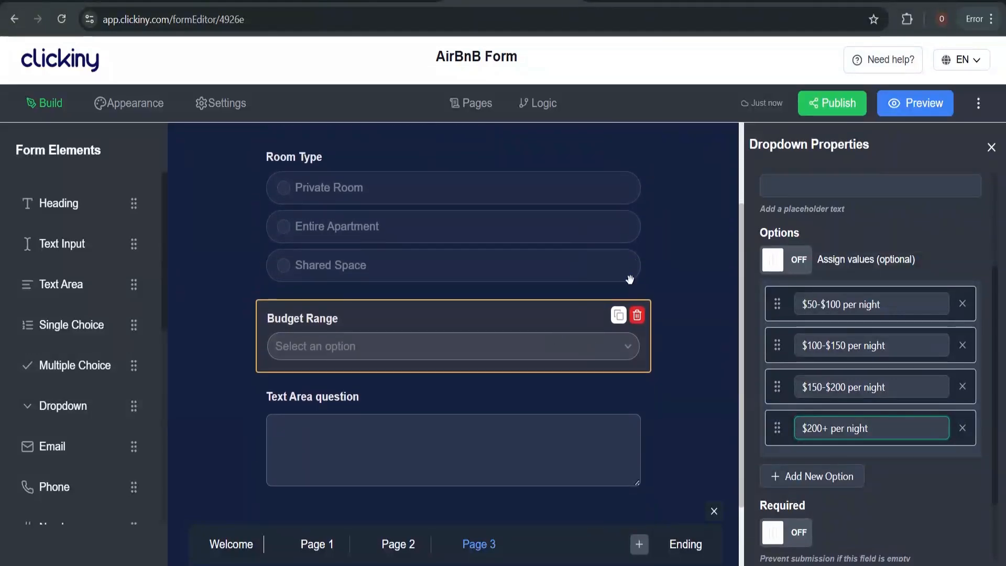
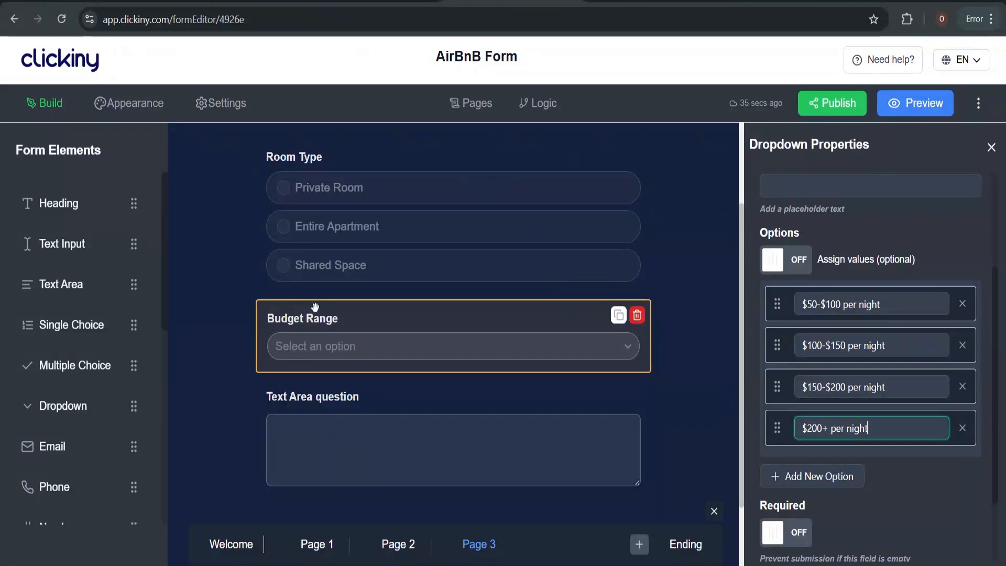
# Add a single-choice question below Budget Range labelled 'Would you like a butler to go with the apartment?'
pyautogui.scroll(-2, 88, 358)
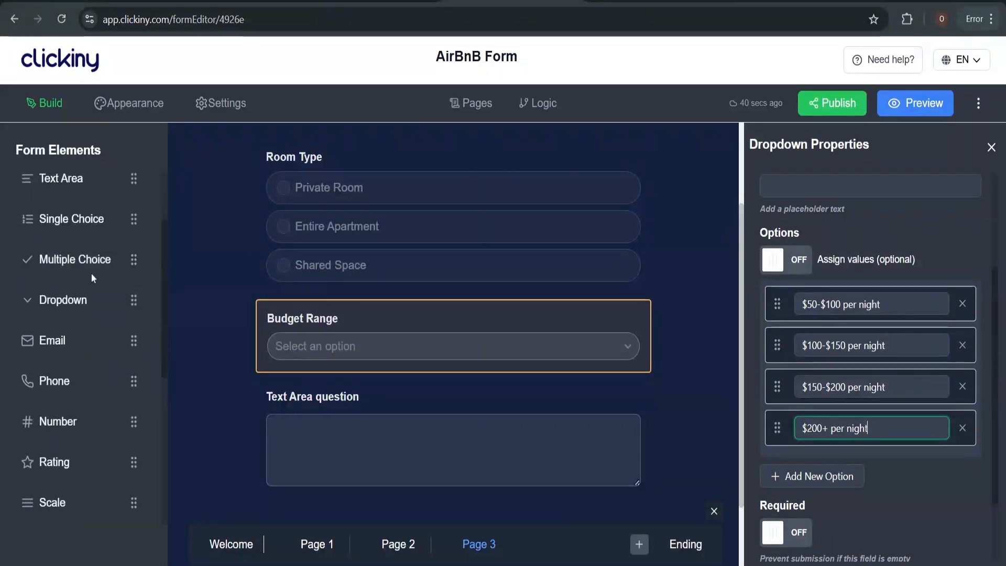
pyautogui.scroll(2, 91, 273)
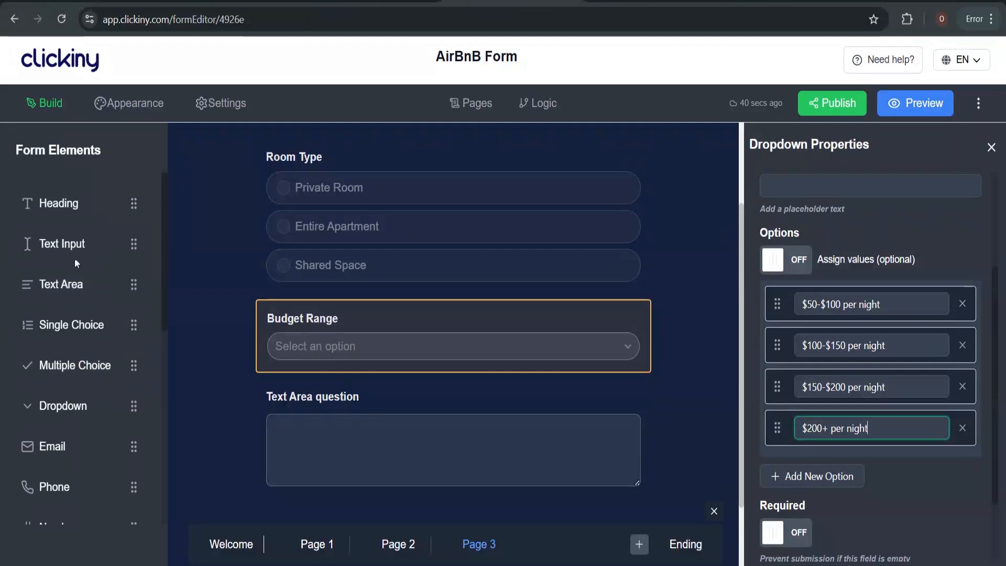
pyautogui.moveTo(60, 328); pyautogui.dragTo(349, 407)
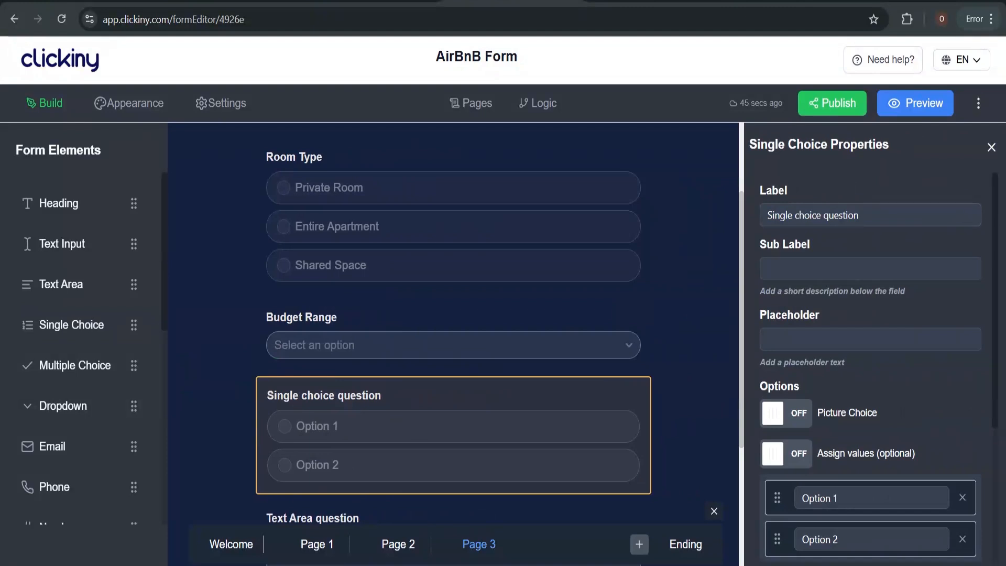
pyautogui.click(859, 214)
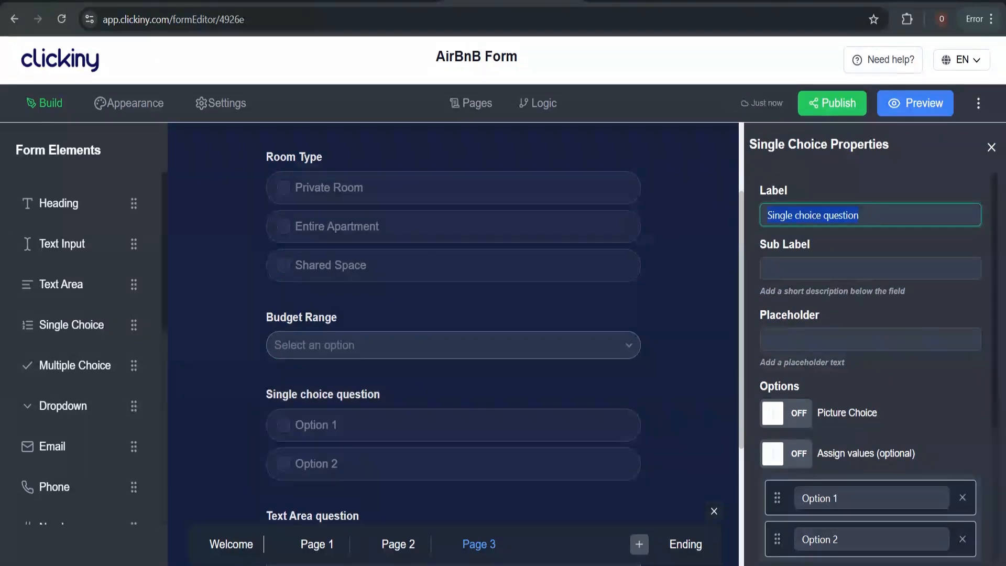
pyautogui.write('Would yo')
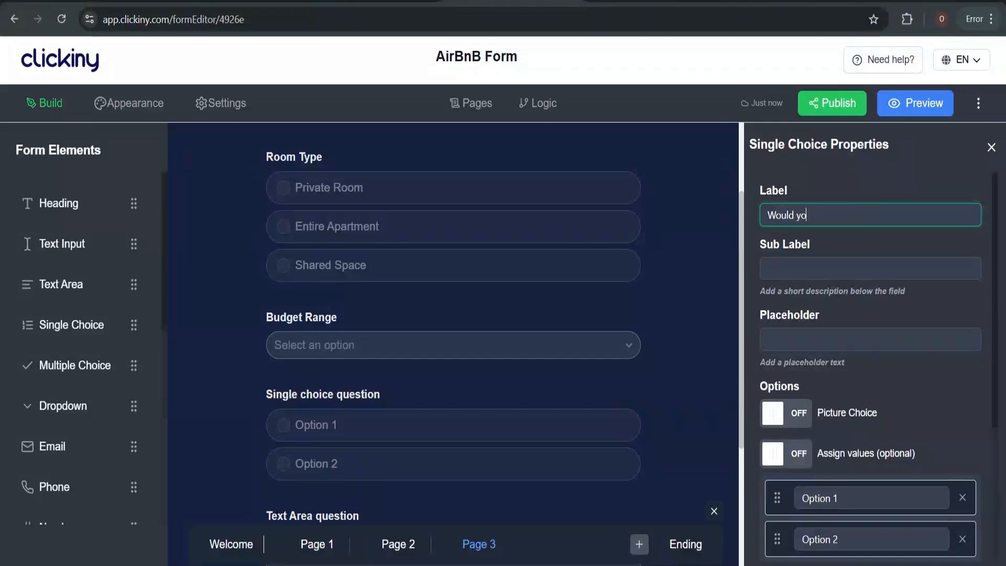
pyautogui.write('u like a bu')
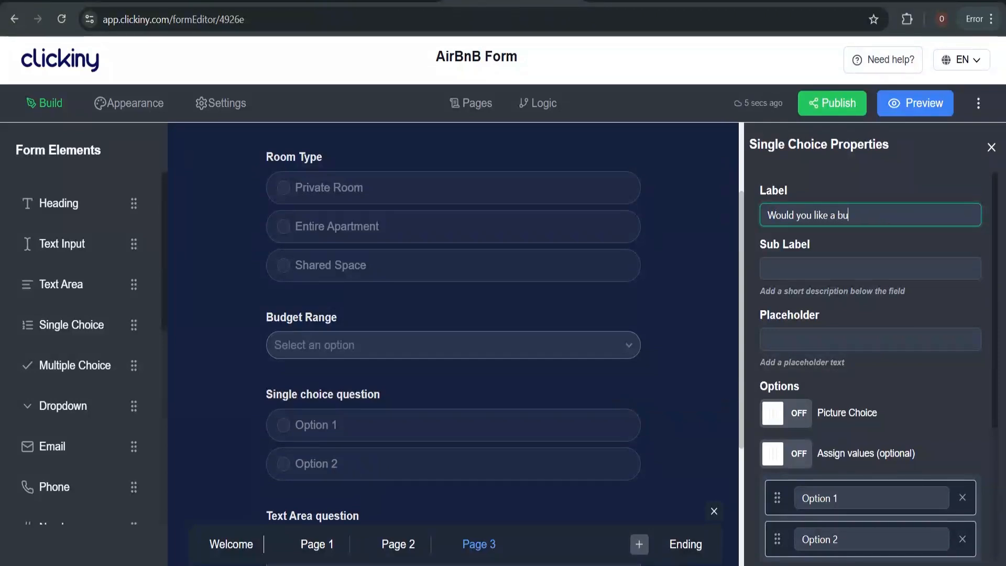
pyautogui.write('tler to go with the ap')
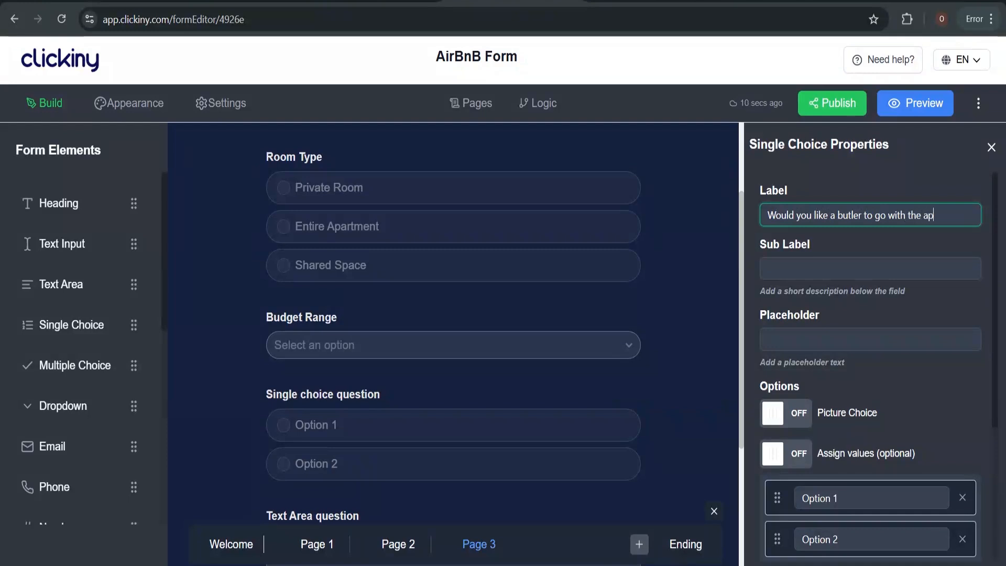
pyautogui.write('artment?')
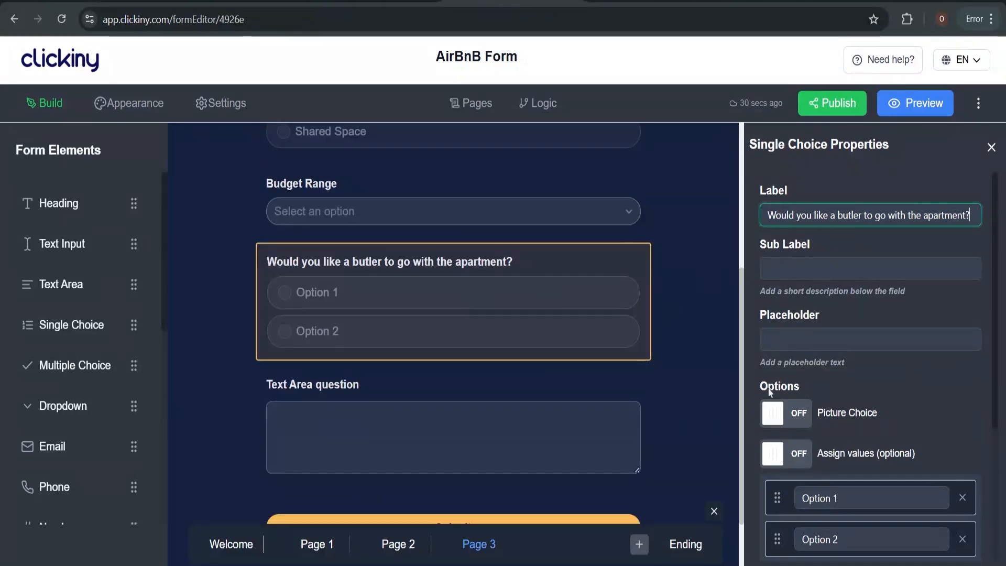
# Set the question's two answer options to 'Yes' and 'No'
pyautogui.click(844, 499)
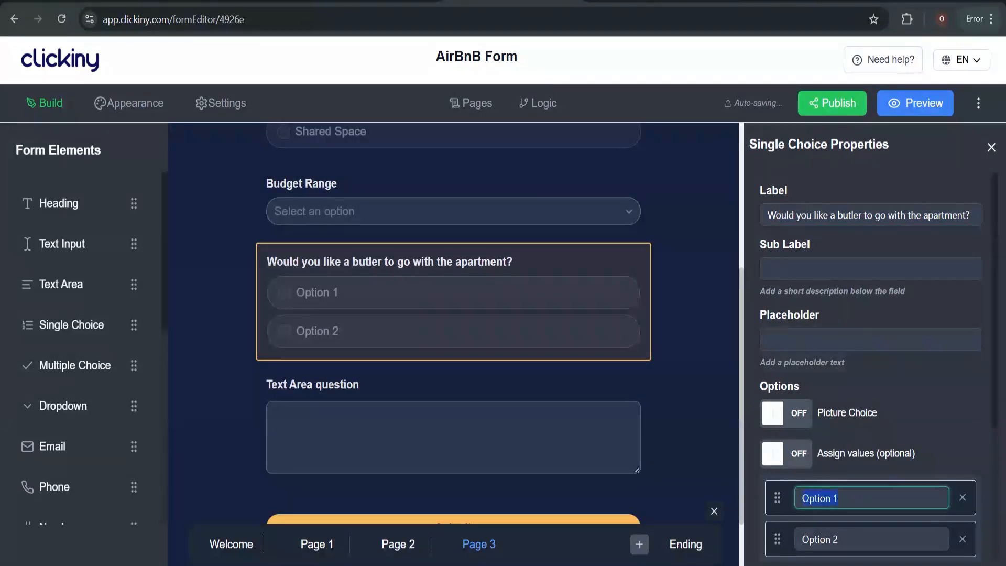
pyautogui.write('yes')
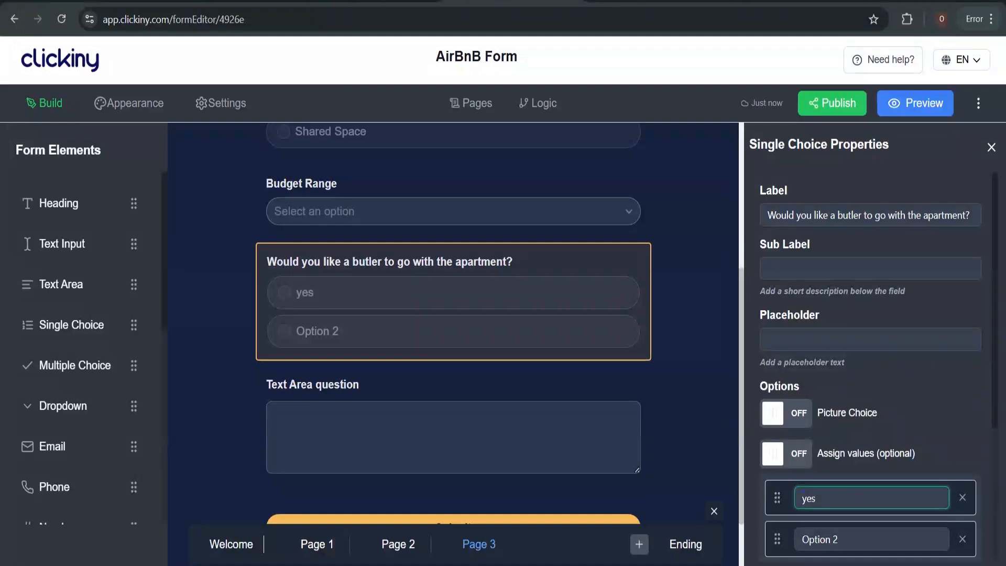
pyautogui.click(837, 538)
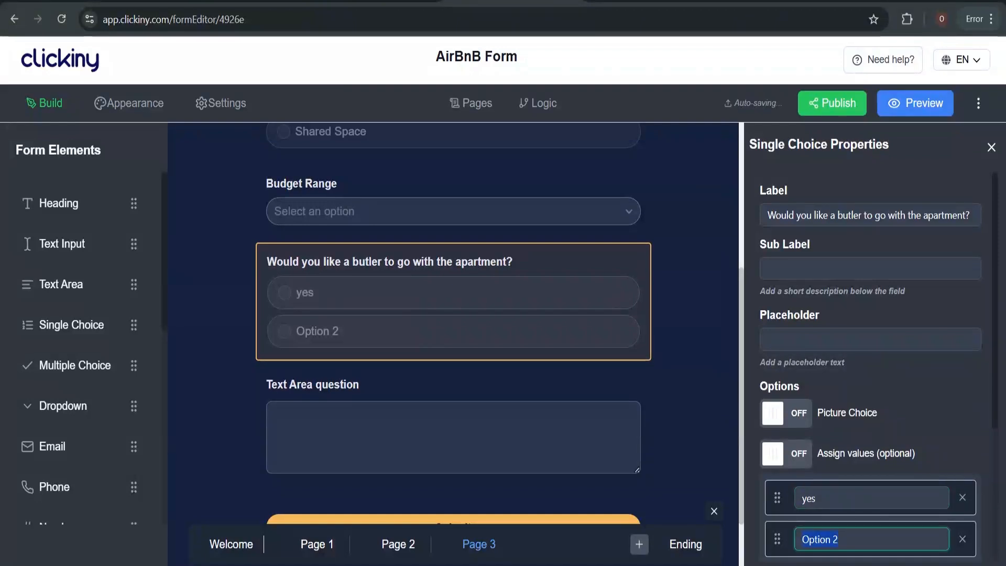
pyautogui.write('no')
pyautogui.press('BackSpace')
pyautogui.press('BackSpace')
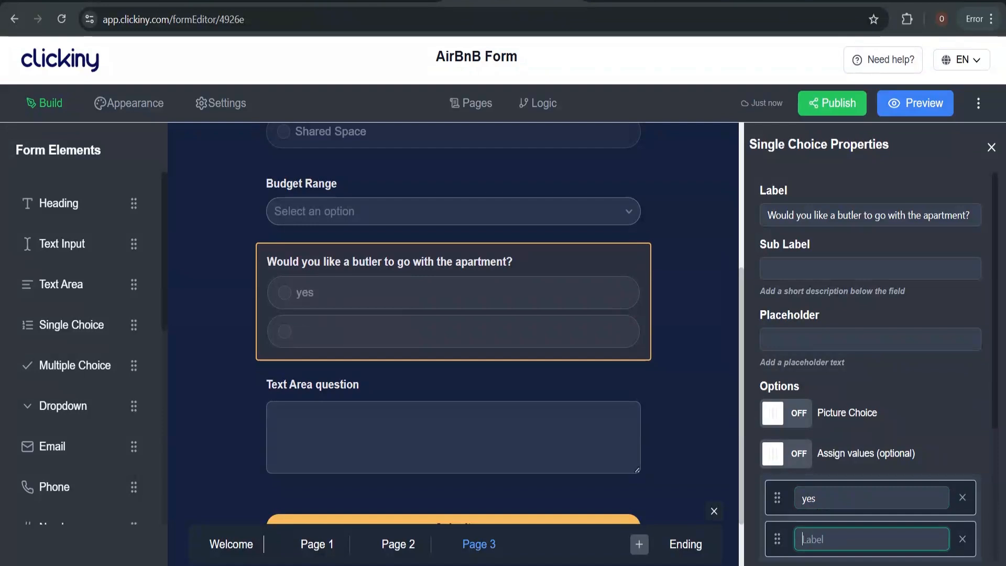
pyautogui.write('No')
pyautogui.click(849, 498)
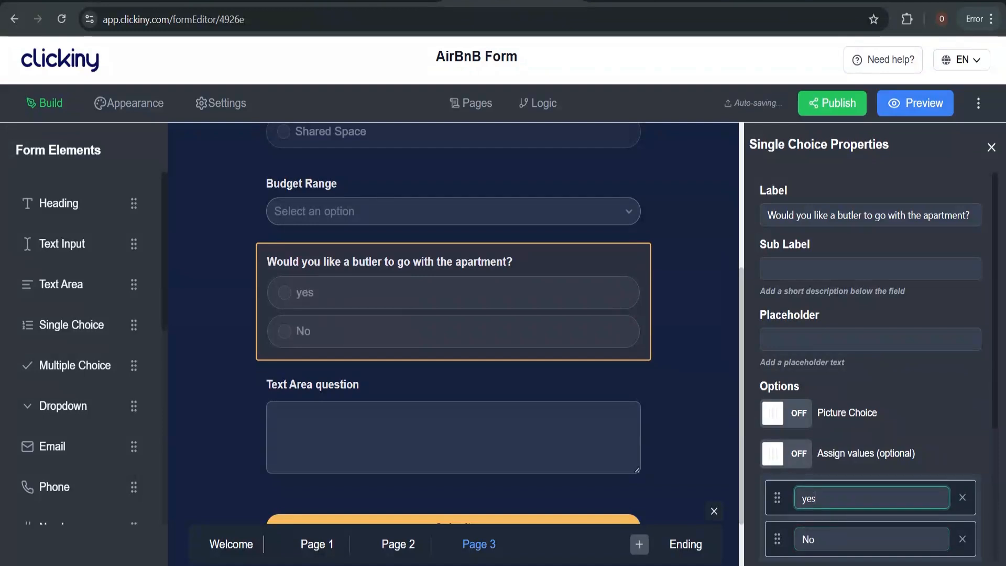
pyautogui.press('BackSpace')
pyautogui.press('BackSpace')
pyautogui.write('ES')
pyautogui.press('BackSpace')
pyautogui.press('BackSpace')
pyautogui.press('BackSpace')
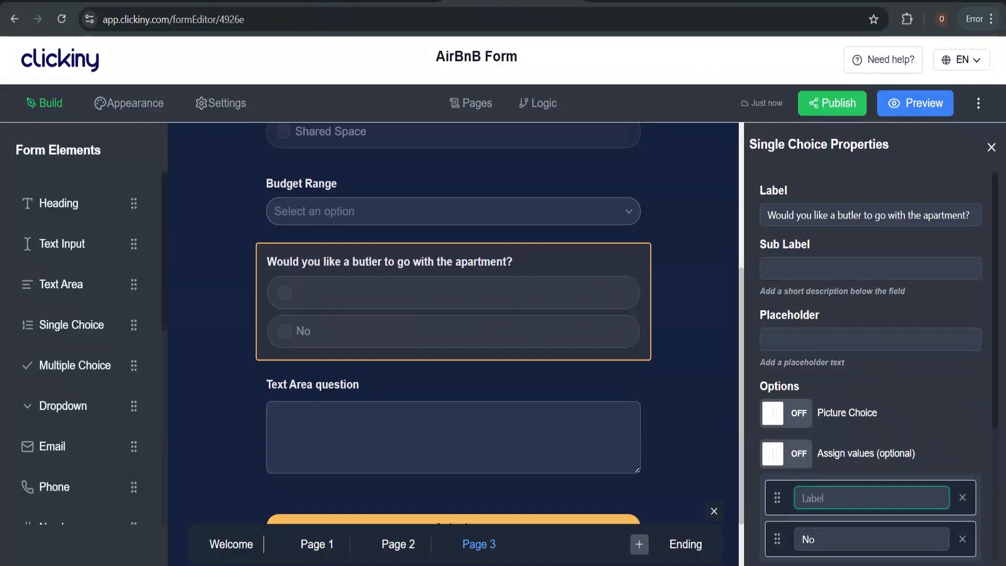
pyautogui.write('Yes')
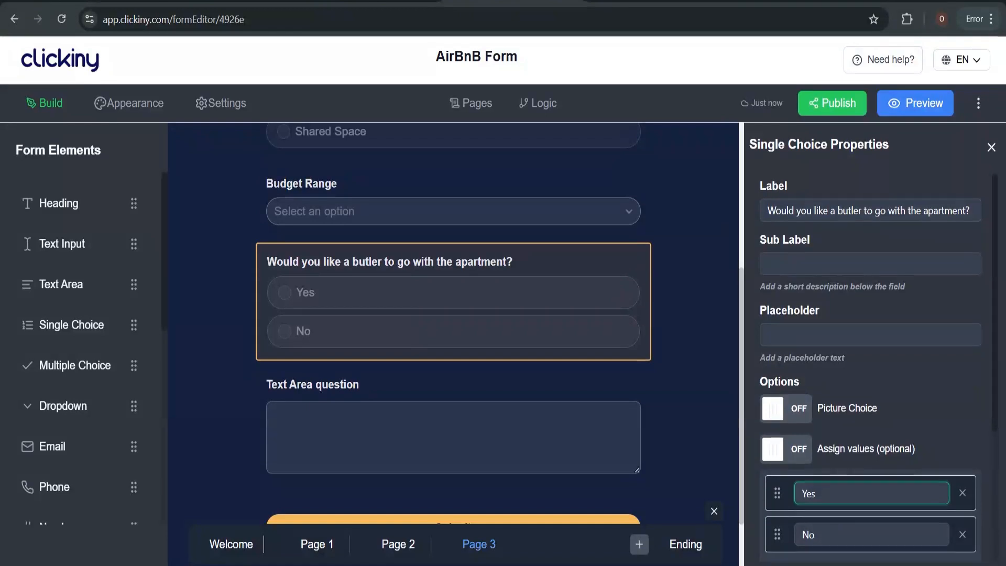
# Make the butler question required and hidden
pyautogui.scroll(-4, 869, 367)
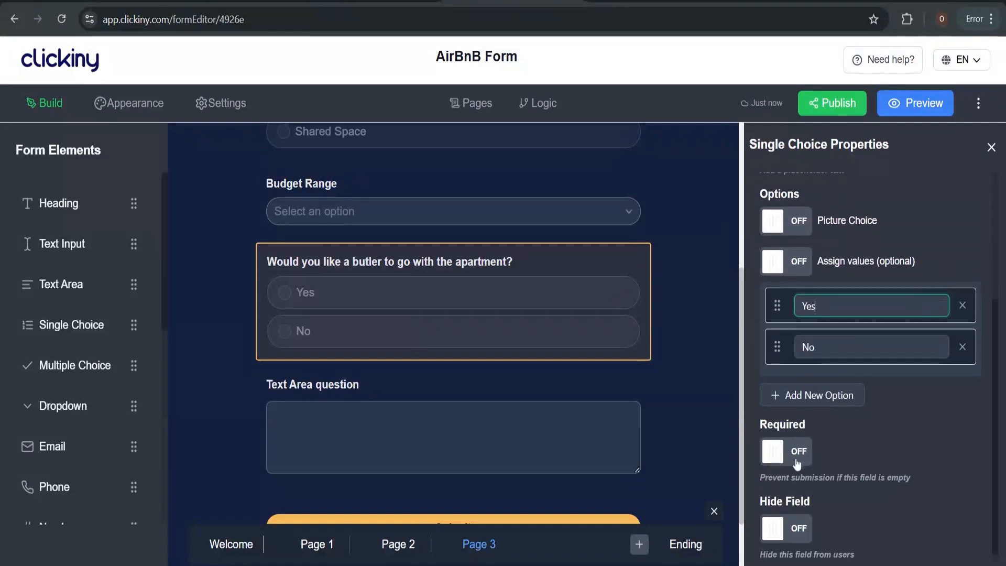
pyautogui.click(782, 452)
pyautogui.scroll(1, 902, 368)
pyautogui.scroll(3, 903, 368)
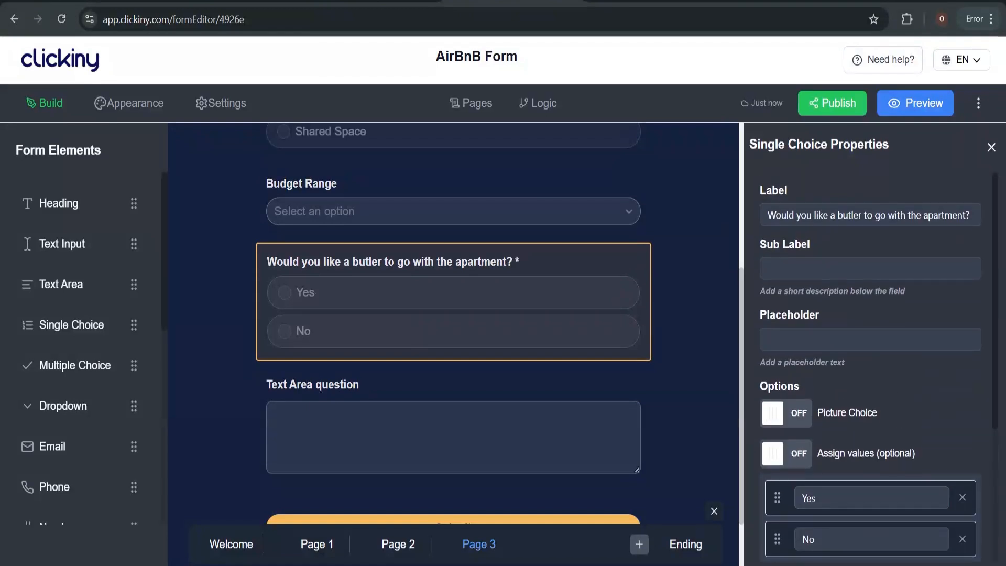
pyautogui.scroll(-4, 903, 368)
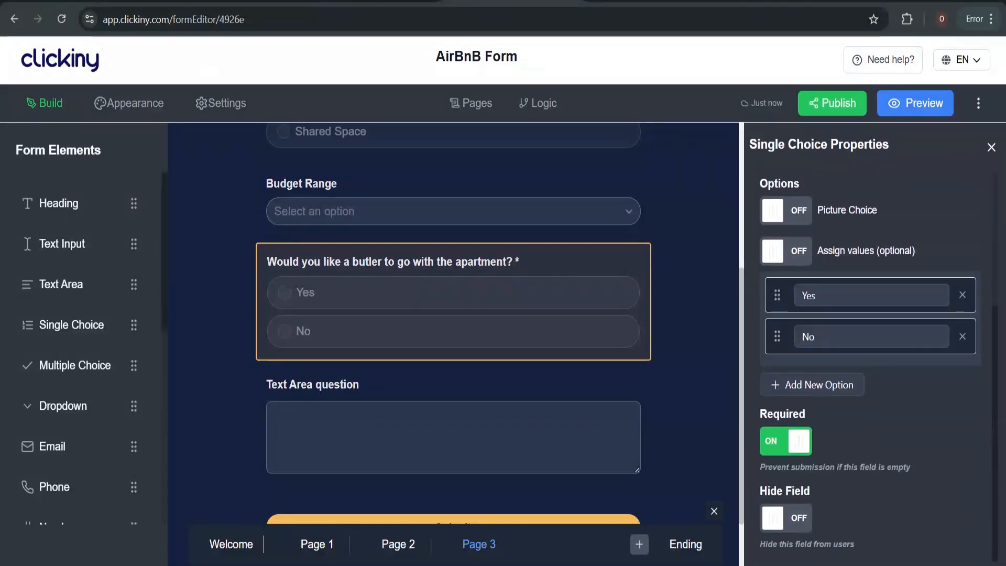
pyautogui.click(796, 520)
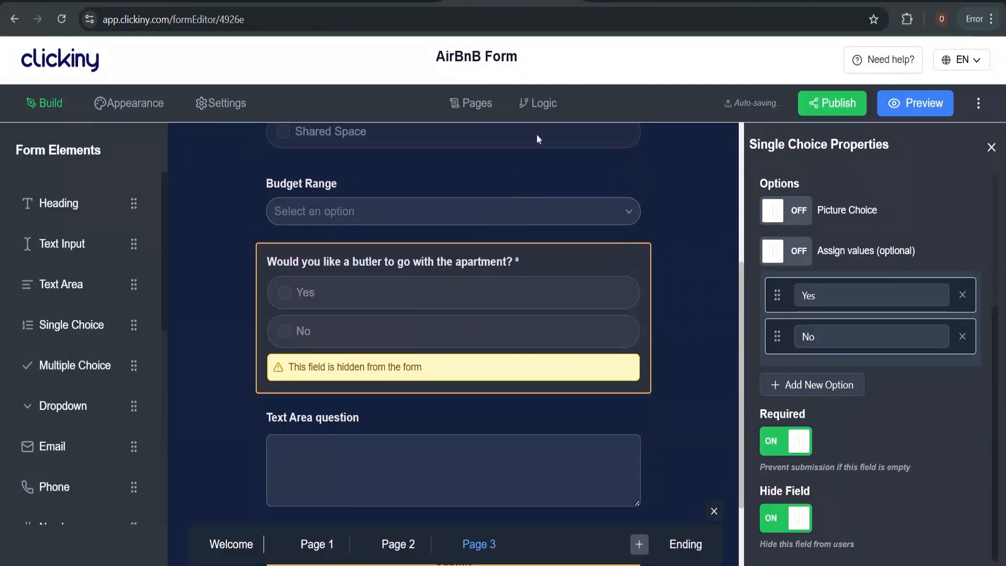
pyautogui.click(456, 210)
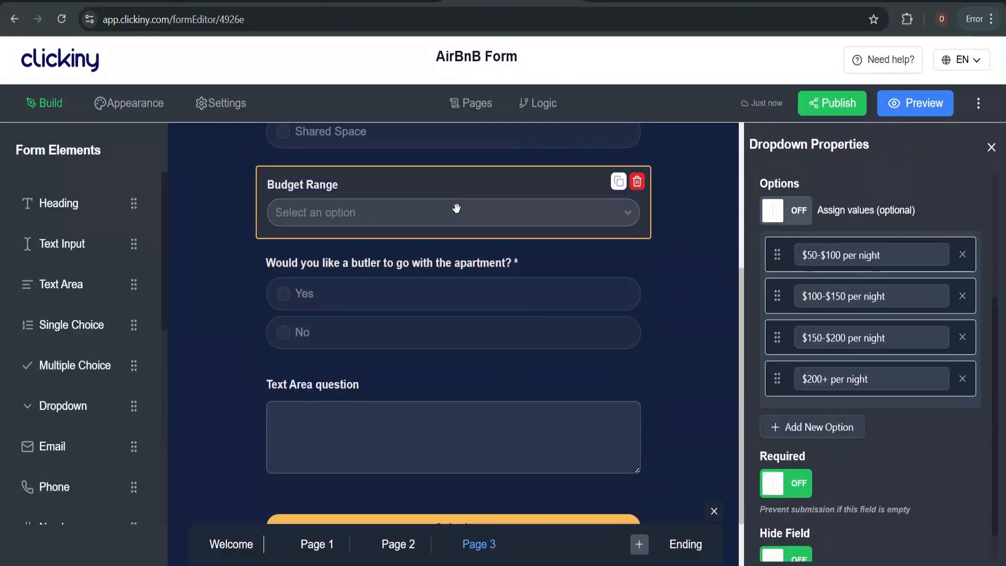
# Add a logic rule on Budget Range that triggers when '$200+ per night' is selected
pyautogui.click(538, 103)
pyautogui.scroll(-13, 280, 359)
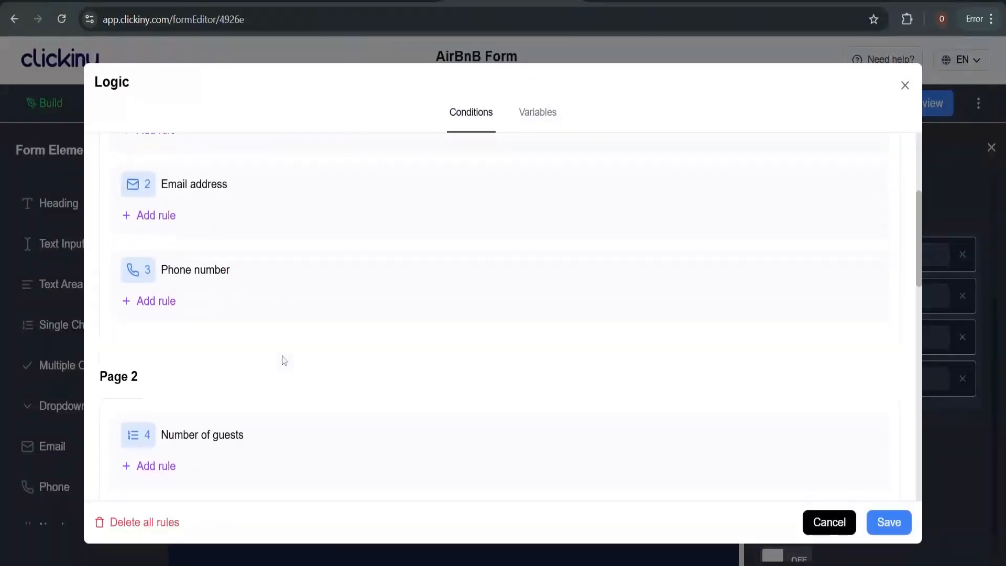
pyautogui.scroll(-4, 283, 360)
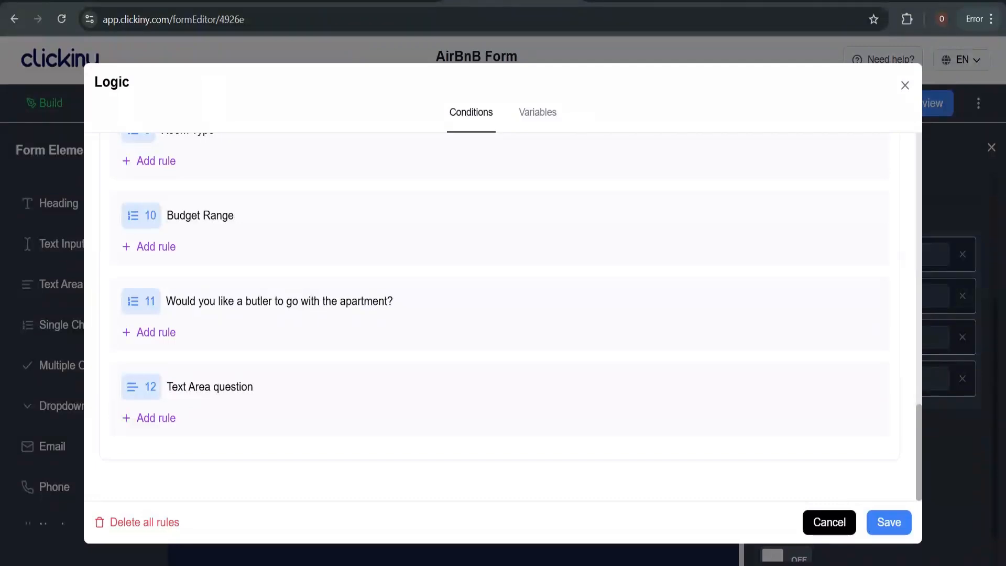
pyautogui.click(141, 248)
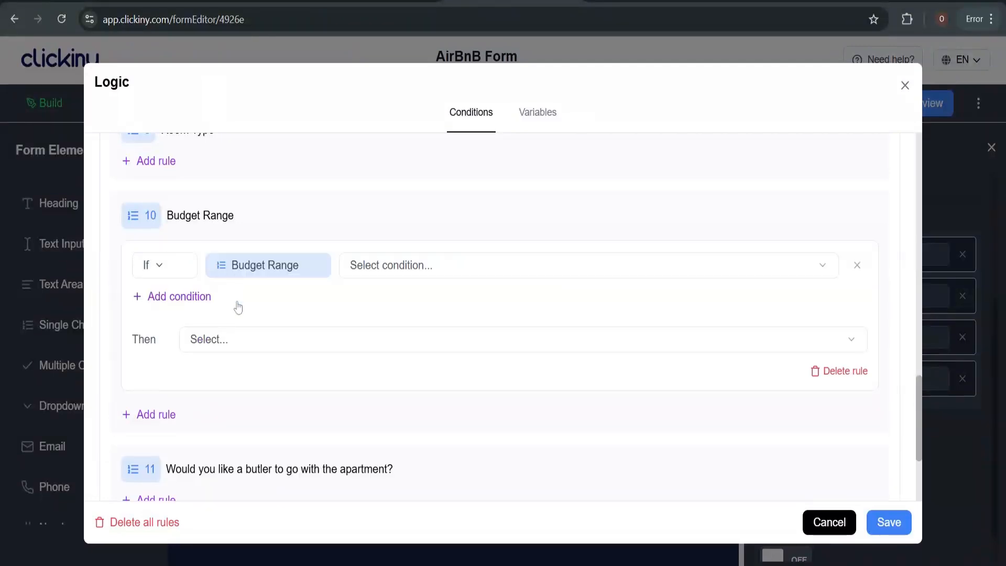
pyautogui.scroll(-2, 238, 307)
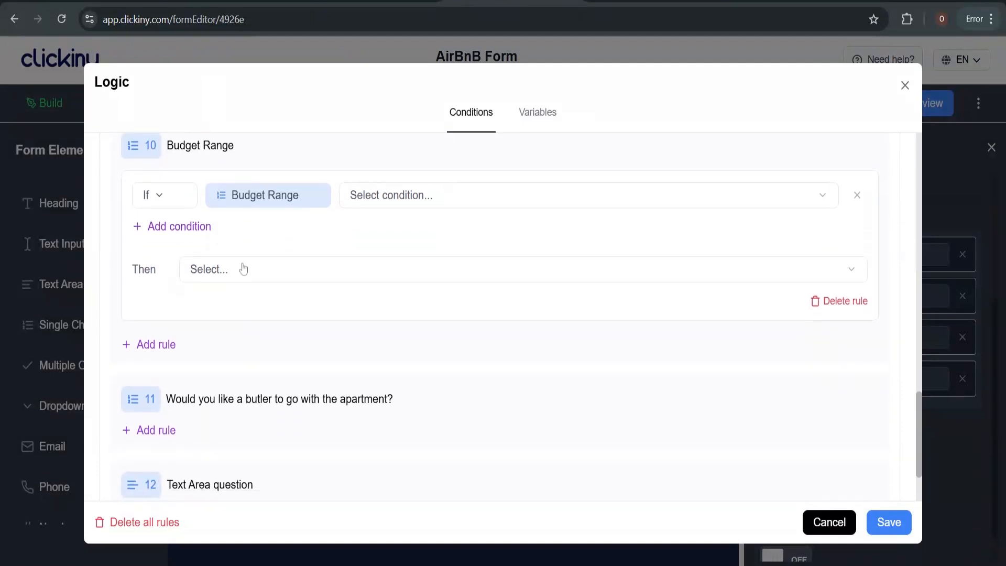
pyautogui.click(406, 194)
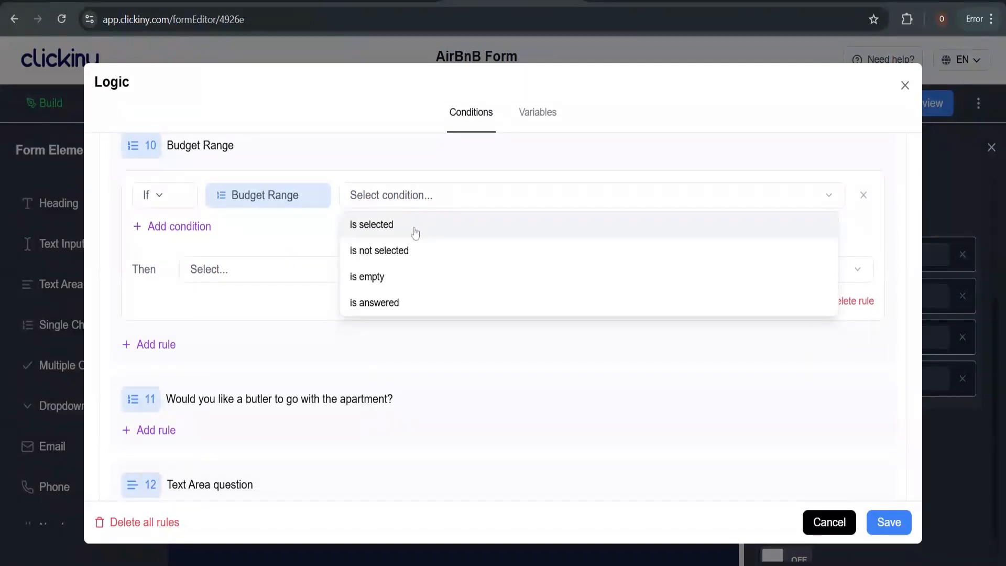
pyautogui.click(414, 230)
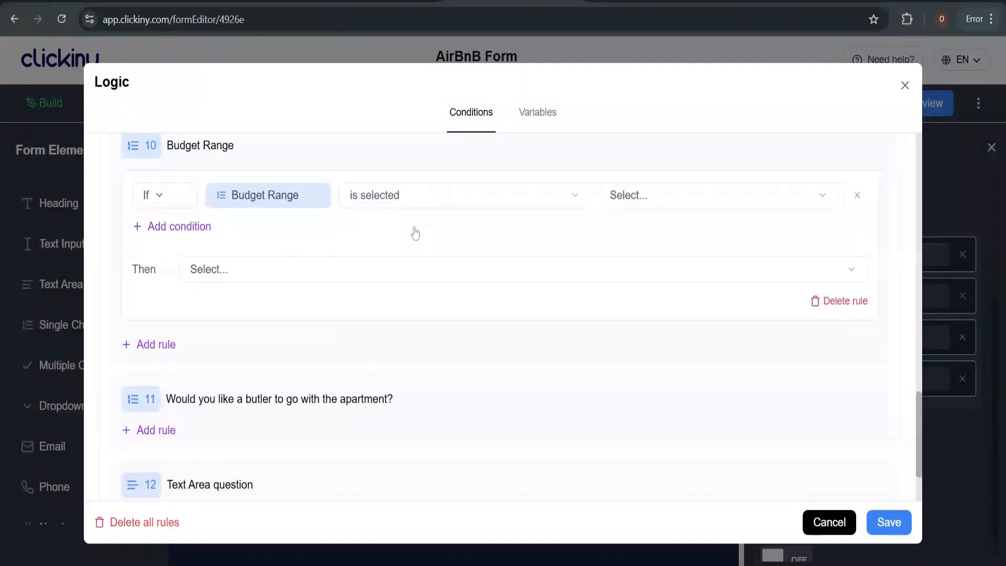
pyautogui.click(653, 195)
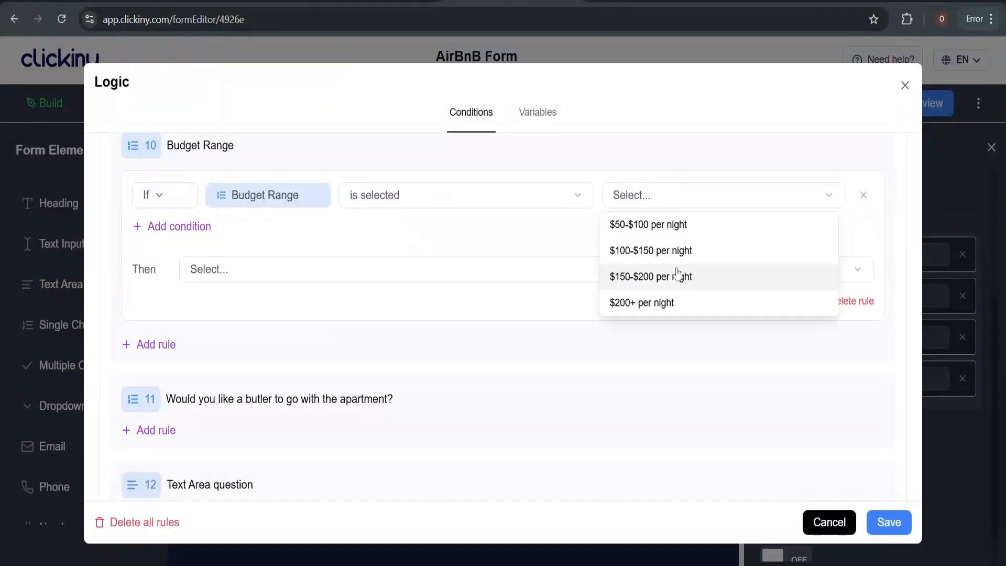
pyautogui.click(673, 302)
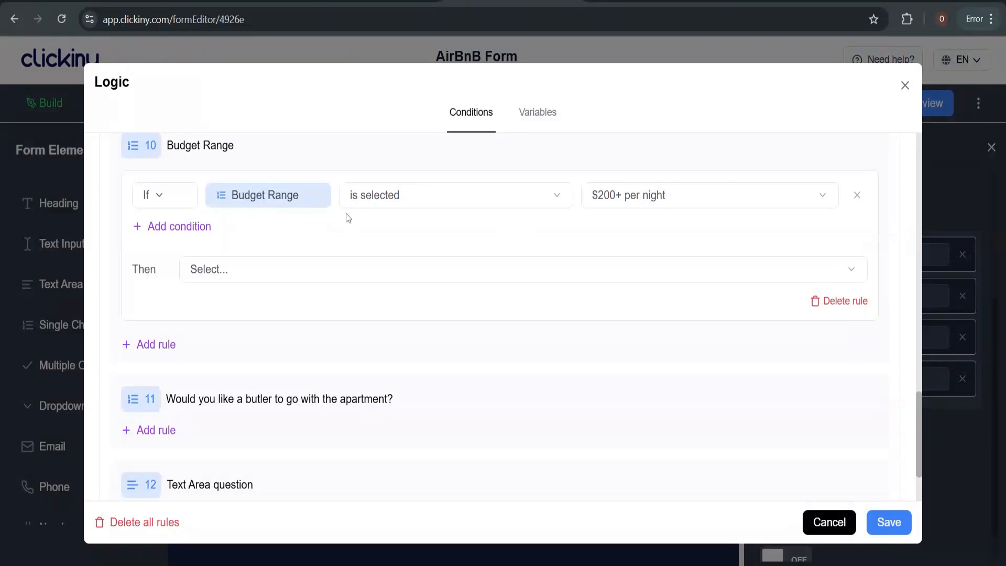
# Make the rule show the butler question, then save it and close the logic window
pyautogui.click(324, 268)
pyautogui.click(235, 371)
pyautogui.click(556, 270)
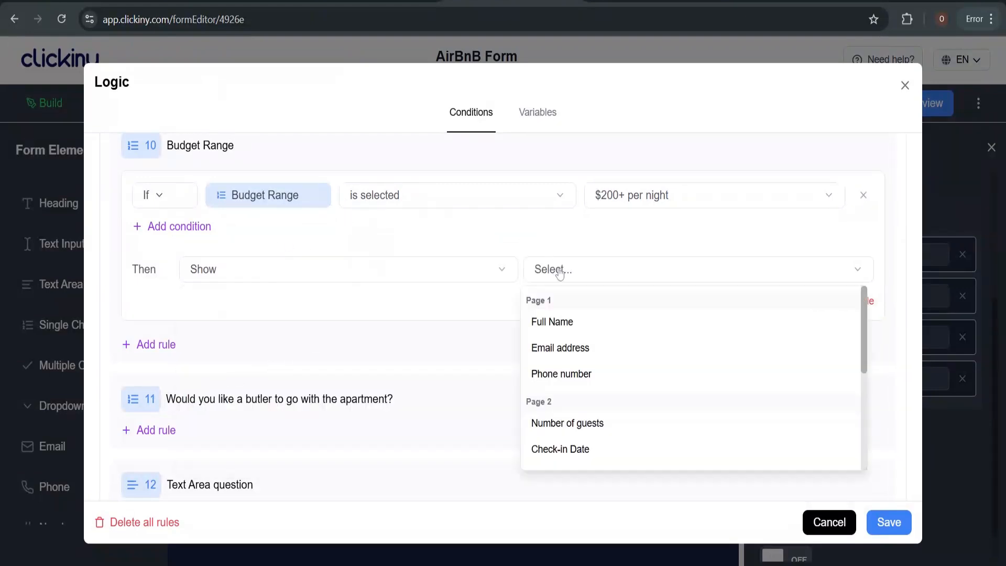
pyautogui.scroll(-4, 632, 391)
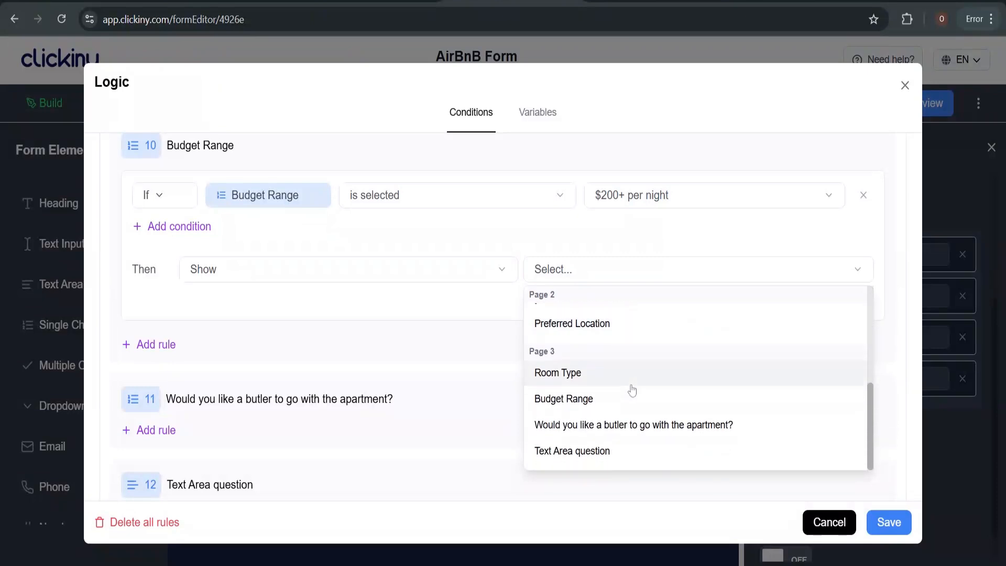
pyautogui.click(632, 427)
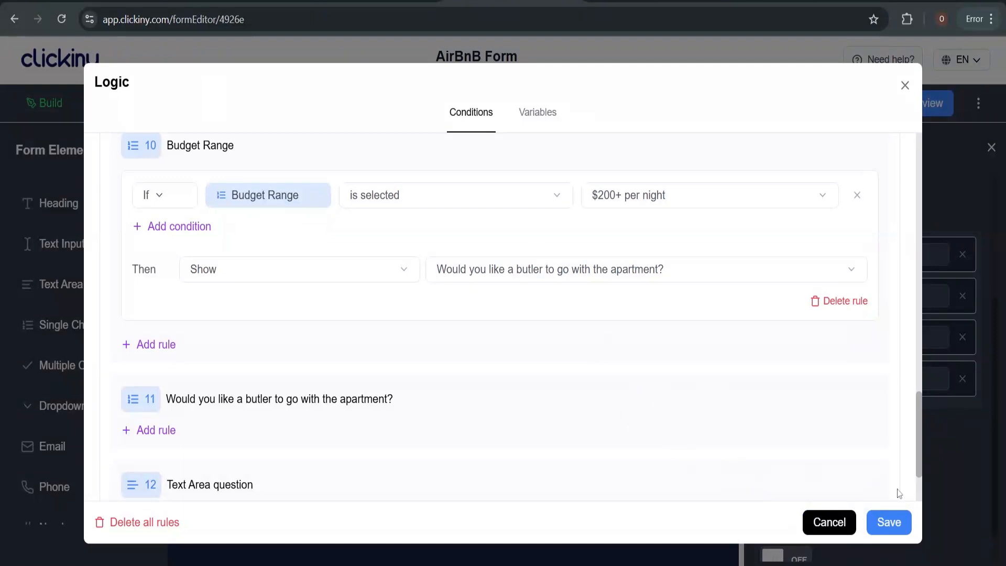
pyautogui.click(886, 530)
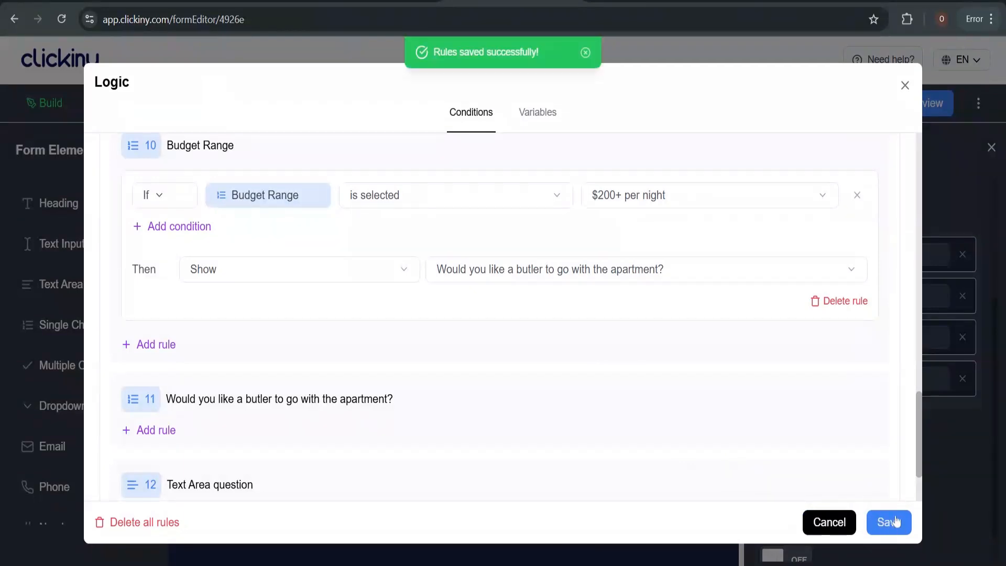
pyautogui.click(905, 85)
# Verify the butler question is hidden and its show rule is saved, then select the Text Area question
pyautogui.scroll(3, 539, 251)
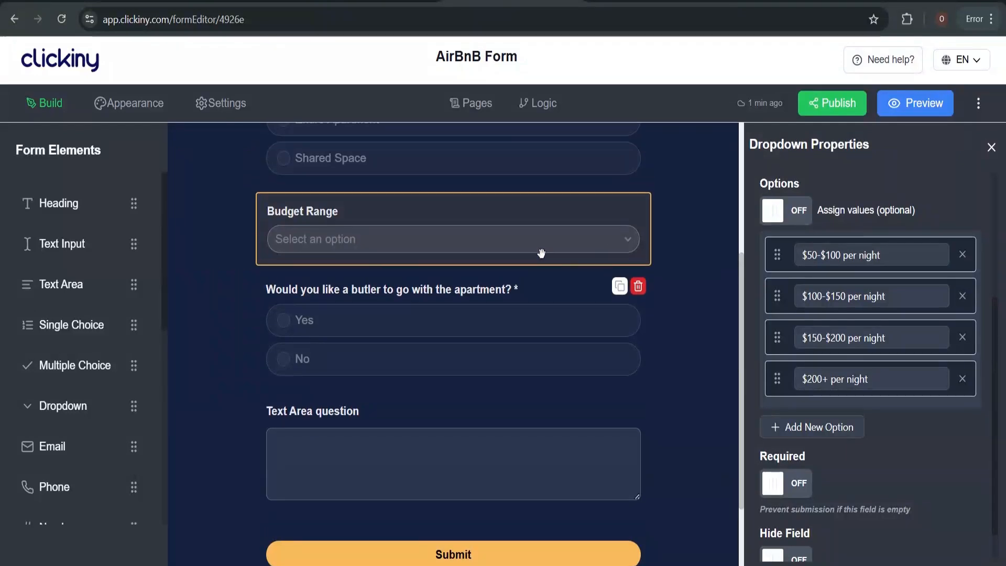
pyautogui.scroll(-1, 507, 350)
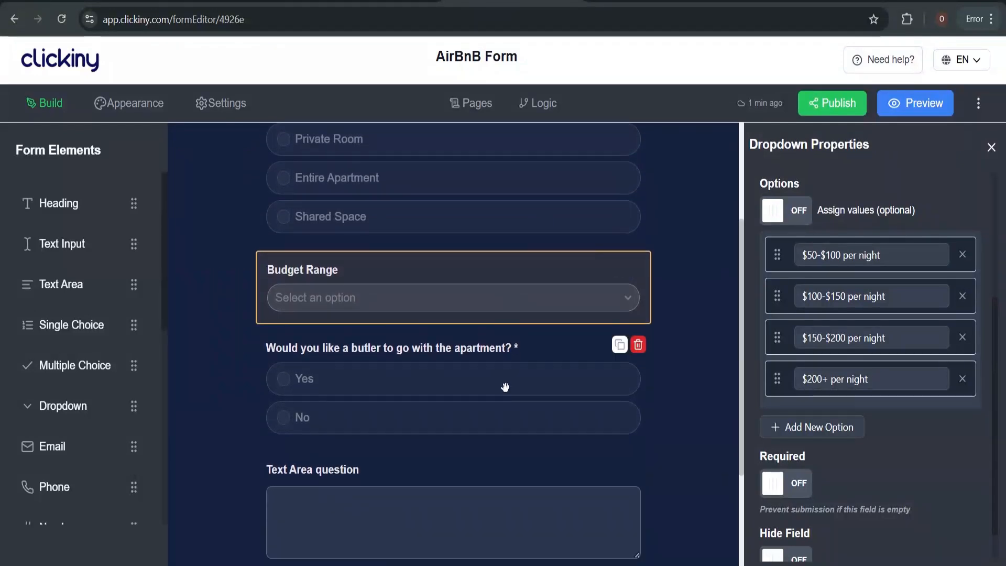
pyautogui.click(504, 386)
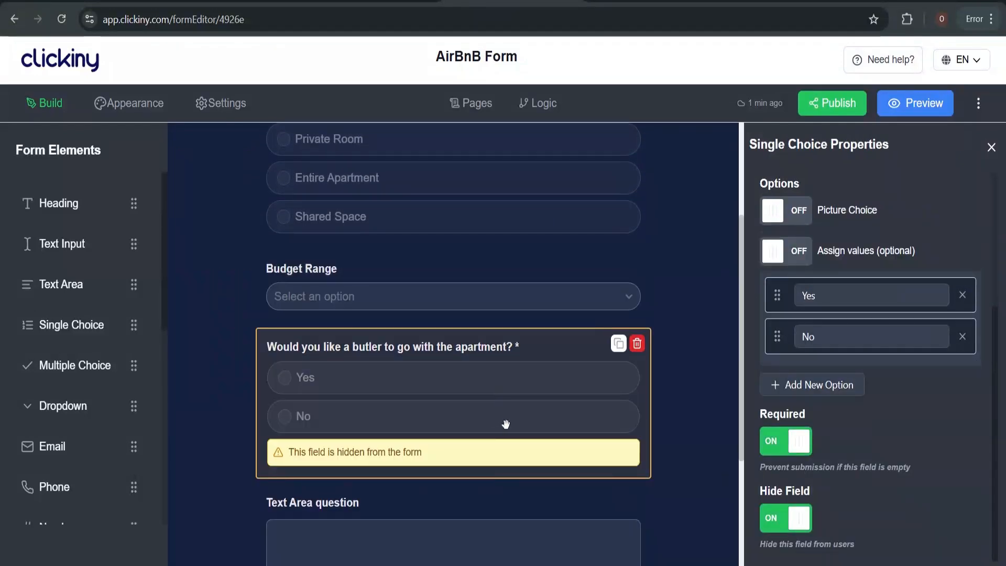
pyautogui.click(468, 289)
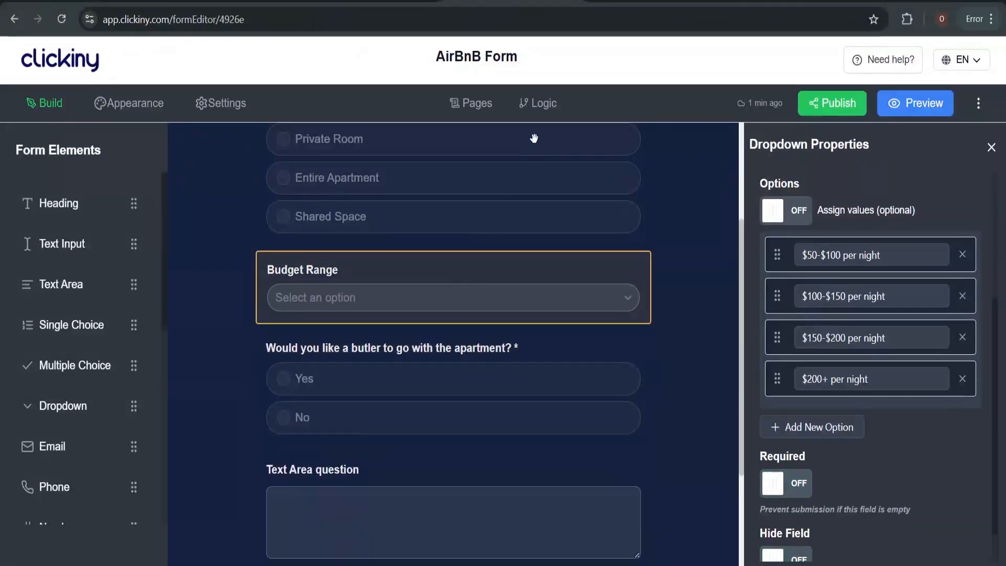
pyautogui.click(545, 104)
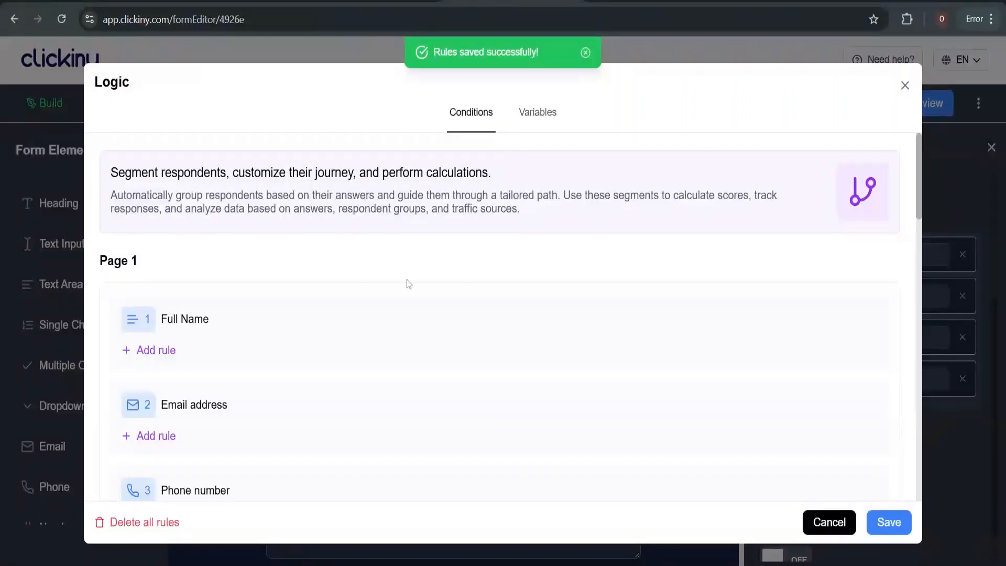
pyautogui.scroll(-15, 270, 291)
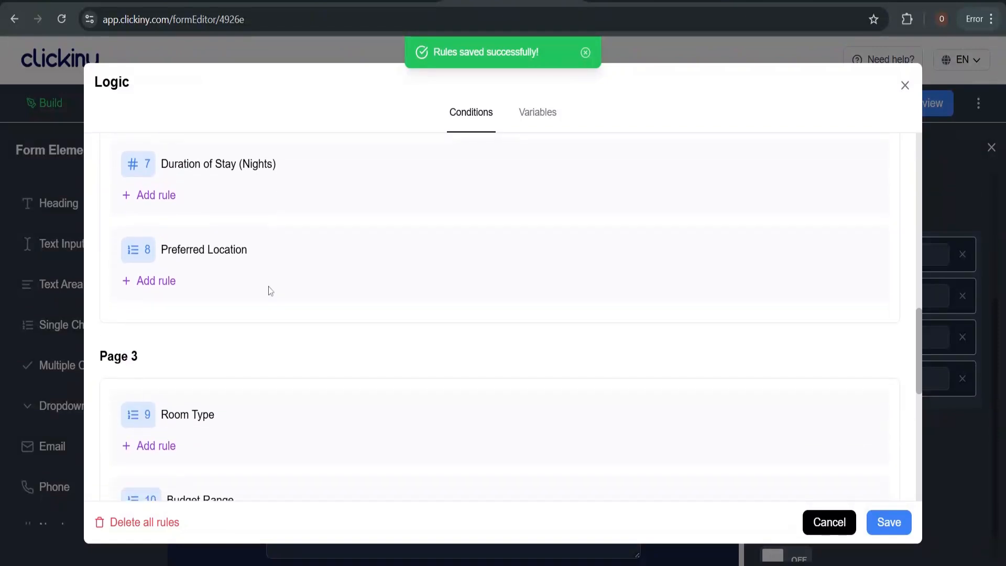
pyautogui.scroll(-3, 271, 291)
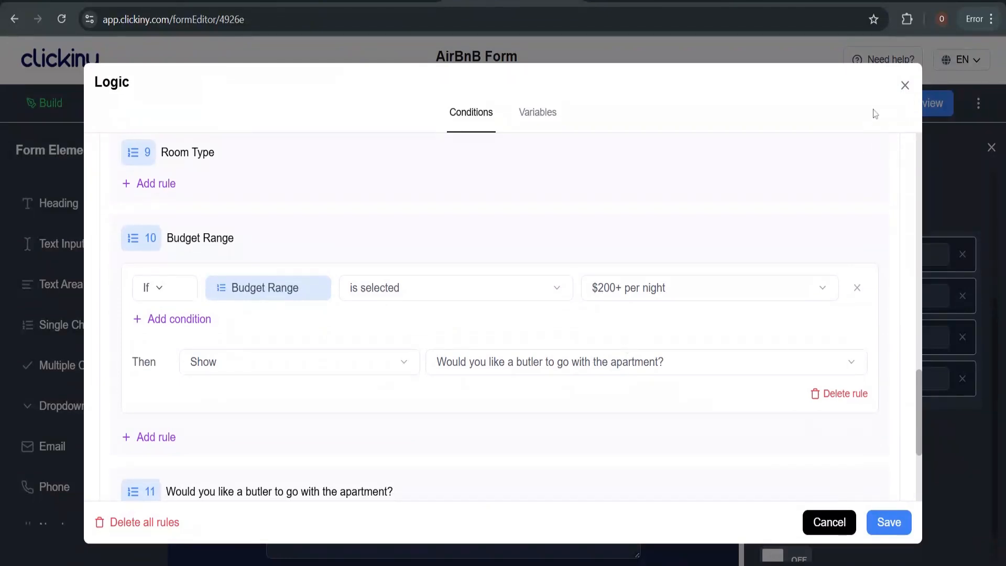
pyautogui.click(905, 86)
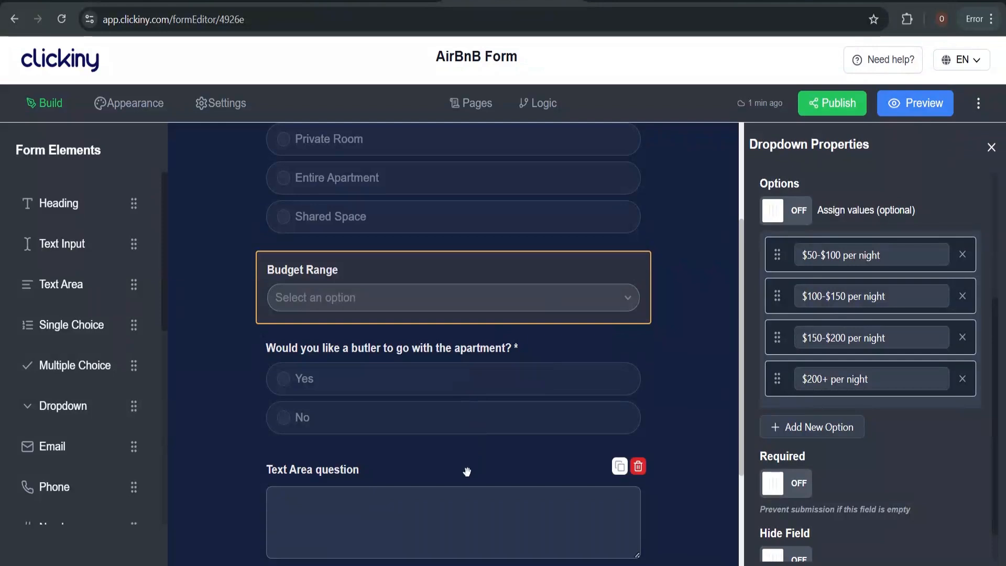
pyautogui.scroll(-3, 466, 491)
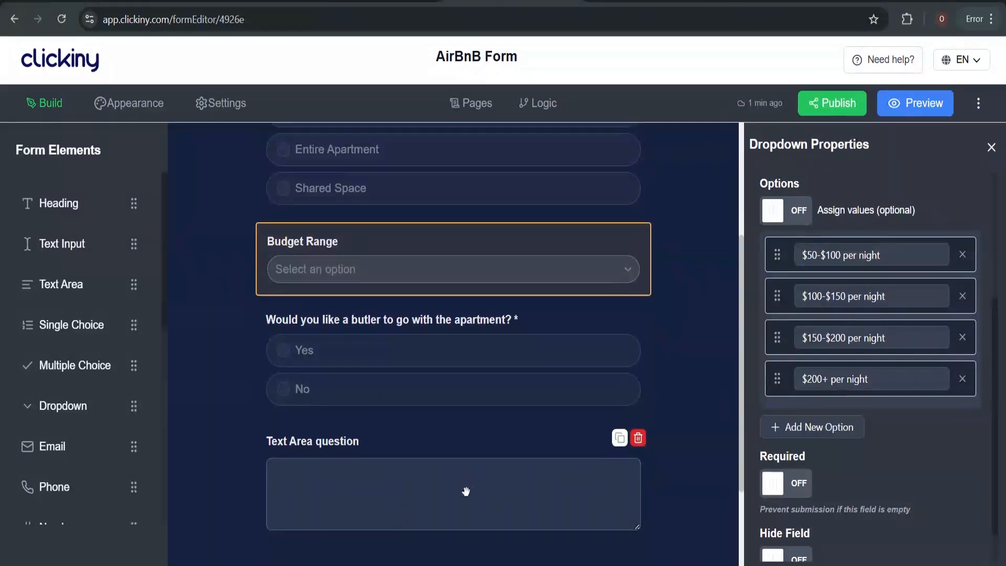
pyautogui.click(469, 361)
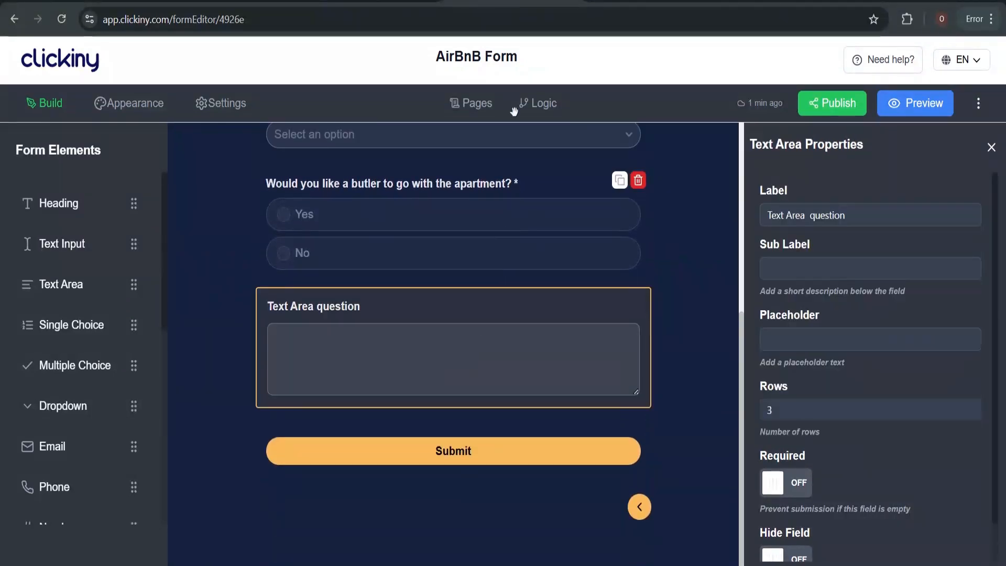
# Copy the 'Additional Services' heading from the ChatGPT form outline
pyautogui.click(628, 2)
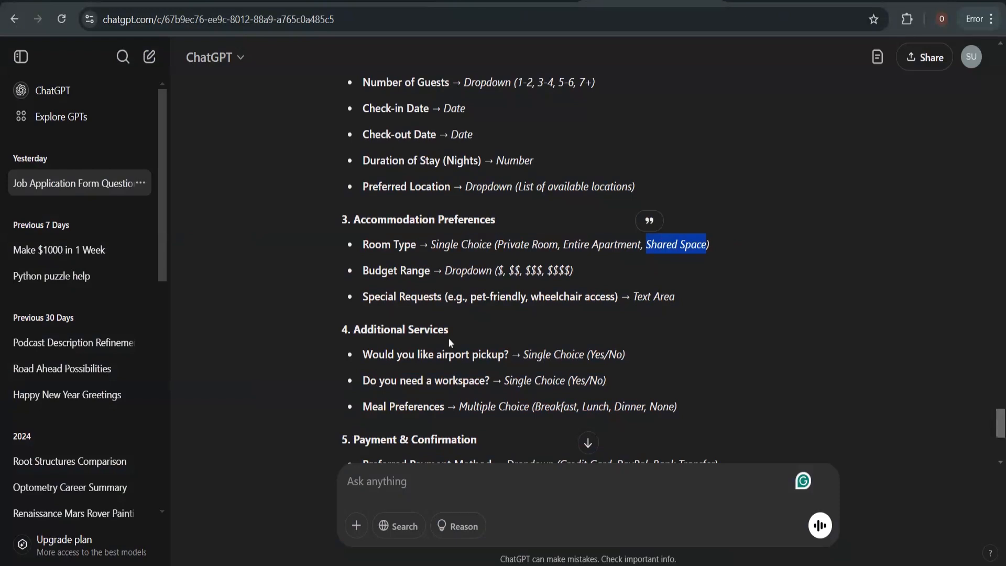
pyautogui.scroll(-2, 449, 343)
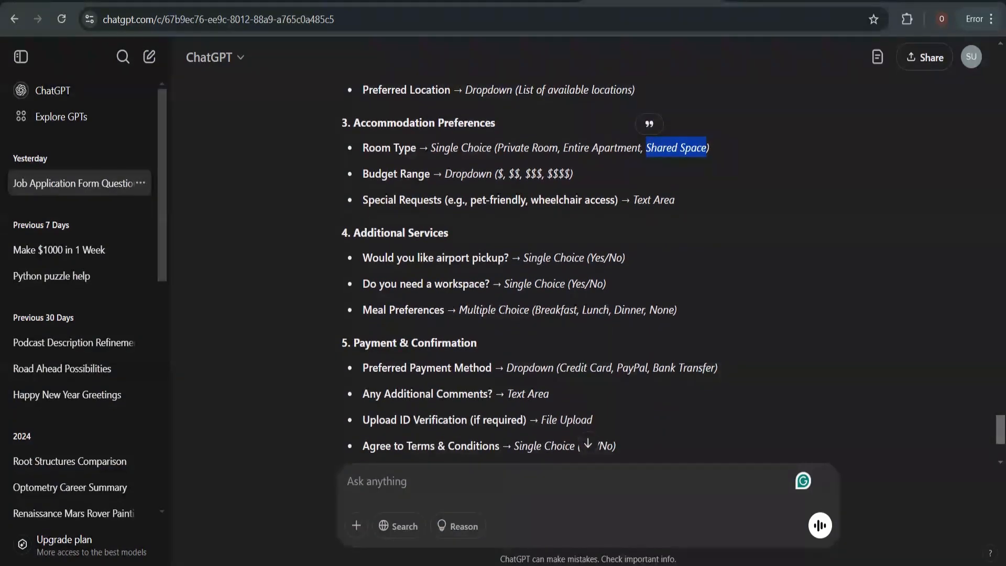
pyautogui.moveTo(352, 232); pyautogui.dragTo(471, 241)
pyautogui.hotkey('ctrl', 'c')
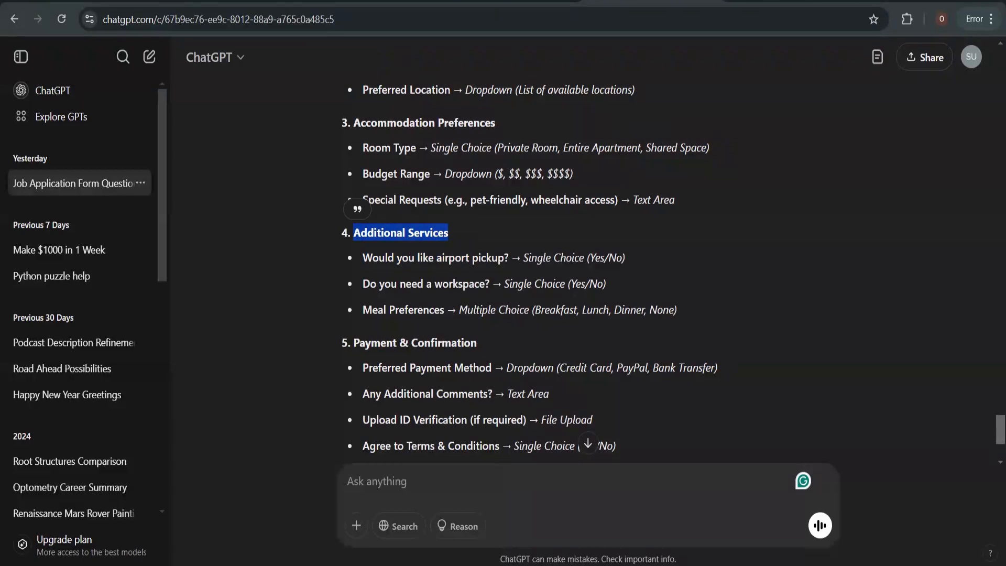
# Label the text area question 'Special Requests', copied from the ChatGPT outline
pyautogui.click(505, 1)
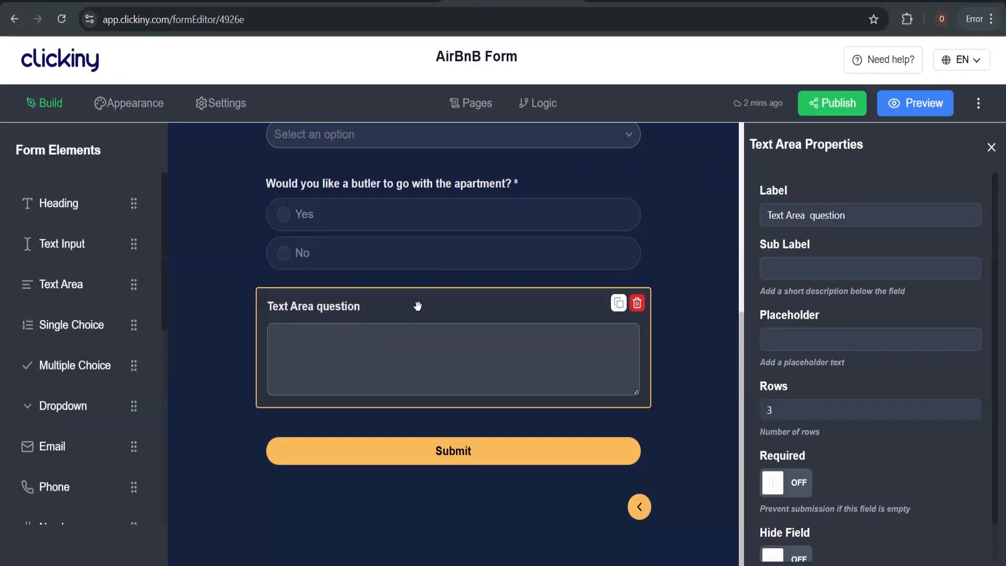
pyautogui.tripleClick(817, 214)
pyautogui.hotkey('ctrl', 'v')
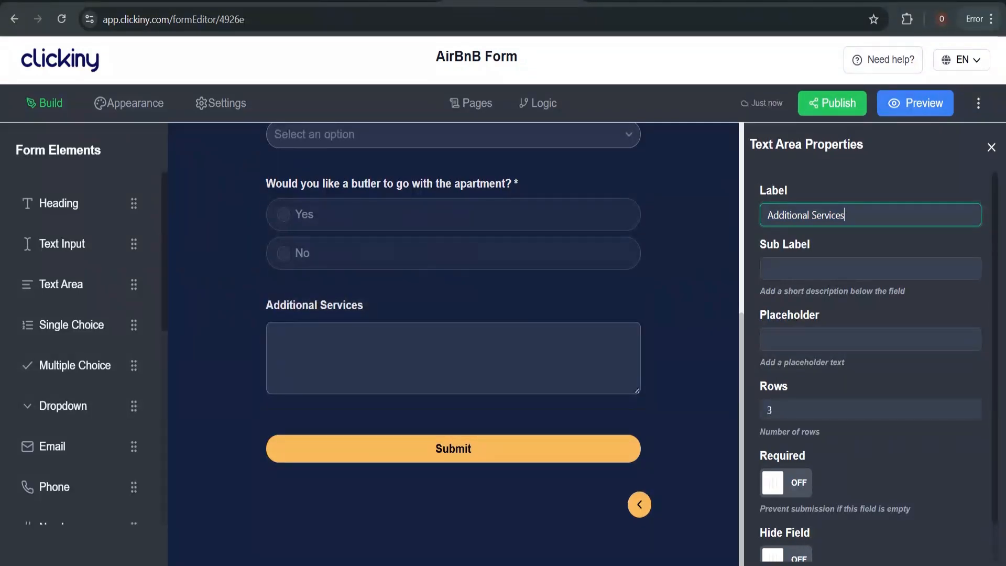
pyautogui.click(652, 1)
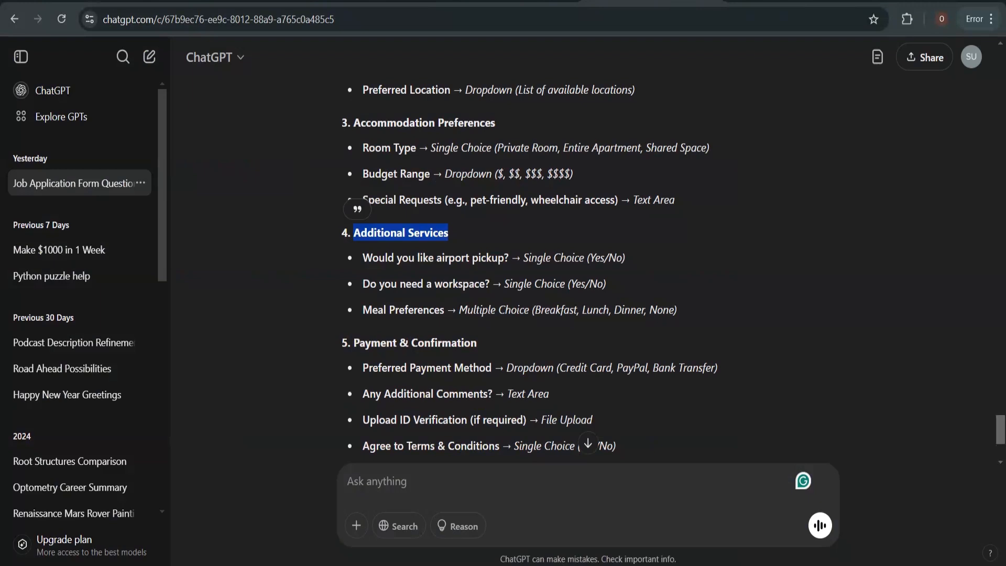
pyautogui.click(414, 204)
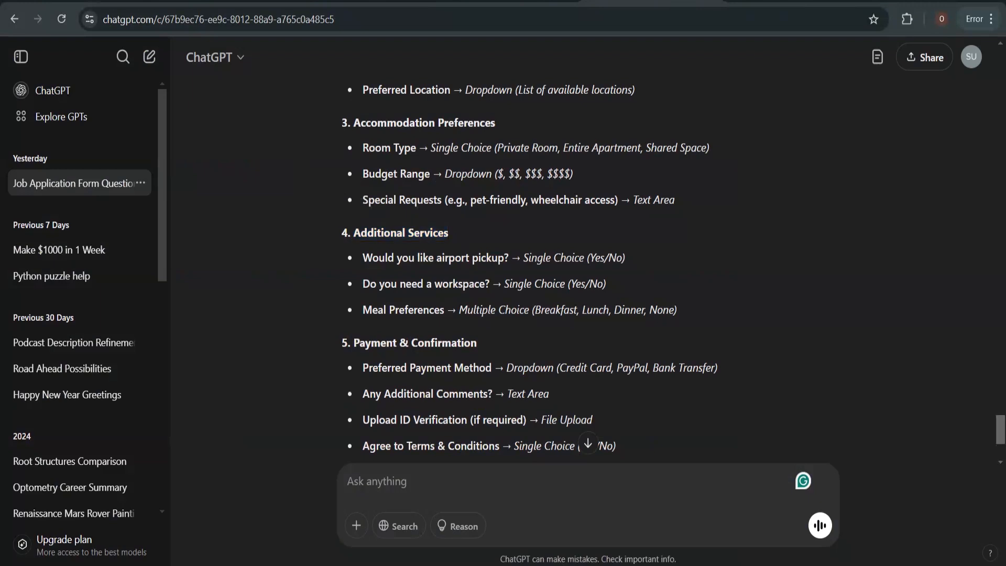
pyautogui.moveTo(362, 200); pyautogui.dragTo(442, 200)
pyautogui.hotkey('ctrl', 'c')
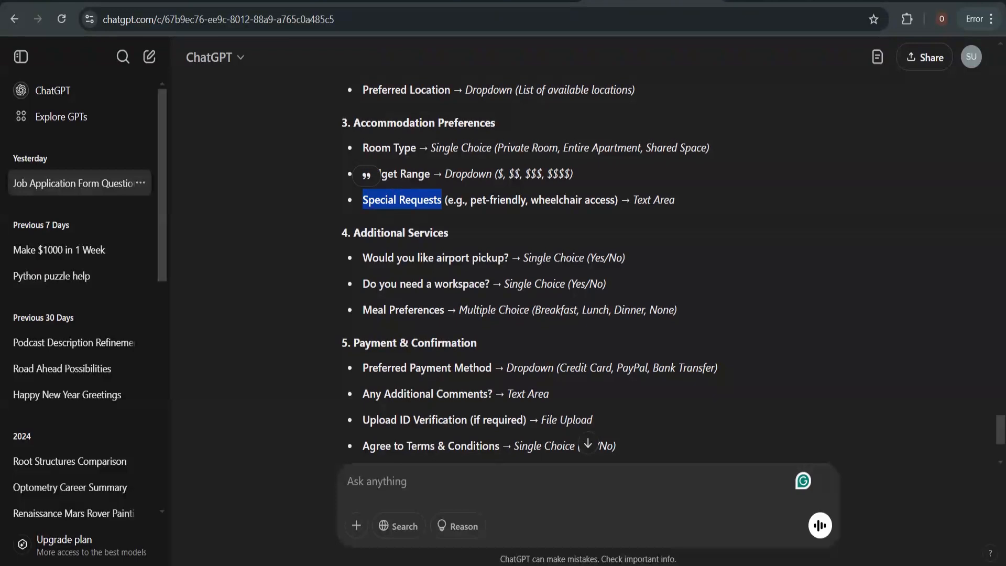
pyautogui.click(526, 1)
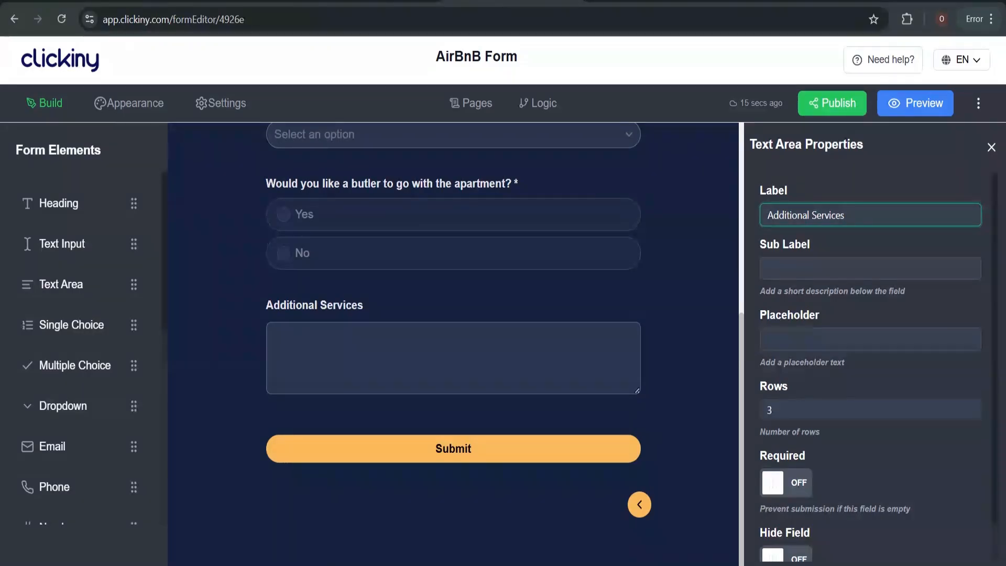
pyautogui.hotkey('ctrl', 'v')
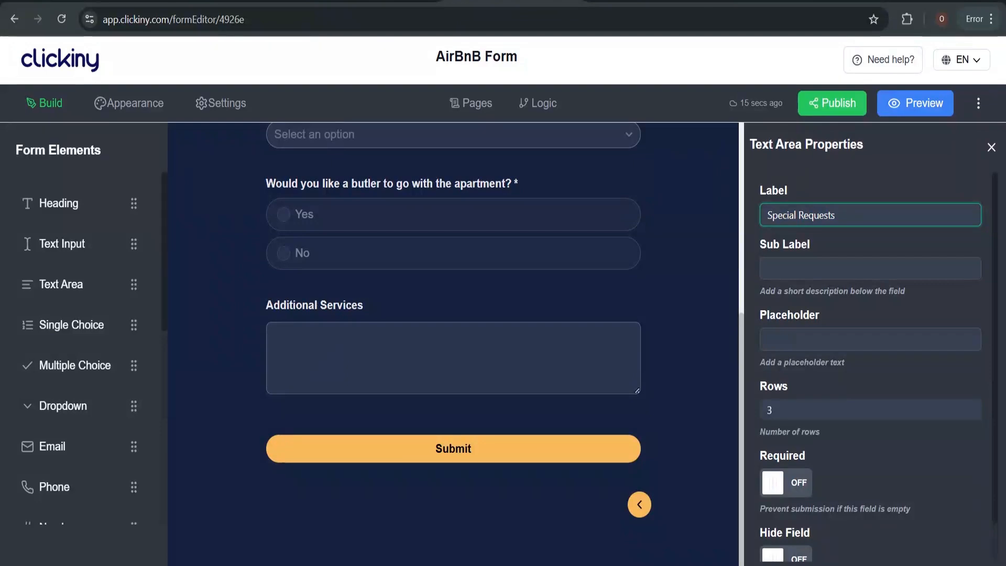
# Paste 'e.g., pet-friendly, wheelchair access' as the question's placeholder
pyautogui.hotkey('ctrl', 'Tab')
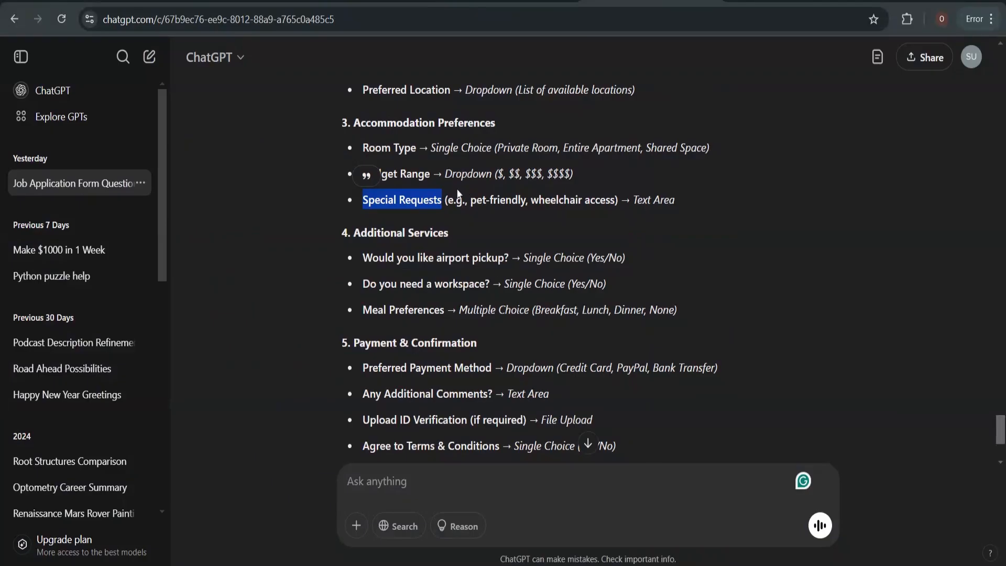
pyautogui.moveTo(447, 200); pyautogui.dragTo(615, 200)
pyautogui.hotkey('ctrl', 'c')
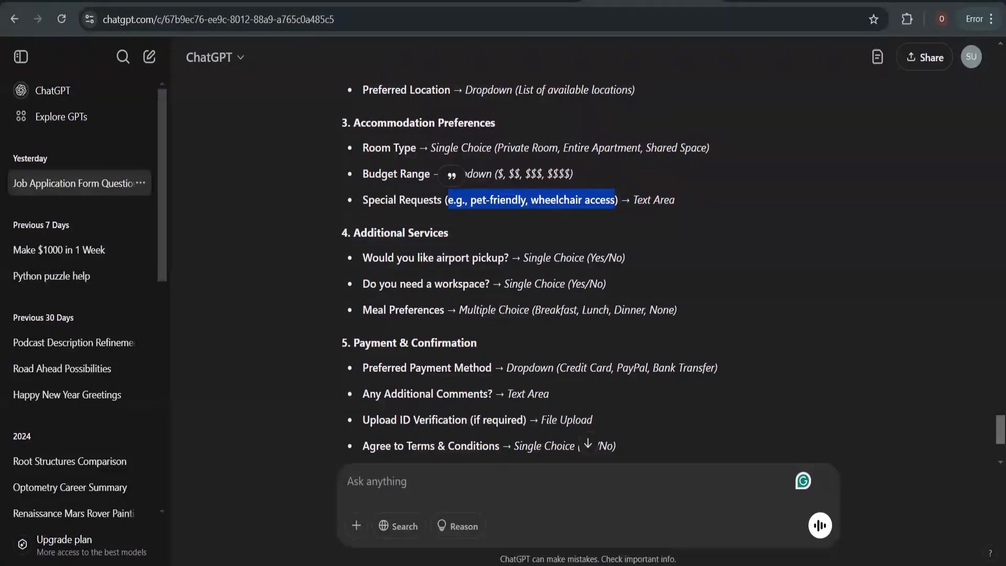
pyautogui.click(514, 2)
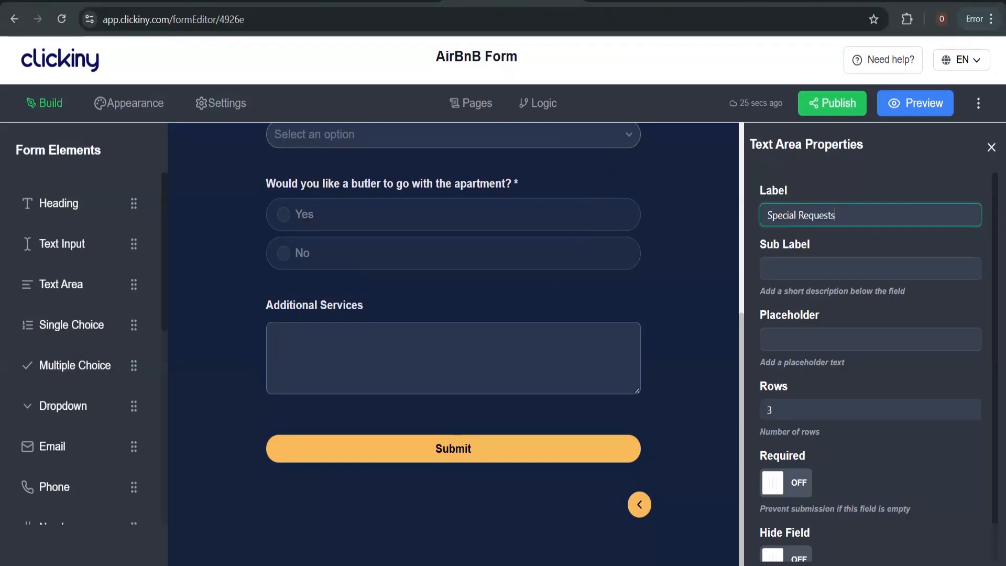
pyautogui.click(826, 339)
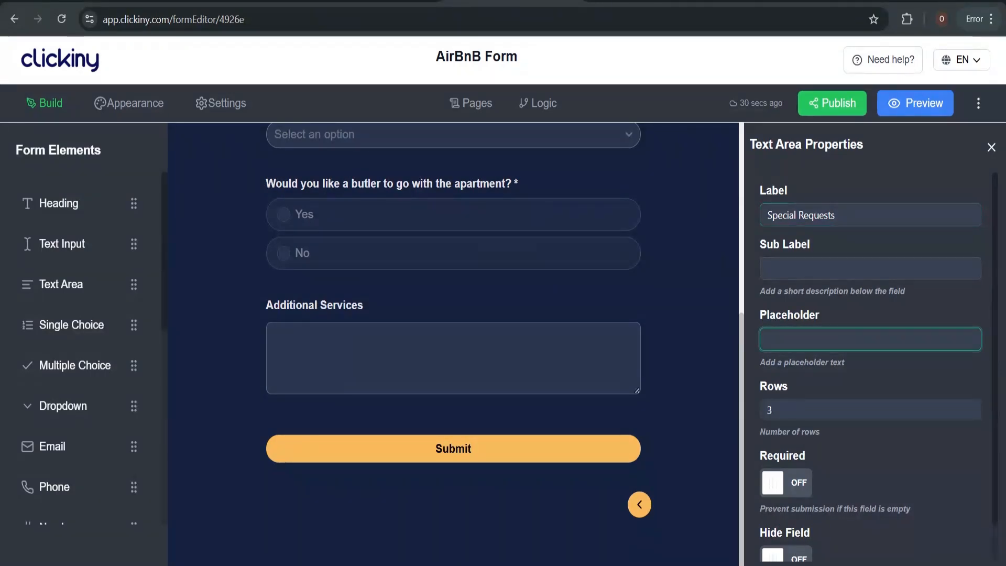
pyautogui.hotkey('ctrl', 'v')
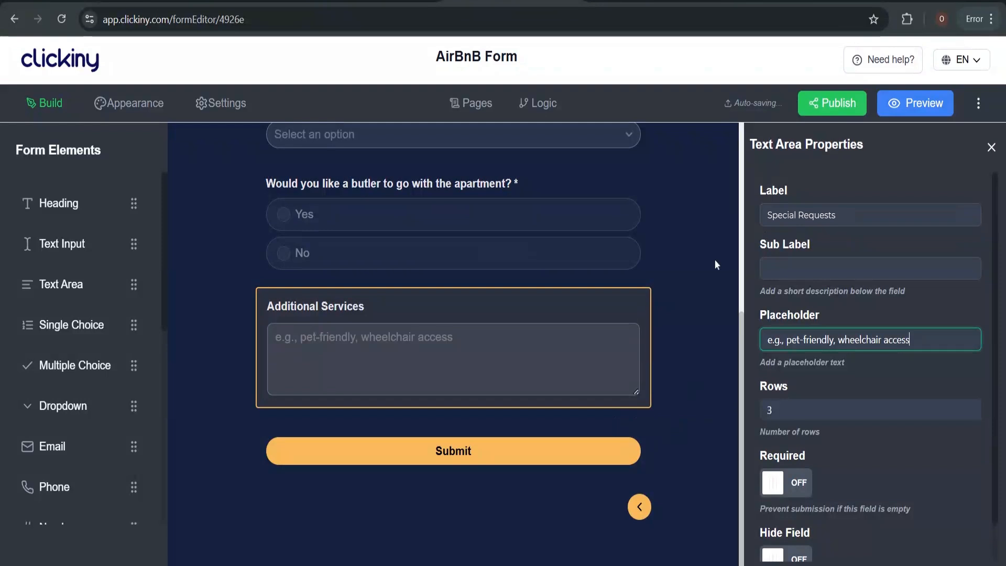
pyautogui.click(712, 248)
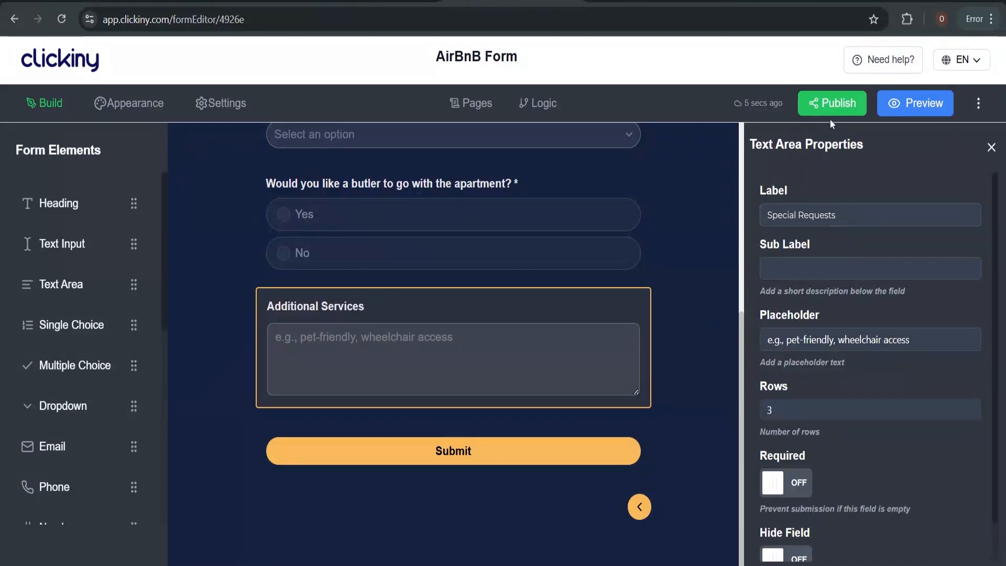
# Preview the form, enter a guest name in the first field, then close the preview
pyautogui.click(915, 105)
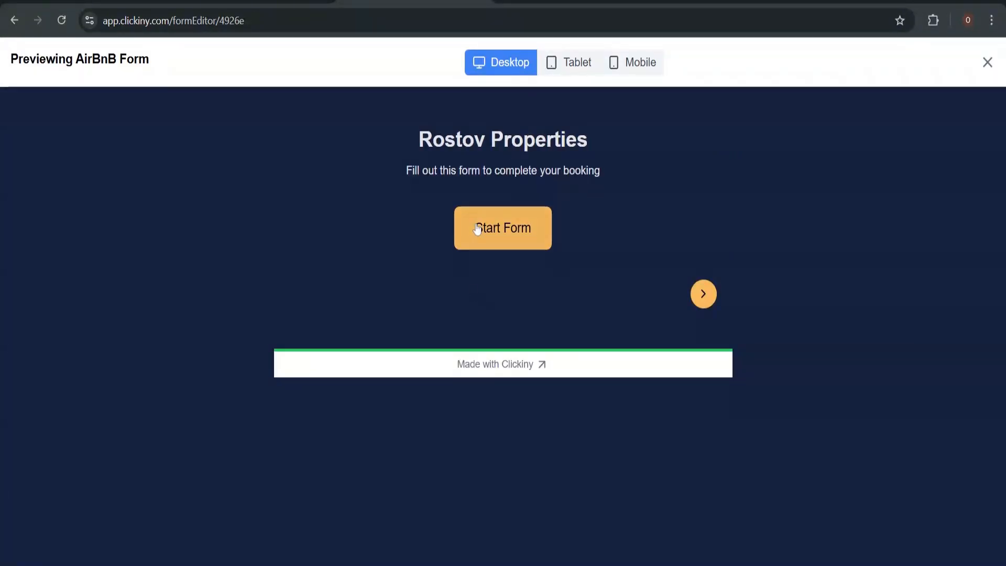
pyautogui.click(512, 238)
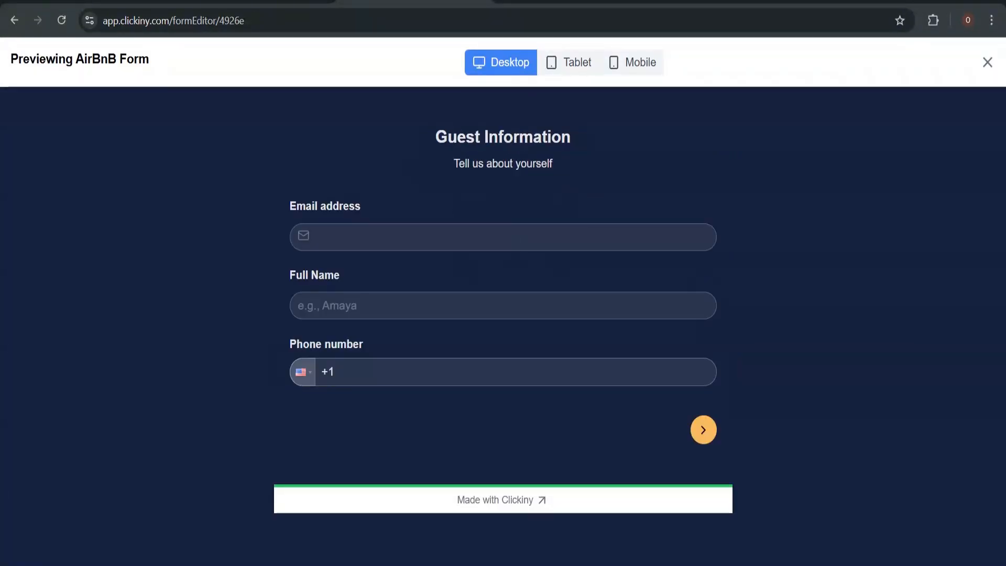
pyautogui.click(512, 237)
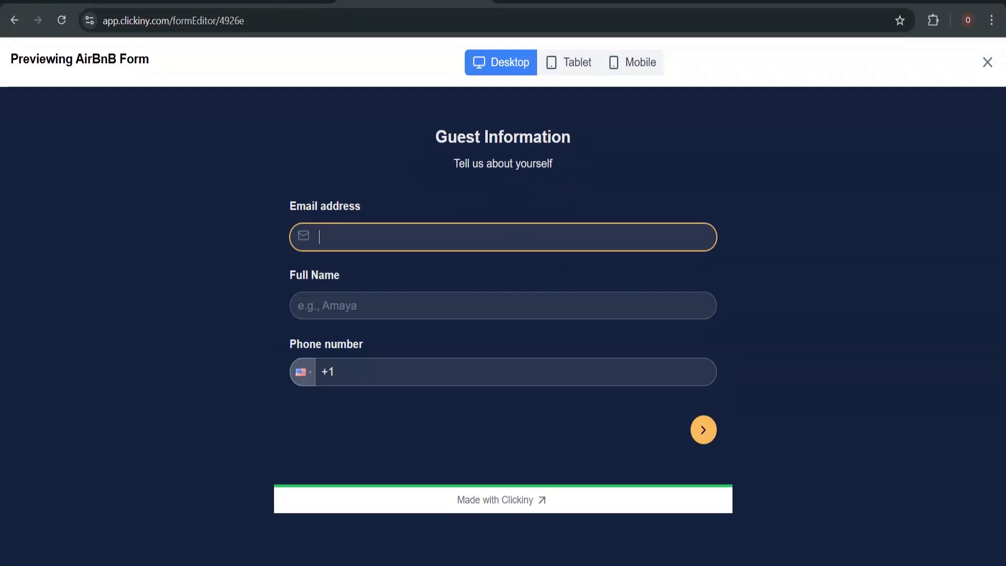
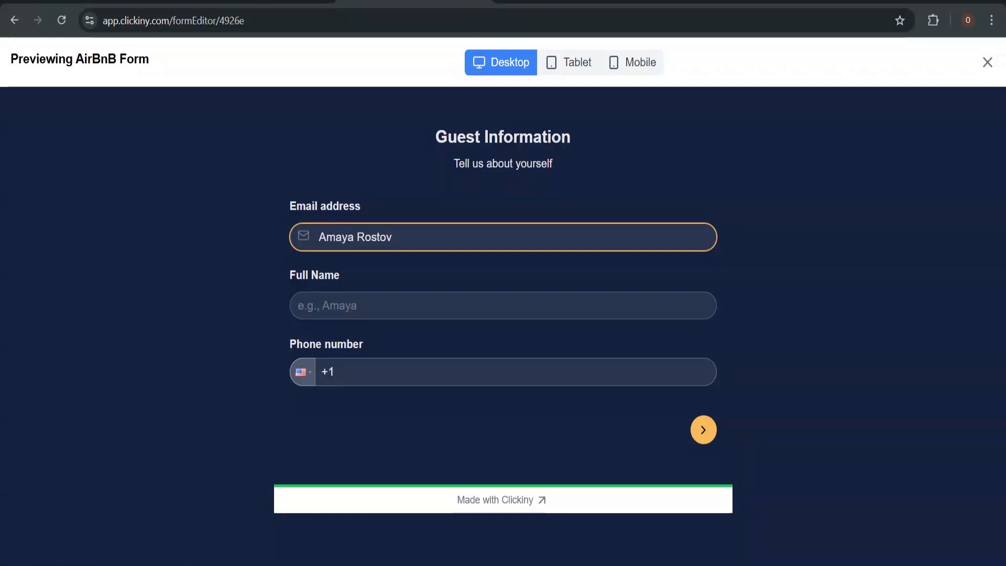
pyautogui.press('Tab')
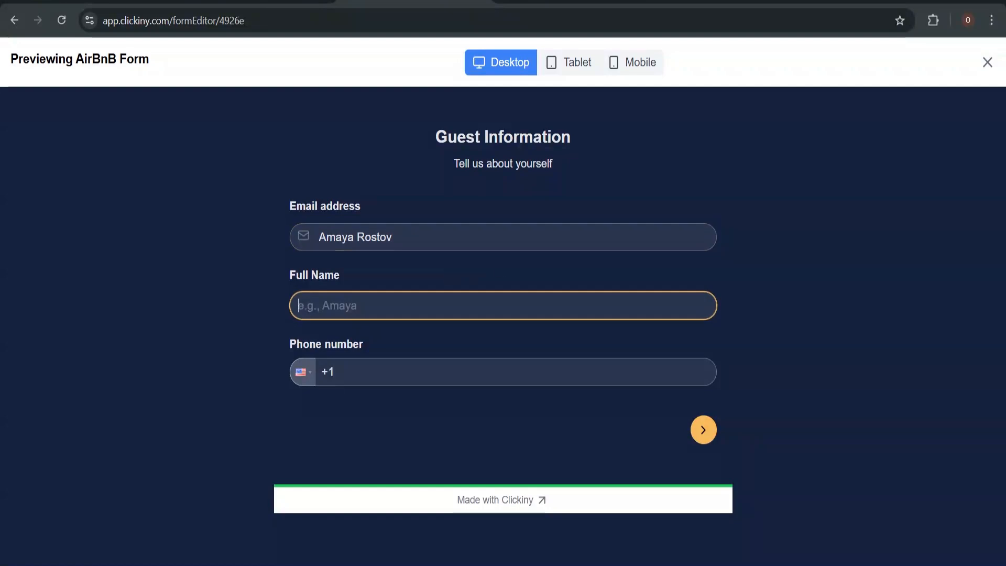
pyautogui.click(986, 63)
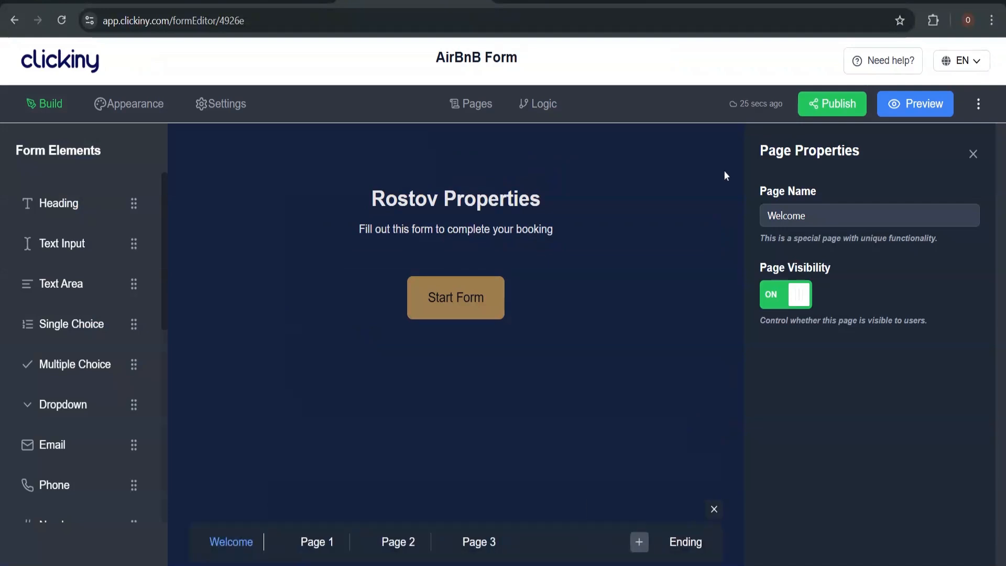
# Move Full Name above Email address on Page 1 and preview the form
pyautogui.click(317, 543)
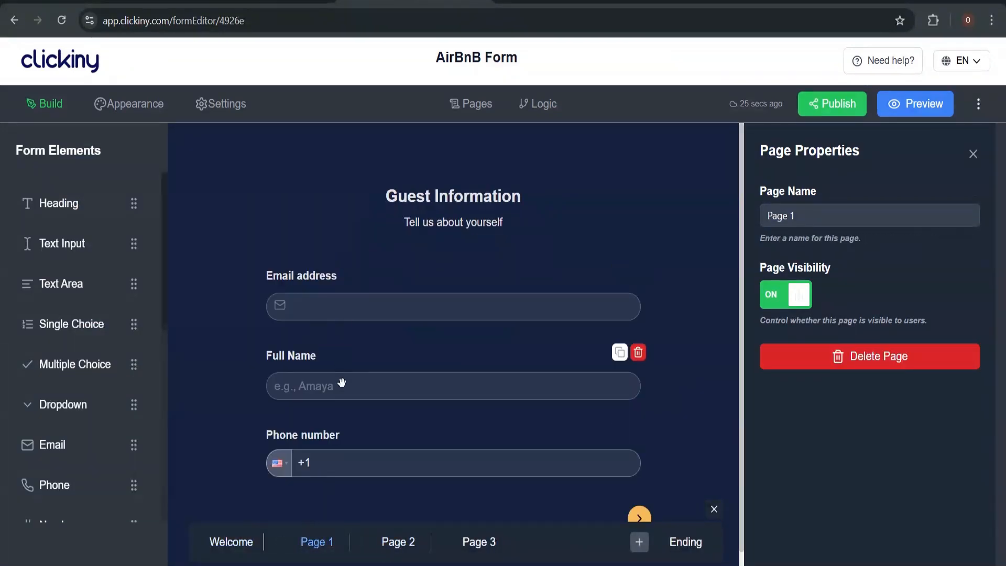
pyautogui.moveTo(341, 382); pyautogui.dragTo(354, 283)
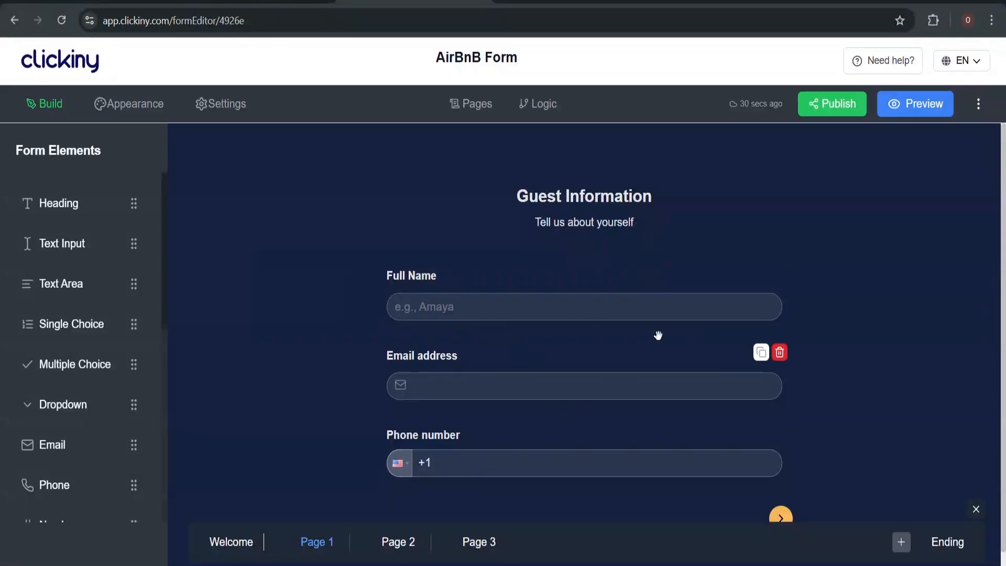
pyautogui.click(922, 105)
# Start the preview and fill in the guest's full name, e-mail address and phone number
pyautogui.click(506, 222)
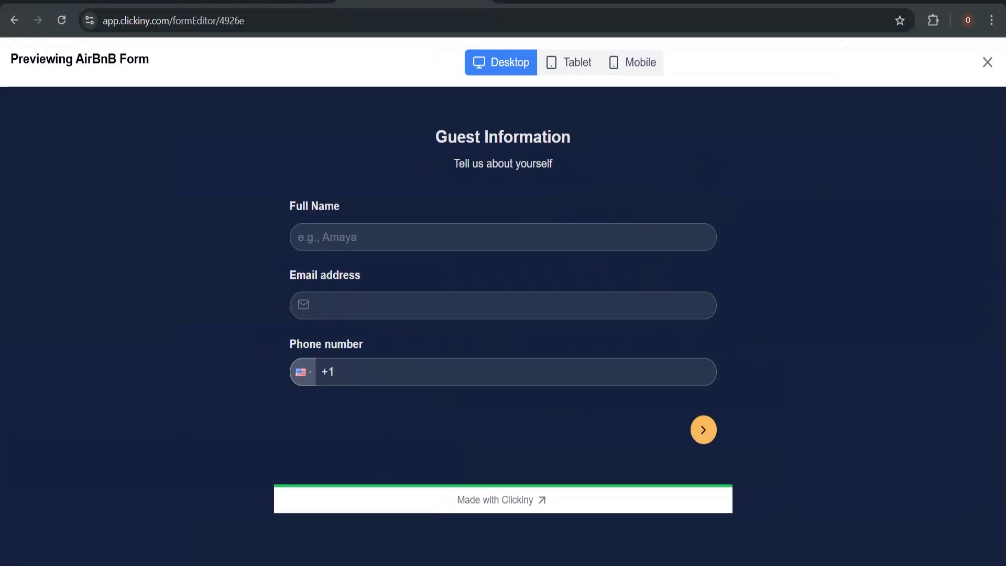
pyautogui.click(442, 240)
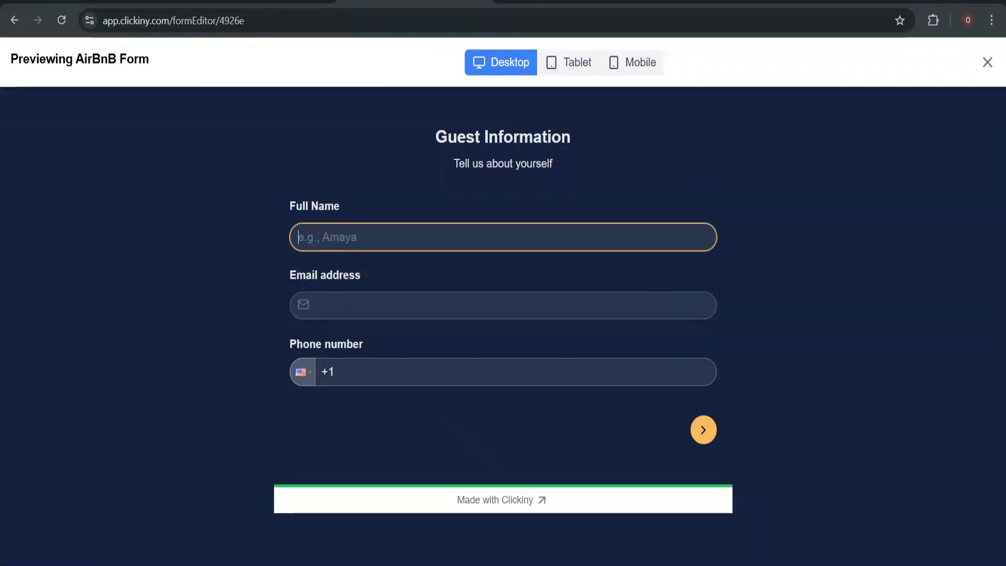
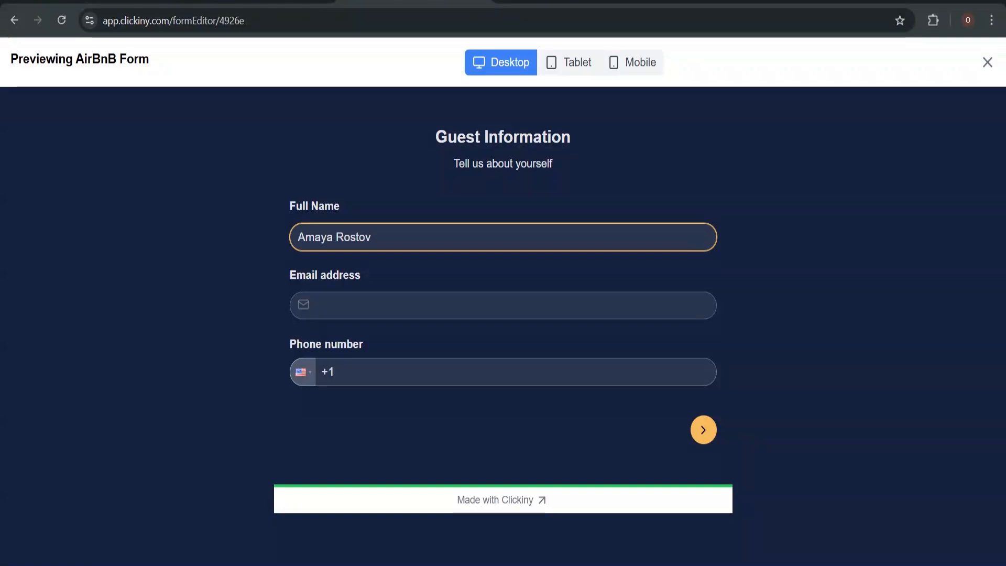
pyautogui.press('Tab')
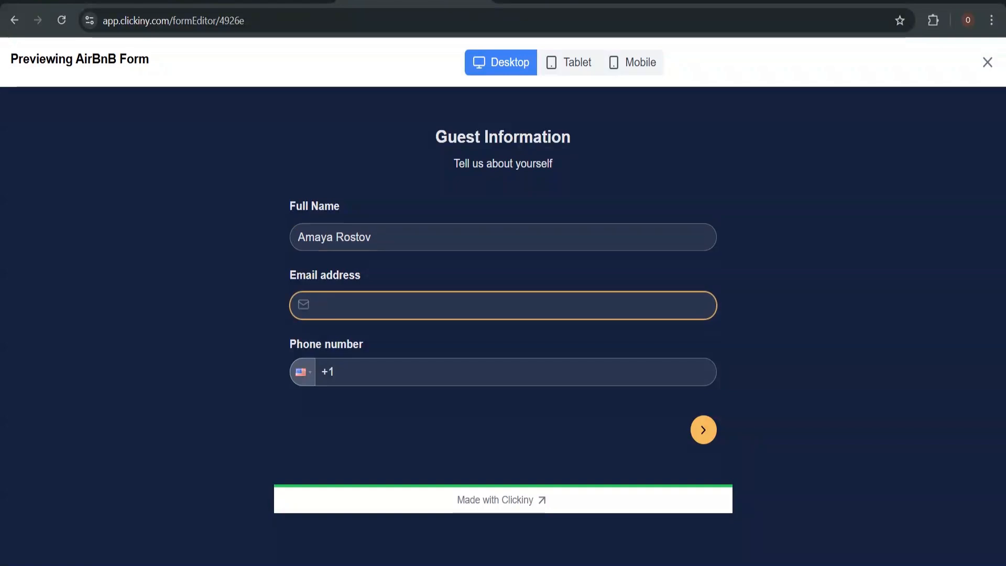
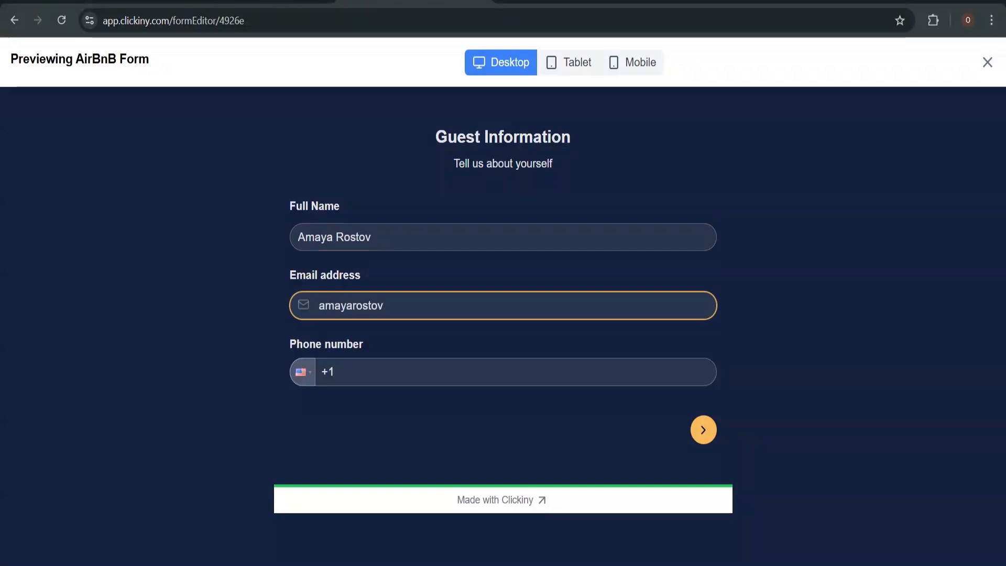
pyautogui.press('Tab')
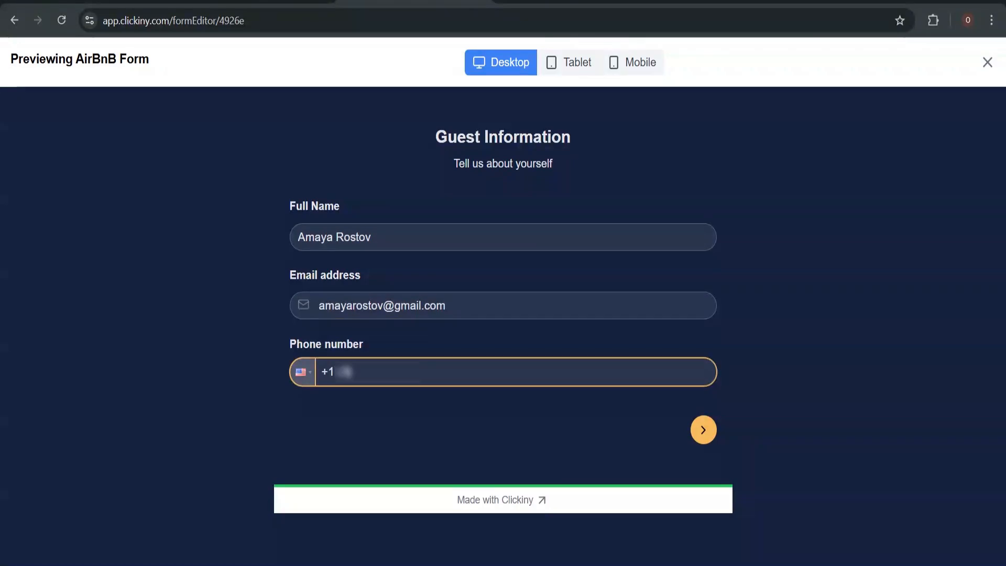
# On Booking Details choose 3-4 guests, check the check-in calendar, then exit the preview
pyautogui.click(702, 430)
pyautogui.click(485, 241)
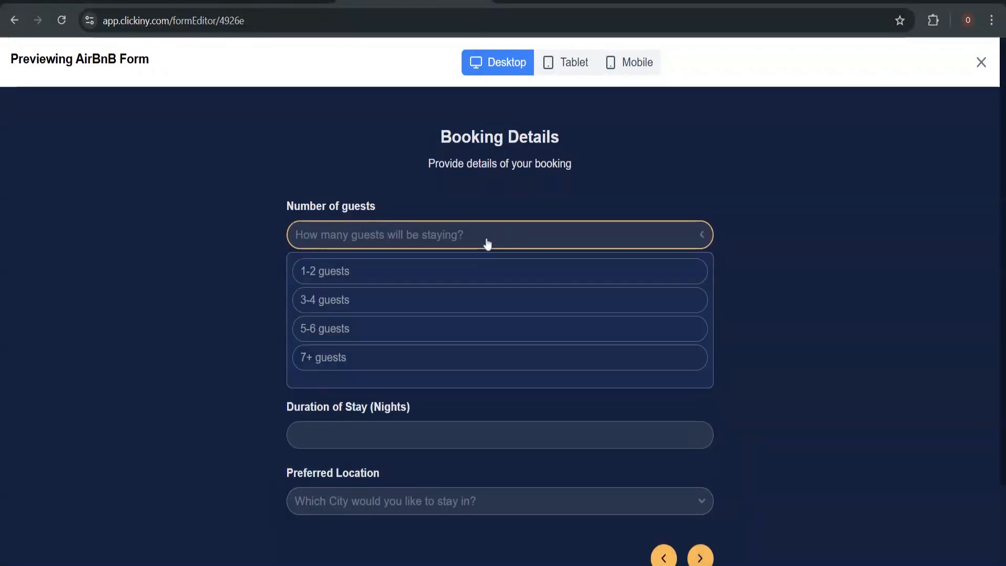
pyautogui.click(454, 306)
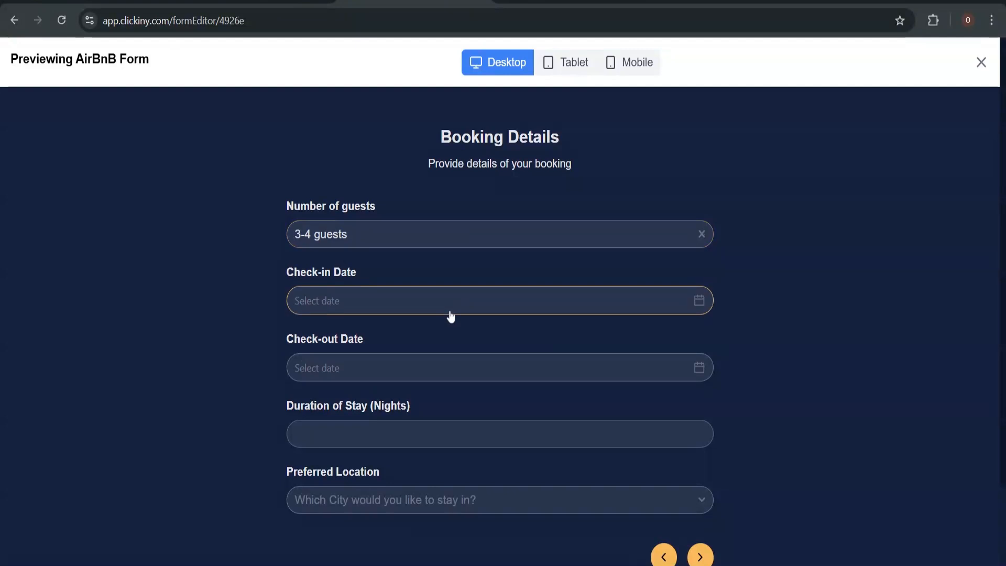
pyautogui.click(450, 314)
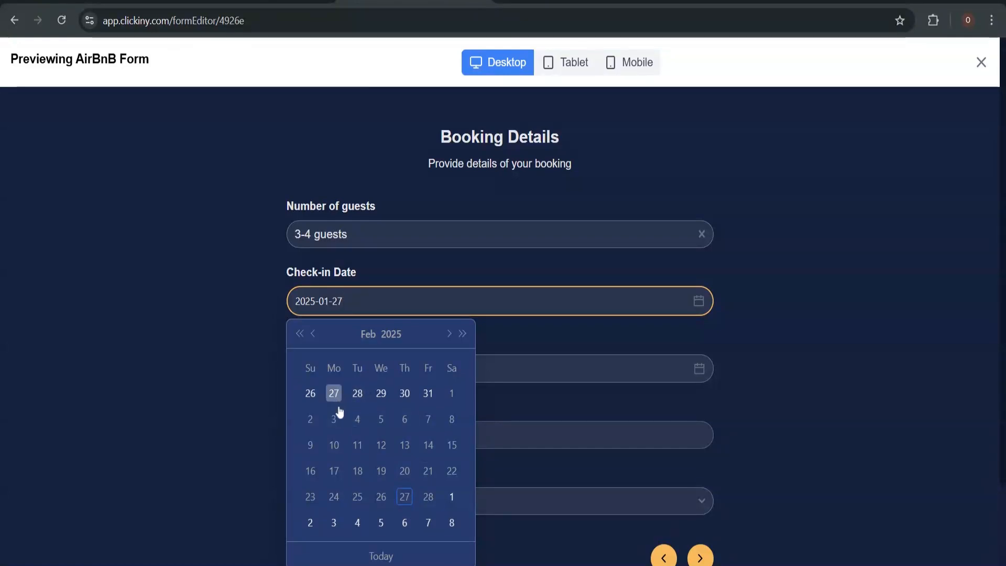
pyautogui.click(891, 226)
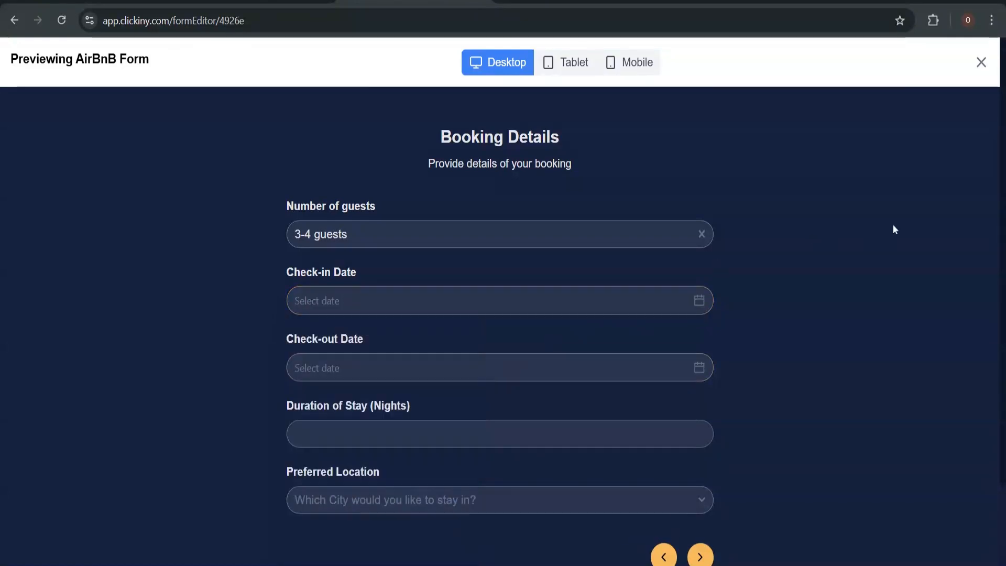
pyautogui.click(979, 62)
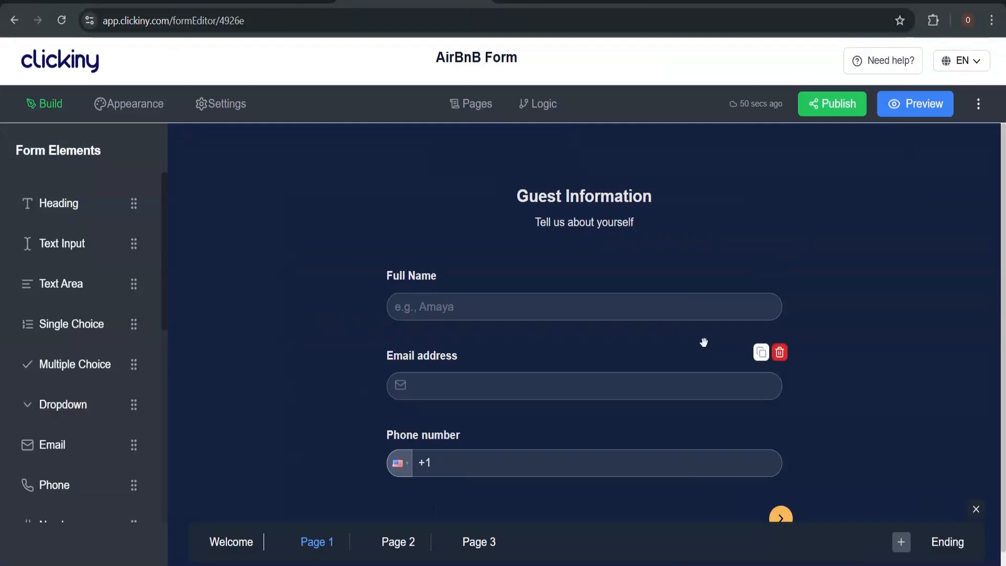
# Turn on Disable past dates for both the Check-in and Check-out Date fields on Page 2
pyautogui.click(398, 542)
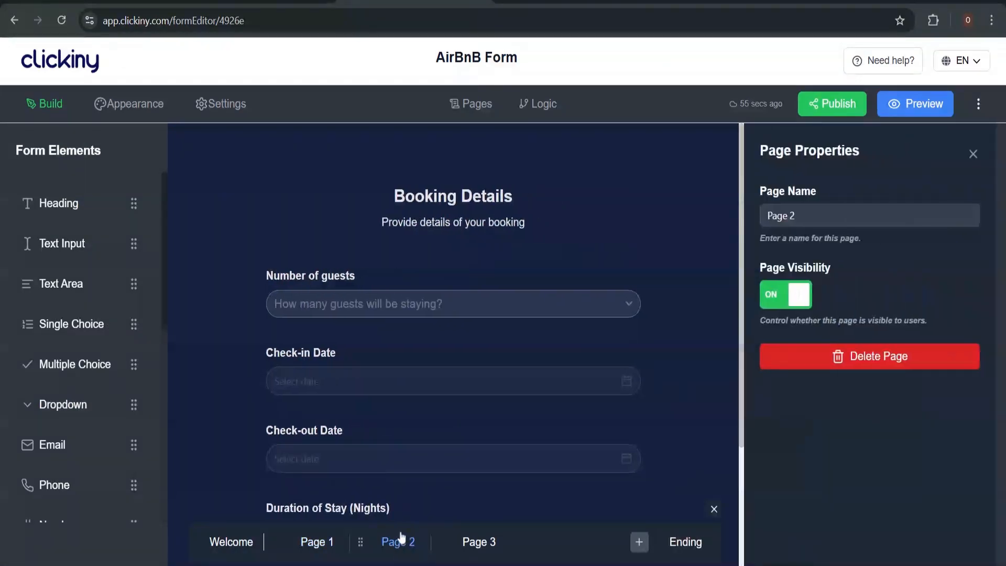
pyautogui.click(440, 381)
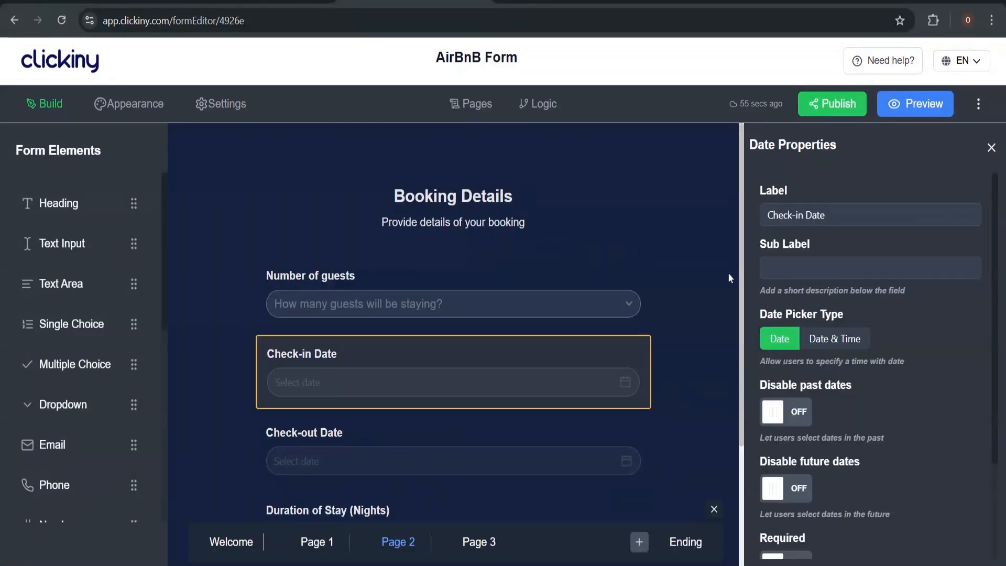
pyautogui.click(790, 414)
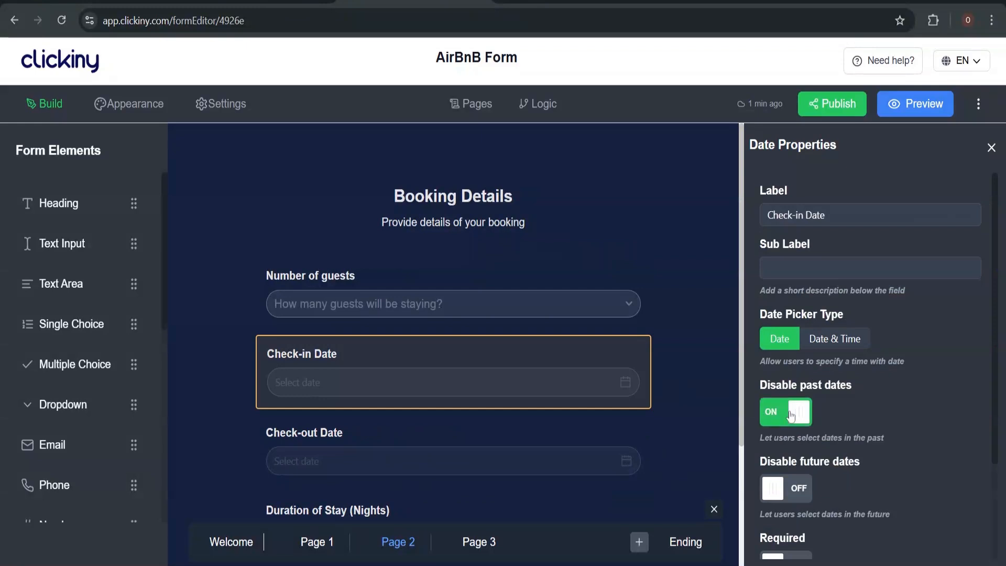
pyautogui.click(449, 471)
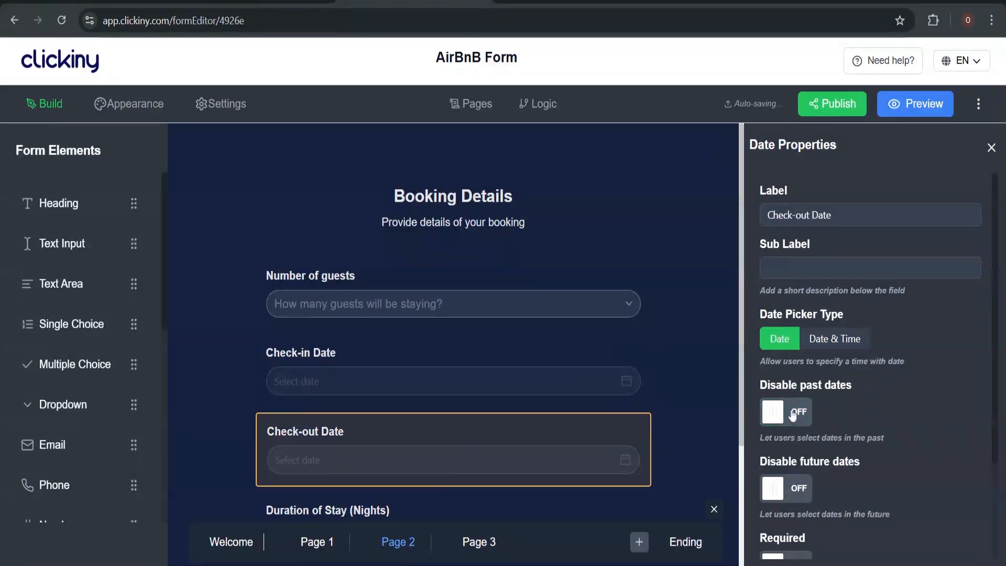
pyautogui.click(799, 411)
pyautogui.click(420, 359)
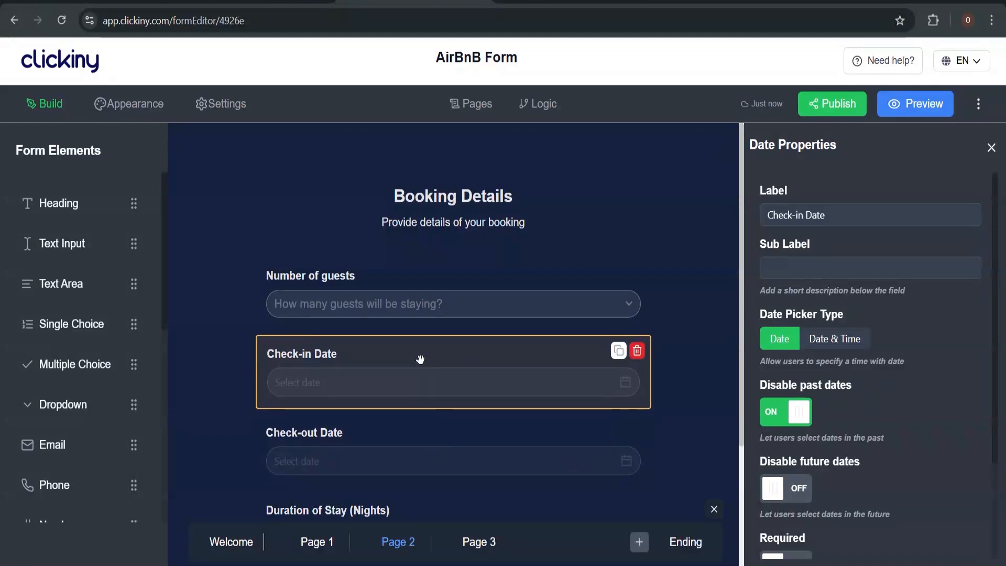
# Preview the form and test picking March check-in and check-out dates on Booking Details
pyautogui.click(912, 104)
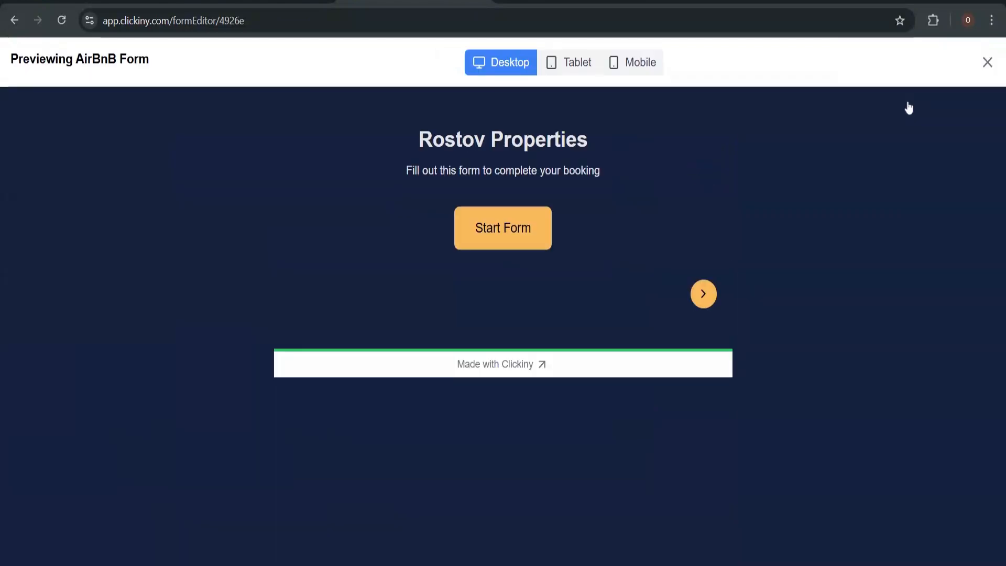
pyautogui.click(703, 295)
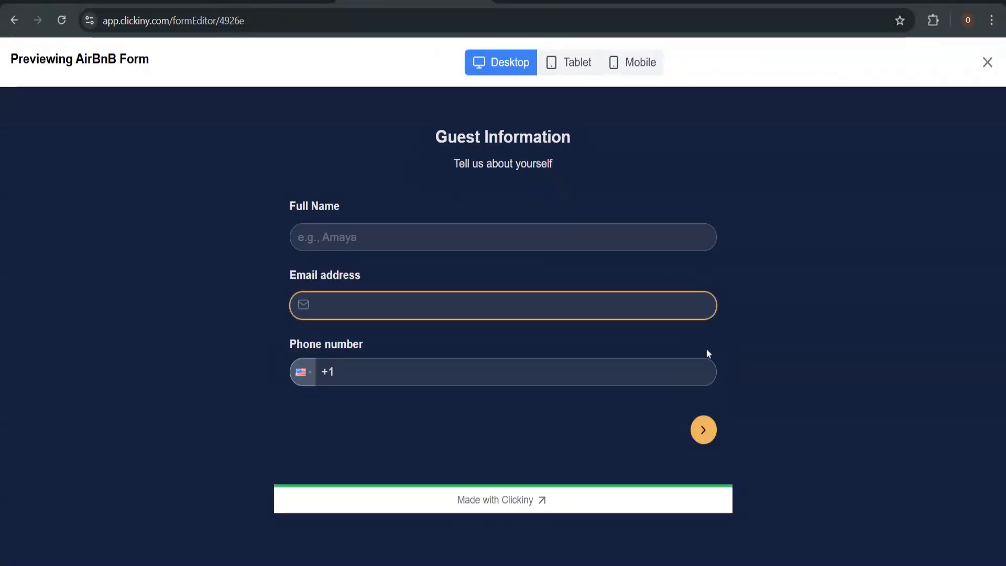
pyautogui.click(711, 419)
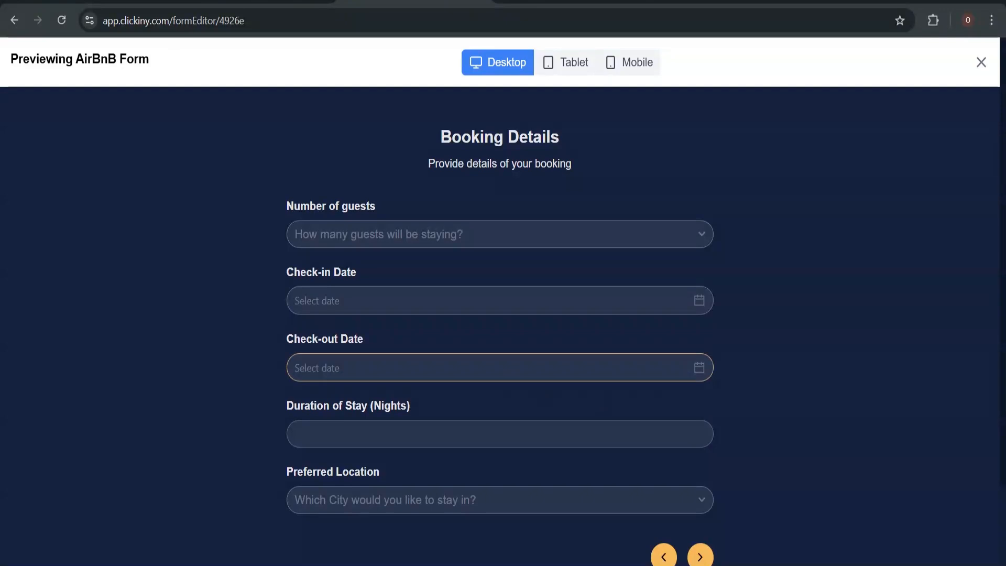
pyautogui.click(398, 301)
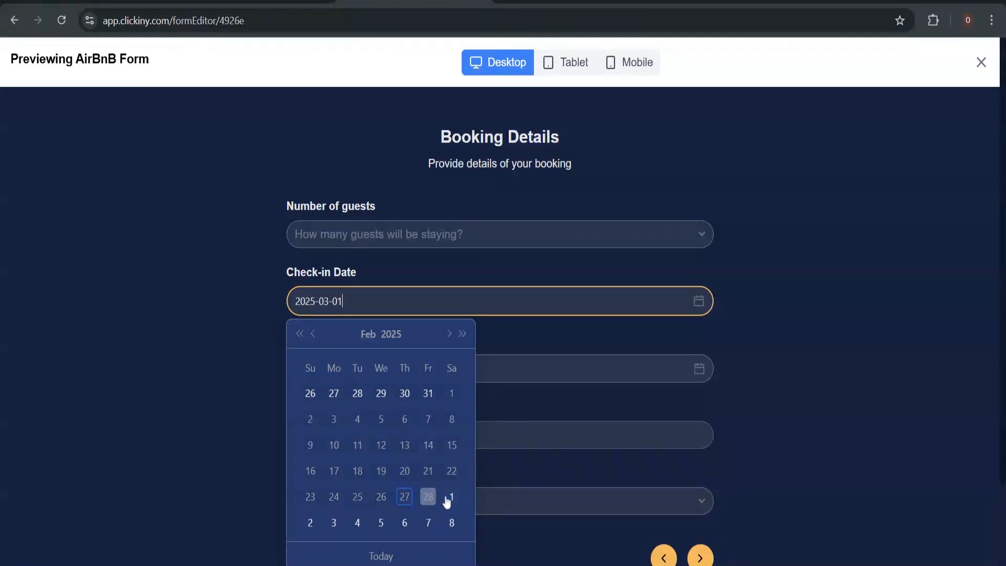
pyautogui.click(552, 332)
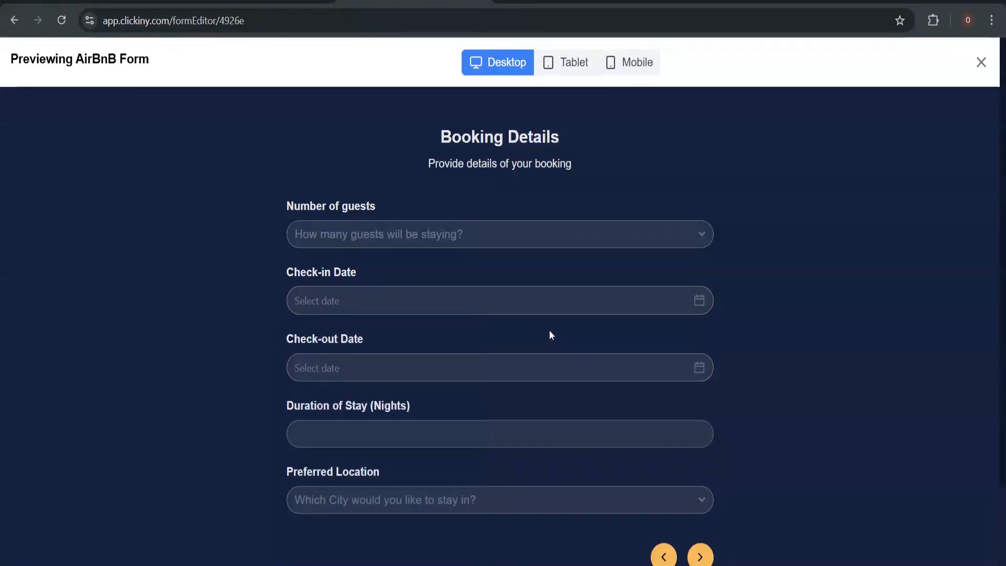
pyautogui.click(471, 373)
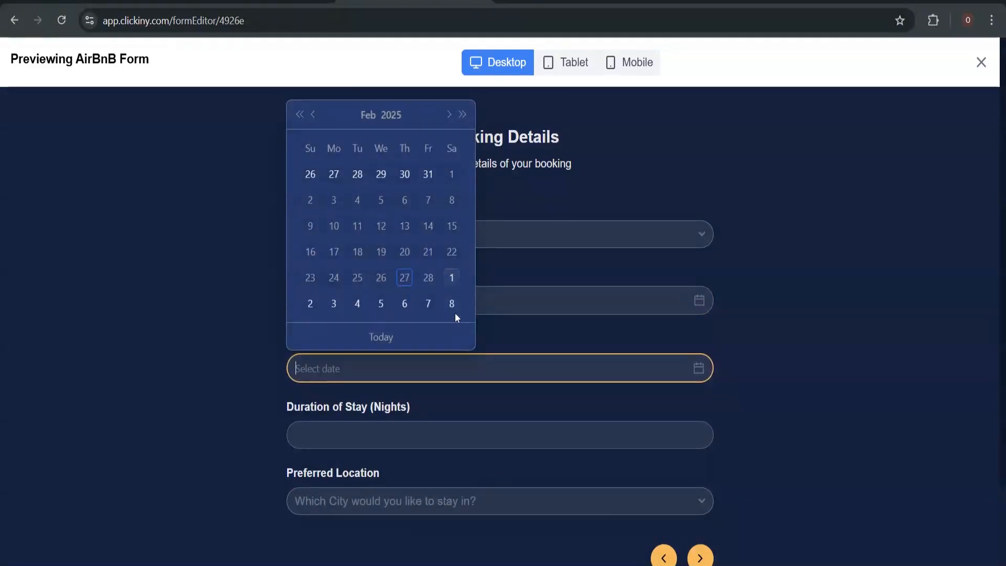
pyautogui.click(449, 113)
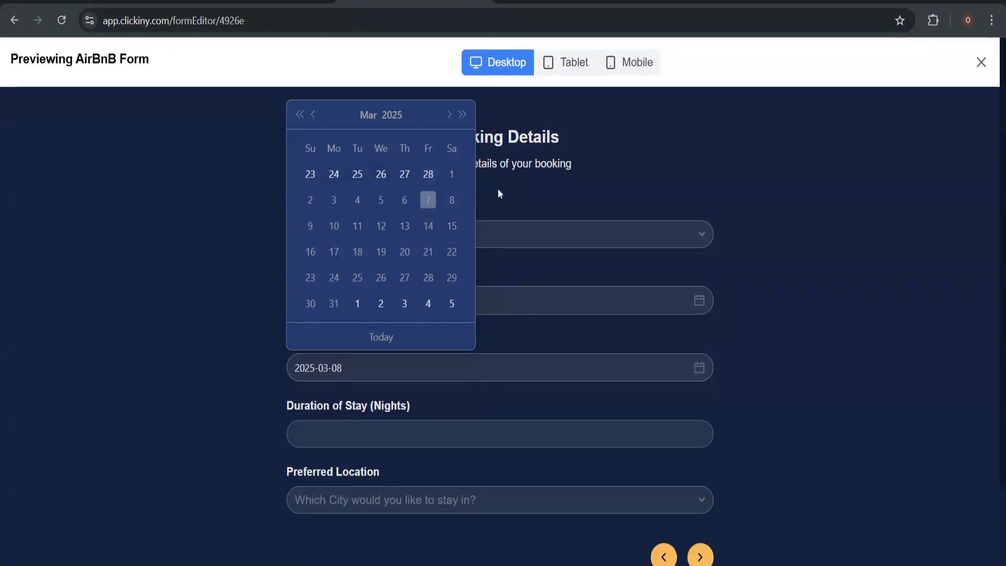
pyautogui.click(526, 193)
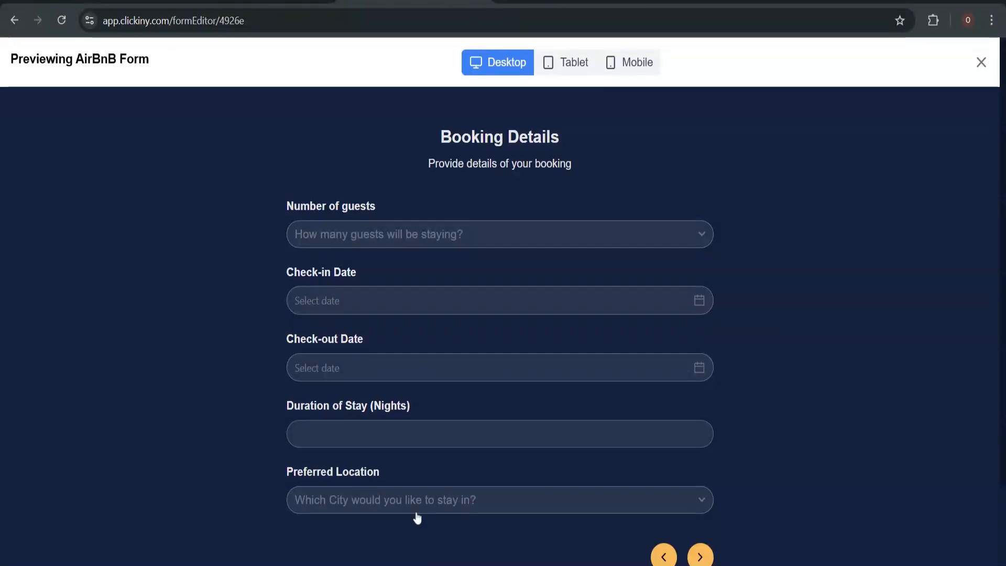
# Enter the number of nights, choose London as the preferred location and advance
pyautogui.click(424, 434)
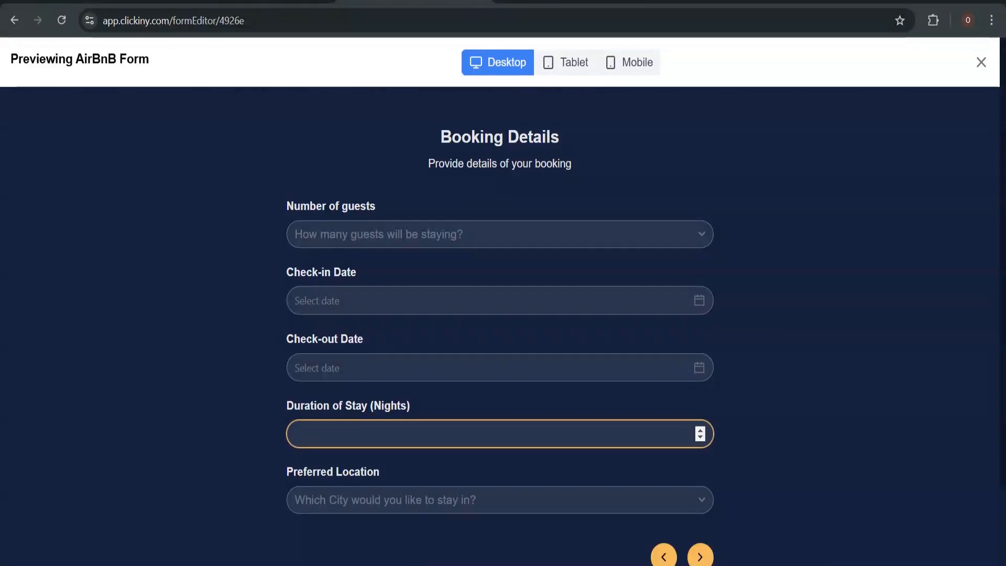
pyautogui.click(387, 495)
pyautogui.scroll(-2, 413, 486)
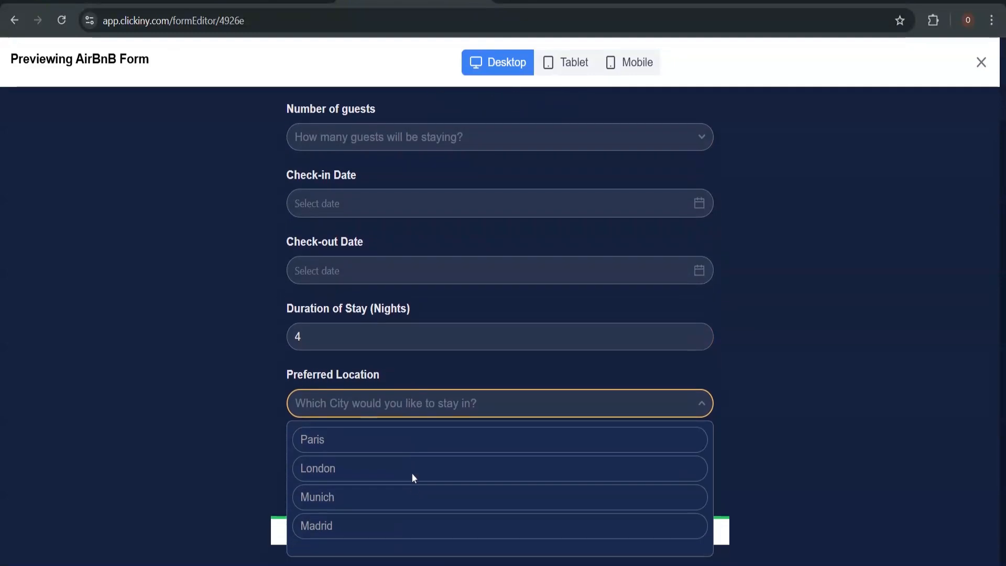
pyautogui.click(397, 468)
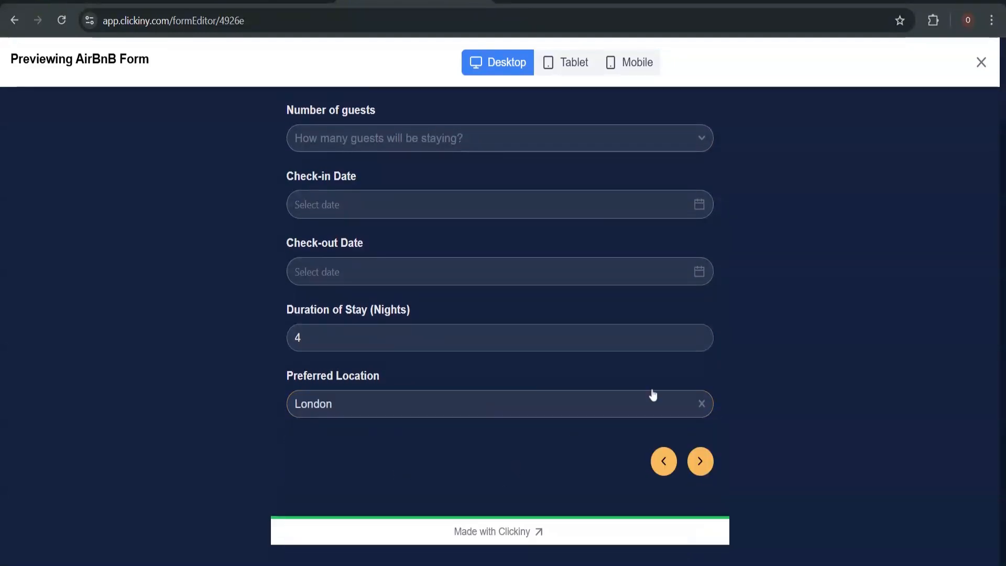
pyautogui.click(701, 460)
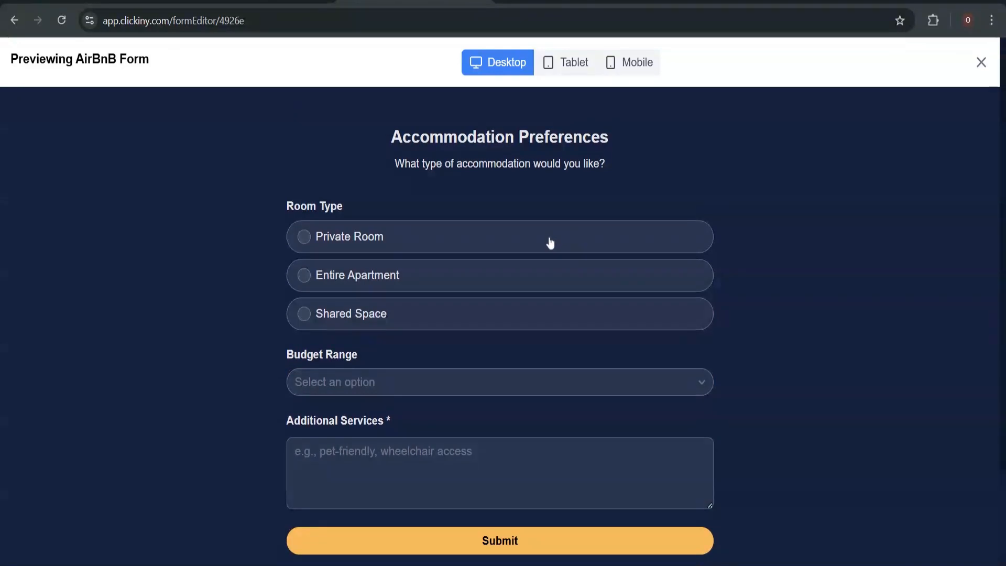
# Choose Private Room and a $50-$100 per night budget, review Additional Services, then close the preview
pyautogui.click(547, 240)
pyautogui.click(486, 384)
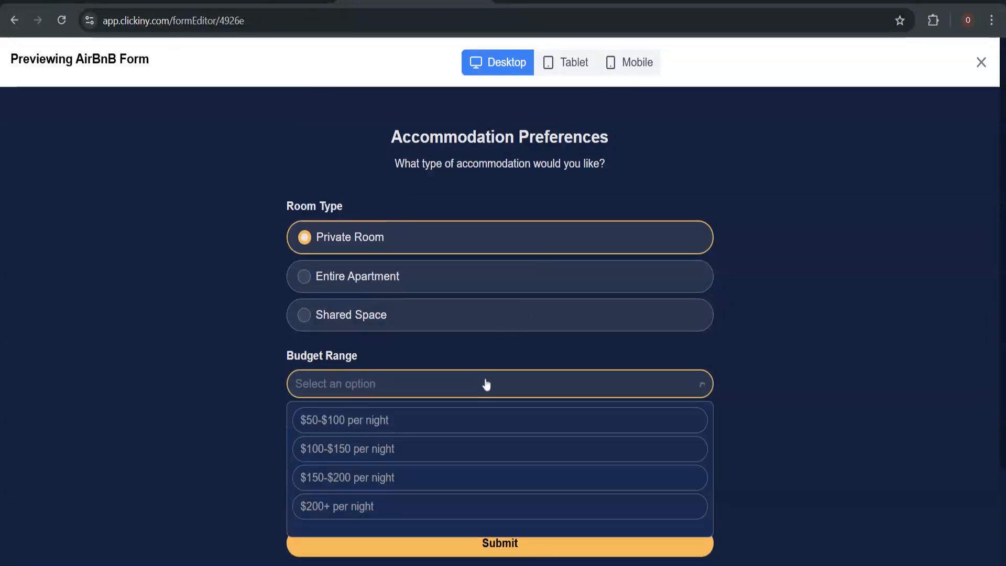
pyautogui.click(473, 420)
pyautogui.click(471, 466)
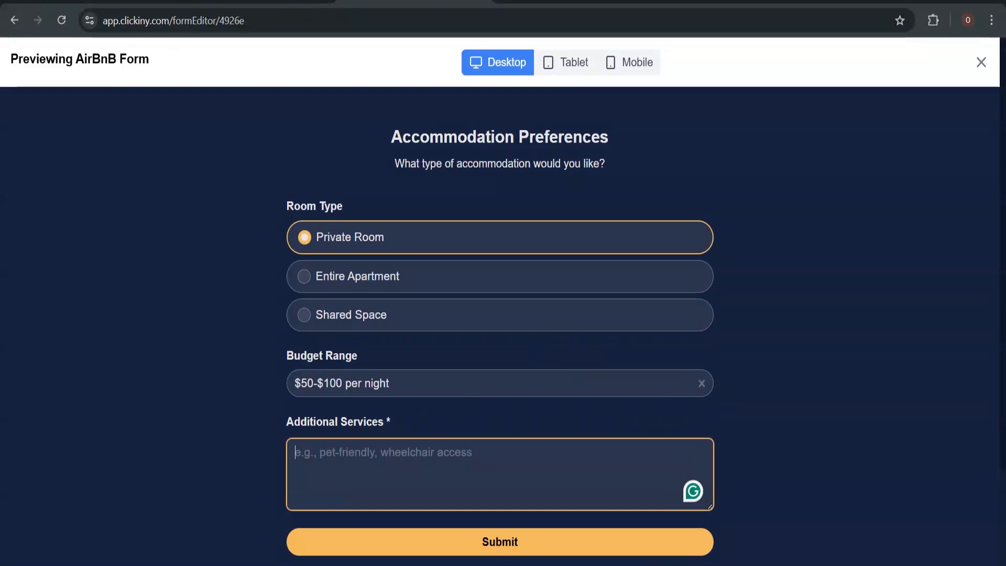
pyautogui.scroll(-1, 424, 397)
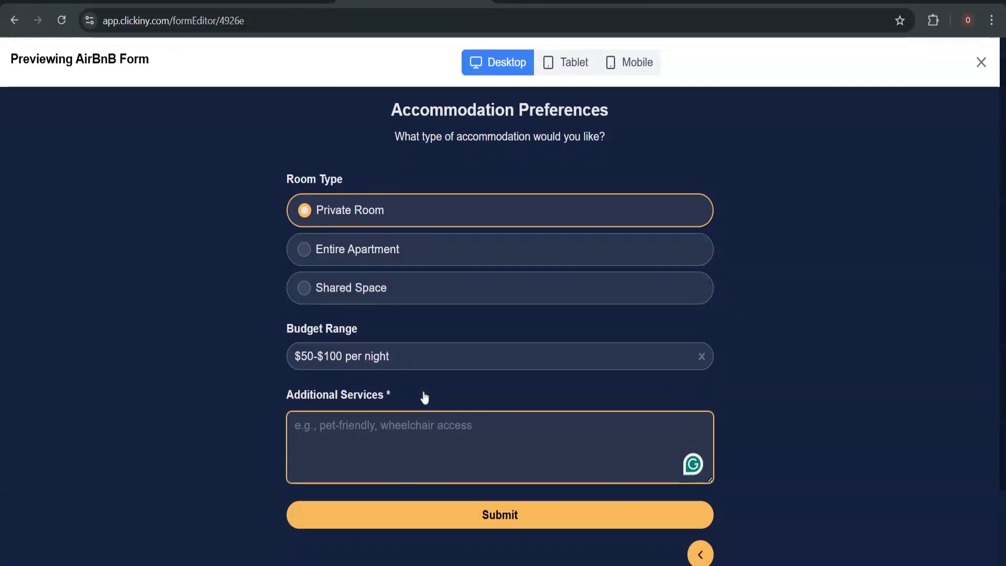
pyautogui.scroll(-2, 424, 397)
pyautogui.scroll(3, 424, 397)
pyautogui.scroll(-1, 424, 396)
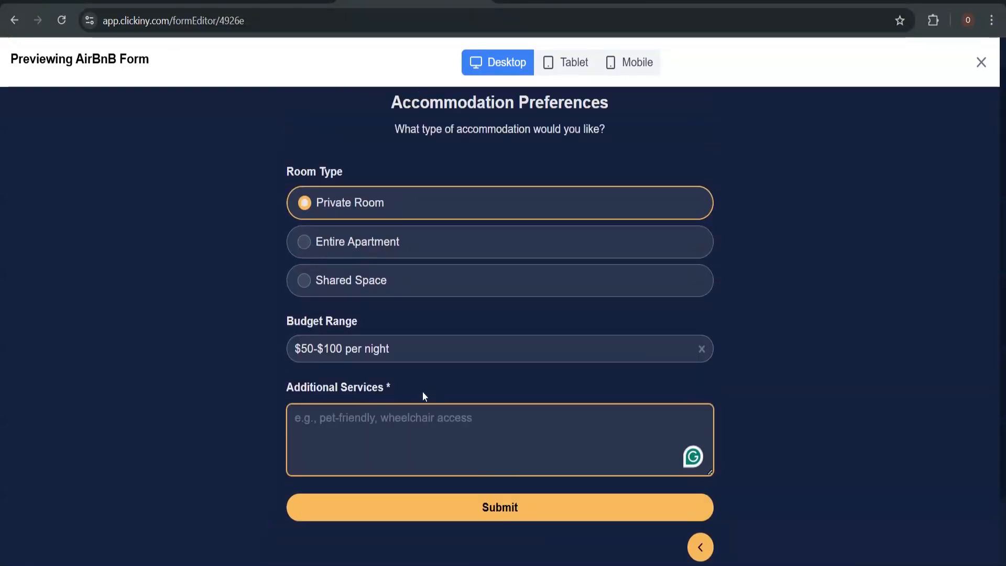
pyautogui.scroll(1, 423, 396)
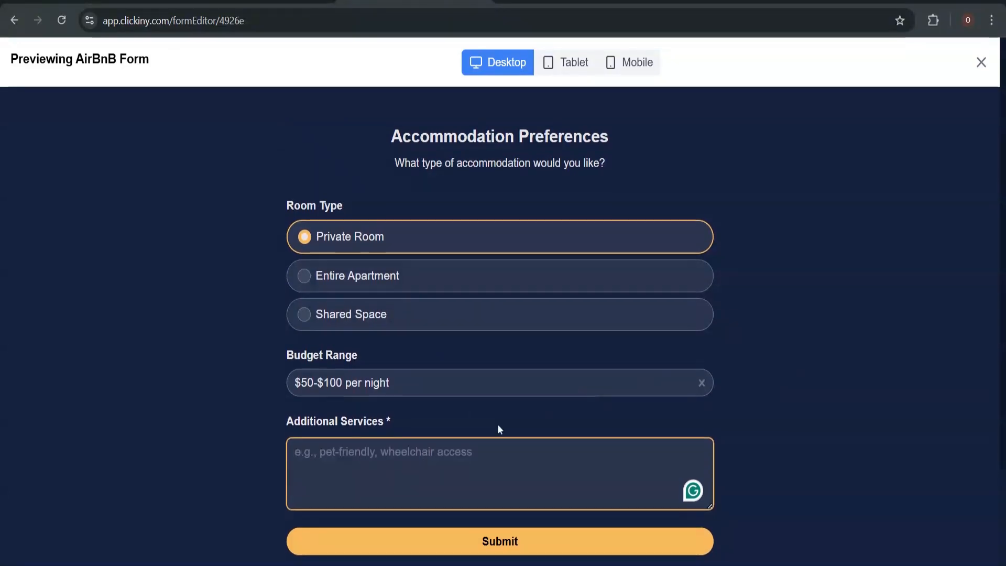
pyautogui.scroll(-3, 498, 426)
pyautogui.scroll(3, 498, 427)
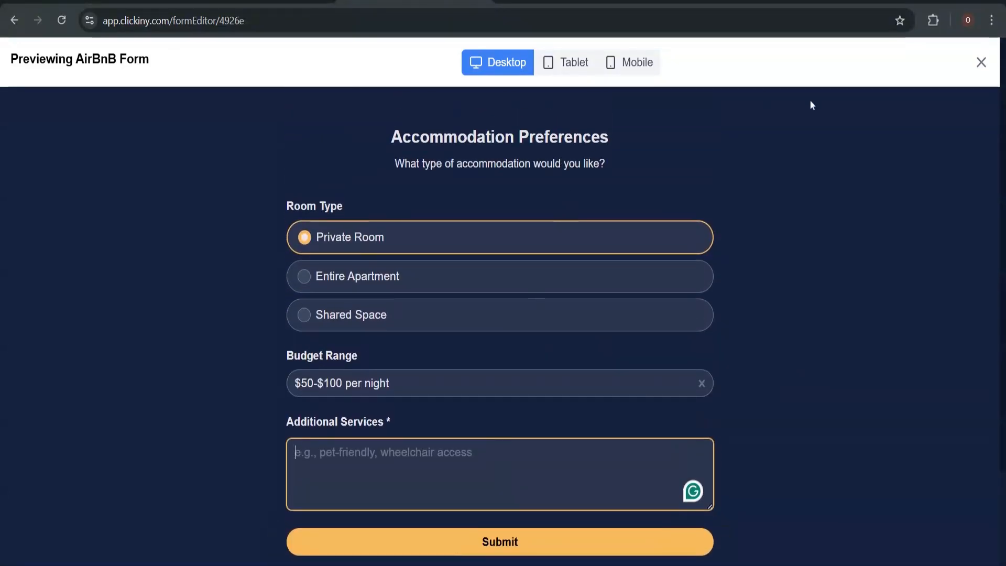
pyautogui.click(980, 62)
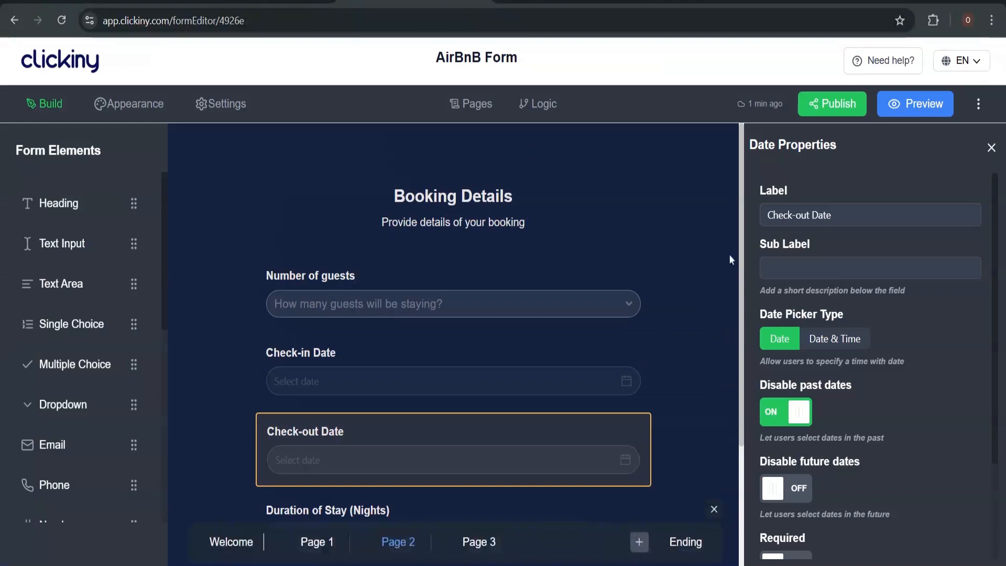
# On the Guest Information page, make Full Name, Email address and Phone number required
pyautogui.click(316, 543)
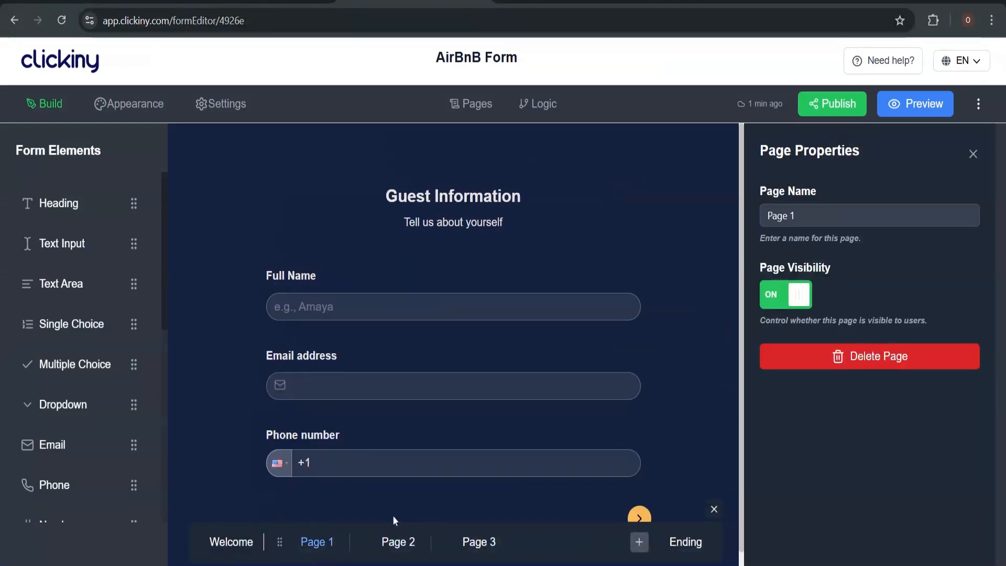
pyautogui.click(427, 272)
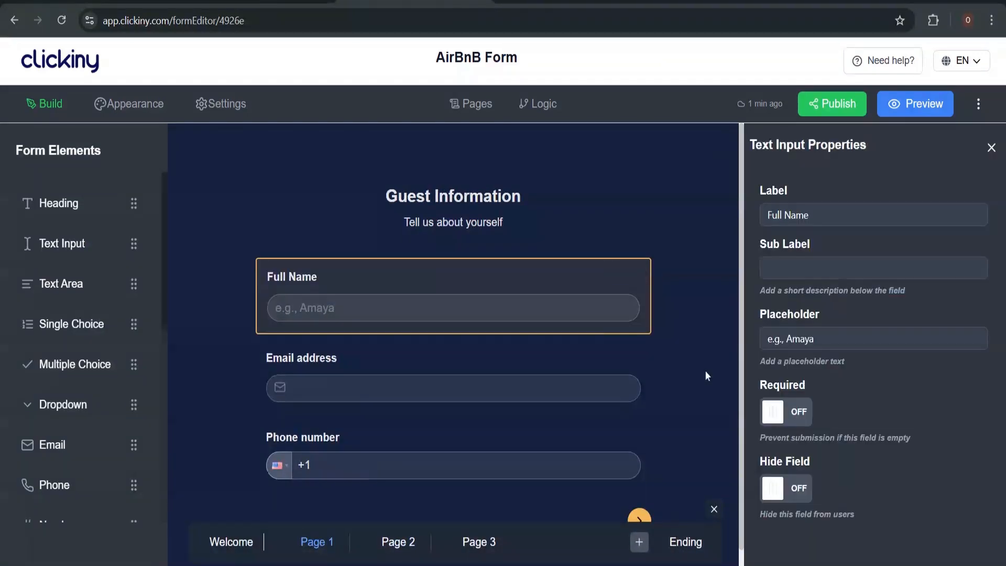
pyautogui.click(788, 412)
pyautogui.click(394, 406)
pyautogui.click(788, 415)
pyautogui.click(496, 456)
pyautogui.click(788, 415)
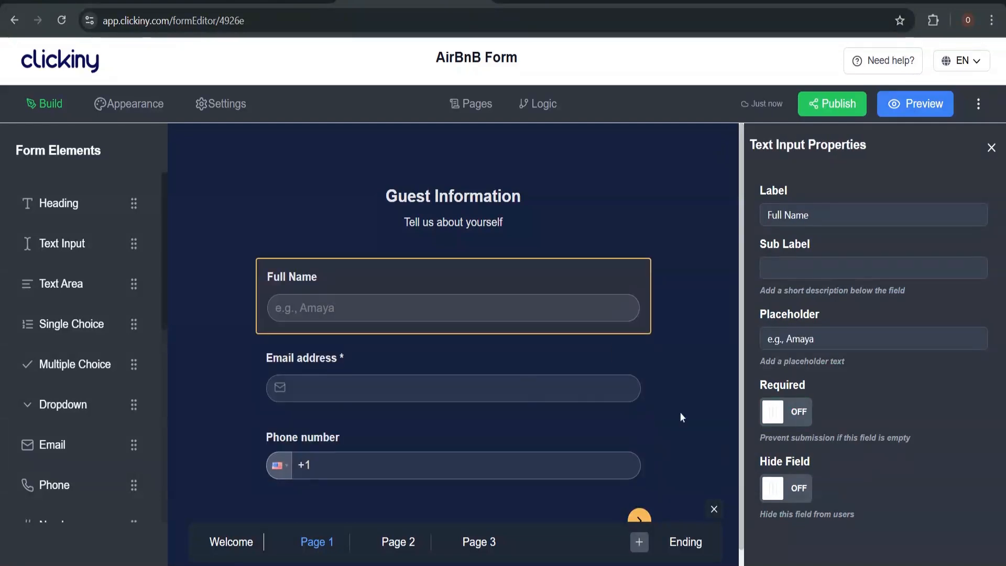
pyautogui.click(496, 457)
pyautogui.click(788, 415)
pyautogui.click(495, 457)
pyautogui.click(787, 416)
pyautogui.click(496, 457)
pyautogui.click(788, 421)
# On Booking Details, make Check-in Date, Check-out Date, Duration of Stay and Preferred Location required
pyautogui.click(398, 541)
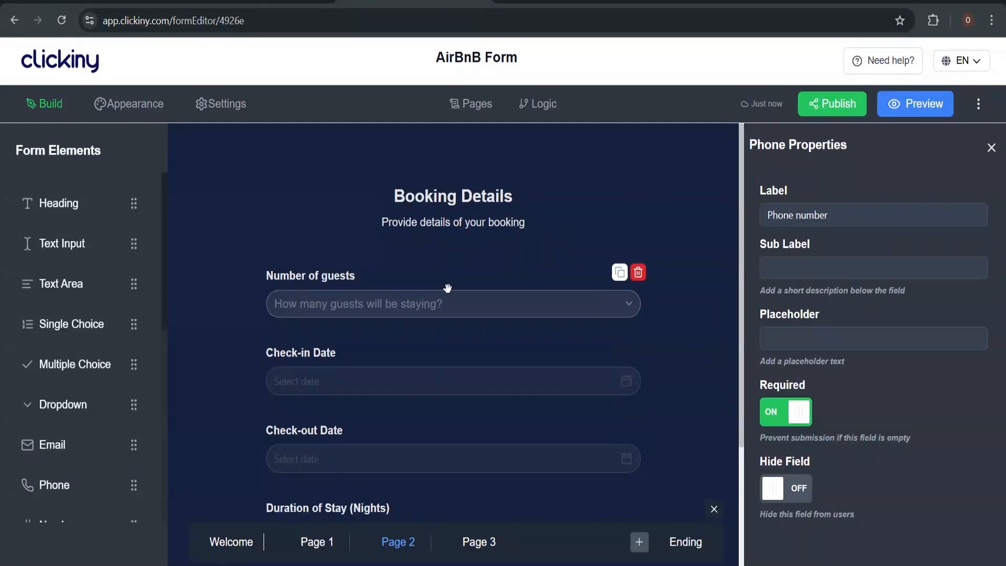
pyautogui.click(447, 288)
pyautogui.click(788, 440)
pyautogui.click(472, 379)
pyautogui.click(791, 442)
pyautogui.click(498, 456)
pyautogui.click(791, 440)
pyautogui.click(785, 439)
pyautogui.click(453, 380)
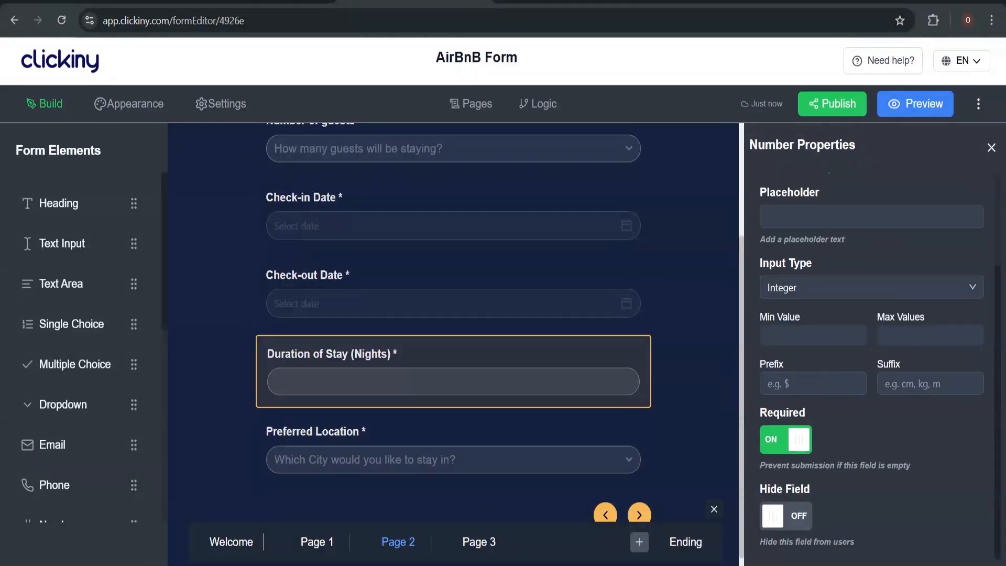
# On Accommodation Preferences, turn Required off for the Additional Services question
pyautogui.click(478, 542)
pyautogui.click(531, 350)
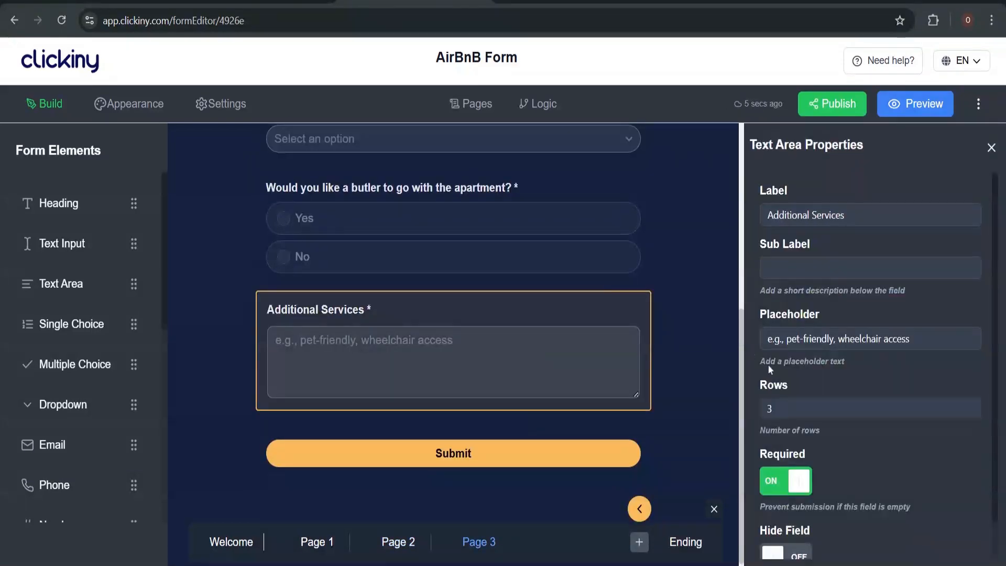
pyautogui.click(793, 481)
pyautogui.click(489, 245)
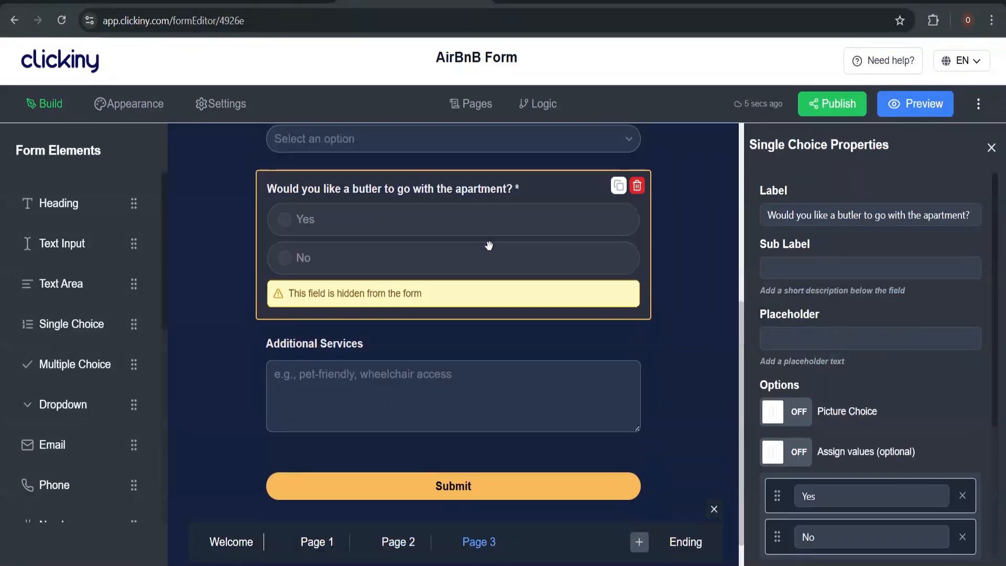
pyautogui.scroll(4, 511, 236)
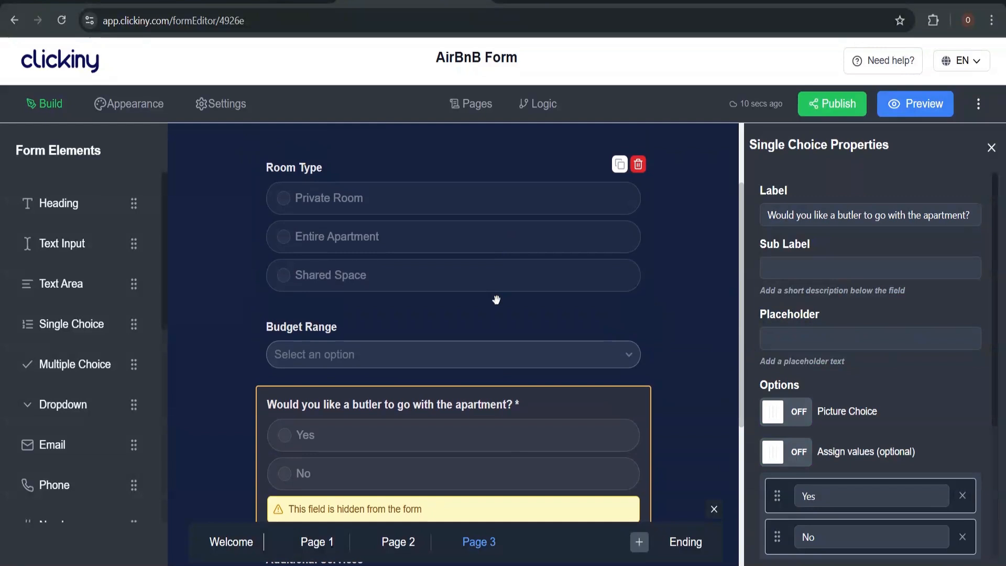
pyautogui.click(491, 344)
pyautogui.click(529, 514)
pyautogui.scroll(-2, 844, 456)
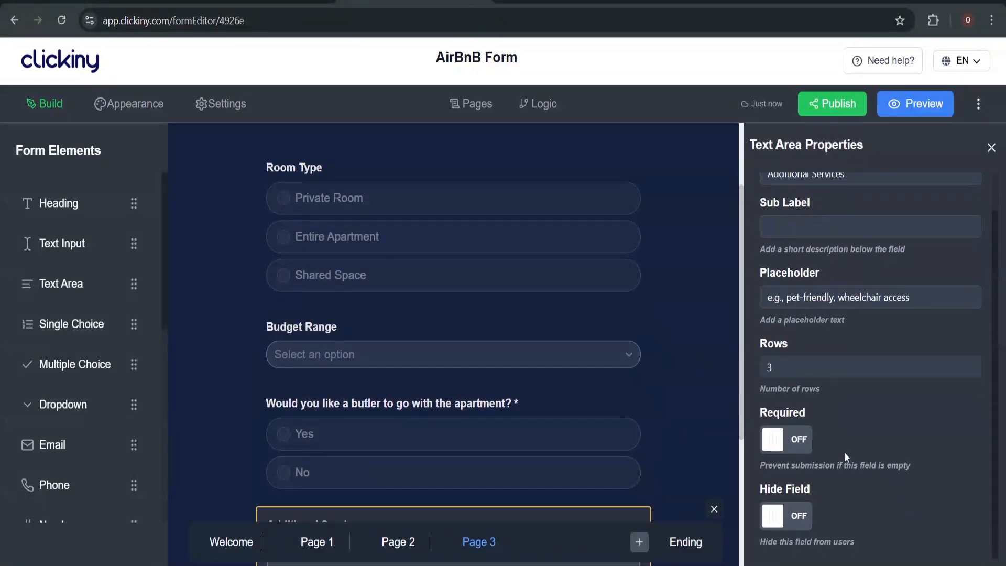
pyautogui.scroll(3, 534, 258)
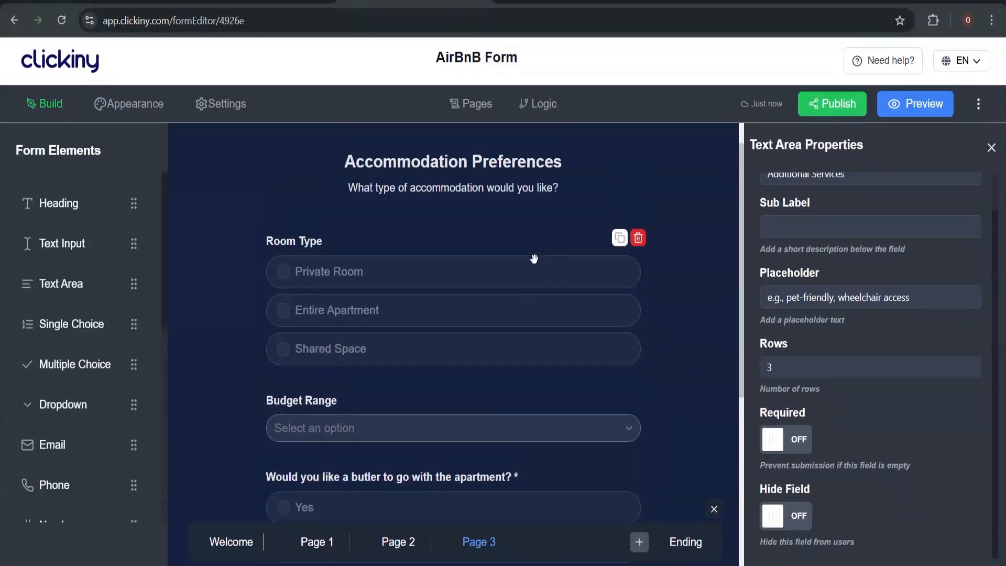
# Make the Room Type and Budget Range questions required
pyautogui.click(521, 321)
pyautogui.scroll(-4, 901, 464)
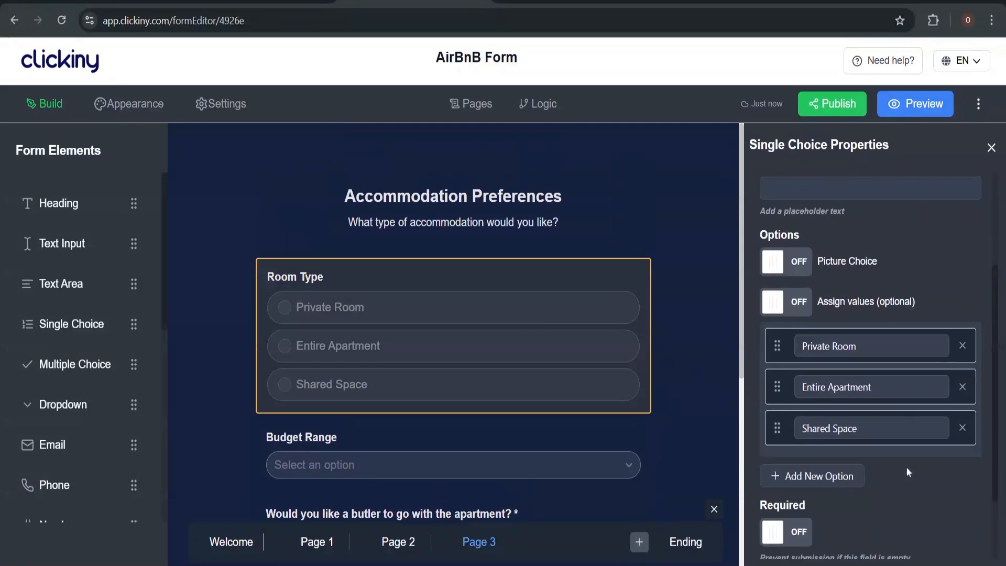
pyautogui.click(791, 443)
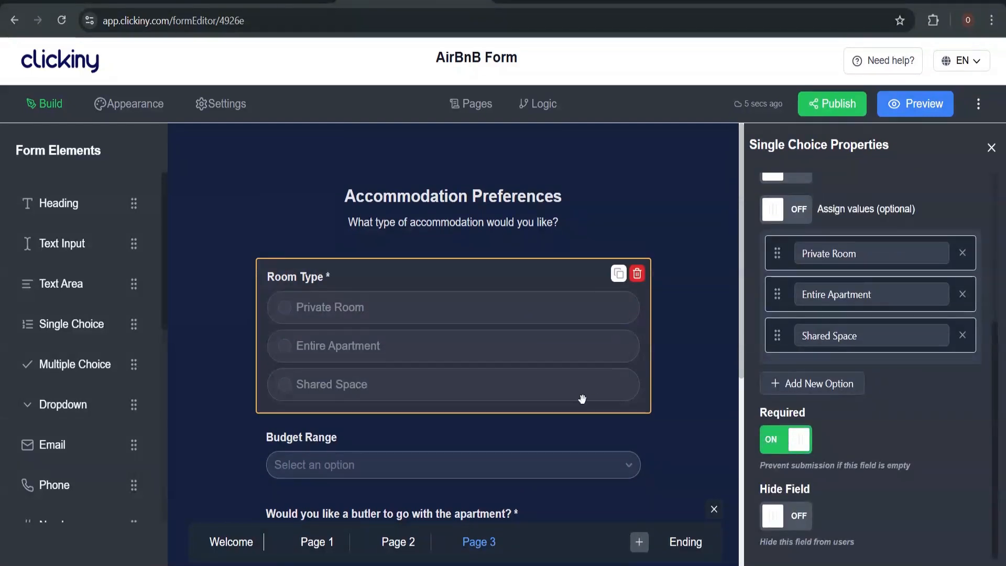
pyautogui.click(478, 463)
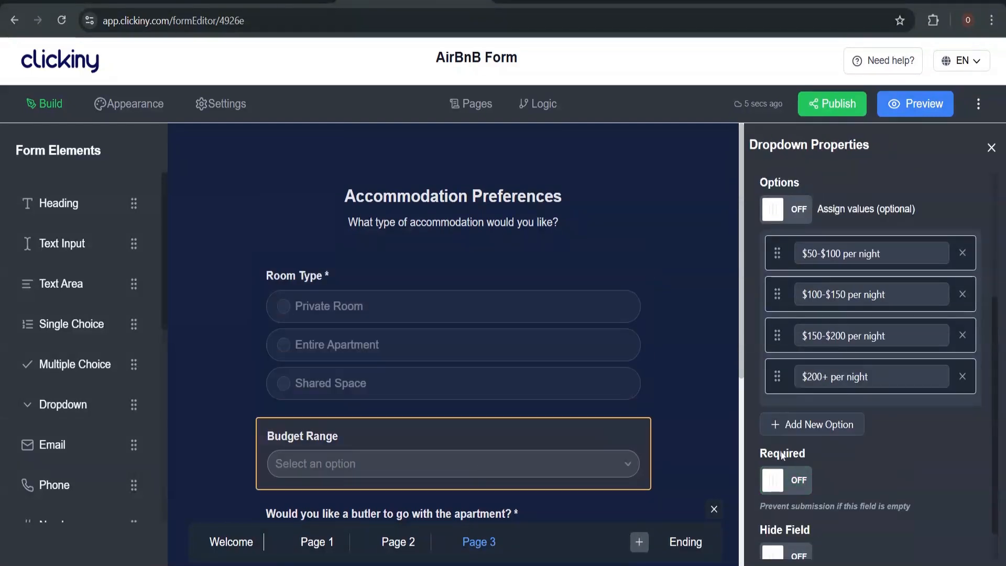
pyautogui.click(785, 480)
pyautogui.scroll(-5, 668, 369)
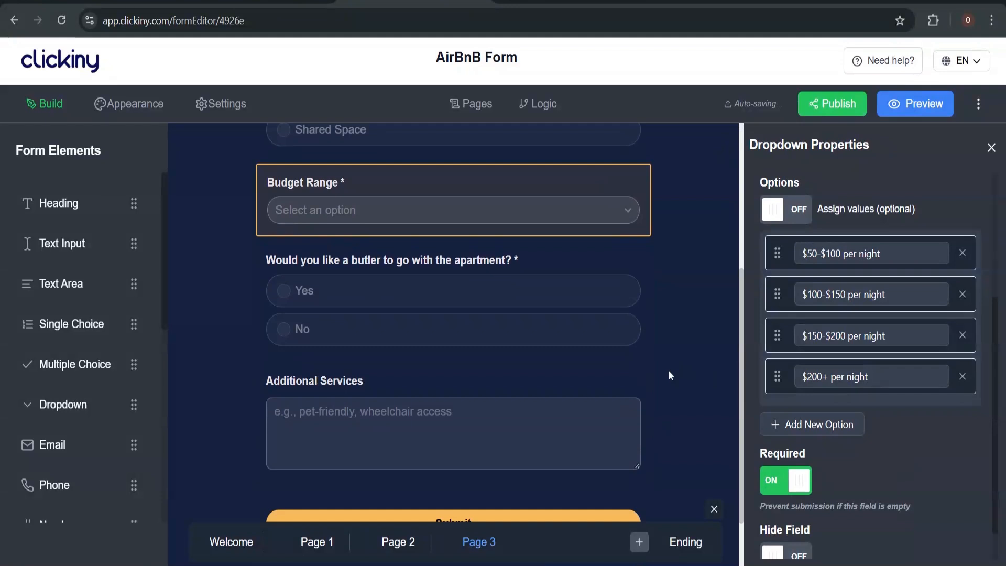
pyautogui.click(539, 298)
pyautogui.scroll(2, 625, 299)
pyautogui.scroll(4, 625, 299)
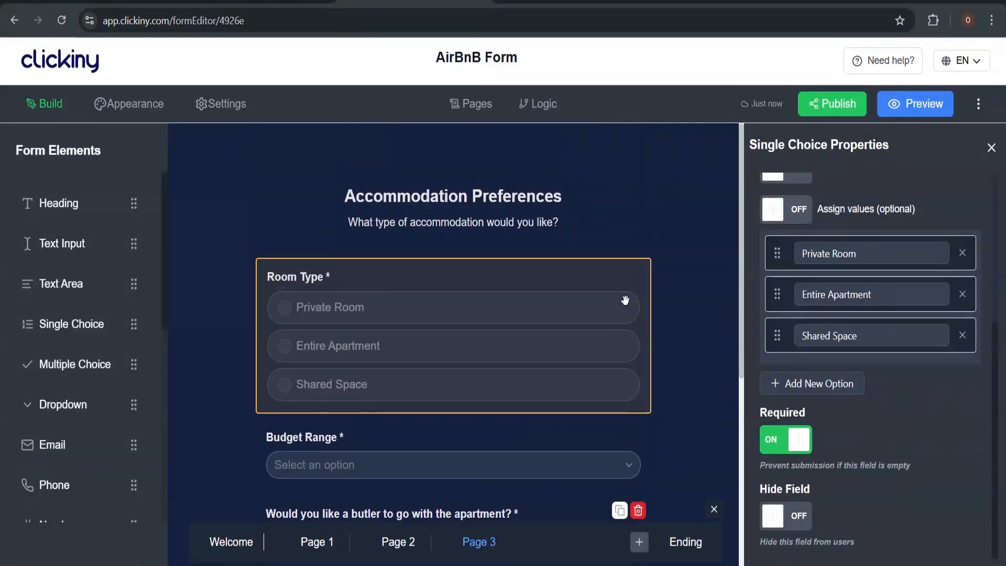
# Preview the form and enter the guest's name, e-mail address and phone number
pyautogui.click(926, 104)
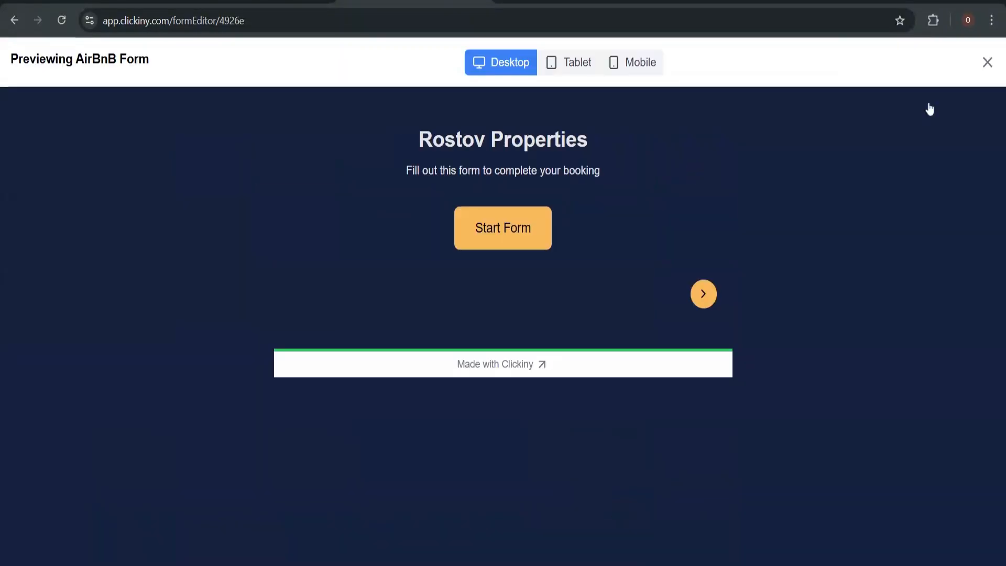
pyautogui.click(530, 230)
pyautogui.click(530, 235)
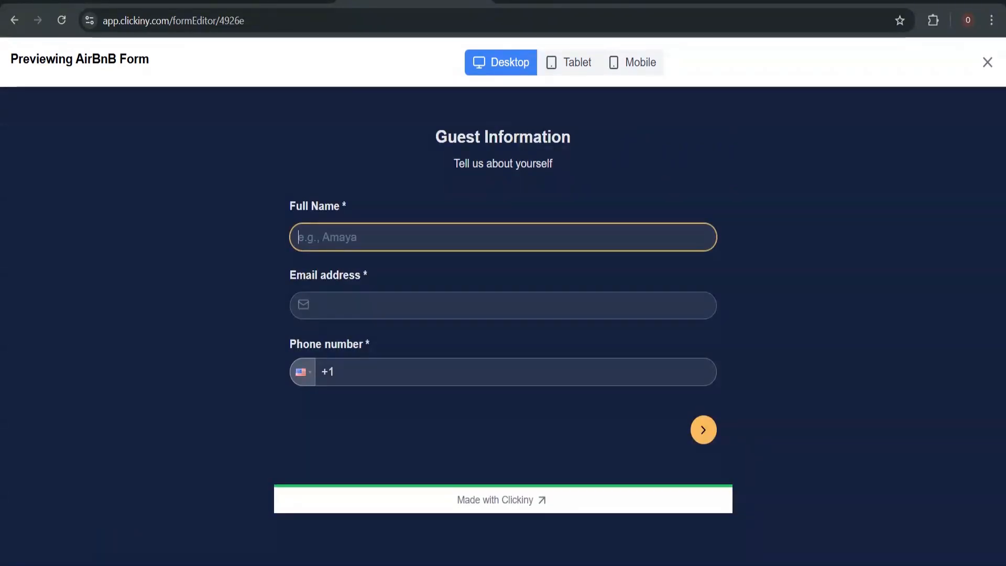
pyautogui.write('i')
pyautogui.press('BackSpace')
pyautogui.press('BackSpace')
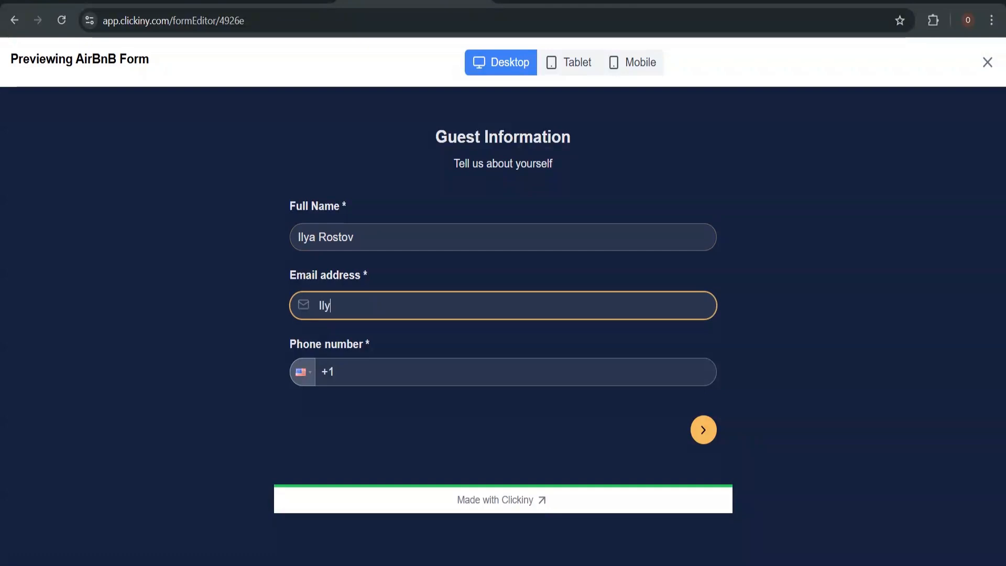
pyautogui.press('Tab')
pyautogui.write('••••••••')
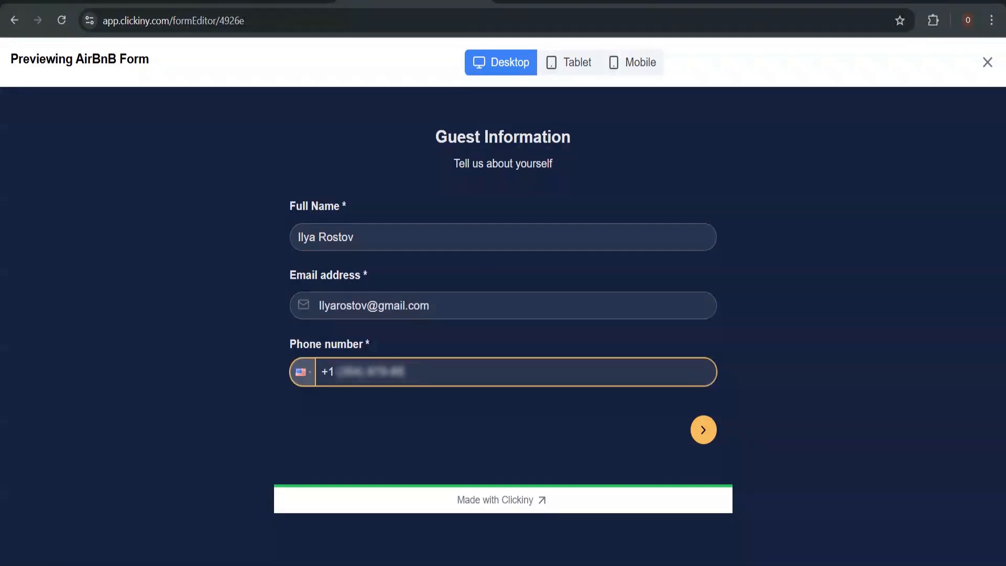
pyautogui.write('••')
# Fill Booking Details with 3-4 guests, 2025-02-28 to 2025-03-07, 7 nights, Paris, and continue
pyautogui.click(702, 429)
pyautogui.click(509, 241)
pyautogui.click(445, 300)
pyautogui.click(419, 301)
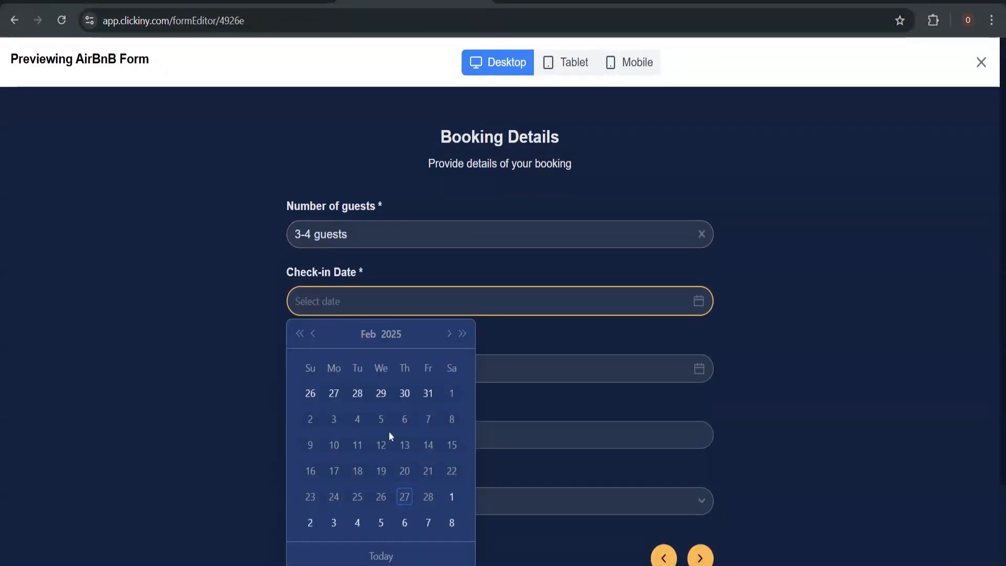
pyautogui.click(428, 496)
pyautogui.click(445, 367)
pyautogui.click(450, 117)
pyautogui.click(426, 197)
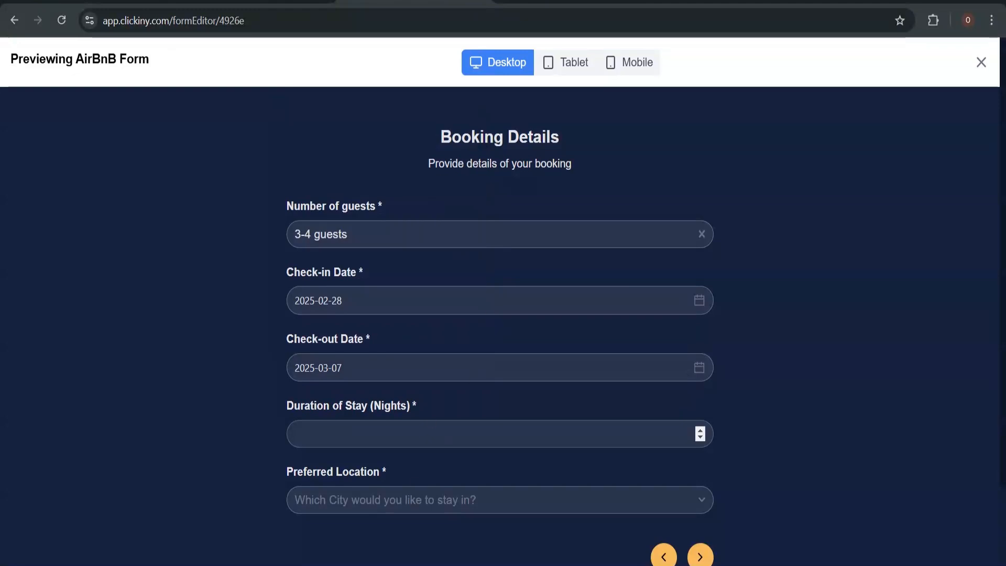
pyautogui.click(445, 433)
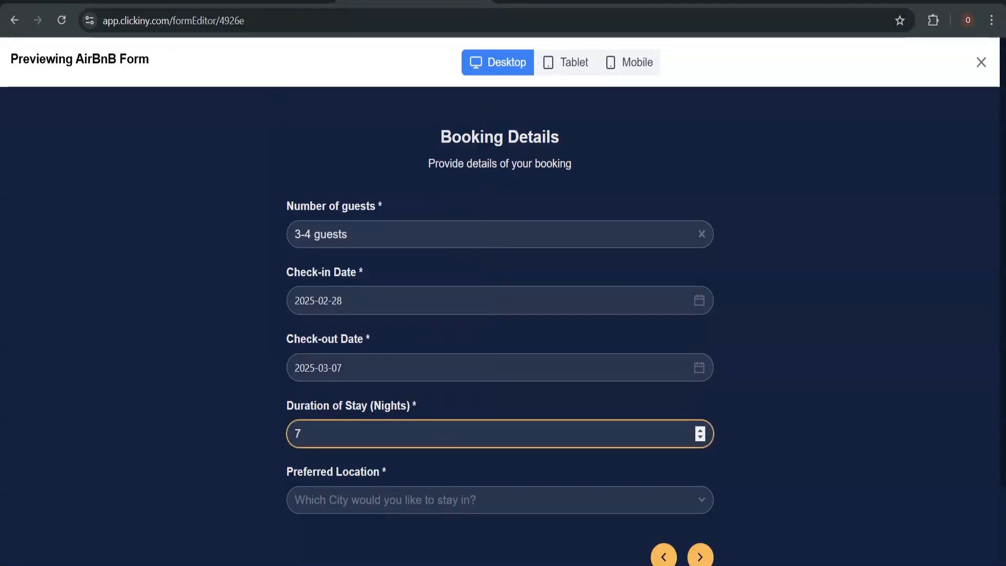
pyautogui.click(403, 500)
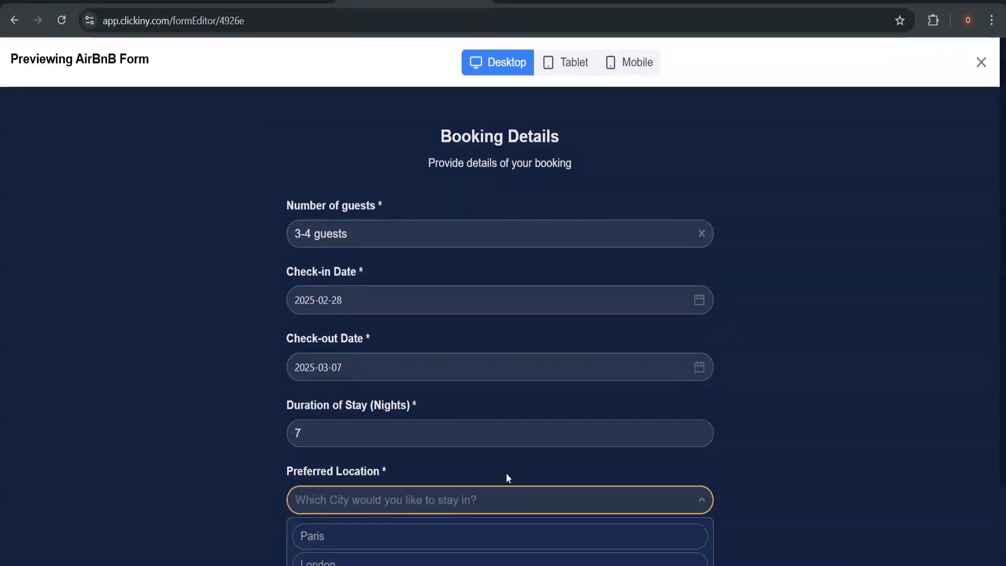
pyautogui.scroll(-2, 506, 474)
pyautogui.click(489, 440)
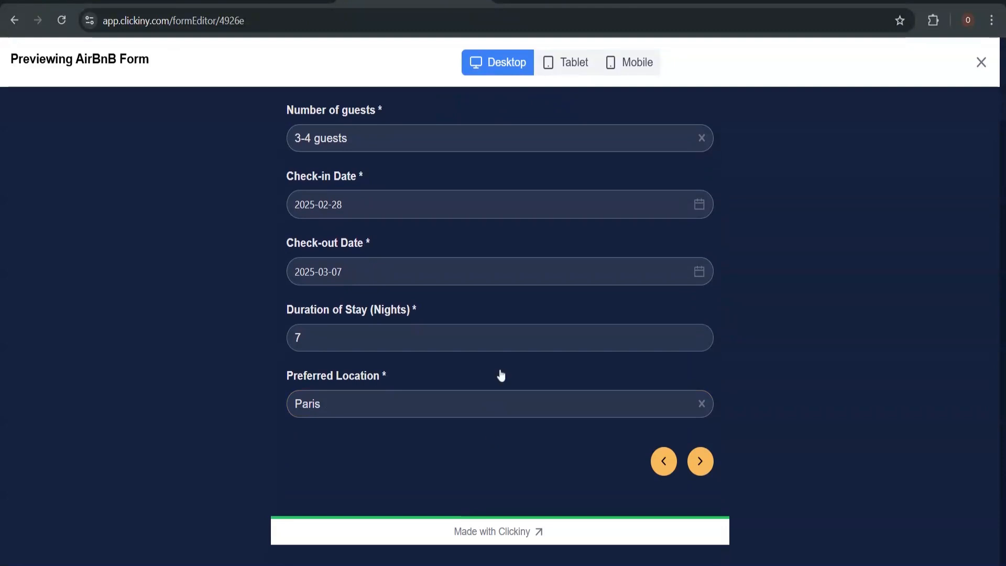
pyautogui.click(706, 467)
pyautogui.scroll(2, 639, 336)
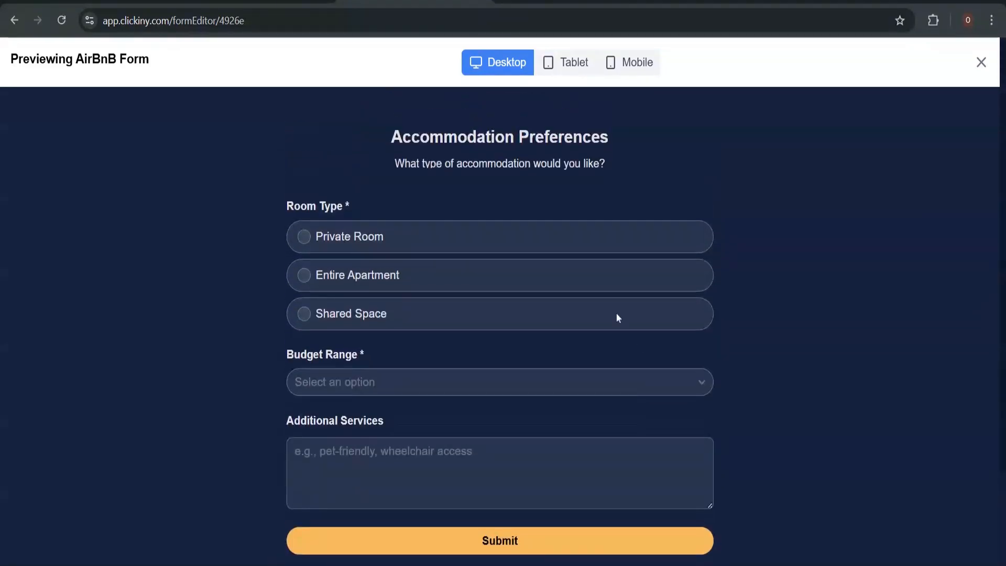
# Choose Entire Apartment, a $200+ per night budget and Yes for the butler question
pyautogui.click(463, 281)
pyautogui.click(448, 390)
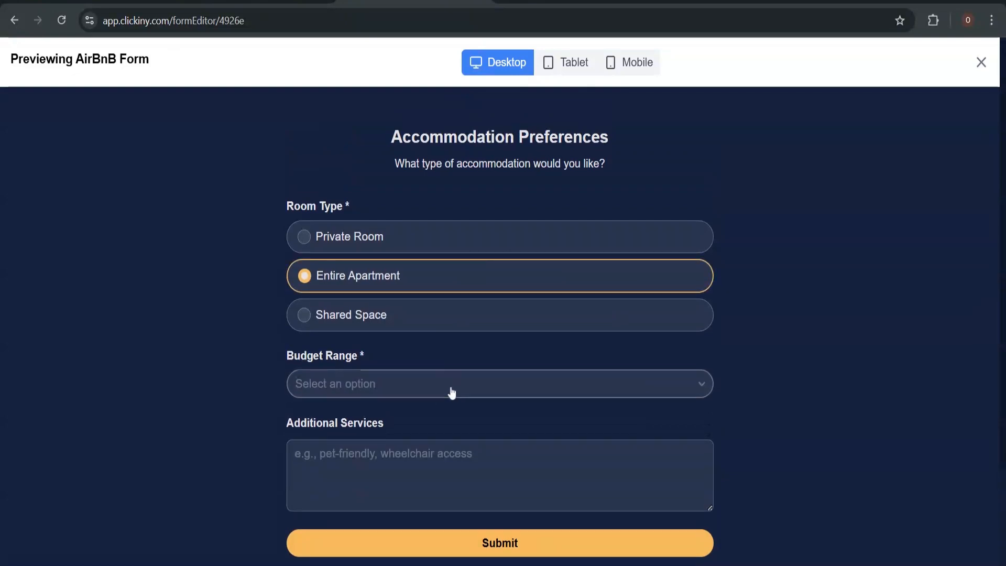
pyautogui.click(432, 512)
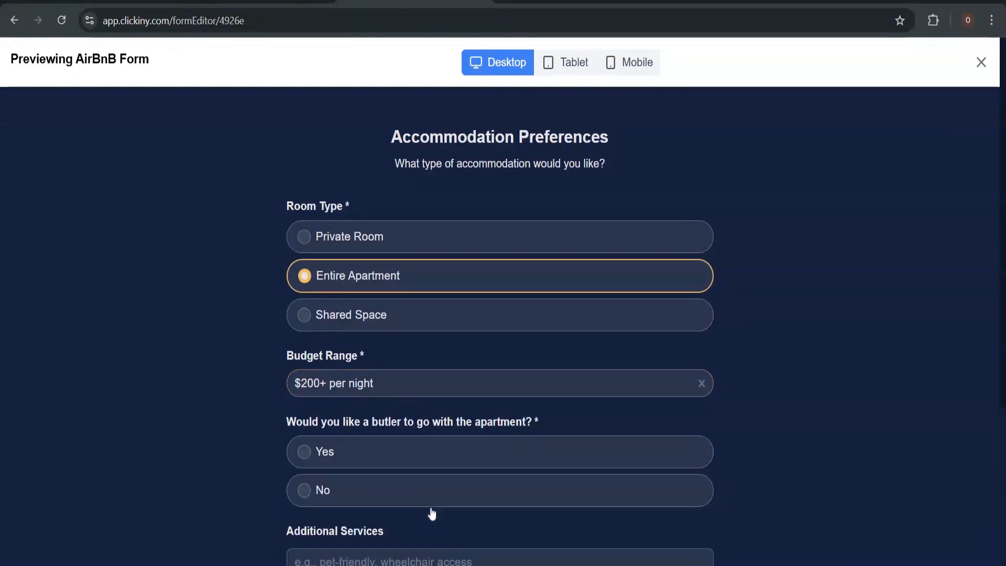
pyautogui.scroll(-3, 439, 469)
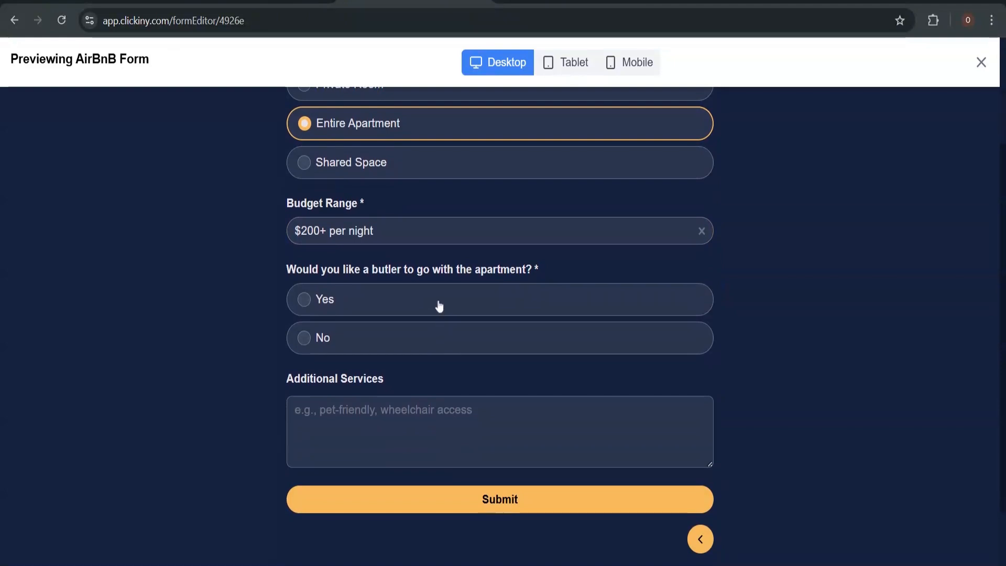
pyautogui.click(439, 307)
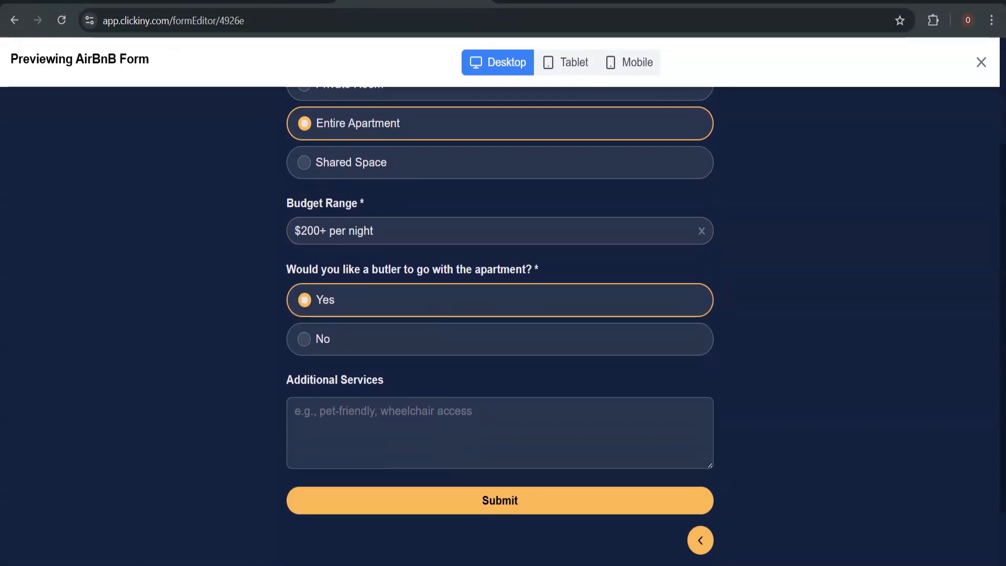
# Request 'We would appreciate your finest serving of wagyu', submit the response, and close the preview
pyautogui.click(439, 430)
pyautogui.write('You')
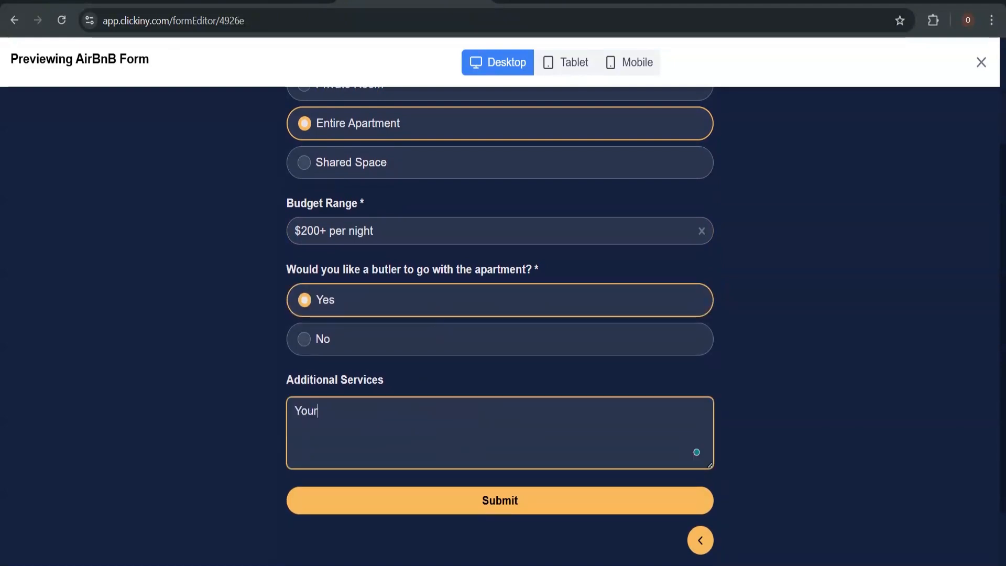
pyautogui.write('r')
pyautogui.press('BackSpace')
pyautogui.press('BackSpace')
pyautogui.press('BackSpace')
pyautogui.press('BackSpace')
pyautogui.write('W')
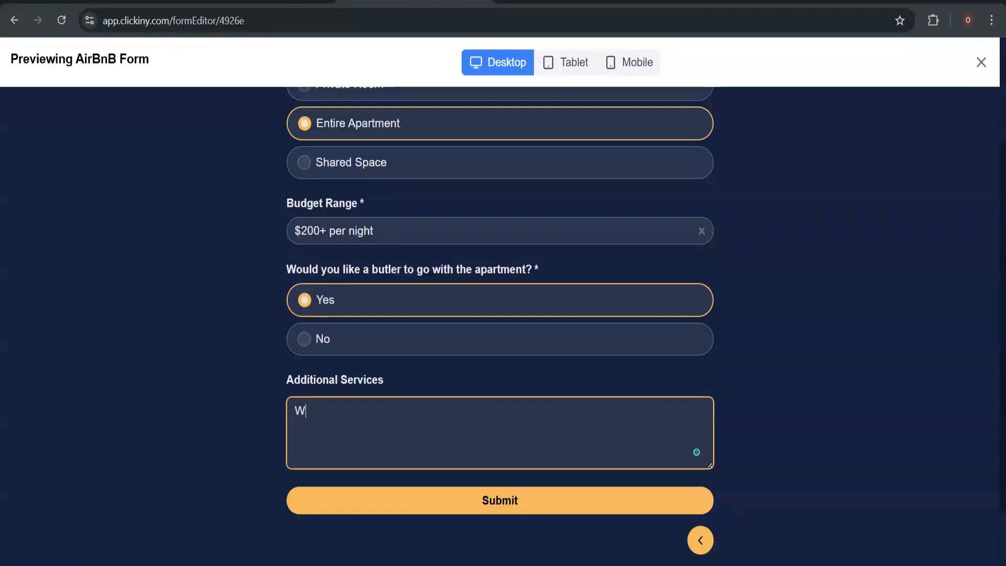
pyautogui.write('e would appre')
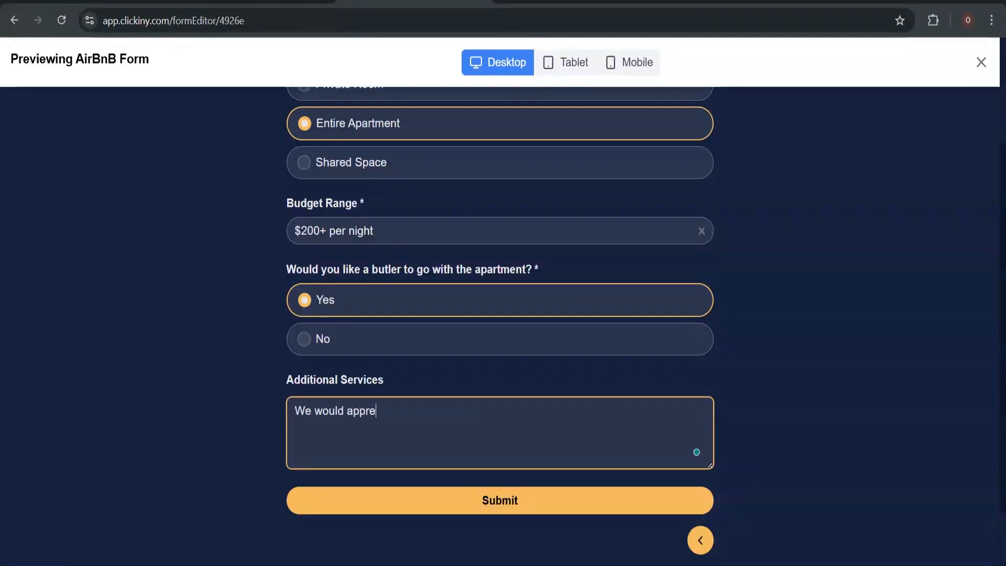
pyautogui.write('ciate your finest serving of ')
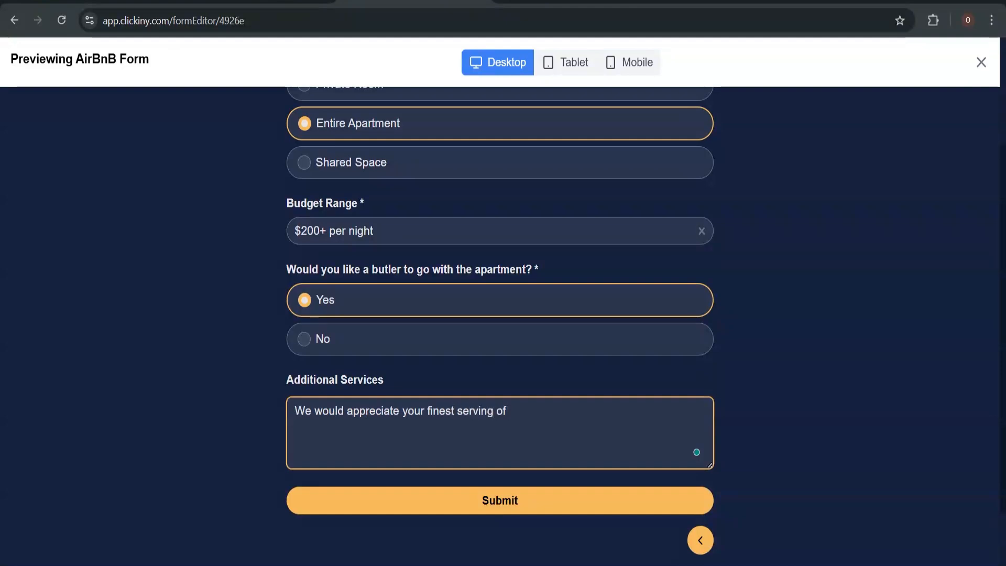
pyautogui.write('wag')
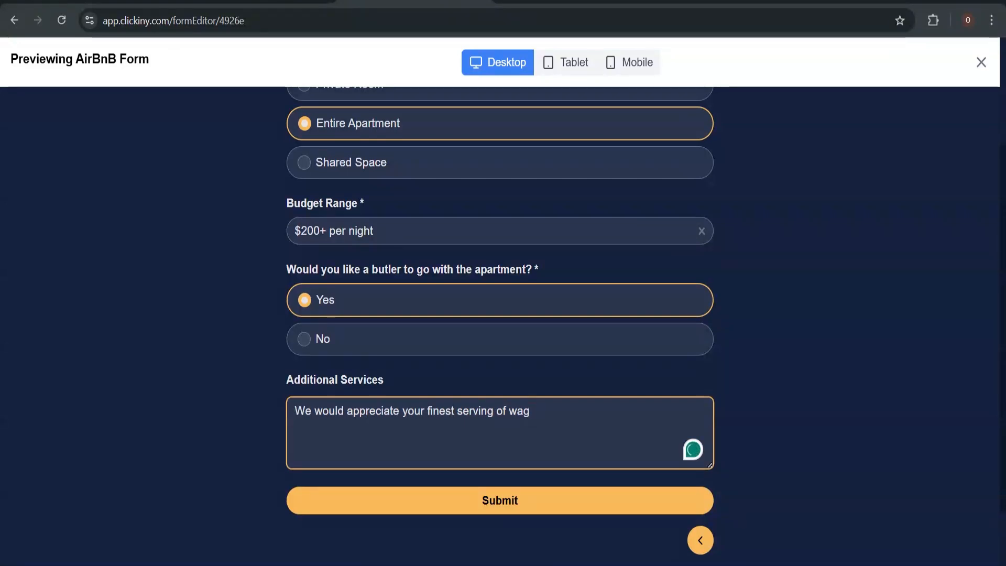
pyautogui.write('yu beef.')
pyautogui.click(471, 500)
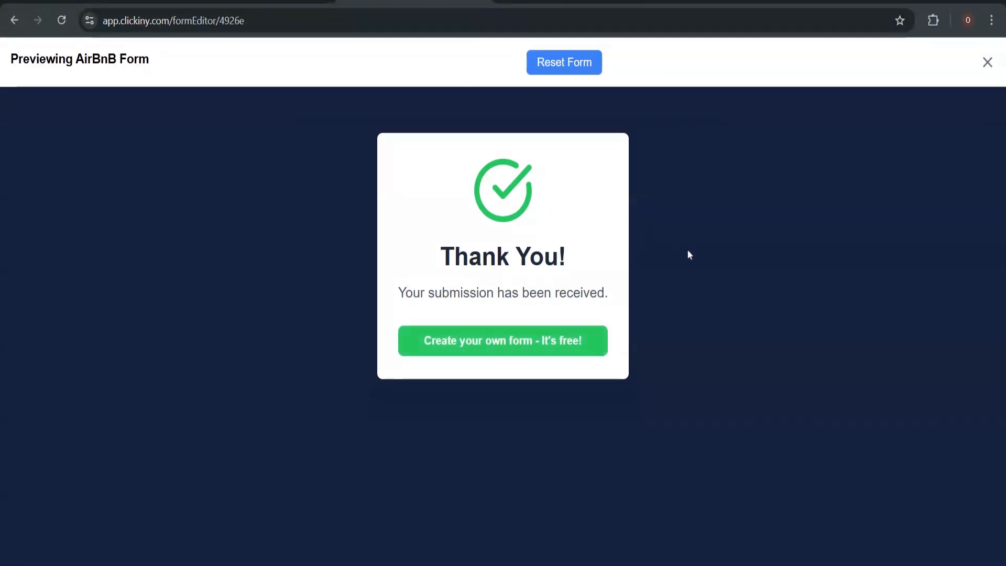
pyautogui.click(987, 62)
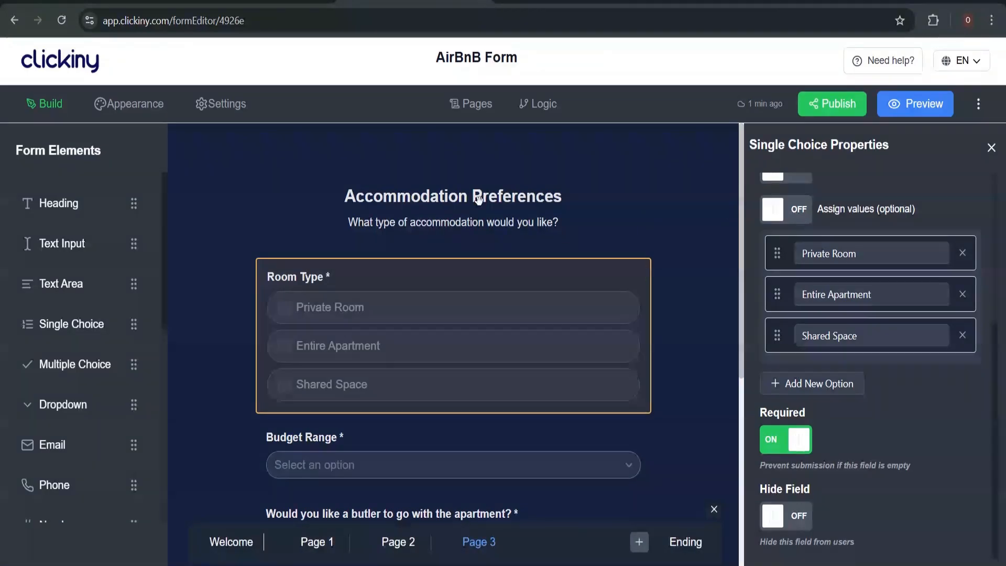
# Publish the form and look through its Embed and QR Code sharing options
pyautogui.click(844, 110)
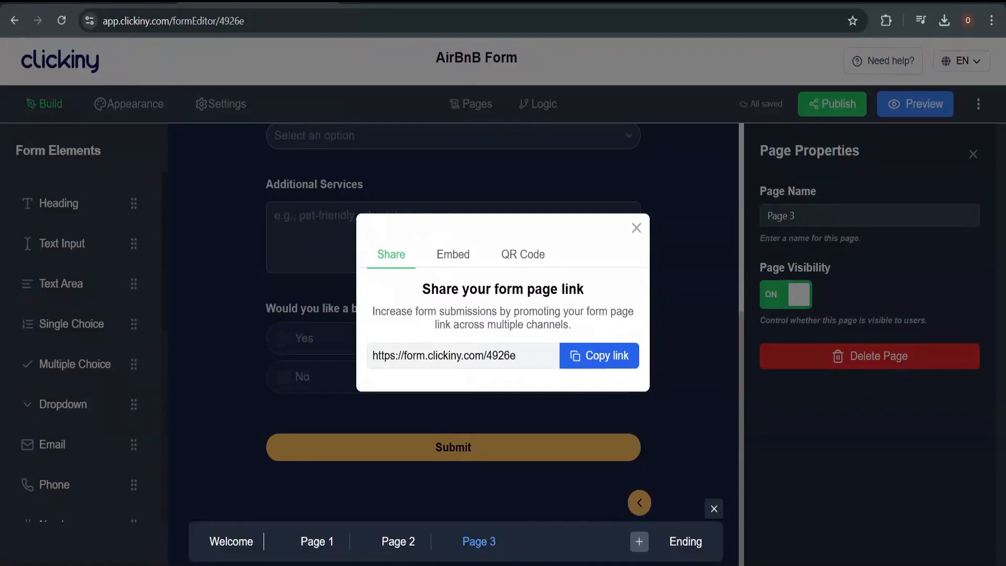
pyautogui.click(433, 260)
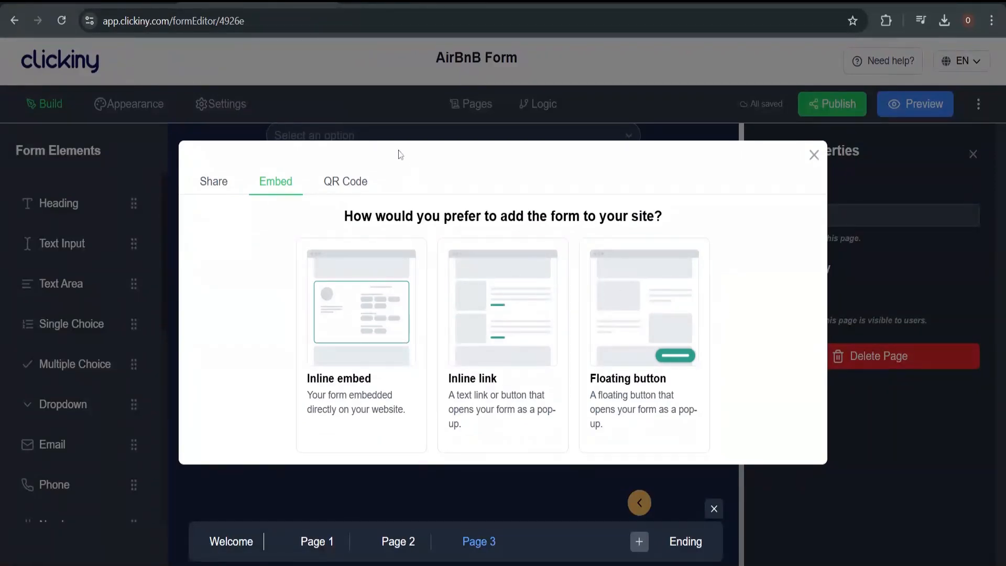
pyautogui.click(354, 182)
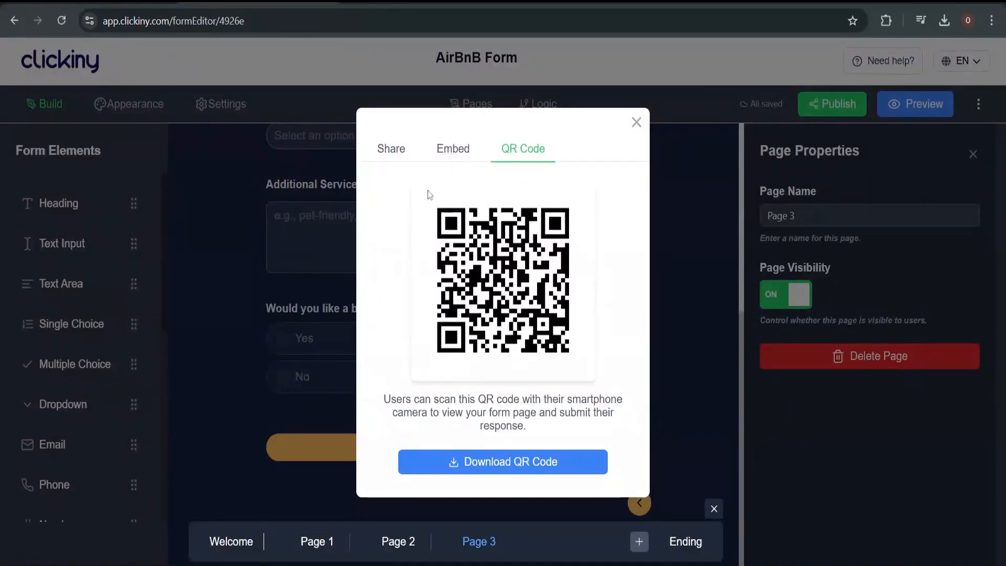
pyautogui.doubleClick(398, 157)
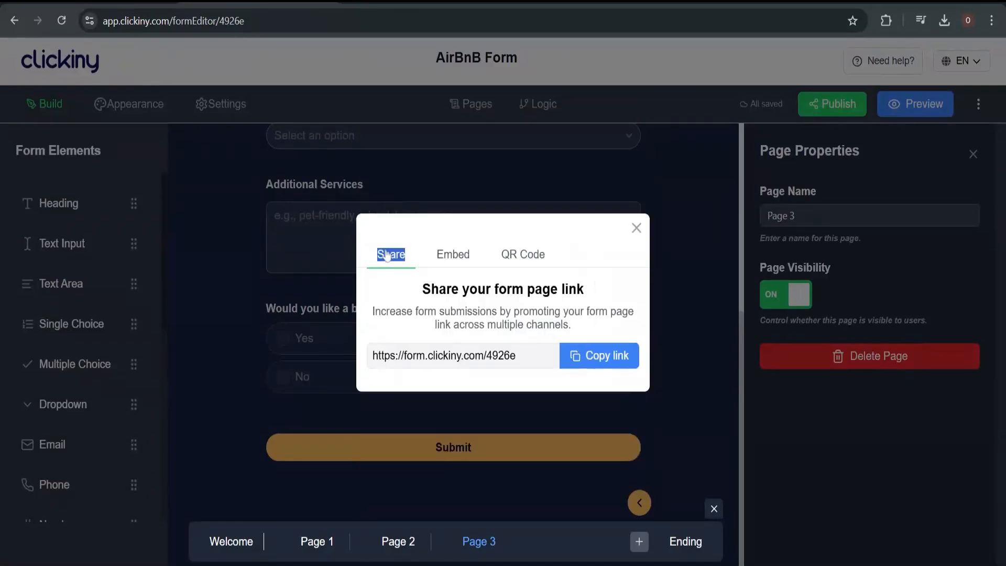
pyautogui.click(392, 283)
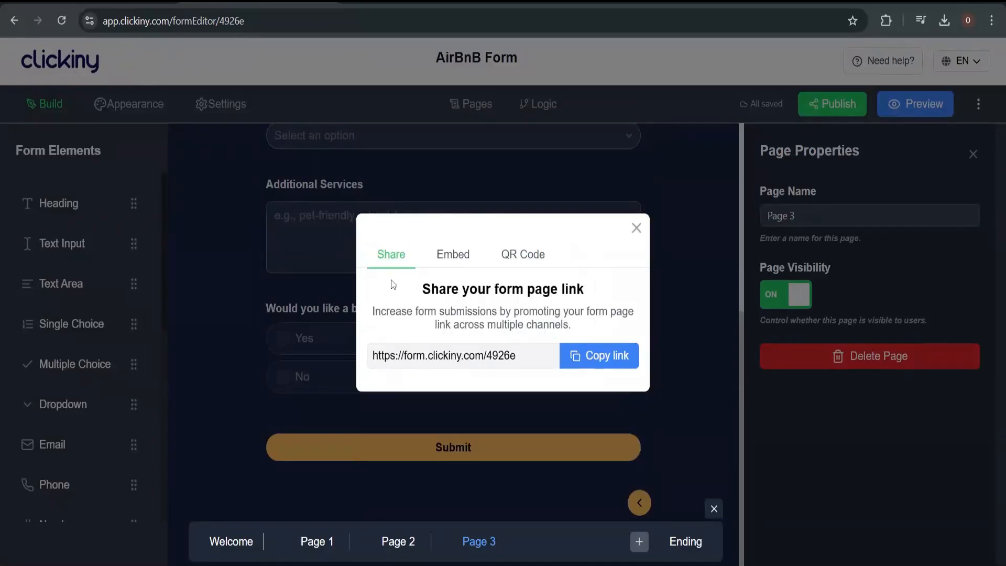
pyautogui.click(596, 355)
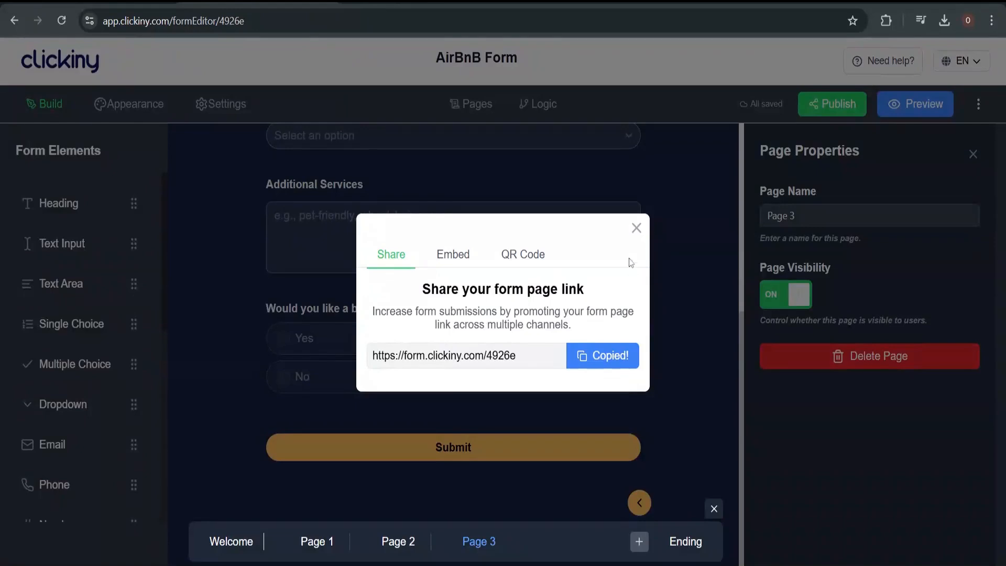
pyautogui.click(636, 229)
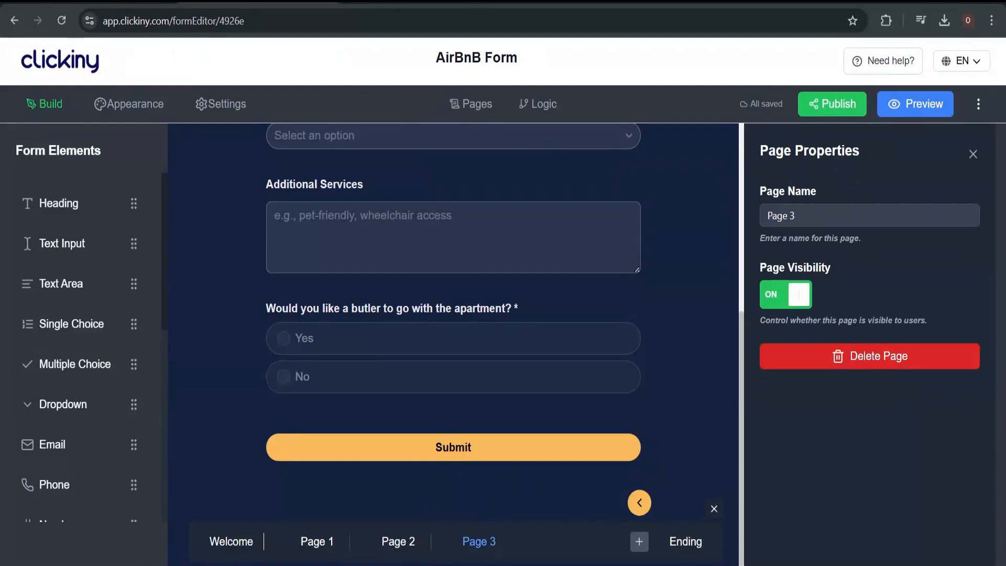
pyautogui.hotkey('ctrl', 't')
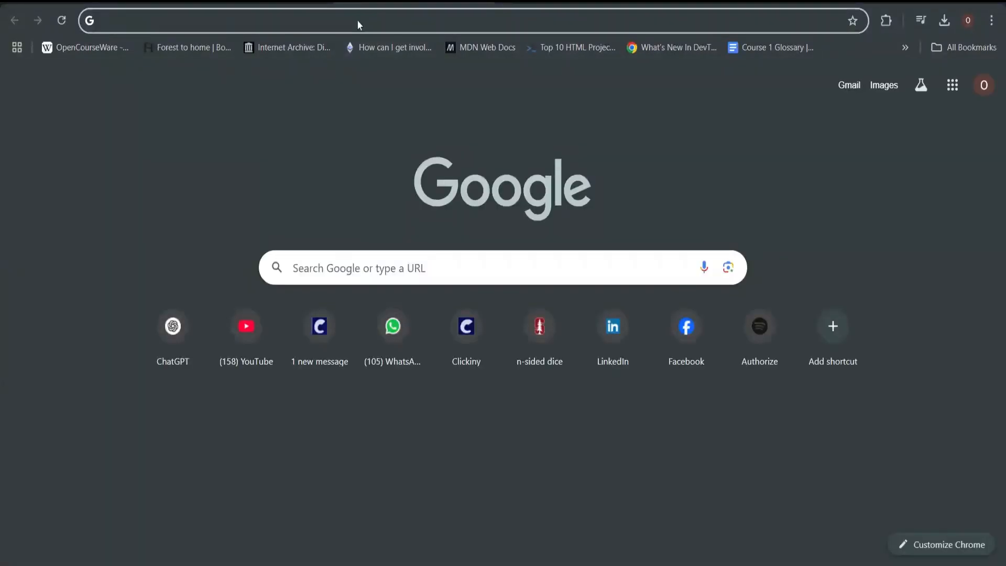
# Load the copied form link form.clickiny.com/4926e in the new tab
pyautogui.hotkey('ctrl', 'v')
pyautogui.press('Return')
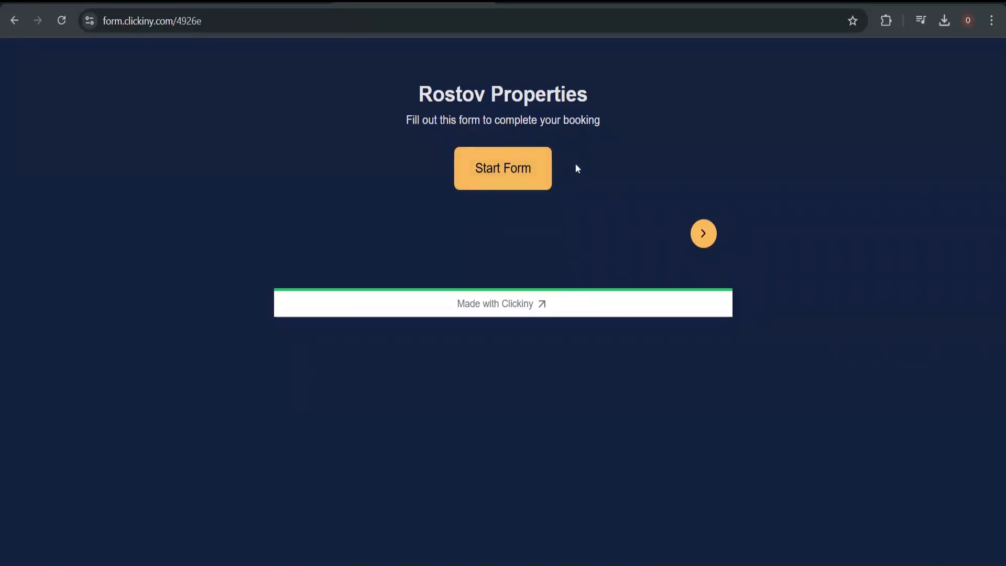
# Start the live form and enter the guest's full name, e-mail address and phone number
pyautogui.click(530, 173)
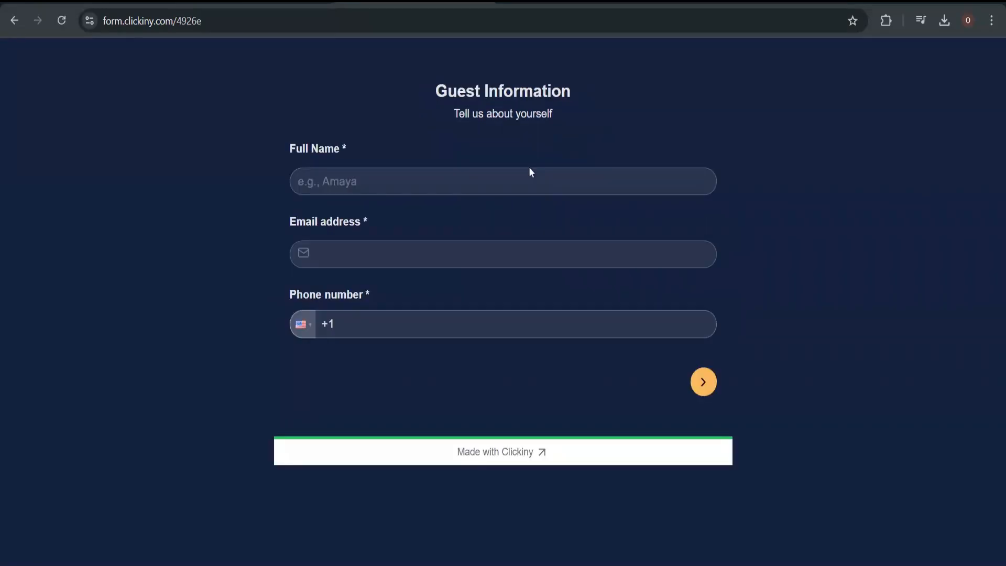
pyautogui.click(394, 190)
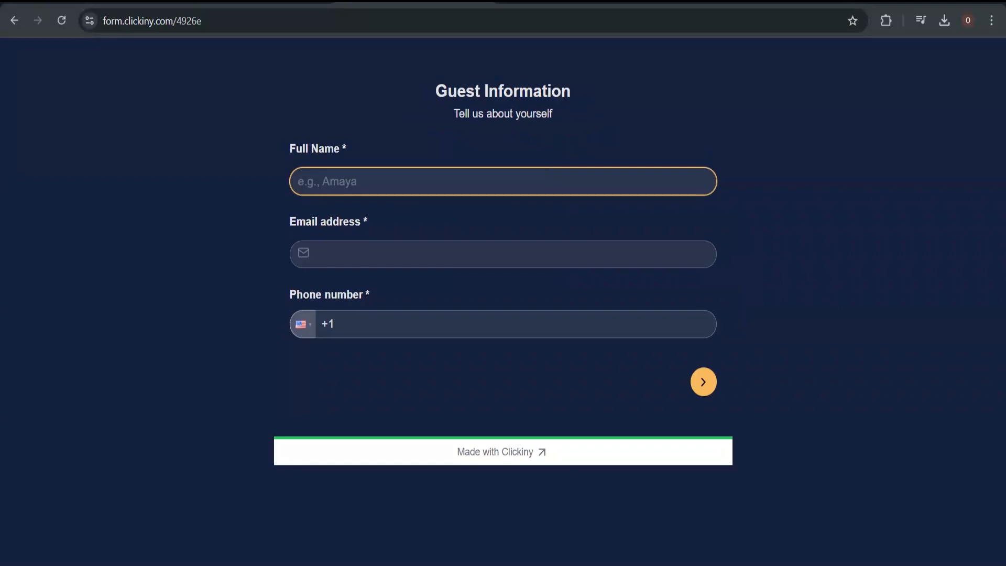
pyautogui.press('BackSpace')
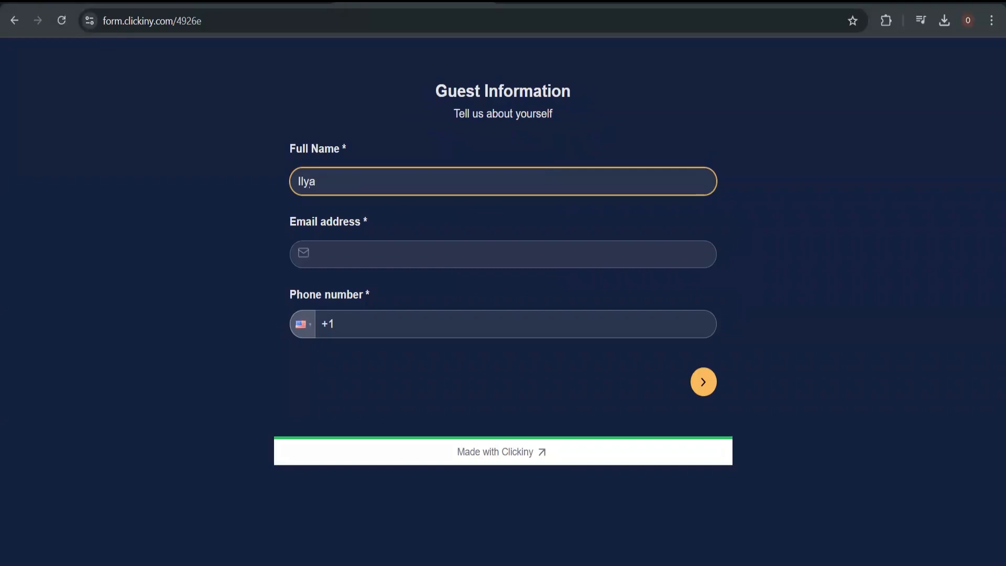
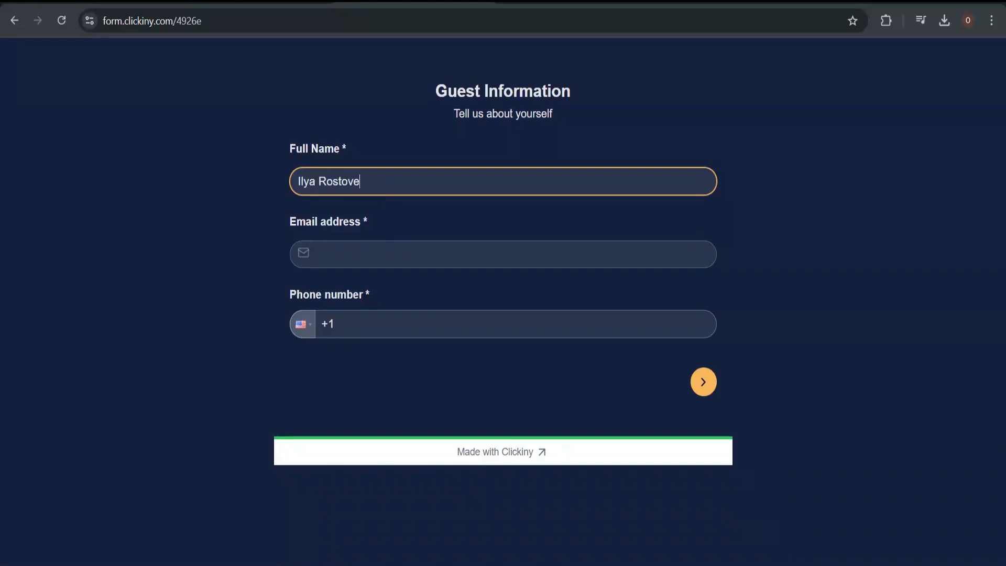
pyautogui.press('BackSpace')
pyautogui.click(389, 252)
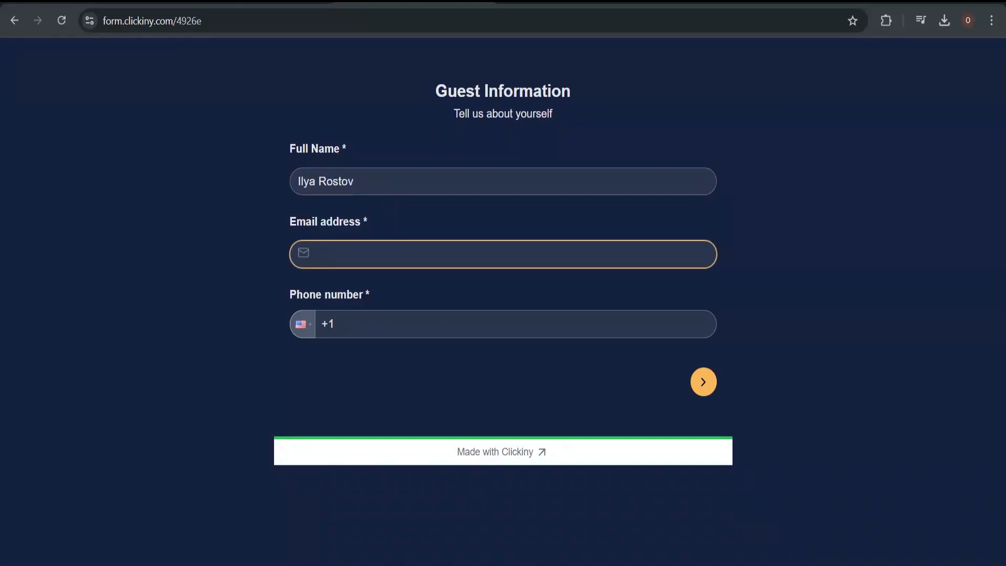
pyautogui.press('Tab')
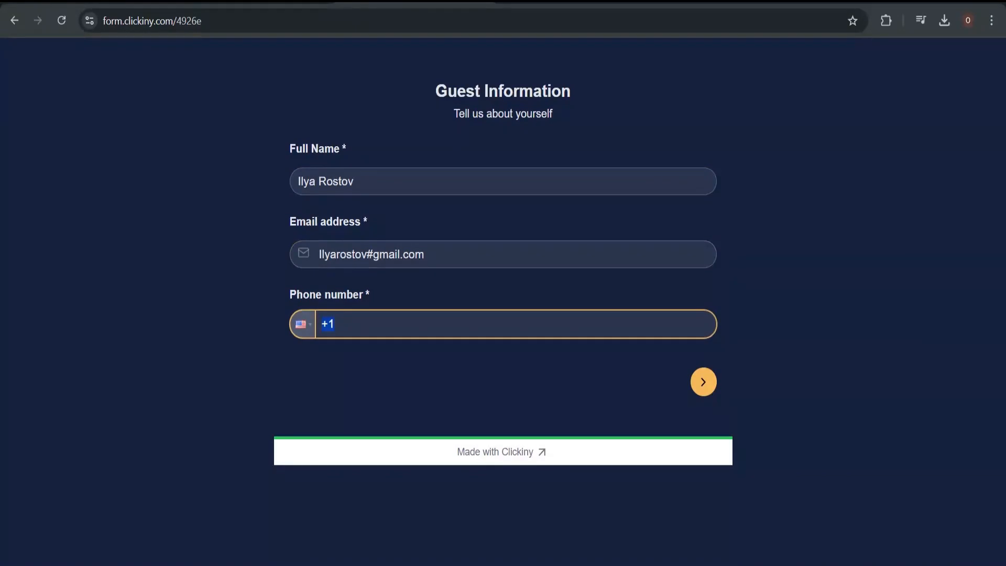
pyautogui.press('Right')
pyautogui.write('2025550198')
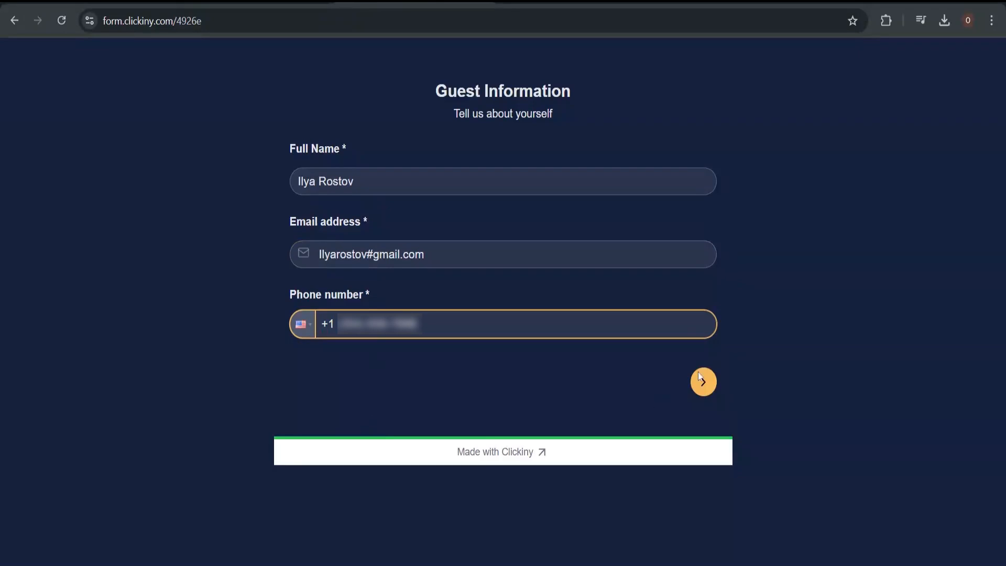
# Replace the '#' in the rejected e-mail with '@' and advance to Booking Details
pyautogui.click(714, 383)
pyautogui.moveTo(714, 381); pyautogui.dragTo(560, 249)
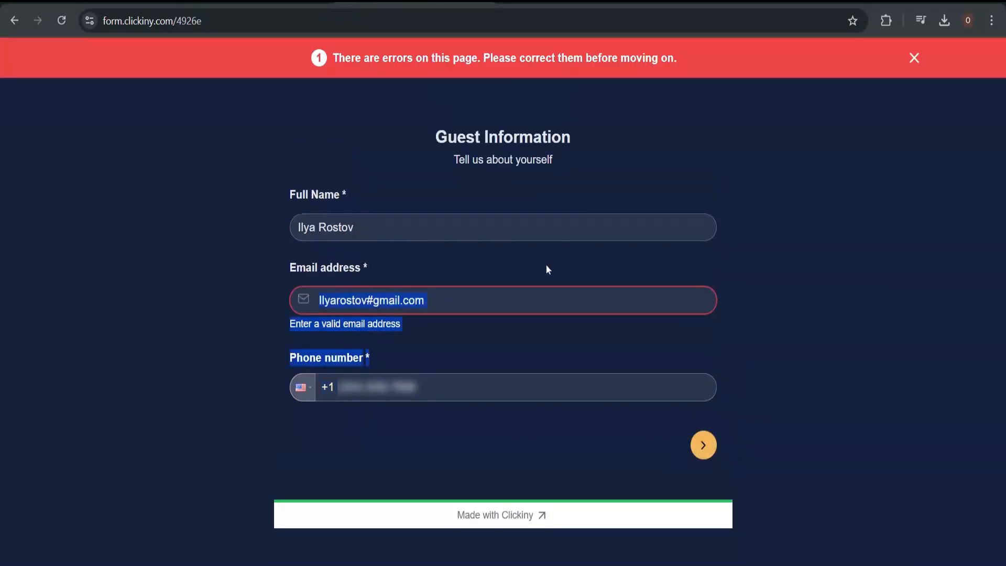
pyautogui.click(521, 329)
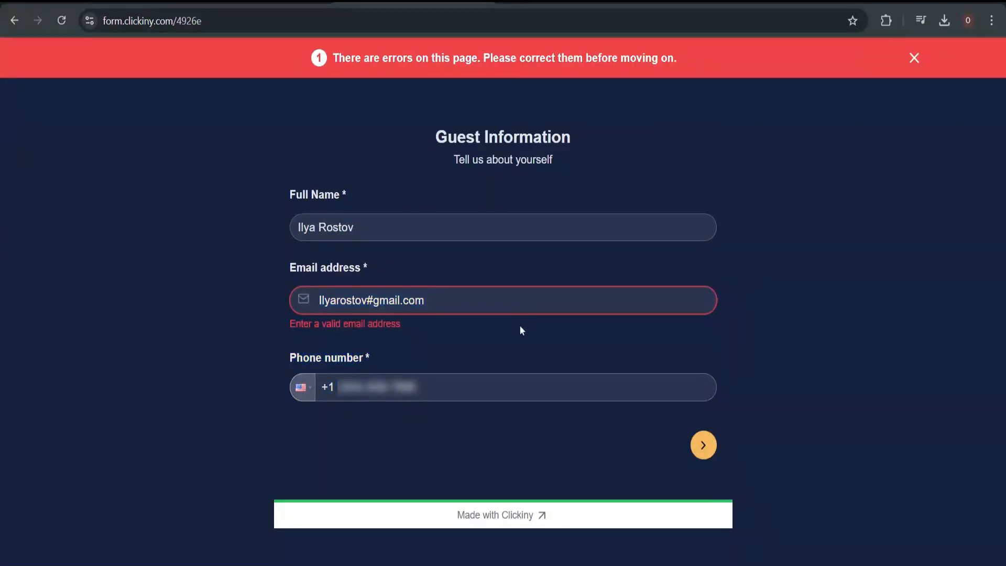
pyautogui.hotkey('ctrl', 'a')
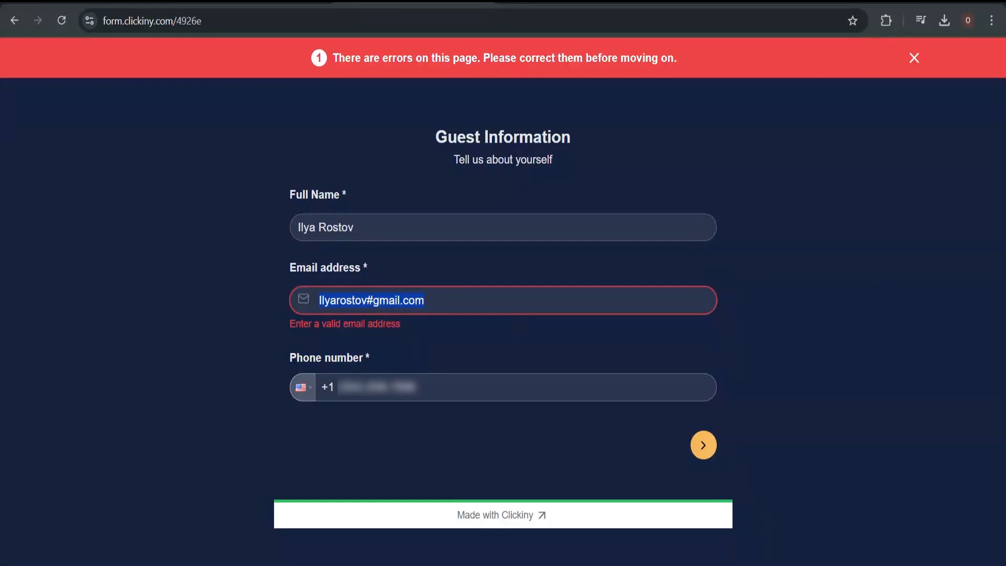
pyautogui.click(373, 300)
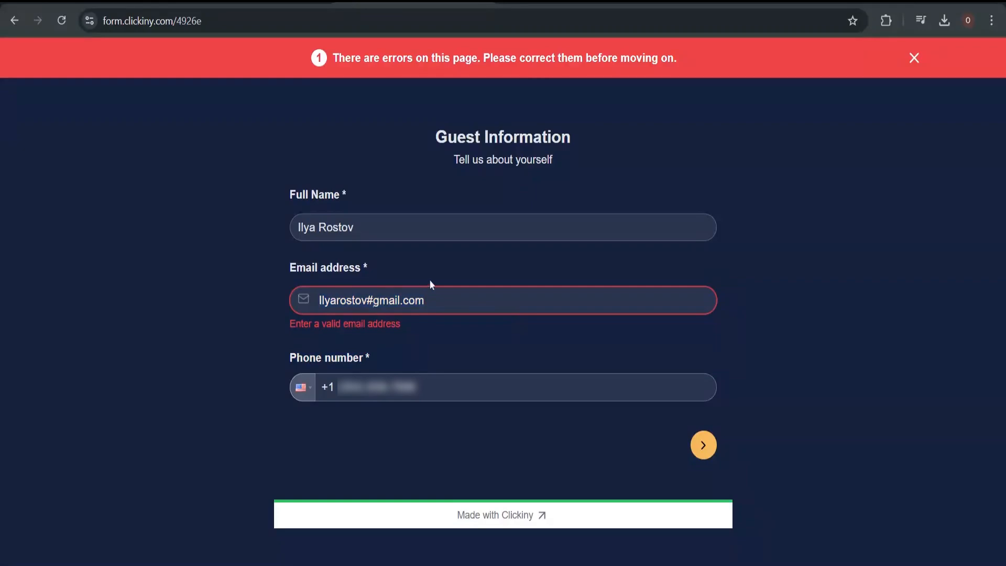
pyautogui.press('BackSpace')
pyautogui.write('@')
pyautogui.click(703, 445)
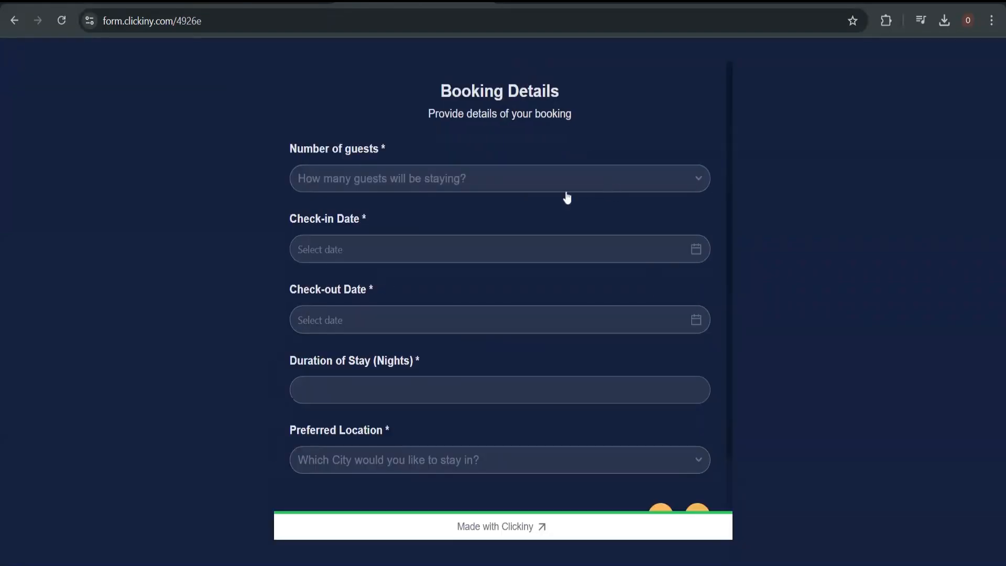
# Choose 1-2 guests with check-in 2025-03-02 and check-out 2025-03-05
pyautogui.click(566, 193)
pyautogui.click(478, 226)
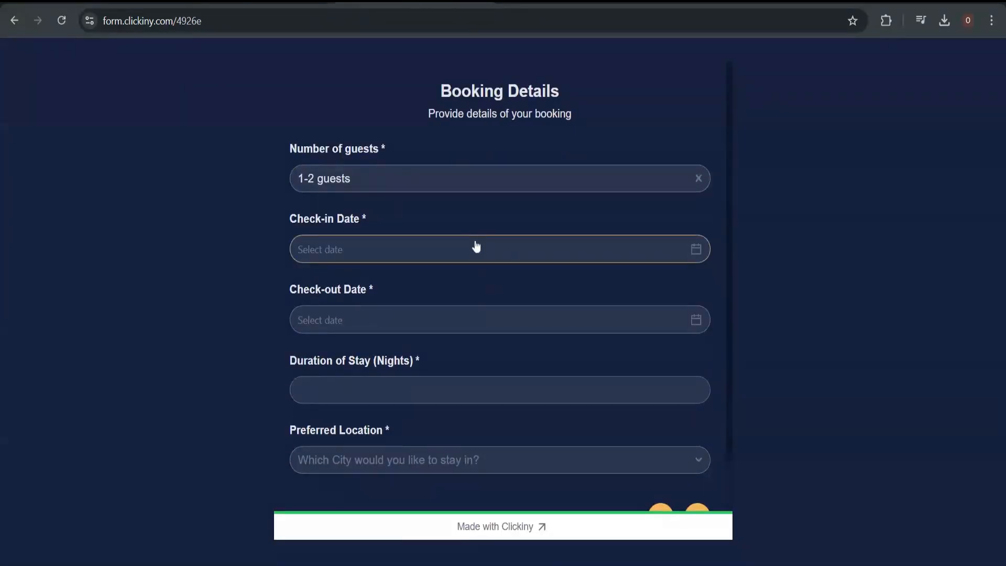
pyautogui.click(476, 246)
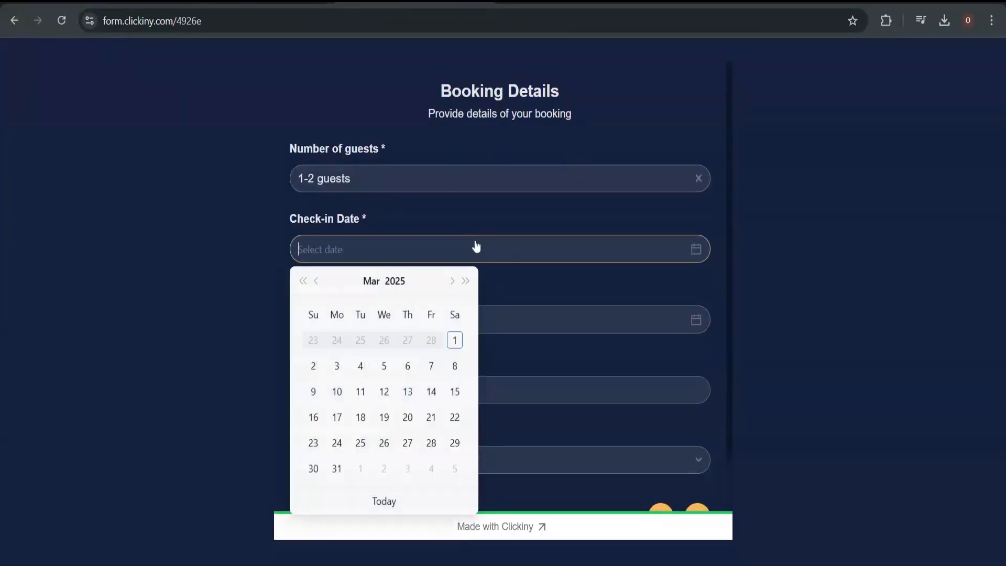
pyautogui.click(313, 366)
pyautogui.click(353, 316)
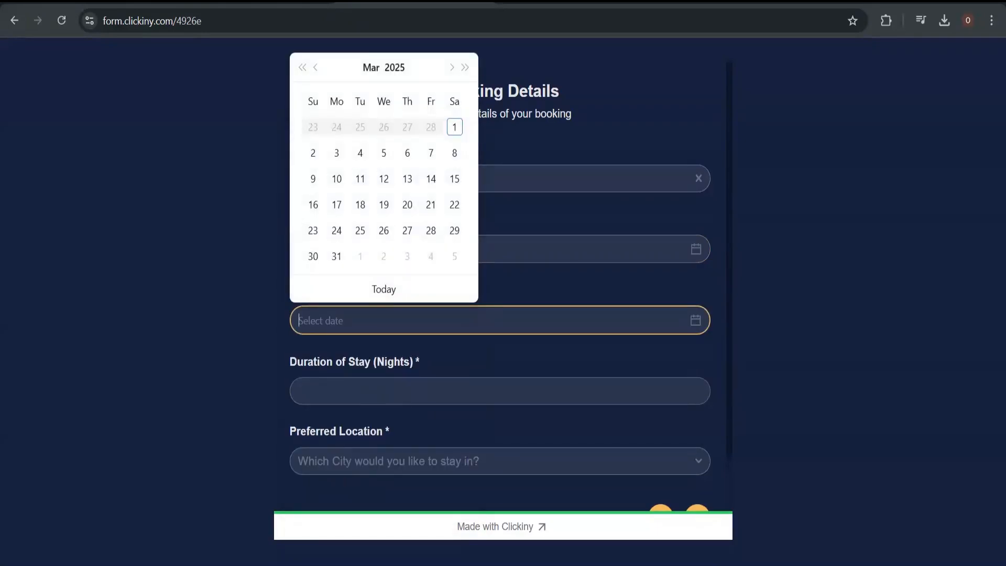
pyautogui.click(383, 153)
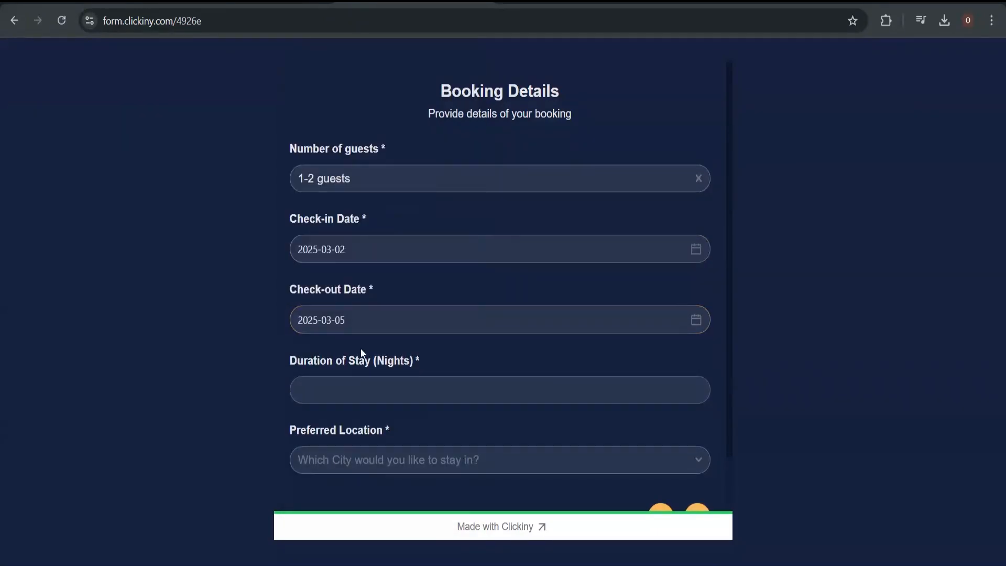
pyautogui.click(341, 319)
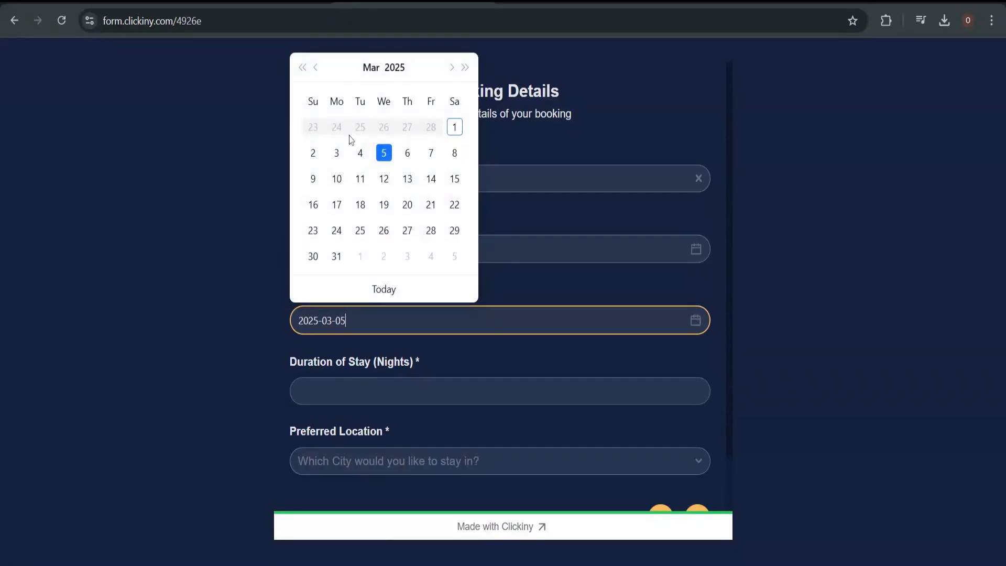
pyautogui.click(312, 160)
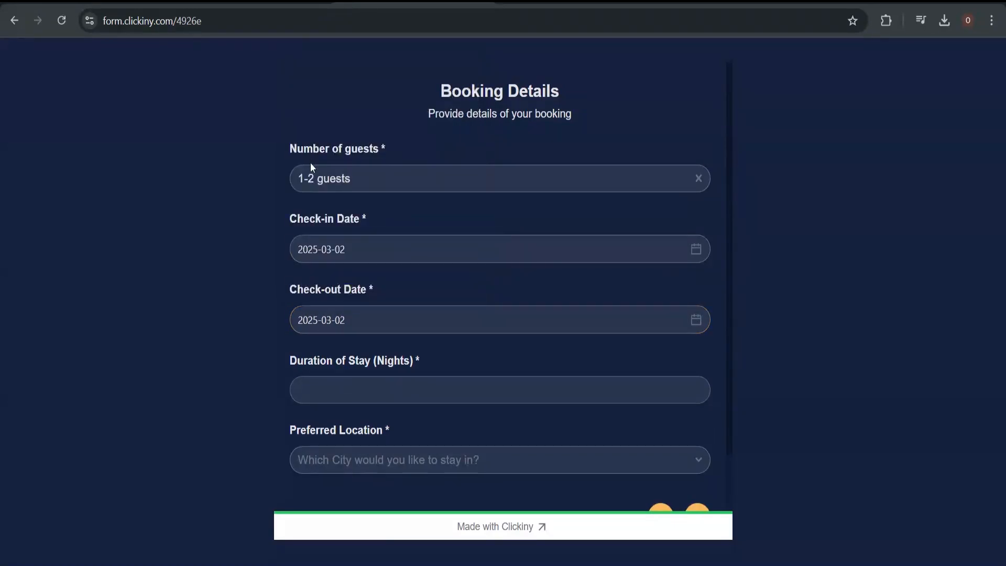
pyautogui.click(396, 316)
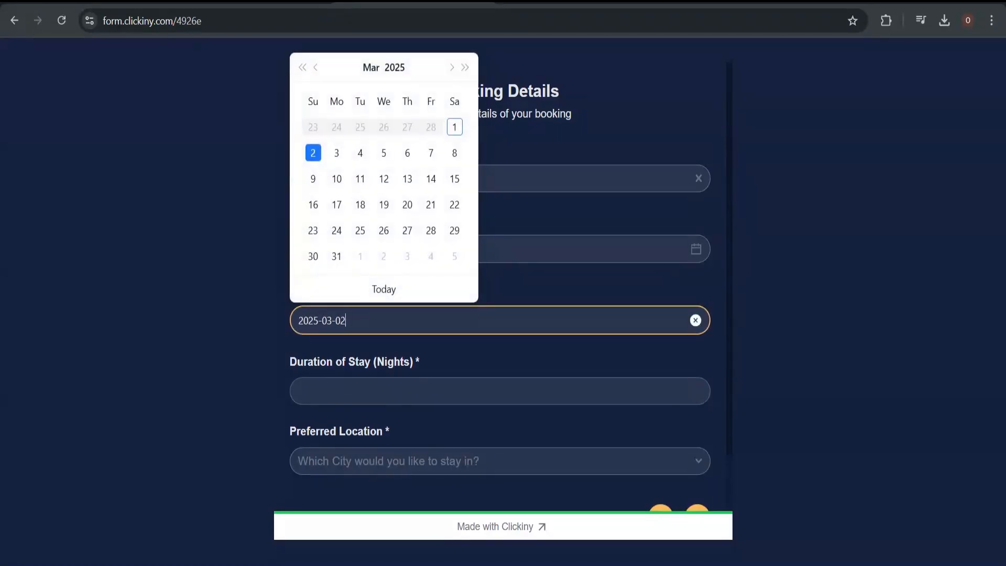
pyautogui.click(384, 153)
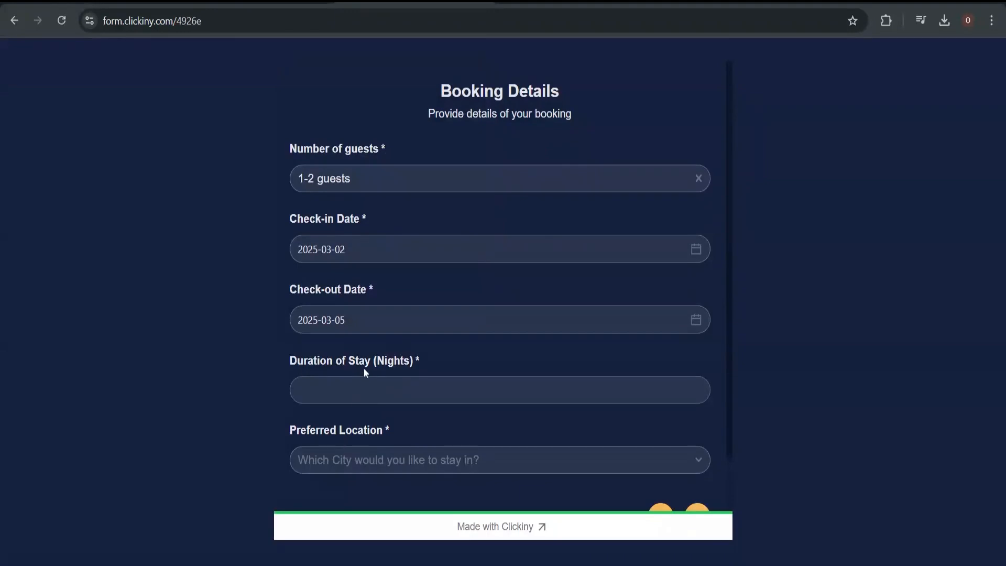
# Enter 3 nights, choose Madrid as the location, and move to Accommodation Preferences
pyautogui.click(500, 389)
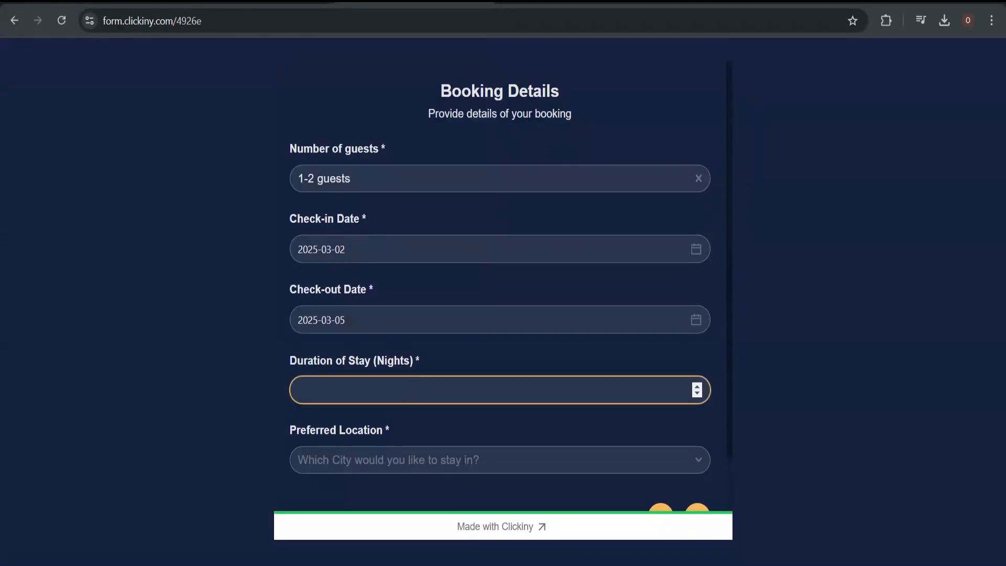
pyautogui.write('3')
pyautogui.click(377, 469)
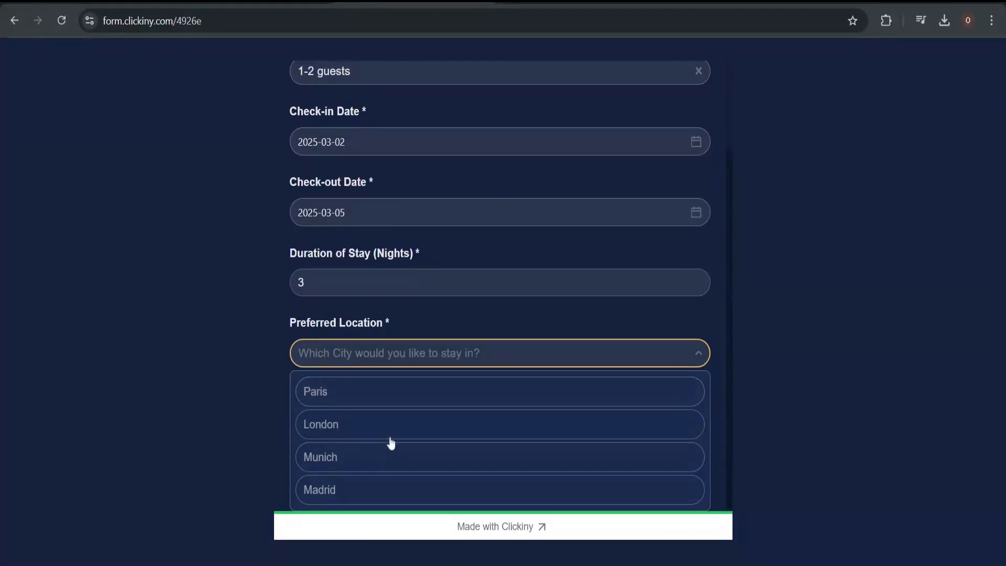
pyautogui.click(384, 488)
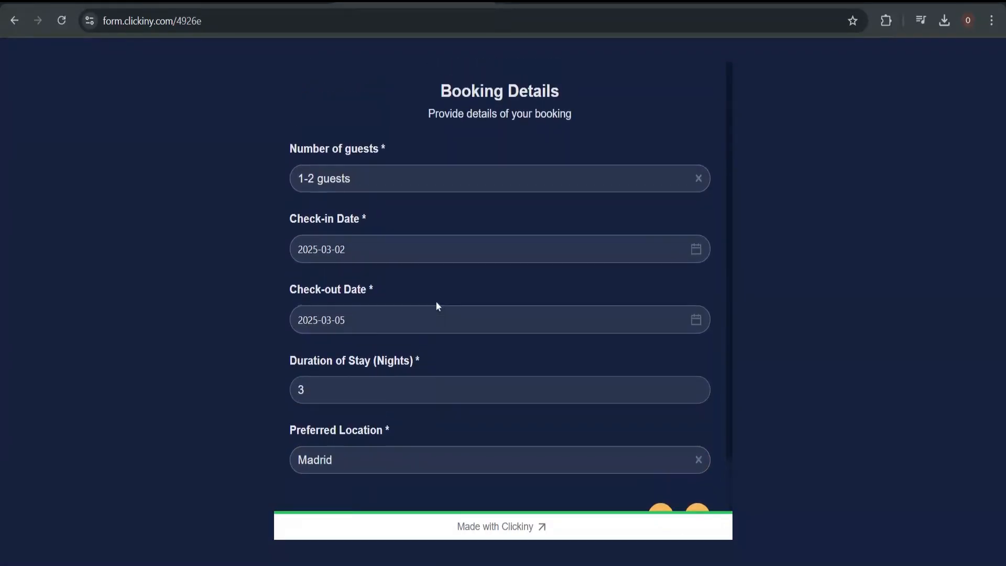
pyautogui.click(697, 457)
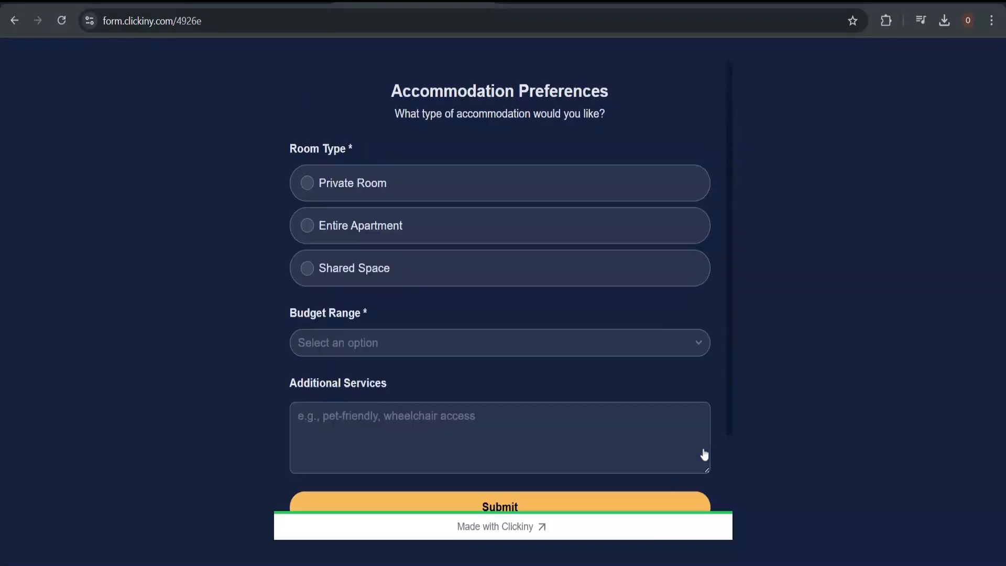
# Choose Private Room and a $200+ per night budget
pyautogui.click(518, 181)
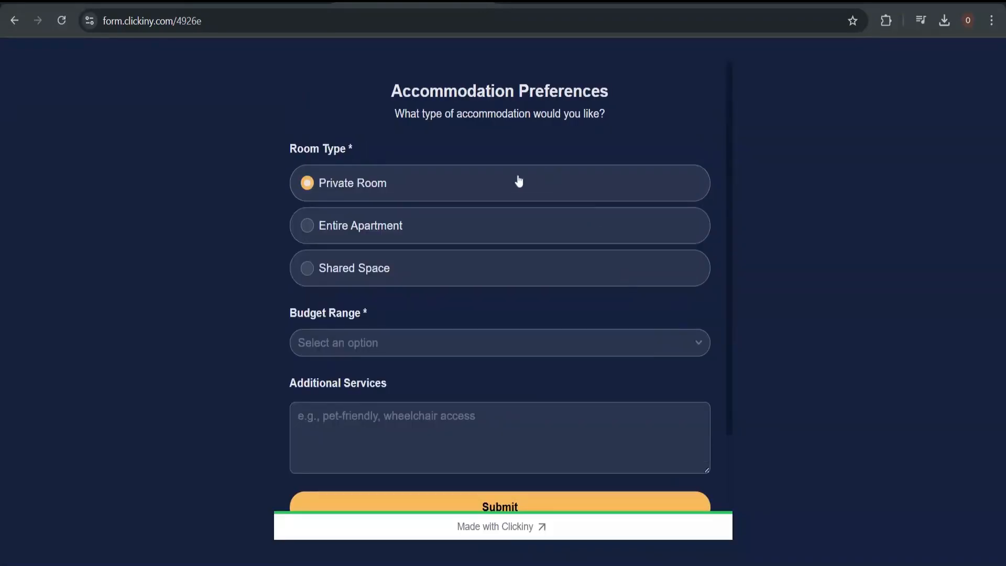
pyautogui.click(447, 350)
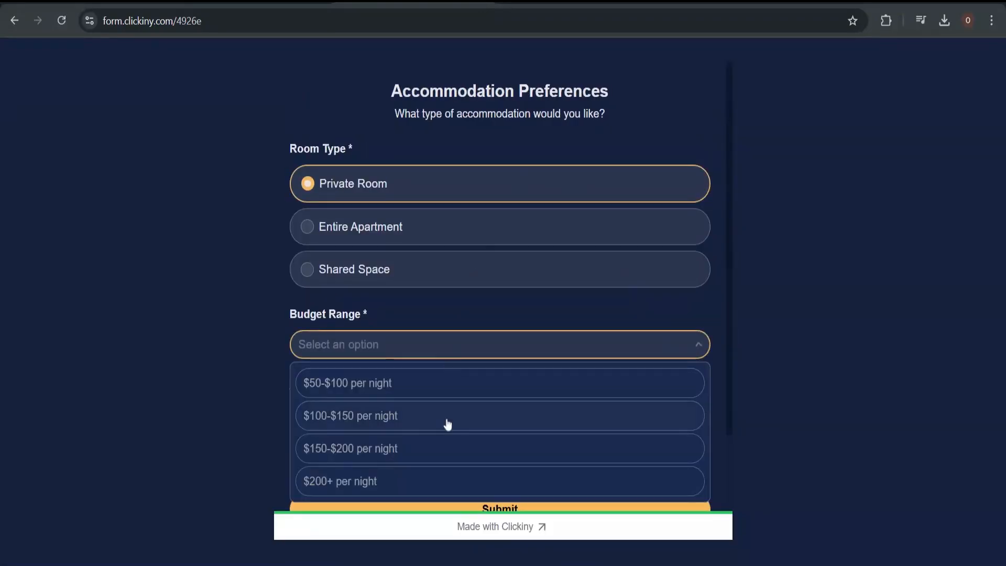
pyautogui.click(443, 388)
pyautogui.scroll(-2, 443, 388)
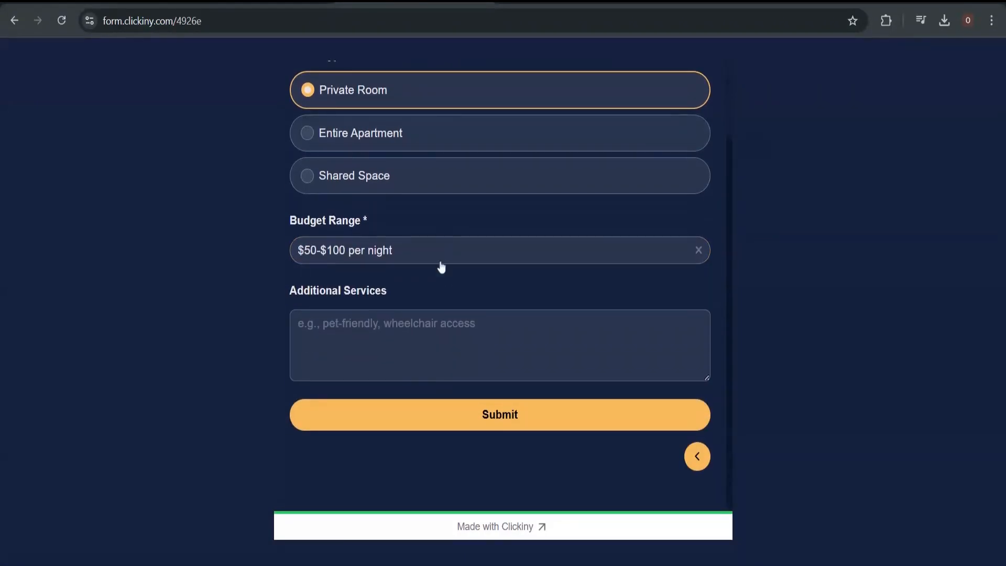
pyautogui.click(447, 252)
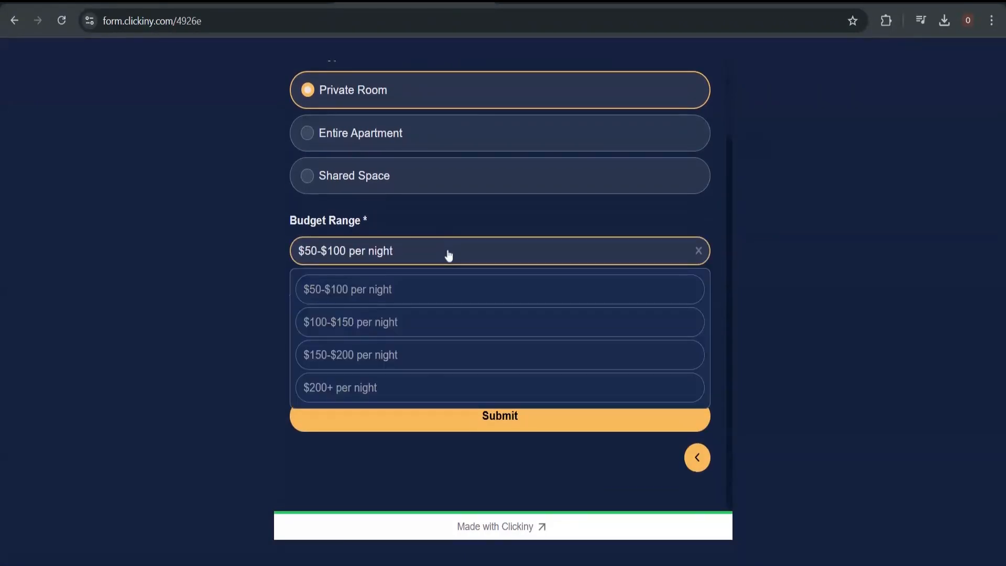
pyautogui.click(431, 389)
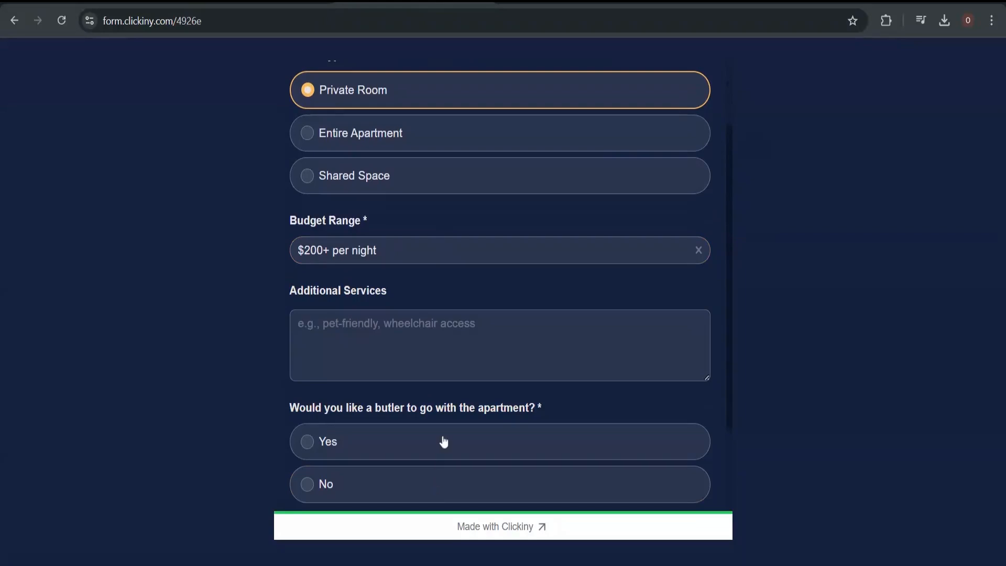
# Add the note 'We would love some peach and quiet.', answer Yes for butler, and submit
pyautogui.click(430, 343)
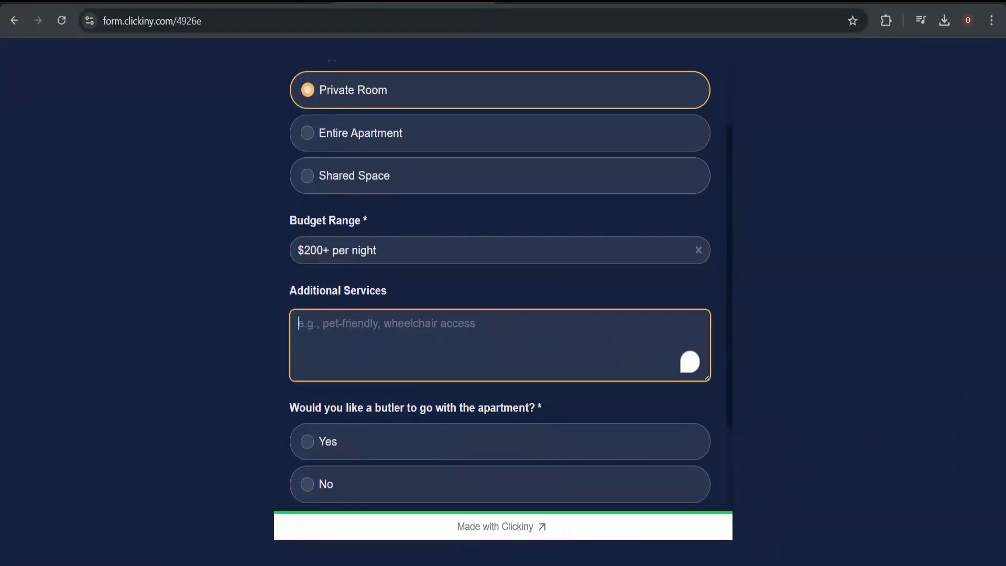
pyautogui.write('W')
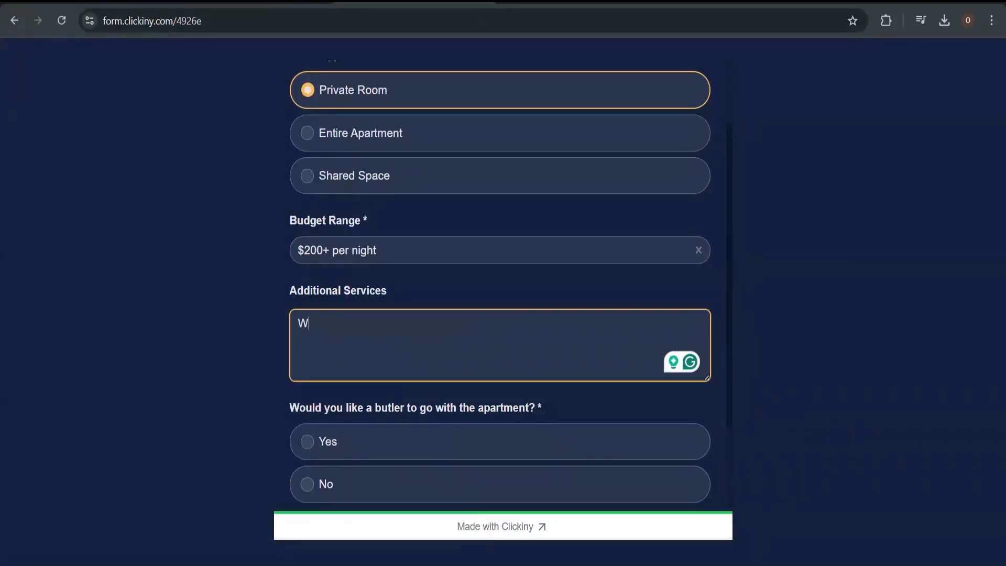
pyautogui.write('e would lov')
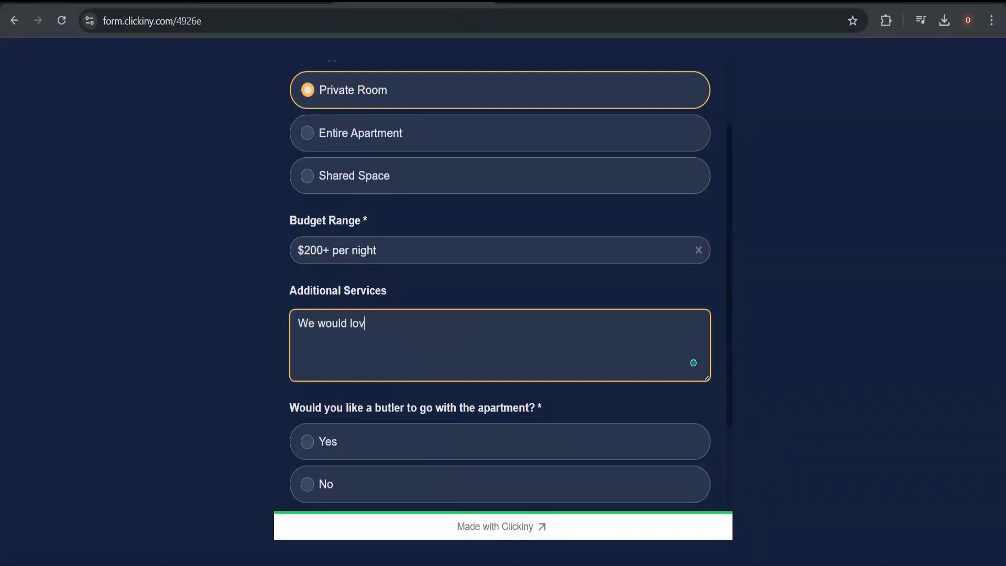
pyautogui.write('e some peach and quiet')
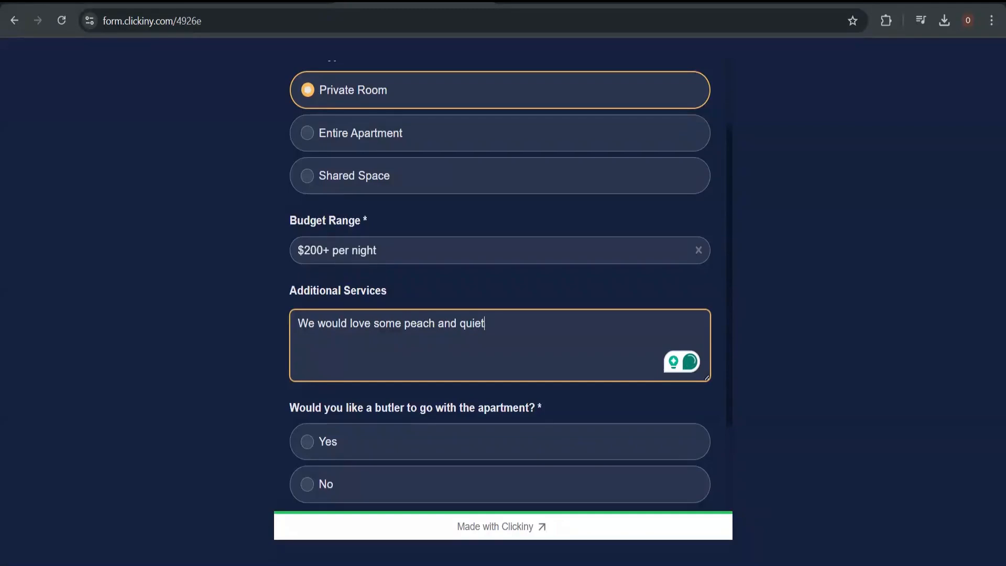
pyautogui.click(466, 323)
pyautogui.write('.')
pyautogui.press('BackSpace')
pyautogui.press('End')
pyautogui.write('.')
pyautogui.click(470, 440)
pyautogui.scroll(-2, 470, 441)
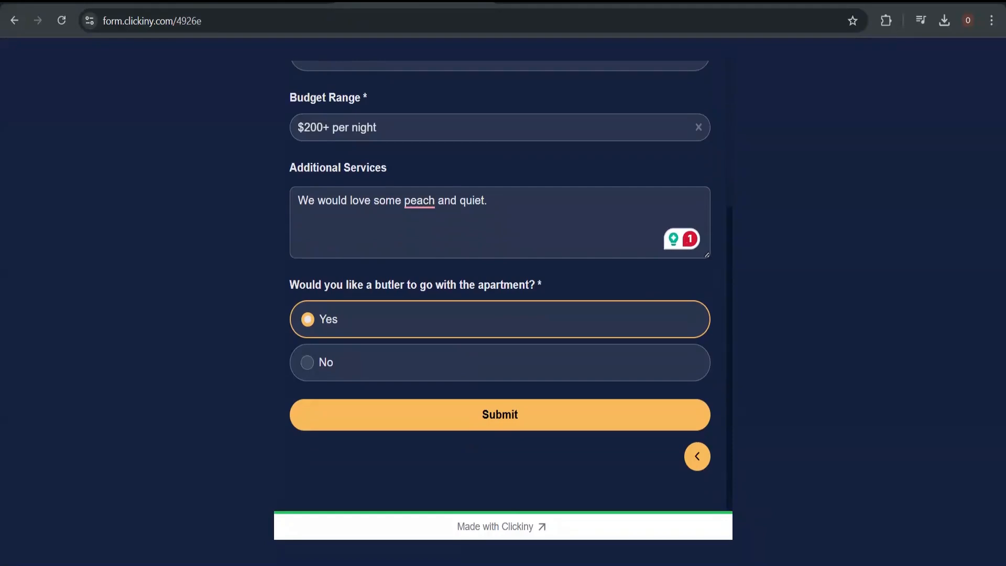
pyautogui.click(474, 421)
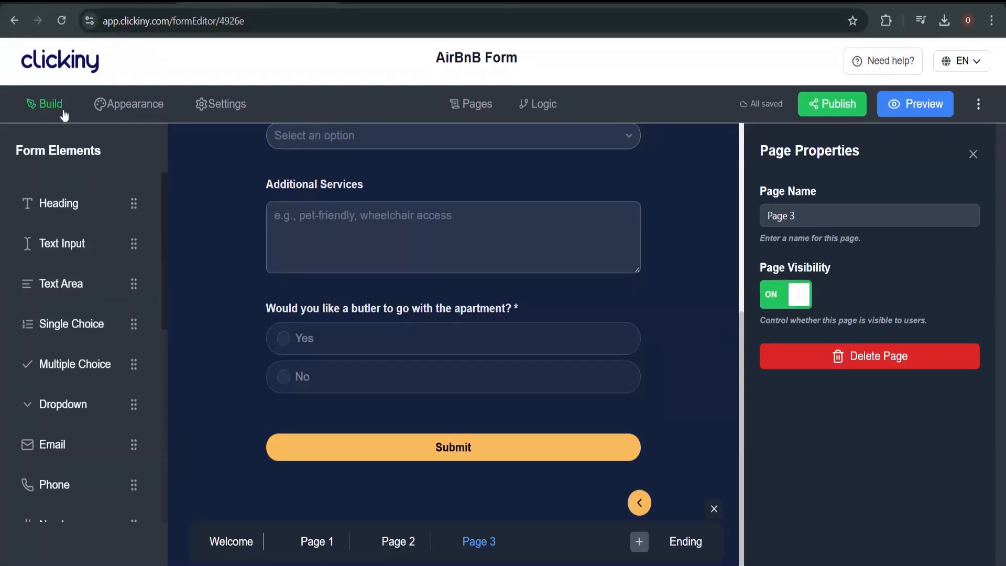
# Go from the dashboard to Forms and open the AirBnB Form's Submissions table
pyautogui.click(57, 78)
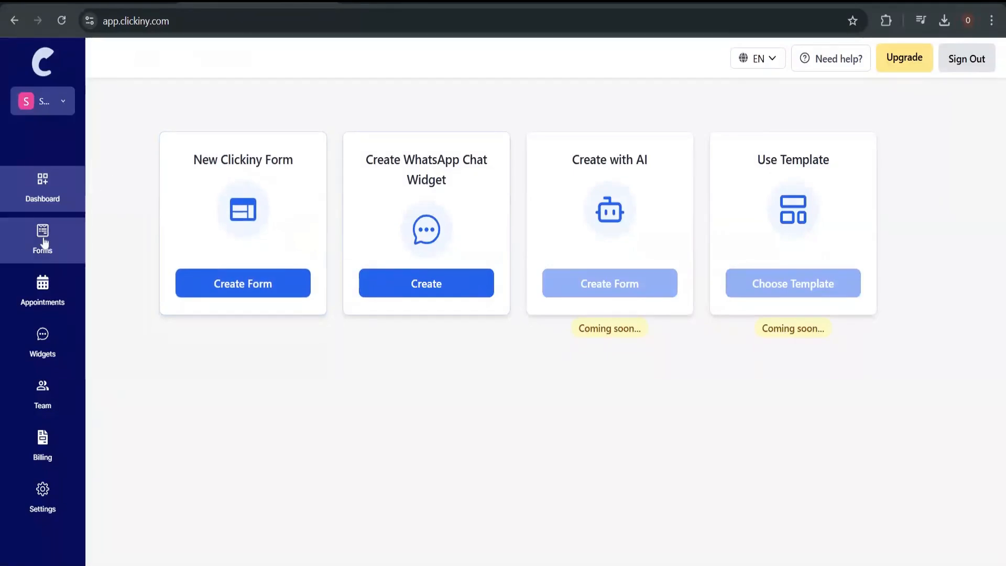
pyautogui.click(48, 252)
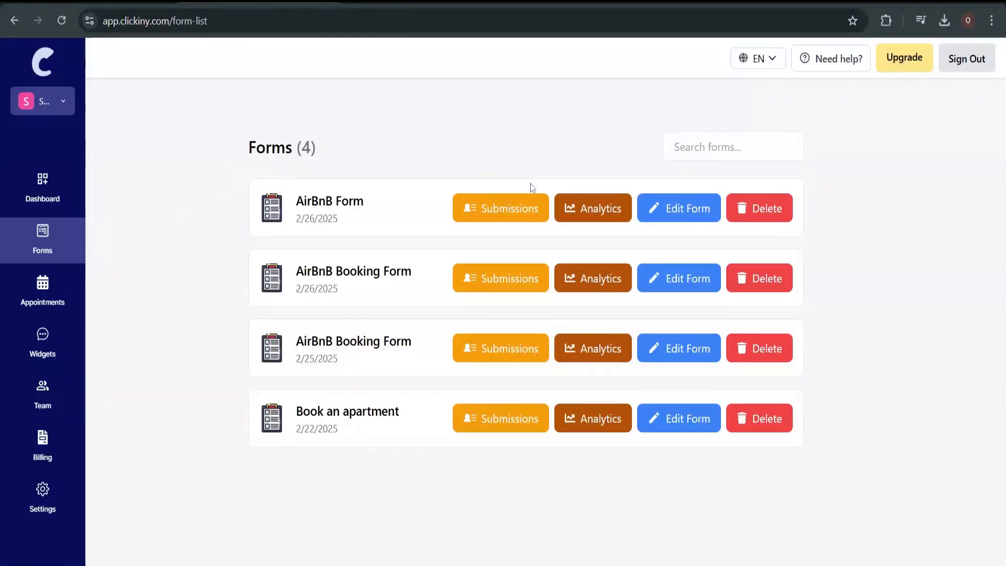
pyautogui.click(512, 215)
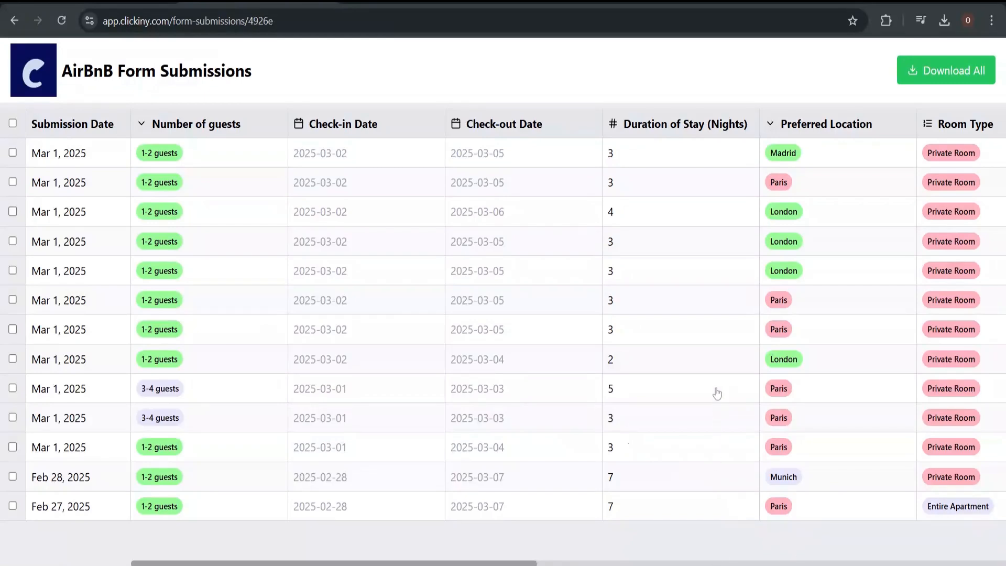
# Read across the AirBnB Form submissions columns and inspect one submission's full name entry
pyautogui.hscroll(1, 659, 369)
pyautogui.hscroll(10, 659, 369)
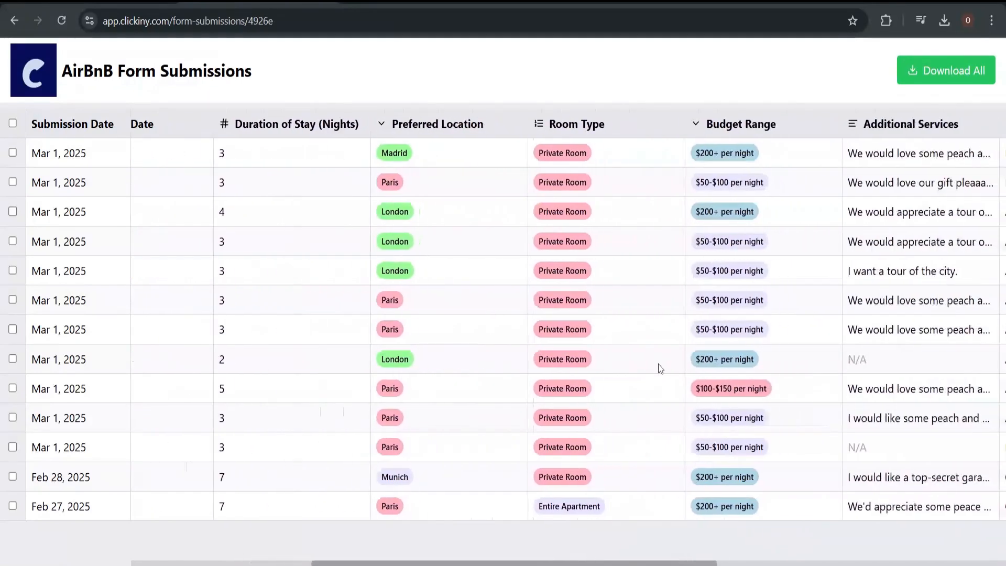
pyautogui.hscroll(9, 660, 369)
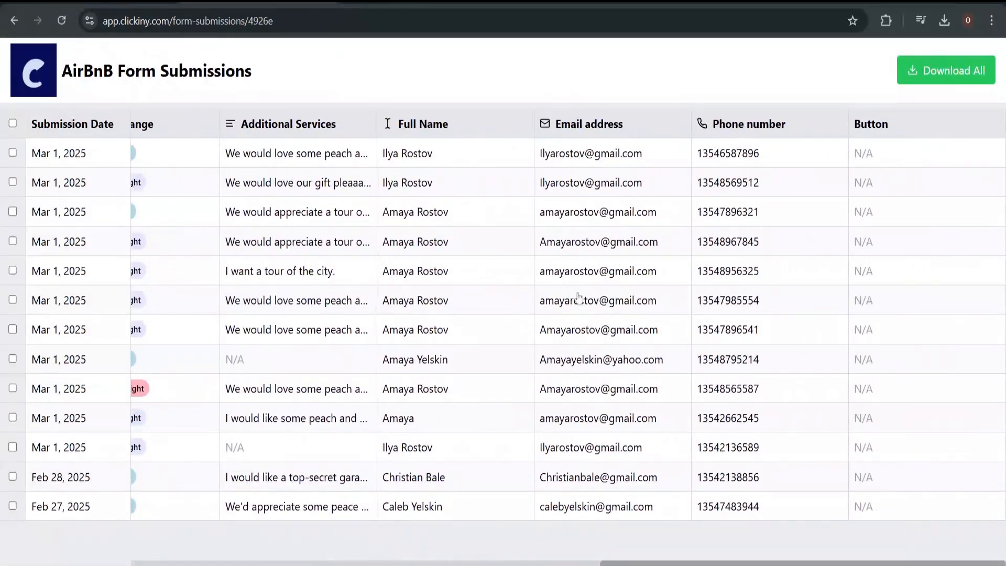
pyautogui.hscroll(-6, 579, 372)
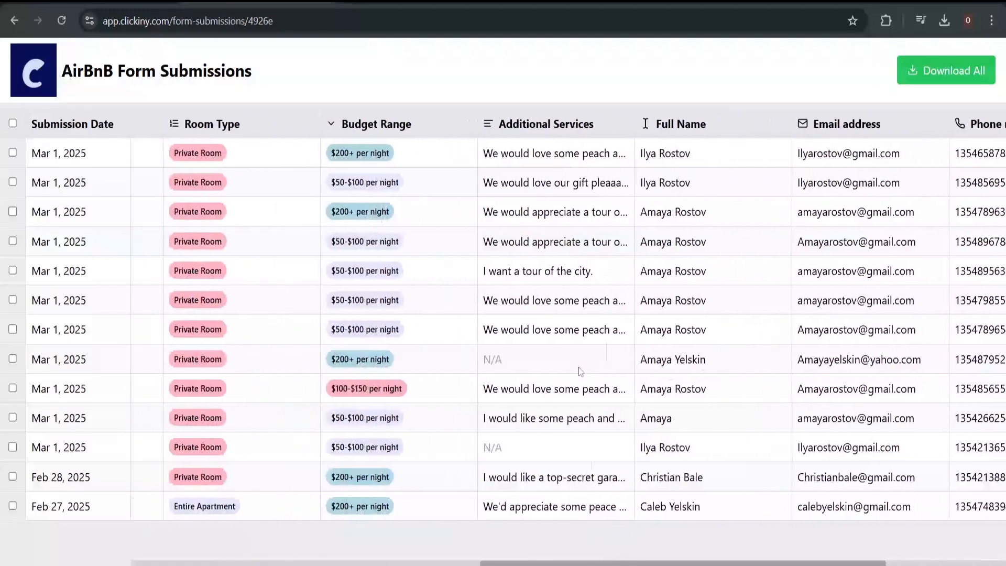
pyautogui.click(737, 255)
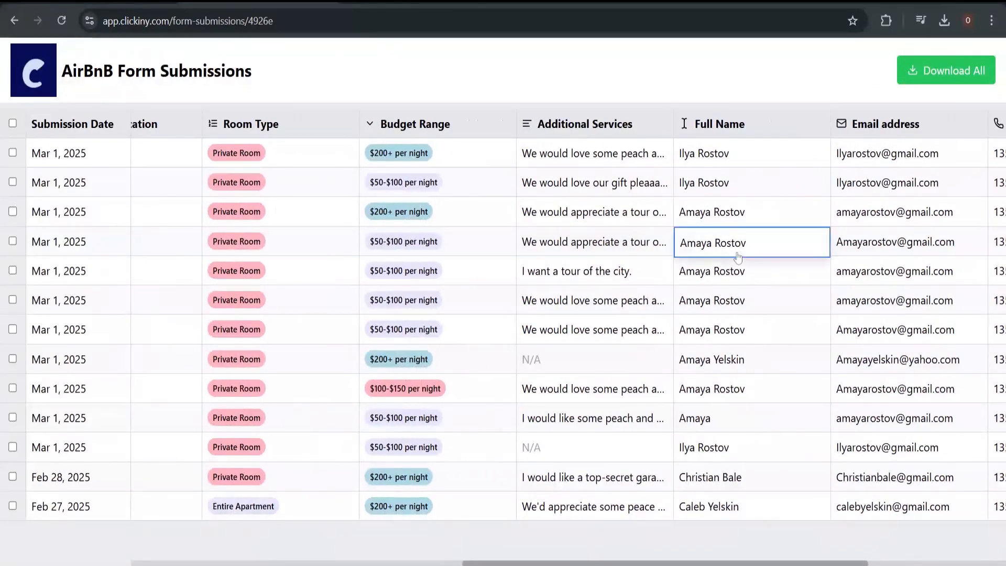
# Scroll back to the table's first columns and return to the Clickiny dashboard
pyautogui.hscroll(-12, 738, 256)
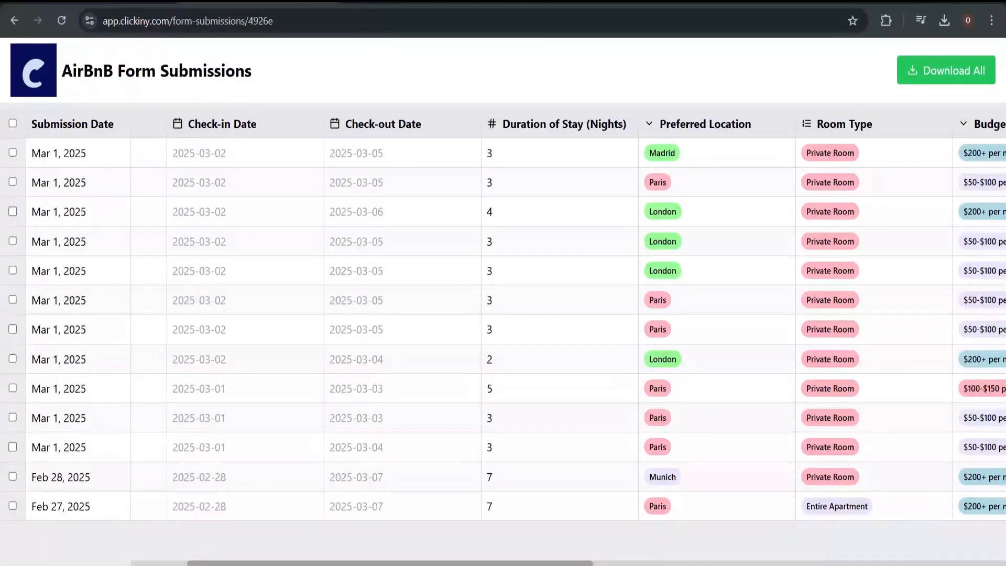
pyautogui.hscroll(-1, 233, 247)
pyautogui.hscroll(-3, 254, 237)
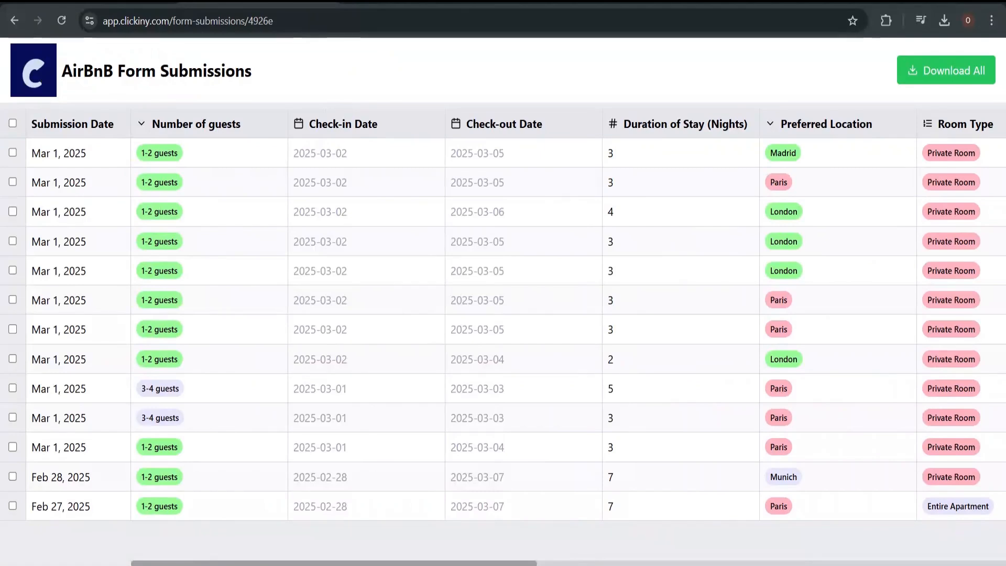
pyautogui.click(42, 77)
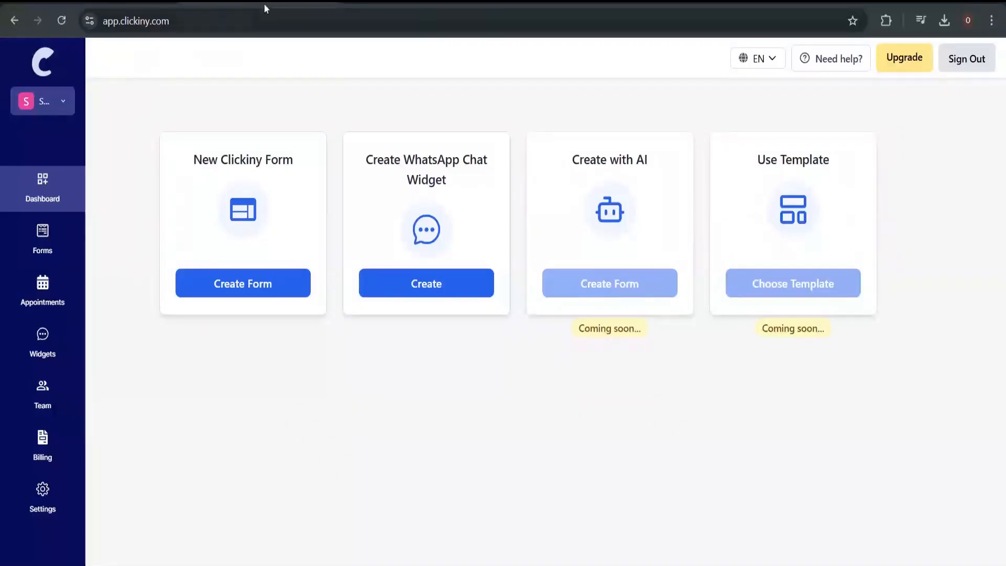